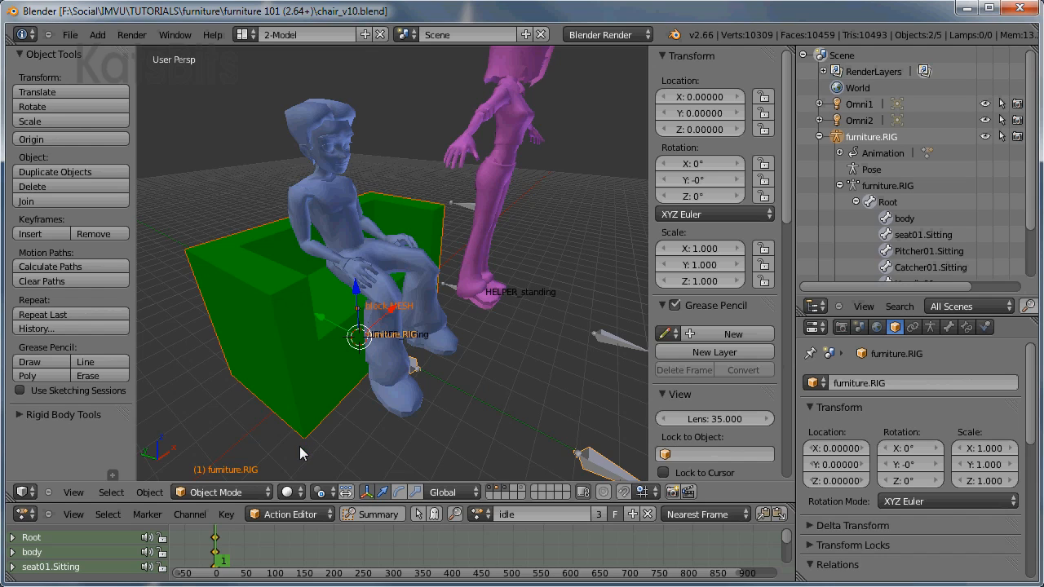
# Switch the 3D view to textured shading so the furniture block and the helper figures show their textures.
pyautogui.hotkey('alt', 'z')
pyautogui.moveTo(274, 292); pyautogui.dragTo(591, 379, button='middle')
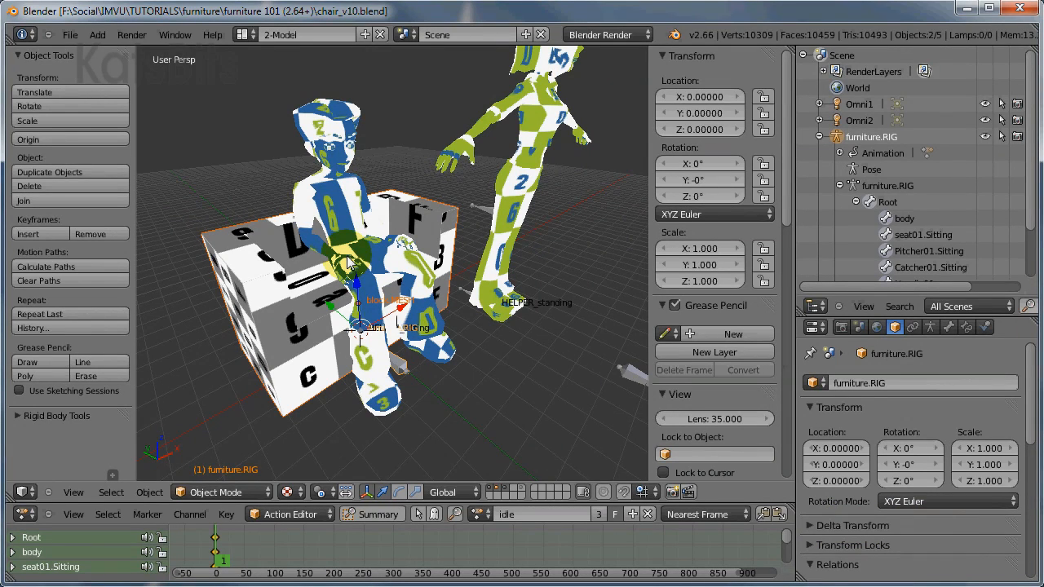
# Save the scene under the new file name chair_v102_1.blend in the furniture 101 (2.64+) folder.
pyautogui.click(71, 35)
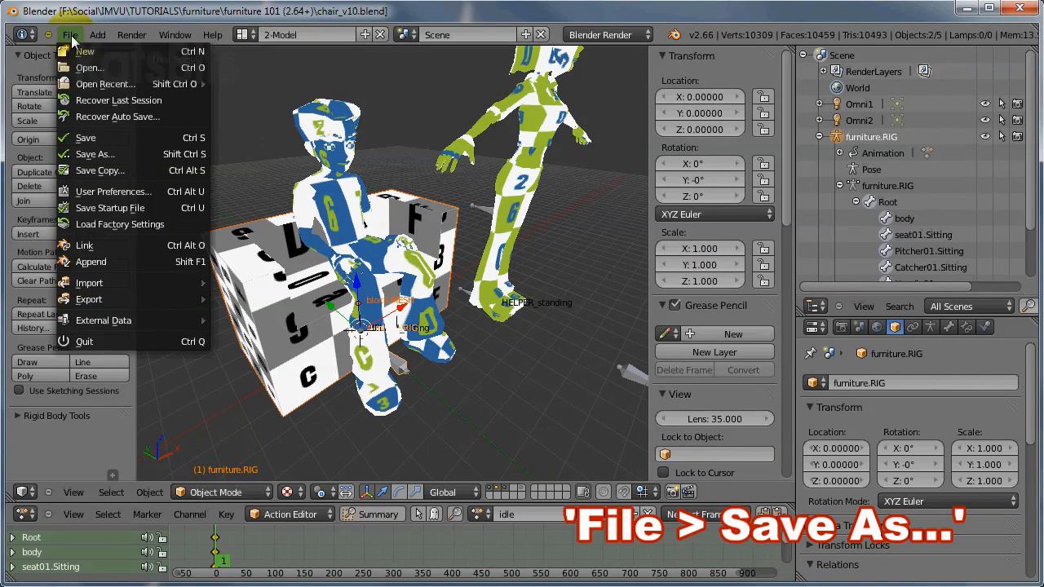
pyautogui.click(97, 152)
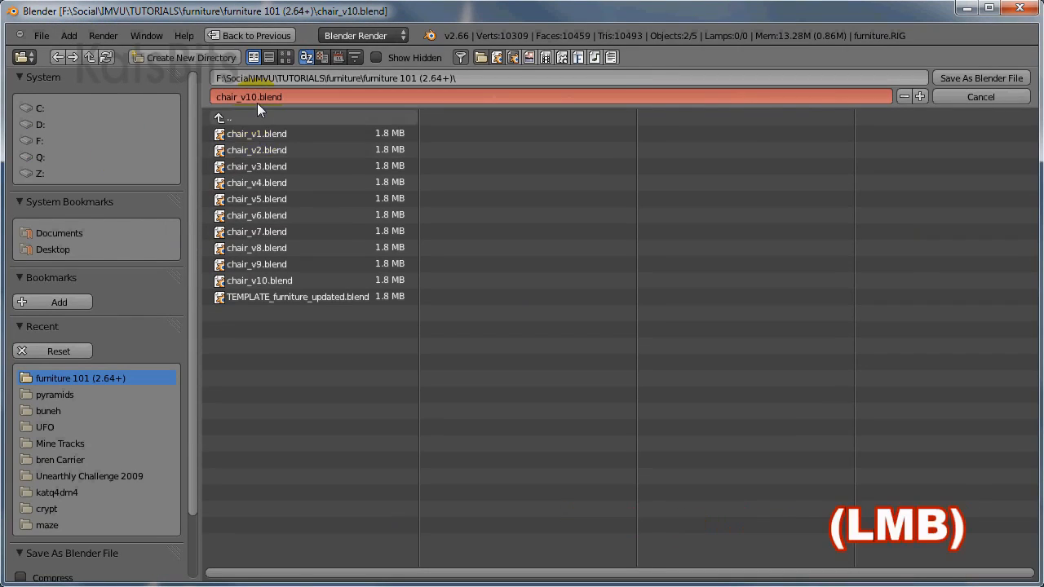
pyautogui.moveTo(251, 97); pyautogui.dragTo(418, 109)
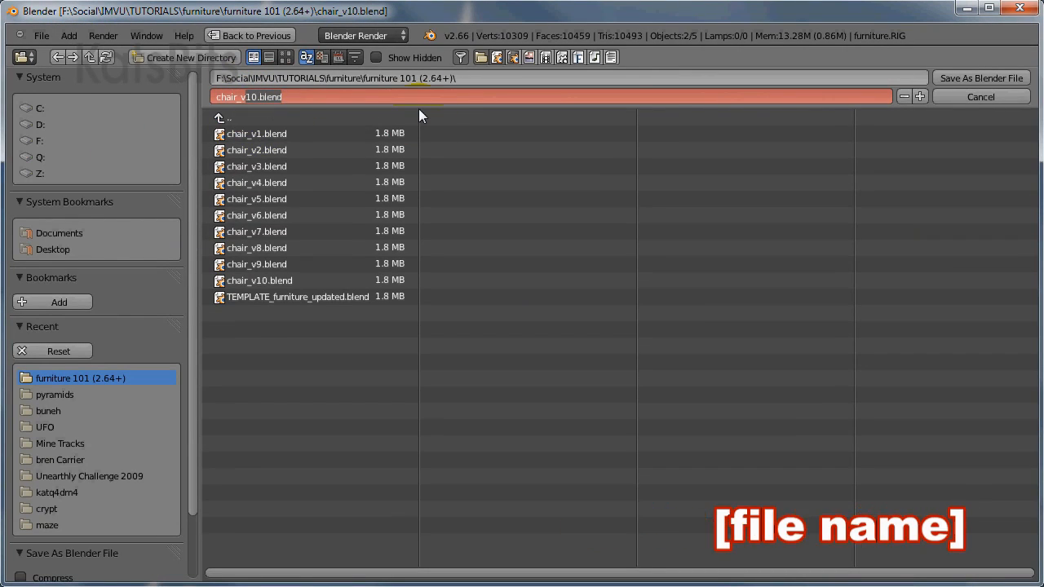
pyautogui.press('BackSpace')
pyautogui.write('02_1')
pyautogui.press('Return')
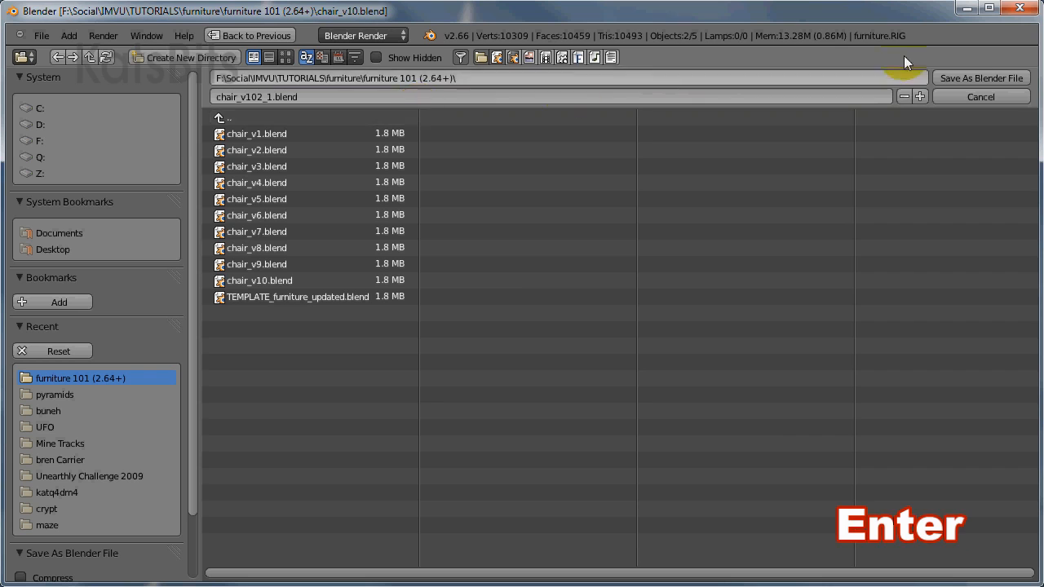
pyautogui.click(972, 79)
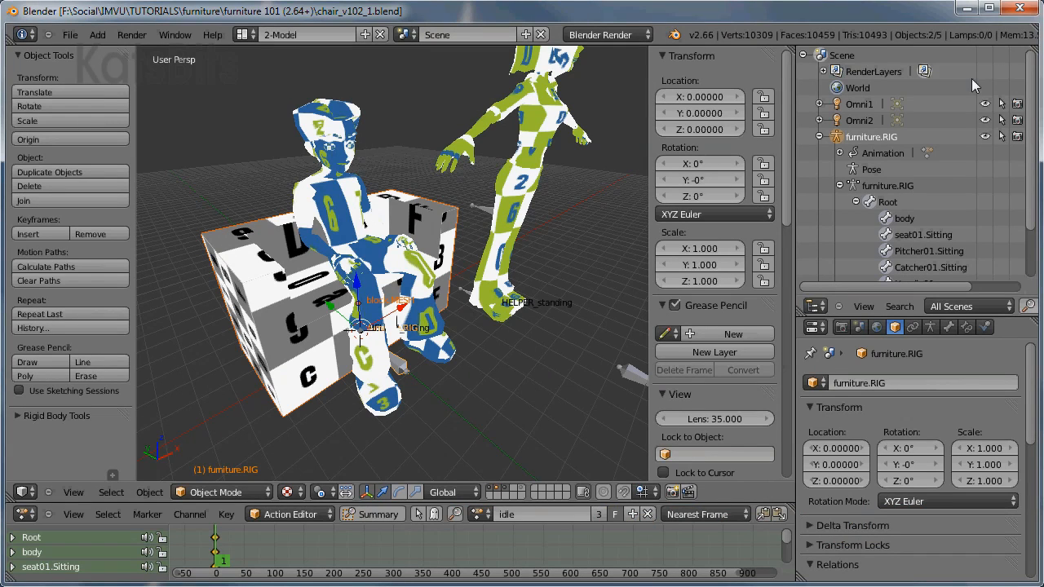
# Show only the first layer so the furniture block is isolated from the figures and rig.
pyautogui.click(492, 492)
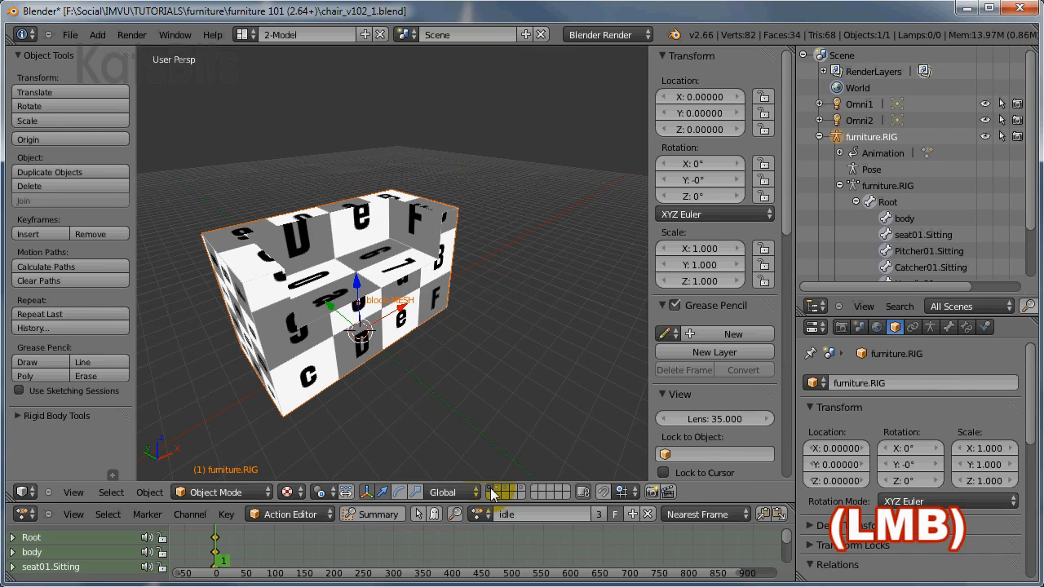
pyautogui.keyDown('shift'); pyautogui.moveTo(318, 347); pyautogui.dragTo(460, 350, button='middle'); pyautogui.keyUp('shift')
pyautogui.scroll(3, 361, 326)
pyautogui.scroll(-2, 464, 353)
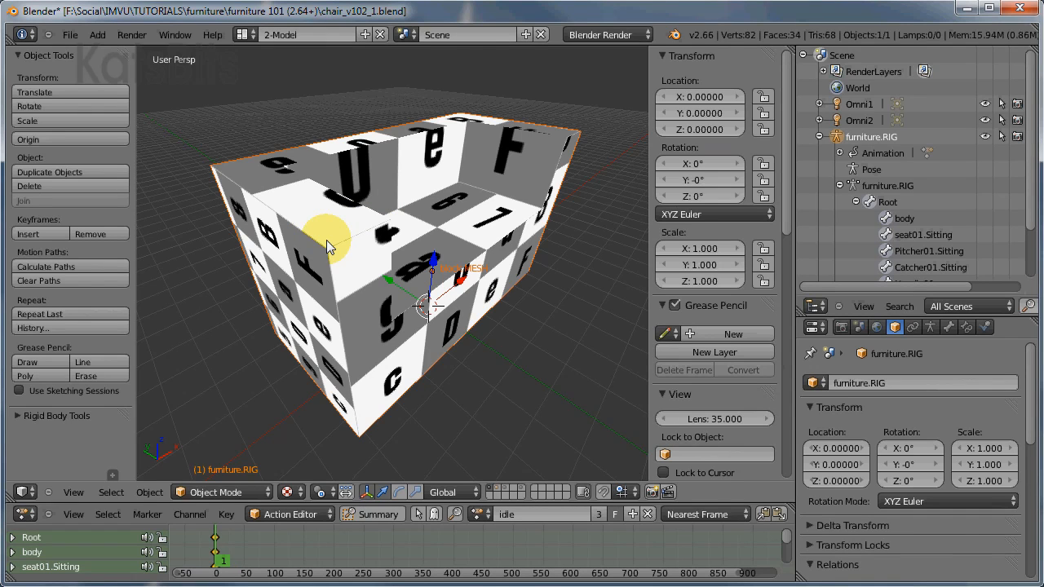
pyautogui.scroll(-3, 327, 240)
pyautogui.moveTo(326, 239); pyautogui.dragTo(424, 310, button='middle')
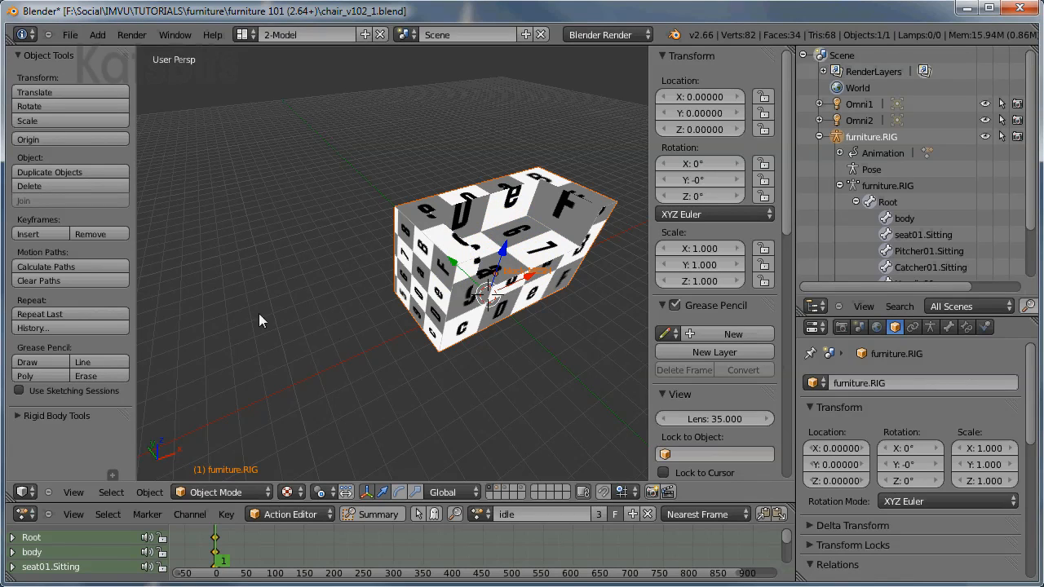
# Duplicate the furniture block in place and move the copy along the X axis to -1200.
pyautogui.rightClick(432, 249)
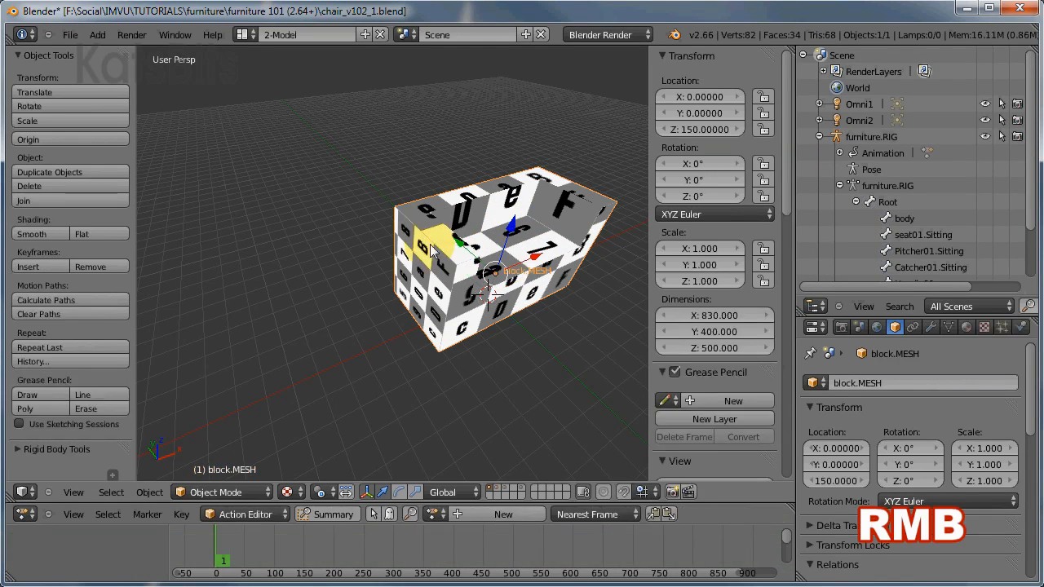
pyautogui.hotkey('shift', 'd')
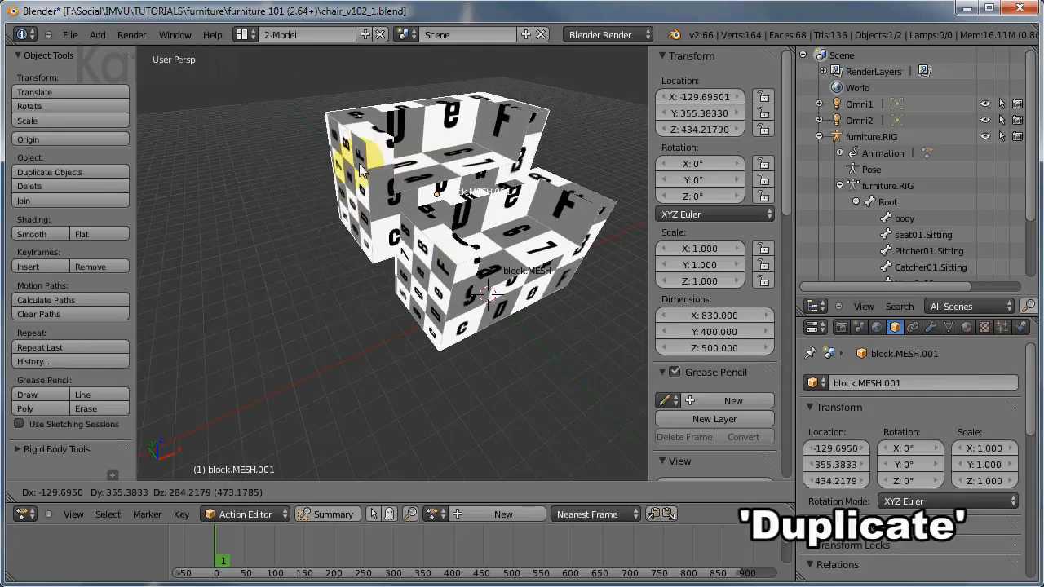
pyautogui.rightClick(352, 144)
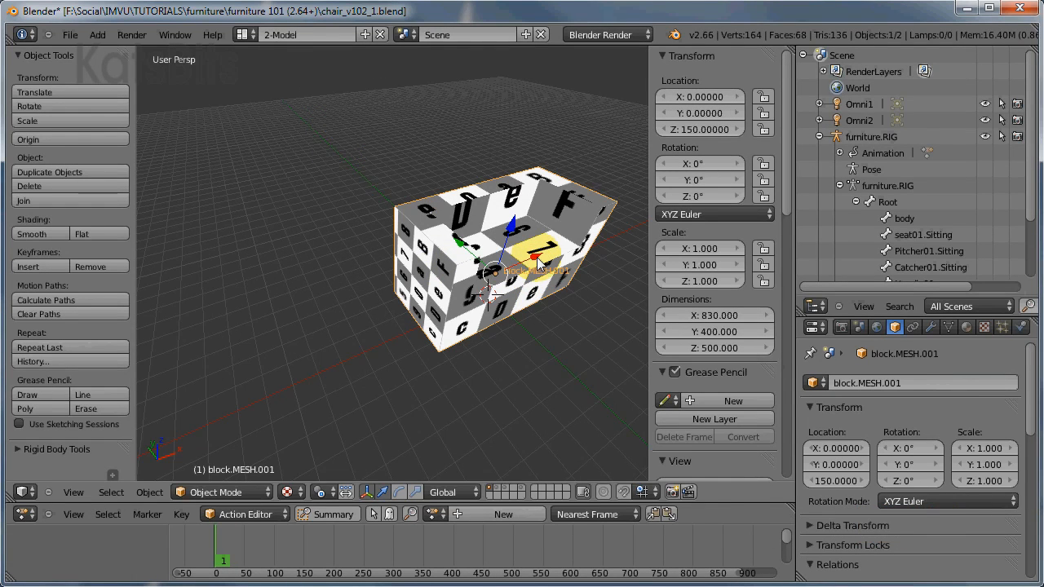
pyautogui.moveTo(537, 258); pyautogui.dragTo(275, 309)
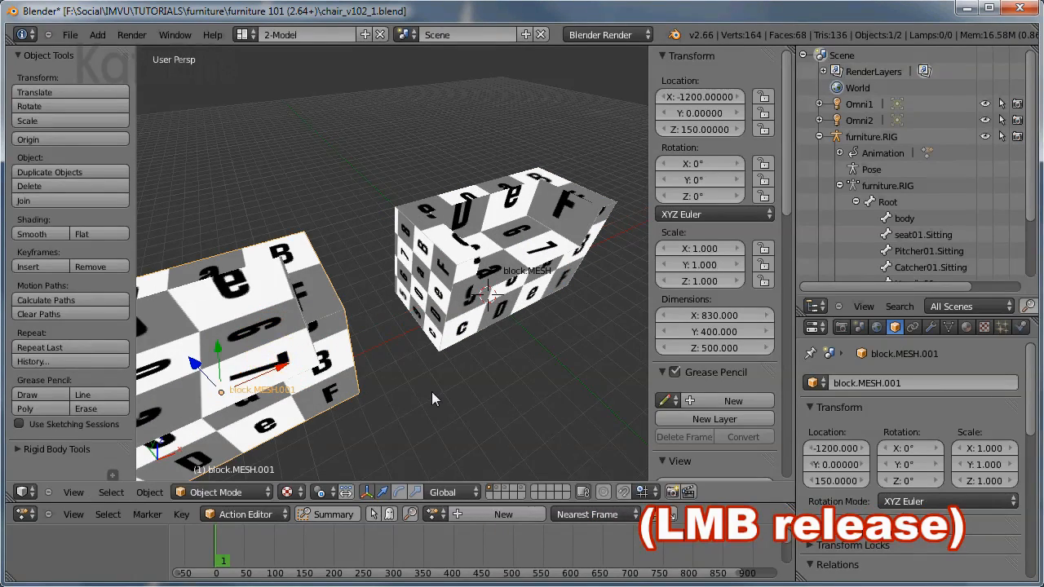
pyautogui.scroll(-2, 433, 399)
pyautogui.keyDown('shift'); pyautogui.moveTo(397, 388); pyautogui.dragTo(442, 363, button='middle'); pyautogui.keyUp('shift')
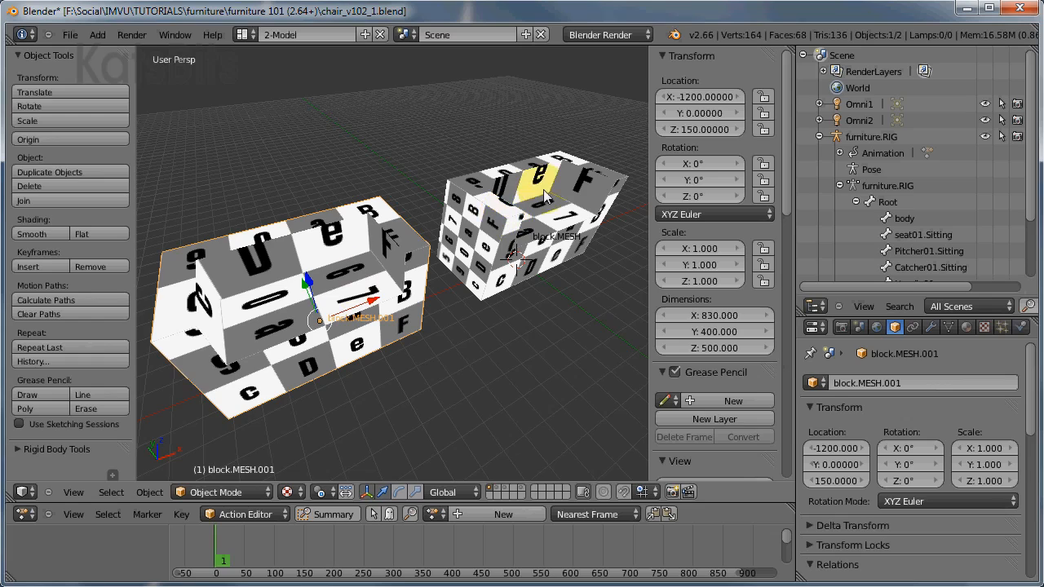
pyautogui.moveTo(355, 292); pyautogui.dragTo(380, 285, button='middle')
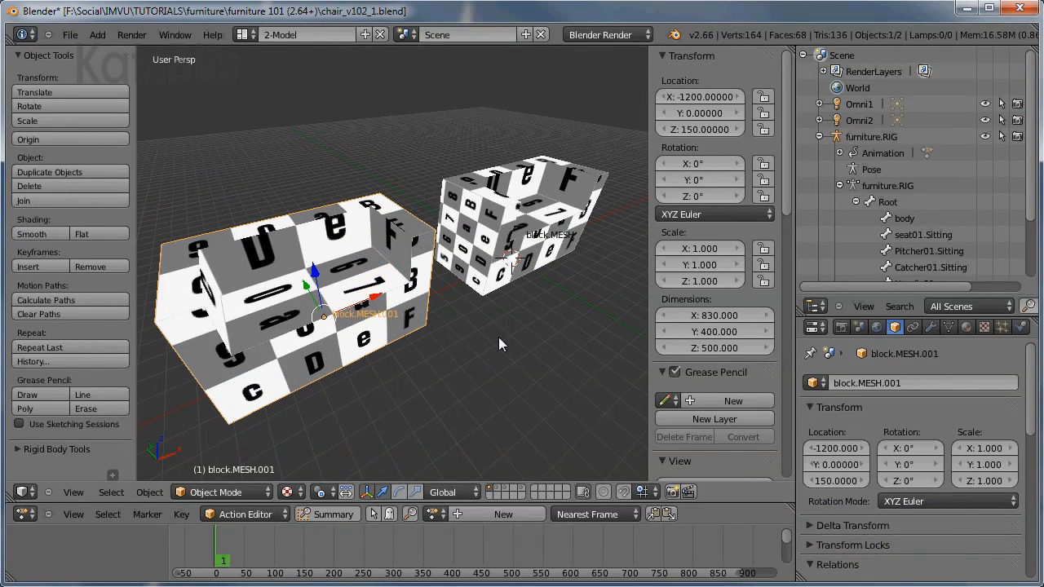
# Save the scene with the duplicated block under the new file name chair_v102_2.blend.
pyautogui.click(71, 34)
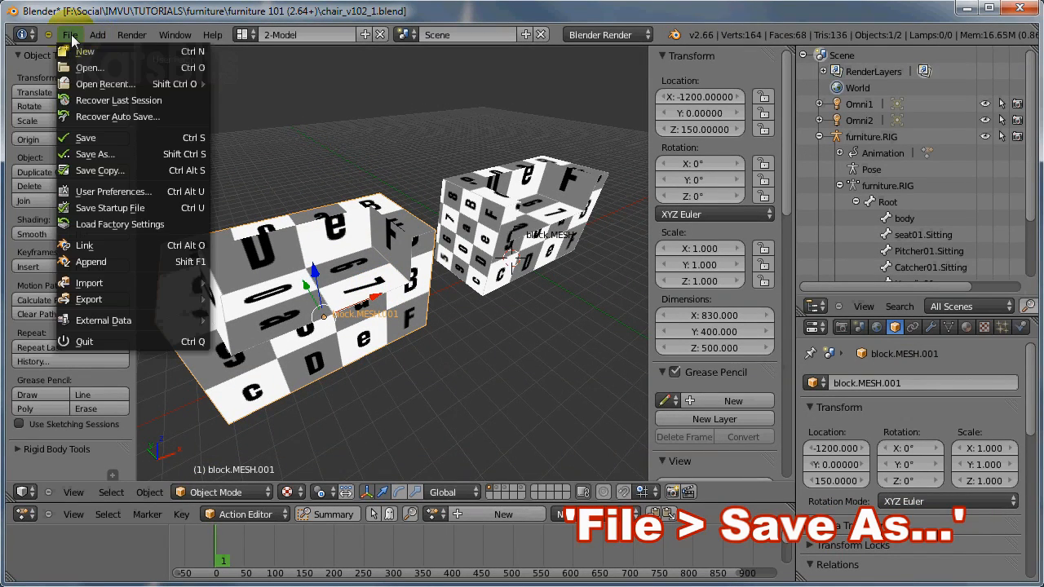
pyautogui.click(100, 155)
pyautogui.click(270, 98)
pyautogui.moveTo(271, 96); pyautogui.dragTo(441, 96)
pyautogui.write('2_2')
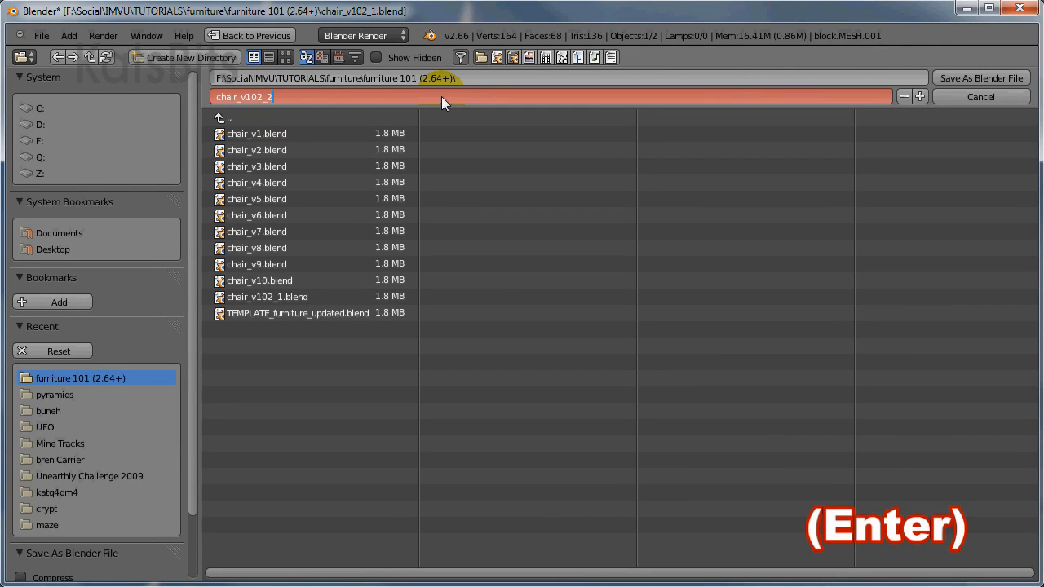
pyautogui.press('Return')
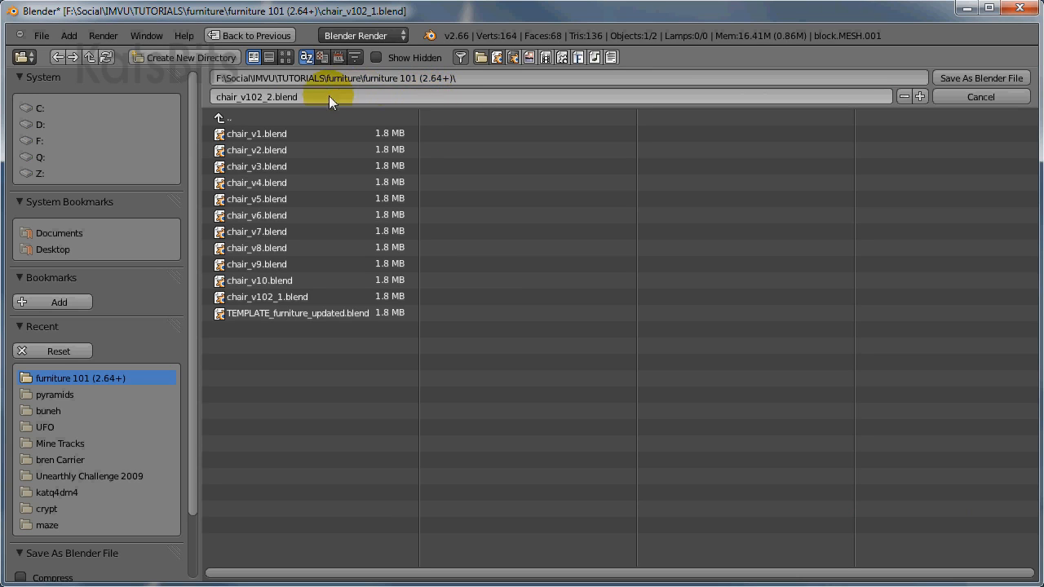
pyautogui.click(967, 77)
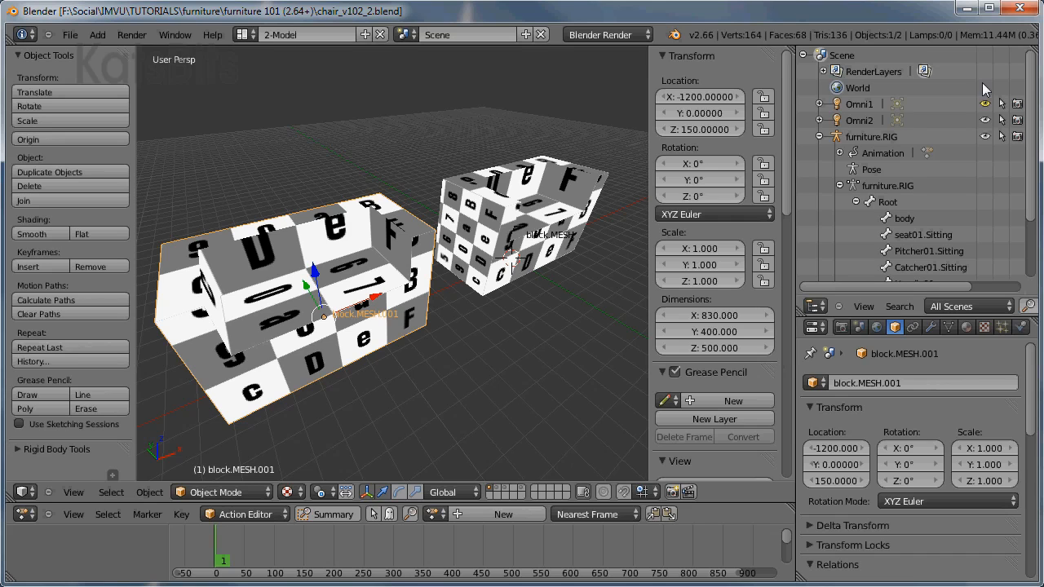
# Put the duplicated block into Edit Mode and change the viewport shading to Solid.
pyautogui.rightClick(270, 234)
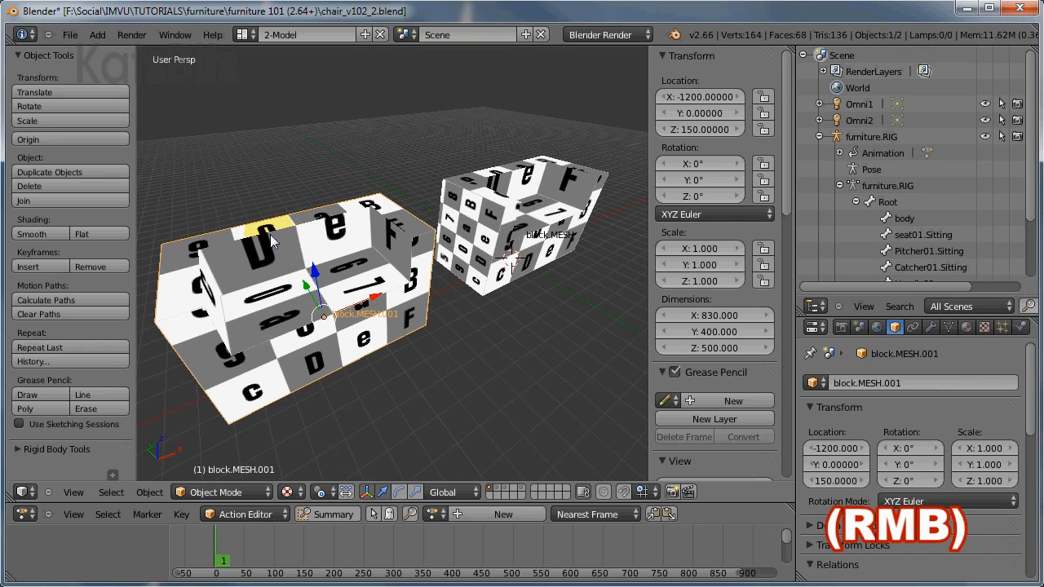
pyautogui.press('Tab')
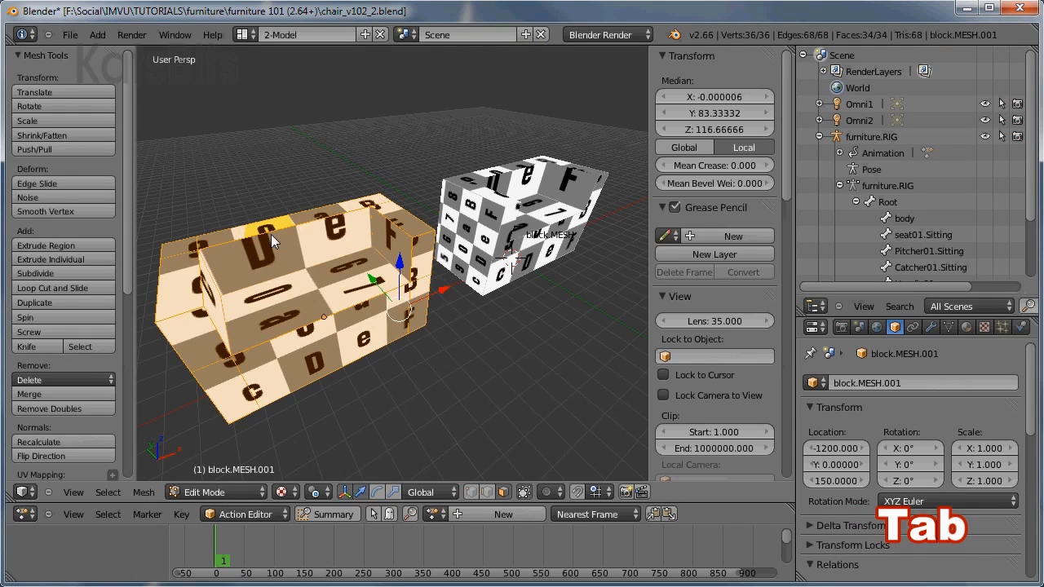
pyautogui.moveTo(271, 234)
pyautogui.mouseDown(button='middle')
pyautogui.moveTo(261, 229)
pyautogui.moveTo(294, 214)
pyautogui.mouseUp(button='middle')
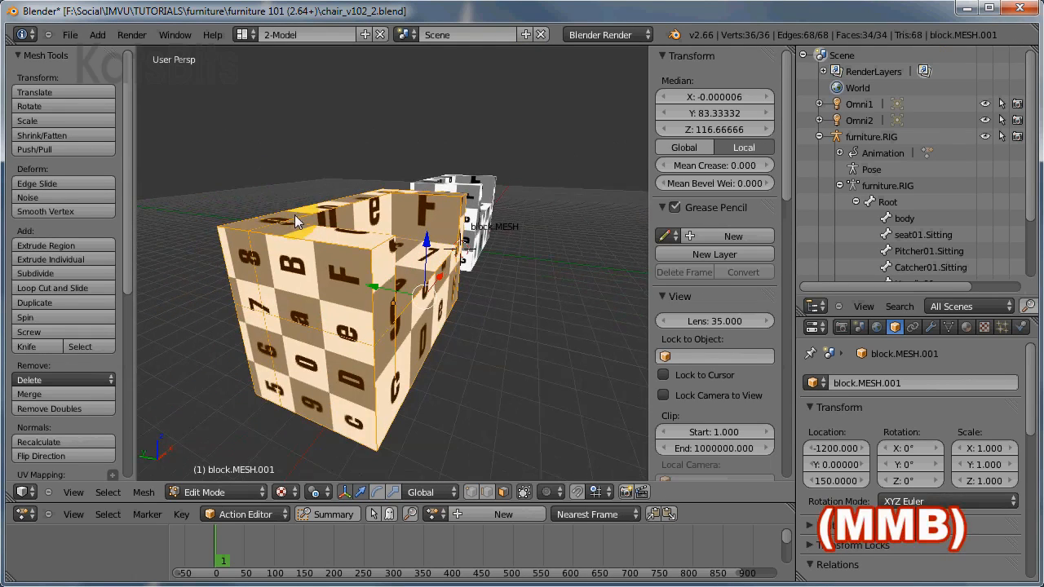
pyautogui.click(285, 492)
pyautogui.click(308, 440)
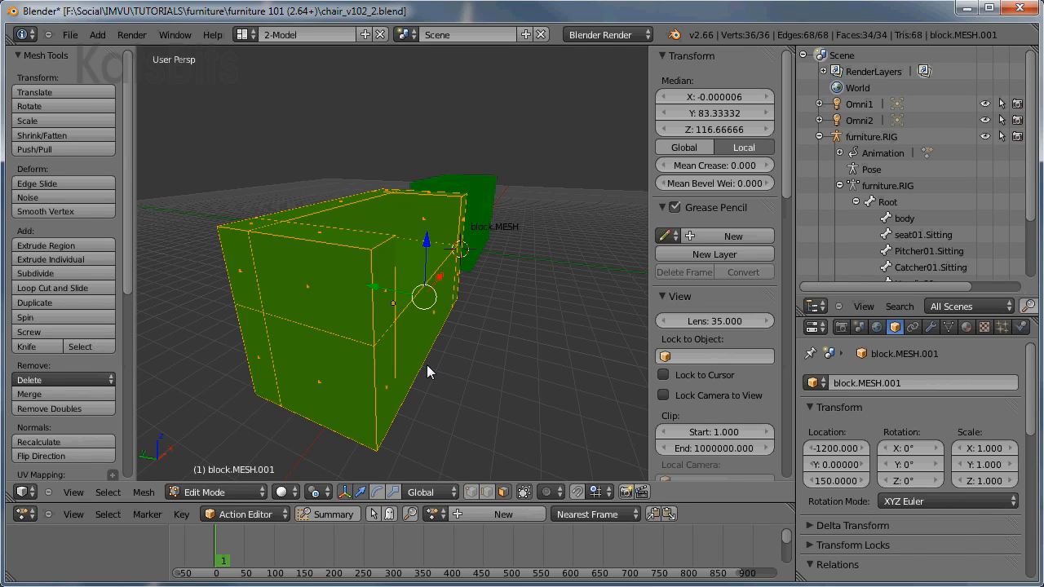
# Set the mesh select mode to Edge and select the outer top edge of the copy's near armrest.
pyautogui.hotkey('ctrl', 'Tab')
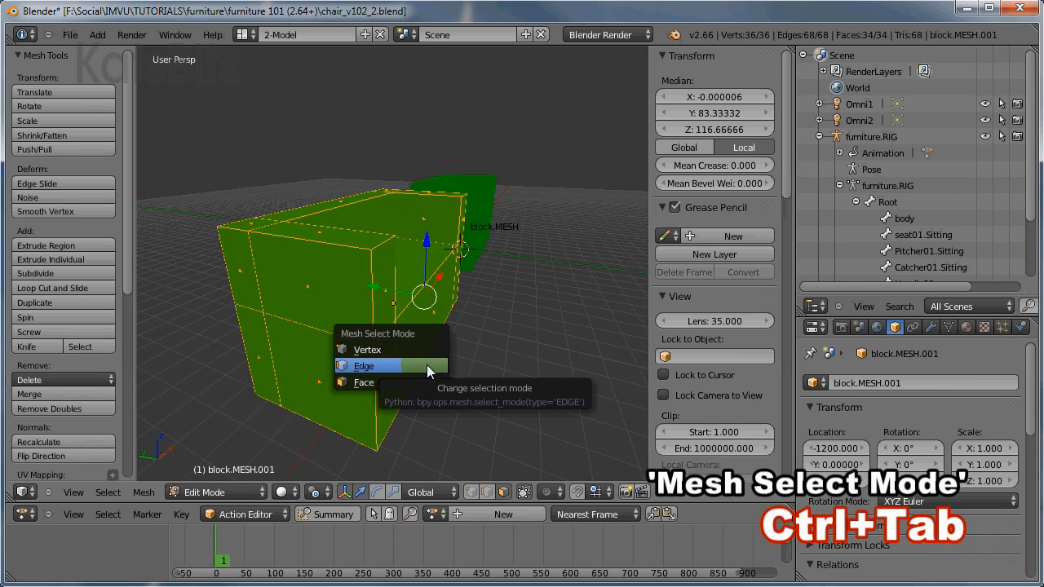
pyautogui.click(378, 366)
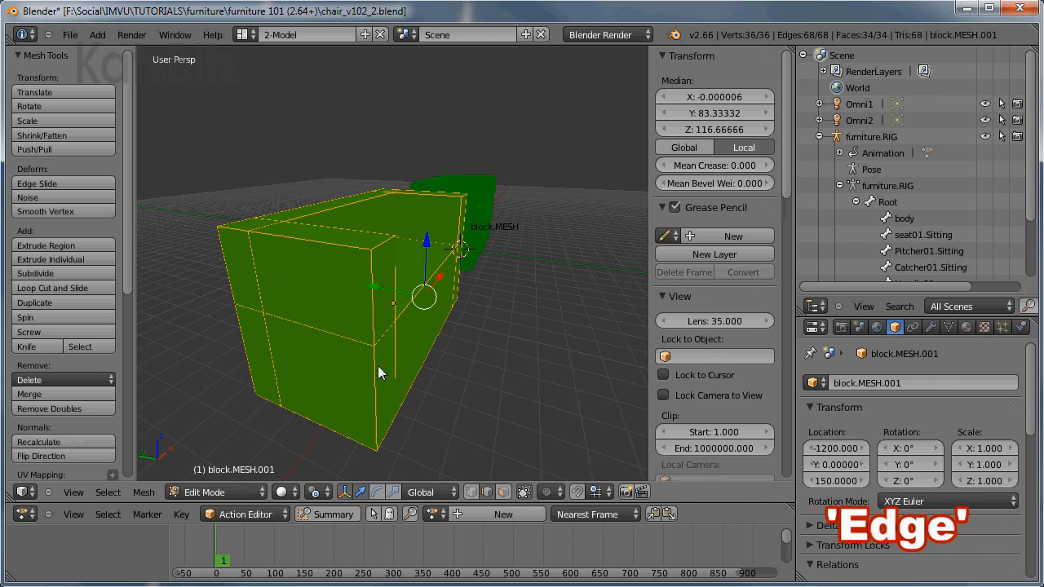
pyautogui.moveTo(544, 368); pyautogui.dragTo(350, 345, button='middle')
pyautogui.rightClick(283, 281)
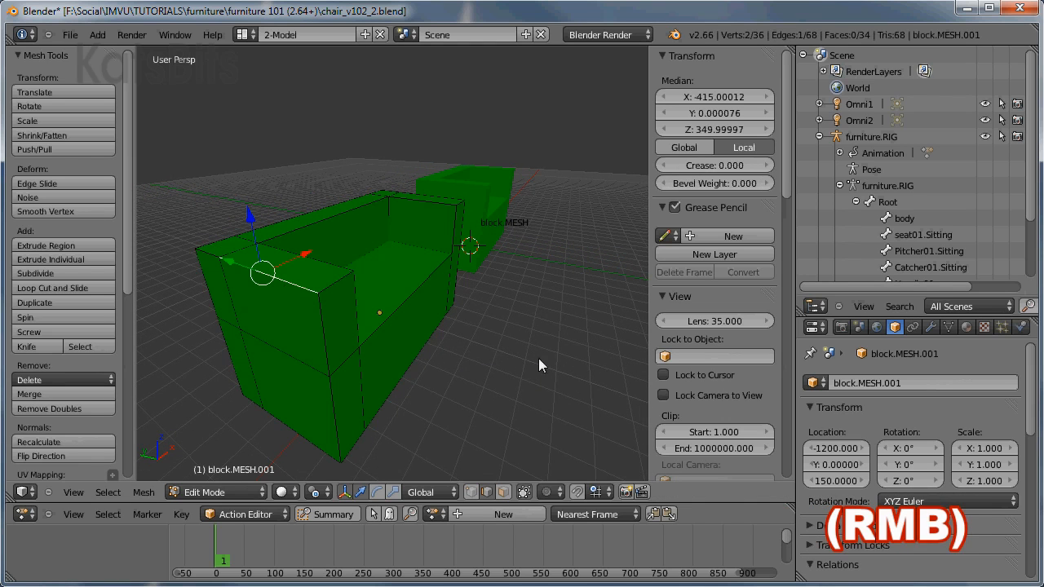
# Try a single-segment bevel on the armrest's outer top edge with an offset of about 15.2.
pyautogui.moveTo(552, 386); pyautogui.dragTo(534, 397, button='middle')
pyautogui.keyDown('shift'); pyautogui.moveTo(364, 377); pyautogui.dragTo(413, 355, button='middle'); pyautogui.keyUp('shift')
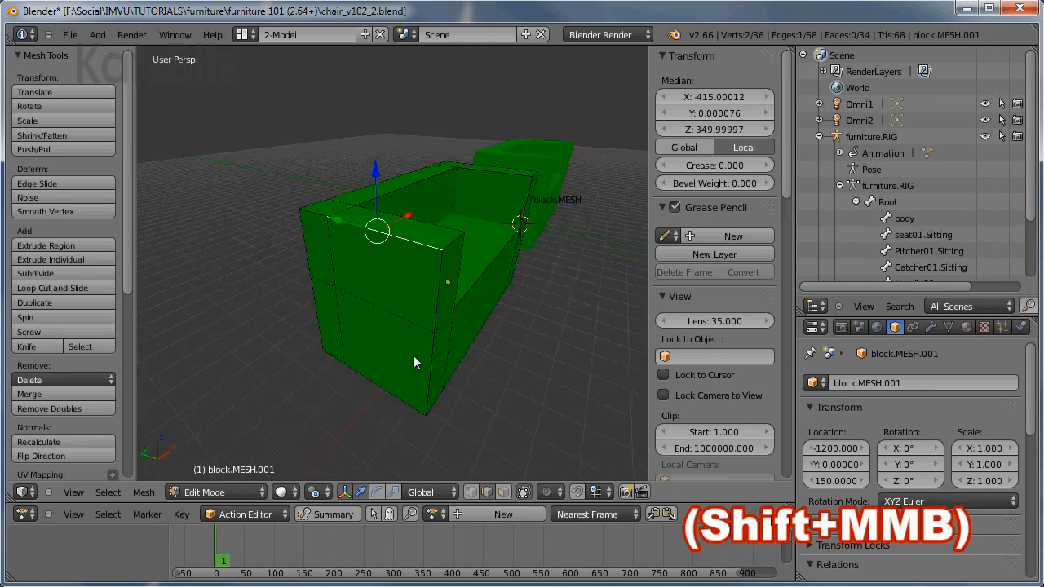
pyautogui.scroll(2, 440, 362)
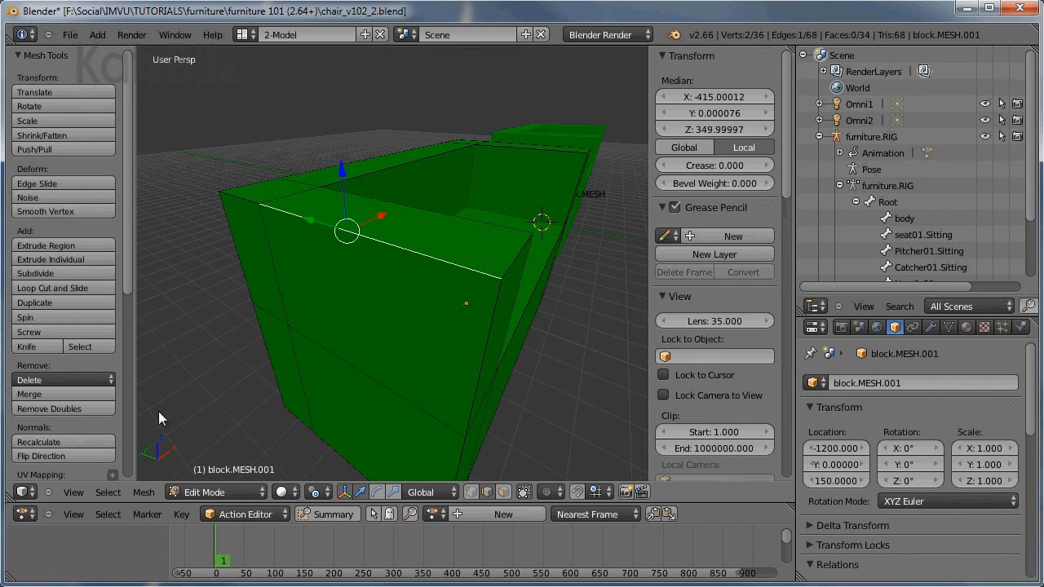
pyautogui.click(143, 493)
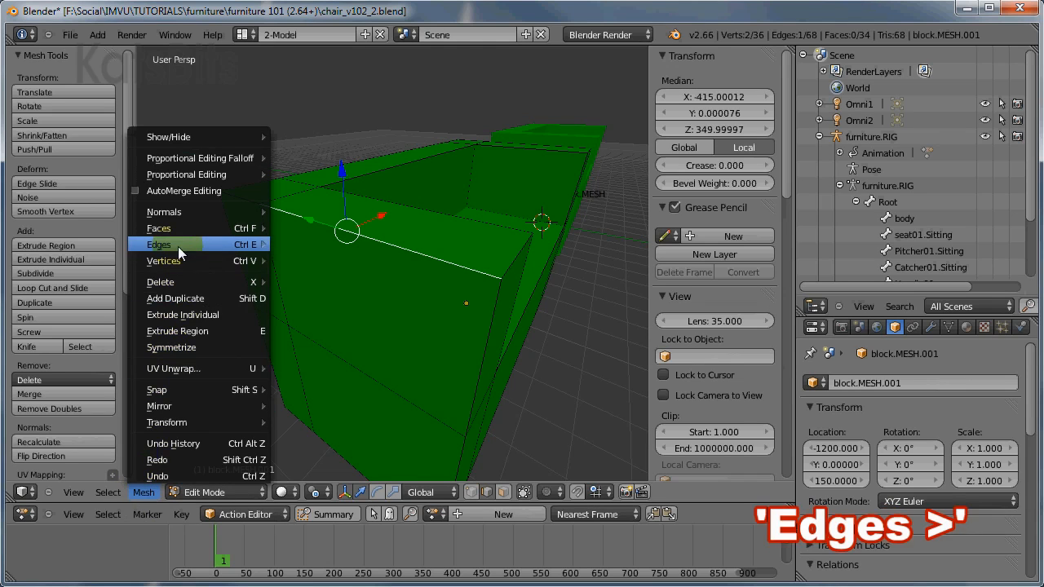
pyautogui.moveTo(178, 245)
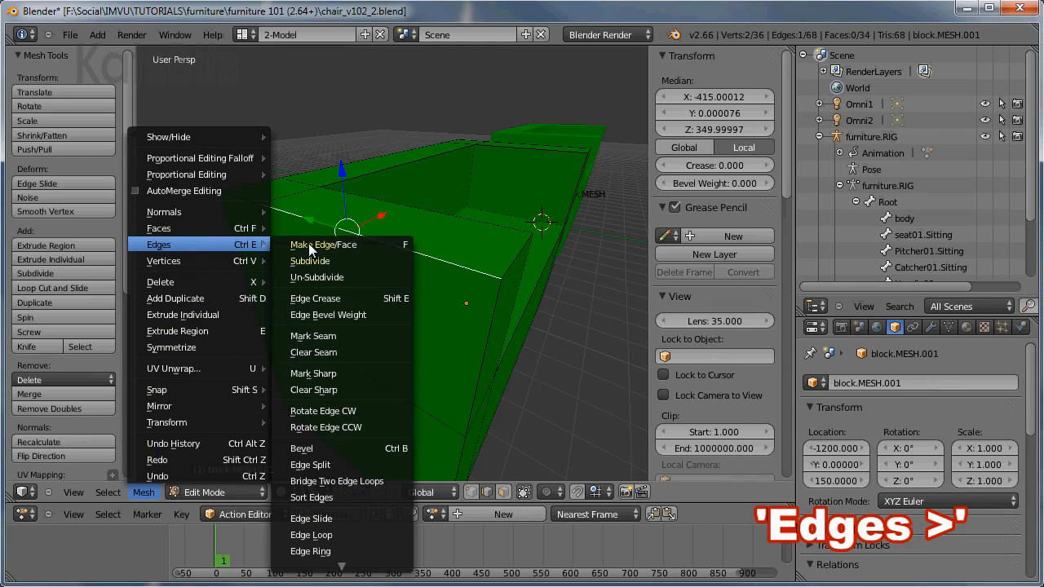
pyautogui.click(391, 450)
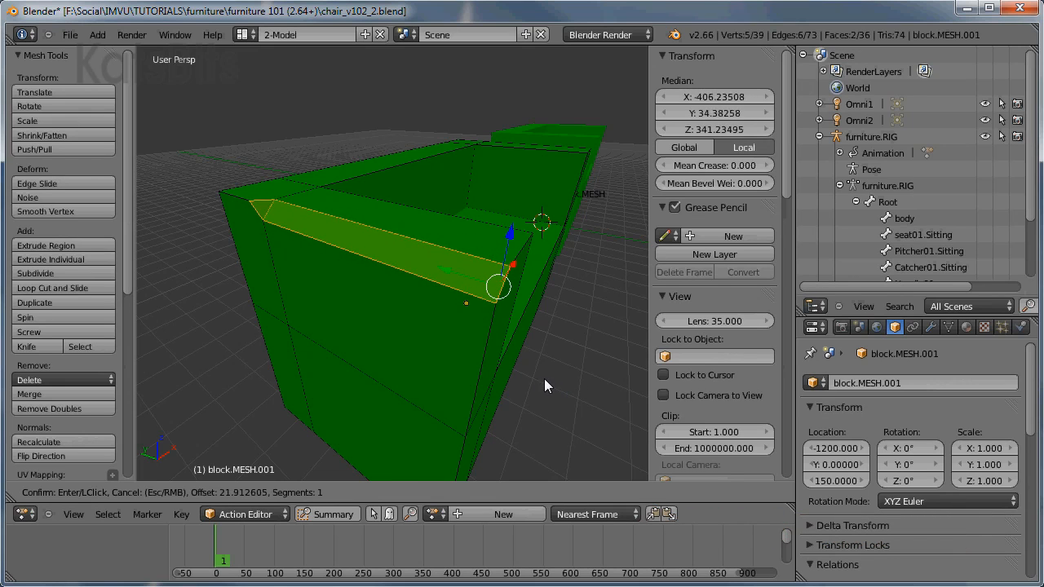
pyautogui.click(541, 377)
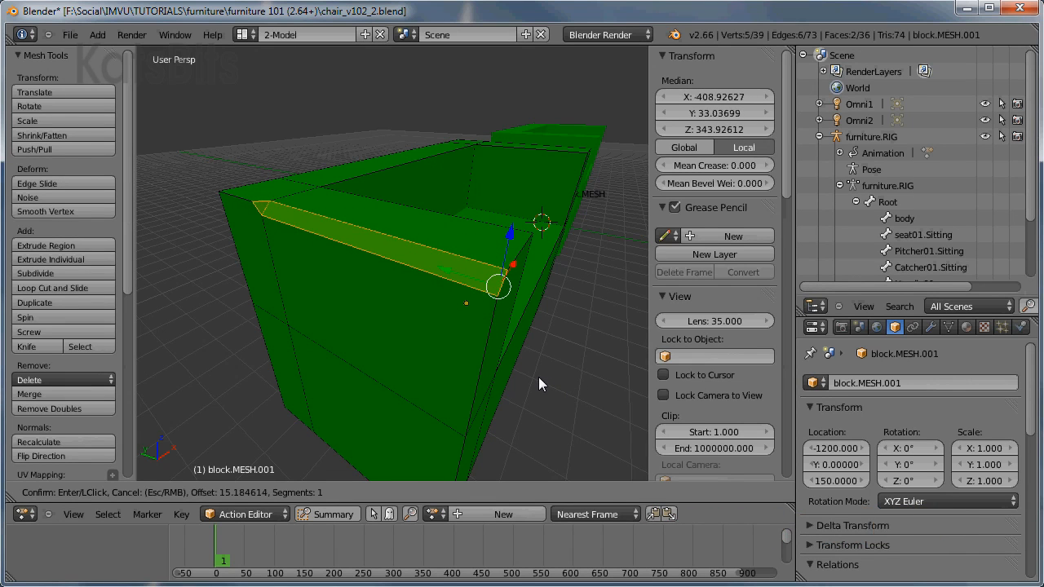
pyautogui.scroll(-3, 539, 377)
pyautogui.moveTo(539, 376); pyautogui.dragTo(468, 344, button='middle')
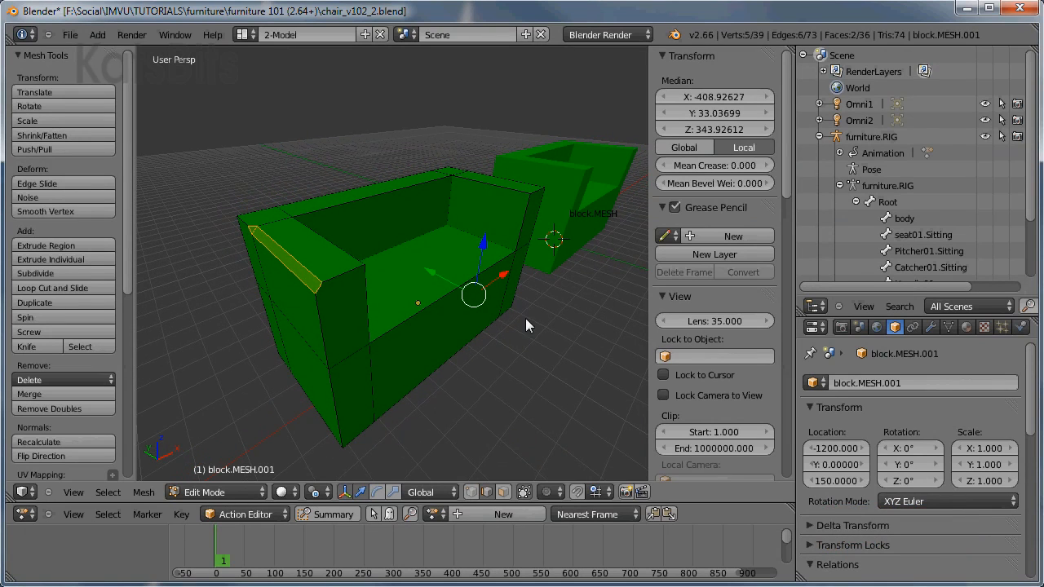
pyautogui.hotkey('ctrl', 'z')
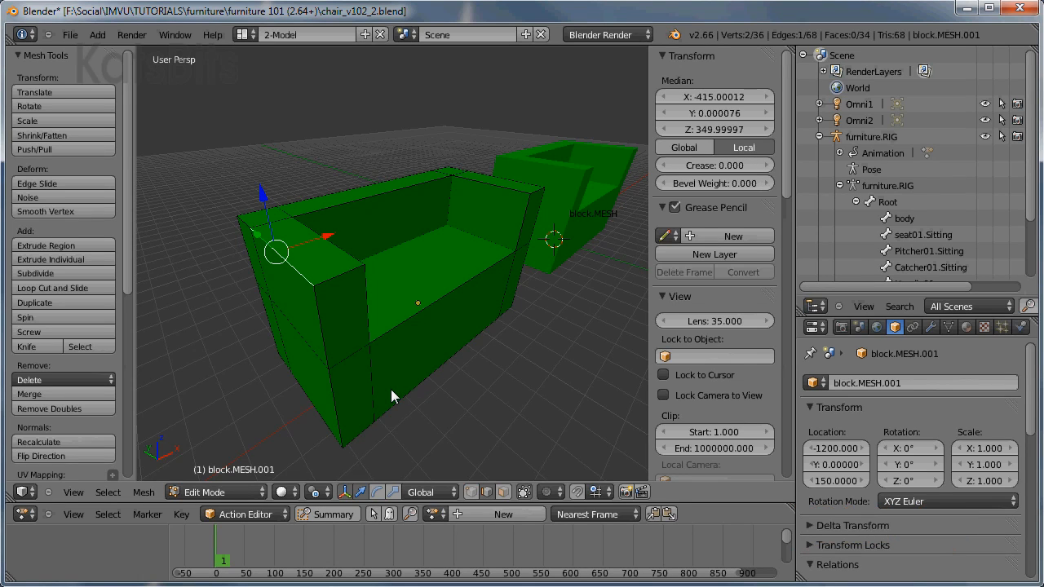
# Add the near armrest's outer front corner edges, front top edge, inner front edge and inner top edge to the edge selection.
pyautogui.keyDown('shift'); pyautogui.rightClick(319, 300); pyautogui.keyUp('shift')
pyautogui.keyDown('shift'); pyautogui.rightClick(335, 377); pyautogui.keyUp('shift')
pyautogui.keyDown('shift'); pyautogui.rightClick(332, 272); pyautogui.keyUp('shift')
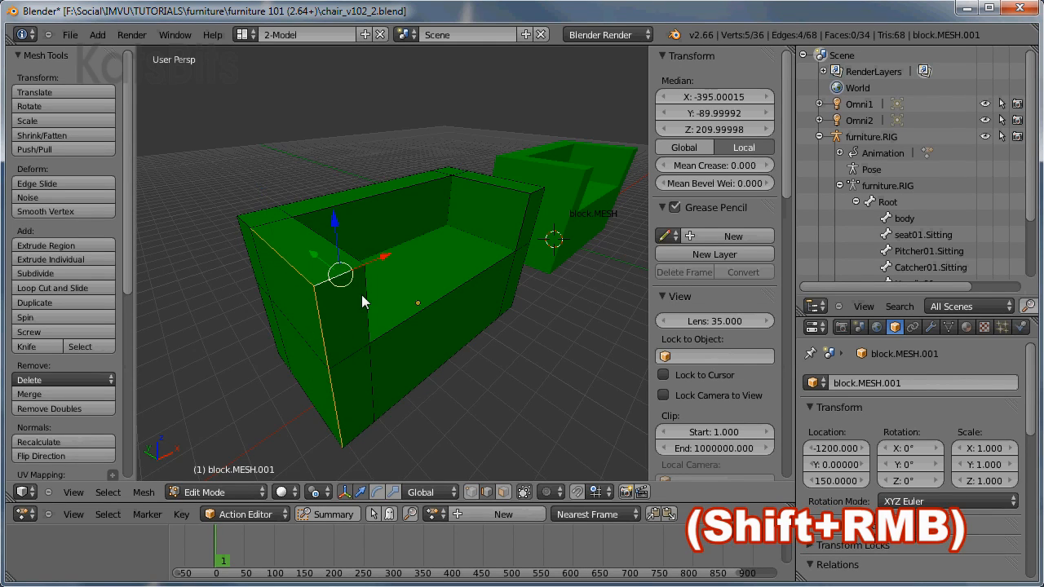
pyautogui.keyDown('shift'); pyautogui.rightClick(362, 294); pyautogui.keyUp('shift')
pyautogui.keyDown('shift'); pyautogui.rightClick(363, 259); pyautogui.keyUp('shift')
# Extend the edge selection with the backrest's inner top edge, the far armrest's inner and front edges, and the seat's front edge.
pyautogui.keyDown('shift'); pyautogui.rightClick(341, 214); pyautogui.keyUp('shift')
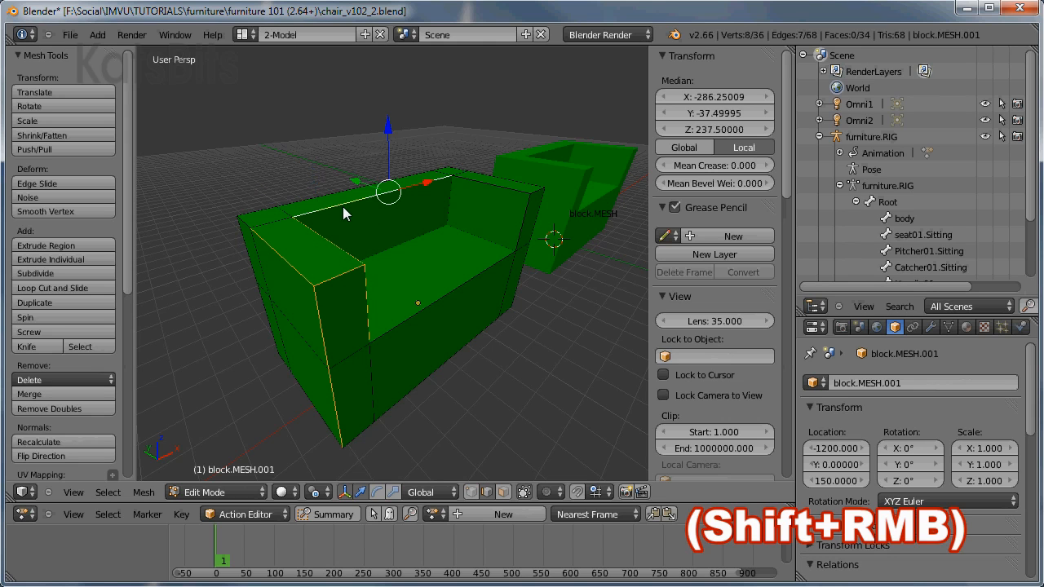
pyautogui.keyDown('shift'); pyautogui.rightClick(480, 196); pyautogui.keyUp('shift')
pyautogui.keyDown('shift'); pyautogui.rightClick(521, 215); pyautogui.keyUp('shift')
pyautogui.moveTo(488, 279); pyautogui.dragTo(455, 328, button='middle')
pyautogui.keyDown('shift'); pyautogui.rightClick(427, 258); pyautogui.keyUp('shift')
pyautogui.keyDown('shift'); pyautogui.rightClick(442, 285); pyautogui.keyUp('shift')
pyautogui.keyDown('shift'); pyautogui.rightClick(430, 359); pyautogui.keyUp('shift')
pyautogui.keyDown('shift'); pyautogui.rightClick(450, 360); pyautogui.keyUp('shift')
# Add both vertical edge segments of the near armrest's rear corner and its short outer top segment to the selection.
pyautogui.moveTo(361, 368); pyautogui.dragTo(445, 364, button='middle')
pyautogui.keyDown('shift'); pyautogui.rightClick(385, 291); pyautogui.keyUp('shift')
pyautogui.keyDown('shift'); pyautogui.rightClick(380, 362); pyautogui.keyUp('shift')
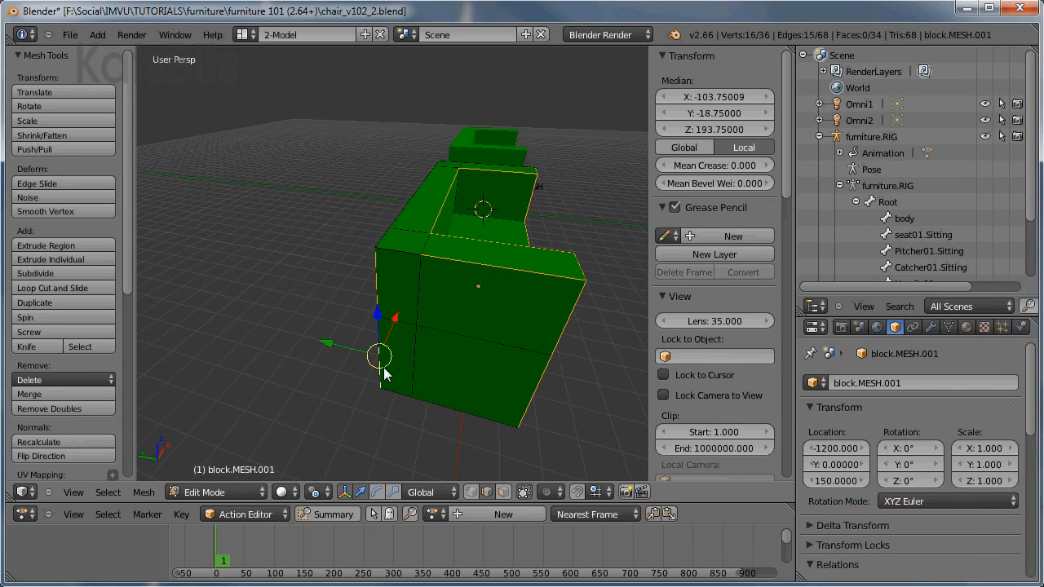
pyautogui.moveTo(383, 373); pyautogui.dragTo(449, 378, button='middle')
pyautogui.moveTo(411, 373)
pyautogui.keyDown('shift'); pyautogui.mouseDown(button='middle')
pyautogui.moveTo(400, 372)
pyautogui.moveTo(443, 370)
pyautogui.moveTo(428, 371)
pyautogui.mouseUp(button='middle'); pyautogui.keyUp('shift')
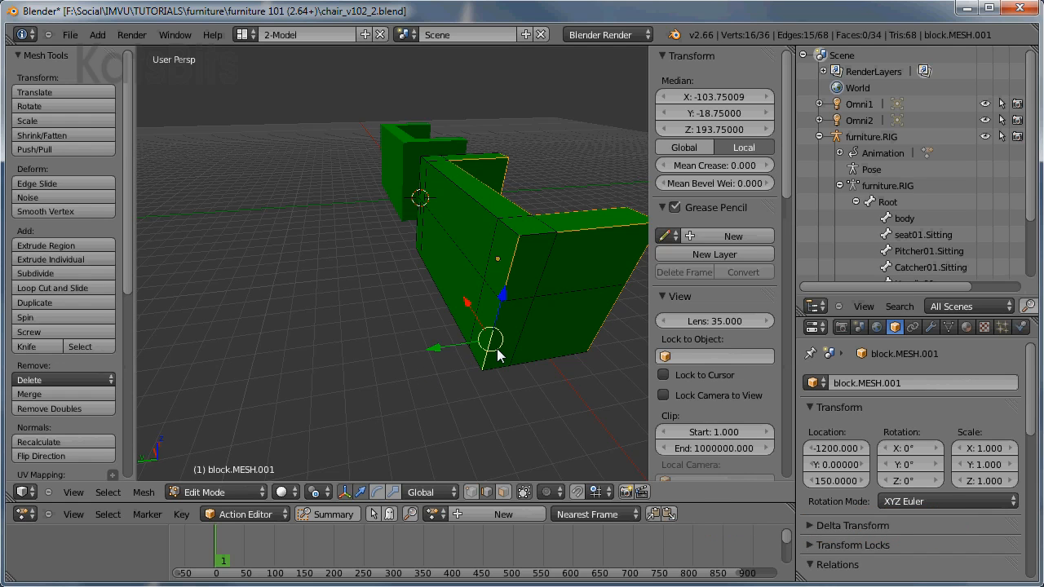
pyautogui.moveTo(498, 347); pyautogui.dragTo(448, 322, button='middle')
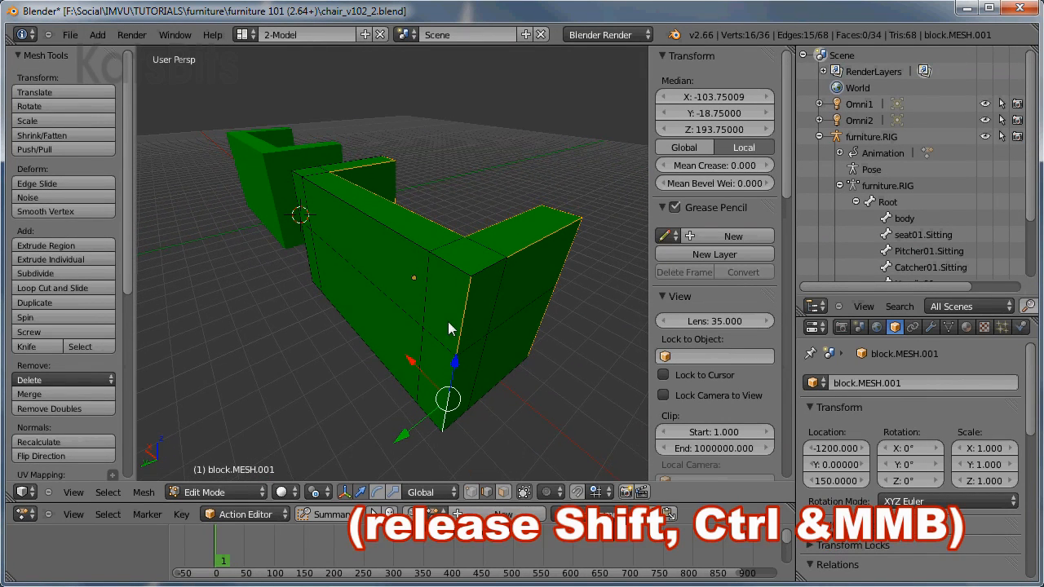
pyautogui.keyDown('shift'); pyautogui.rightClick(487, 269); pyautogui.keyUp('shift')
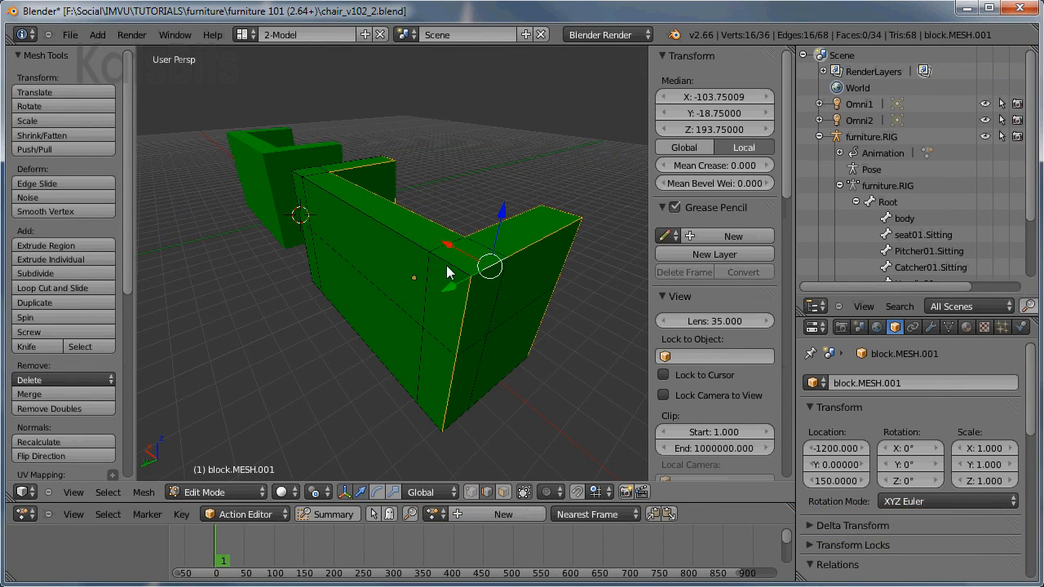
# Add the backrest's rear top edges, the far armrest's outer top edges and its rear corner's vertical edges to the selection.
pyautogui.keyDown('shift'); pyautogui.rightClick(448, 272); pyautogui.keyUp('shift')
pyautogui.moveTo(449, 272); pyautogui.dragTo(443, 299, button='middle')
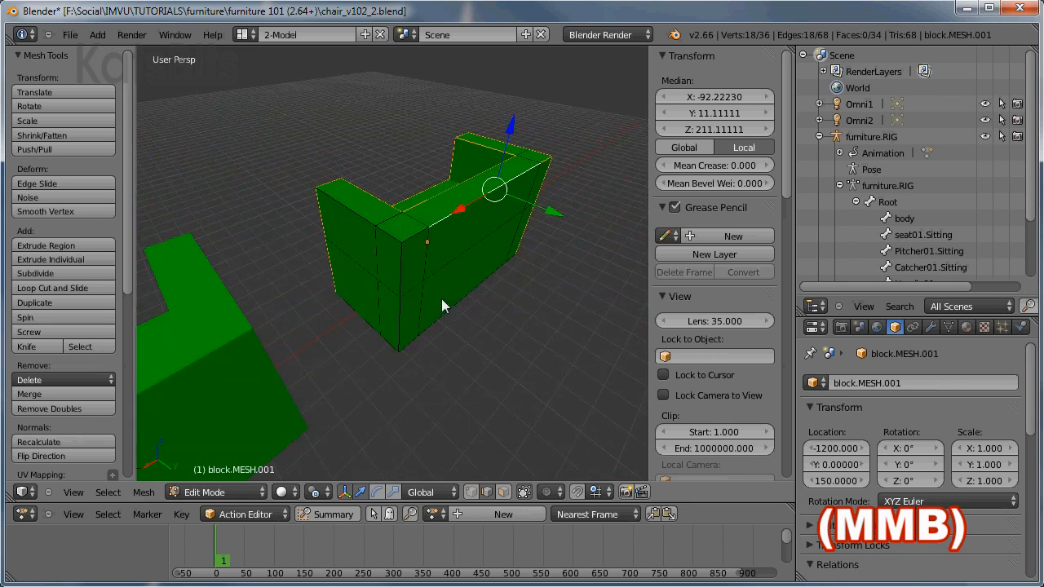
pyautogui.keyDown('shift'); pyautogui.rightClick(416, 233); pyautogui.keyUp('shift')
pyautogui.keyDown('shift'); pyautogui.rightClick(394, 243); pyautogui.keyUp('shift')
pyautogui.keyDown('shift'); pyautogui.rightClick(366, 223); pyautogui.keyUp('shift')
pyautogui.keyDown('shift'); pyautogui.rightClick(400, 270); pyautogui.keyUp('shift')
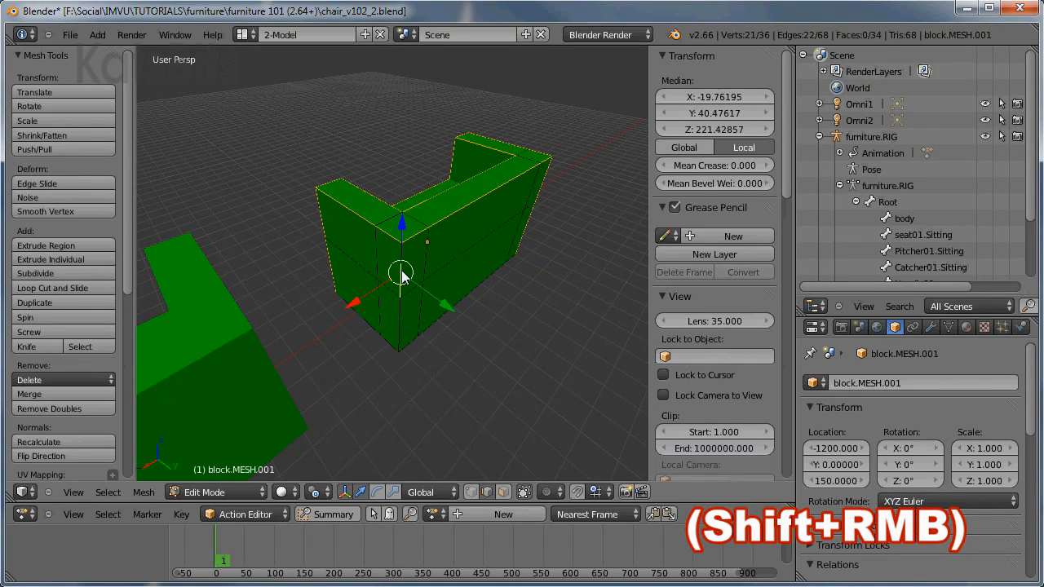
pyautogui.keyDown('shift'); pyautogui.rightClick(400, 327); pyautogui.keyUp('shift')
# Bevel all selected armrest, backrest and seat edges with one segment and an offset of about 16.7.
pyautogui.moveTo(435, 385)
pyautogui.mouseDown(button='middle')
pyautogui.moveTo(348, 403)
pyautogui.moveTo(205, 372)
pyautogui.moveTo(456, 384)
pyautogui.mouseUp(button='middle')
pyautogui.scroll(3, 456, 385)
pyautogui.scroll(-3, 518, 394)
pyautogui.moveTo(534, 391); pyautogui.dragTo(437, 410, button='middle')
pyautogui.scroll(3, 442, 384)
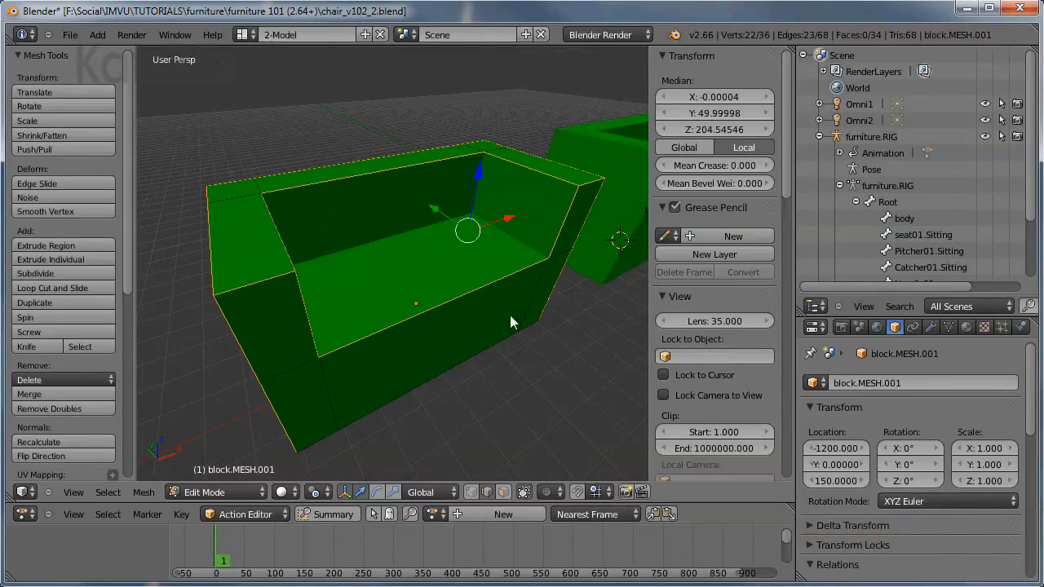
pyautogui.click(146, 494)
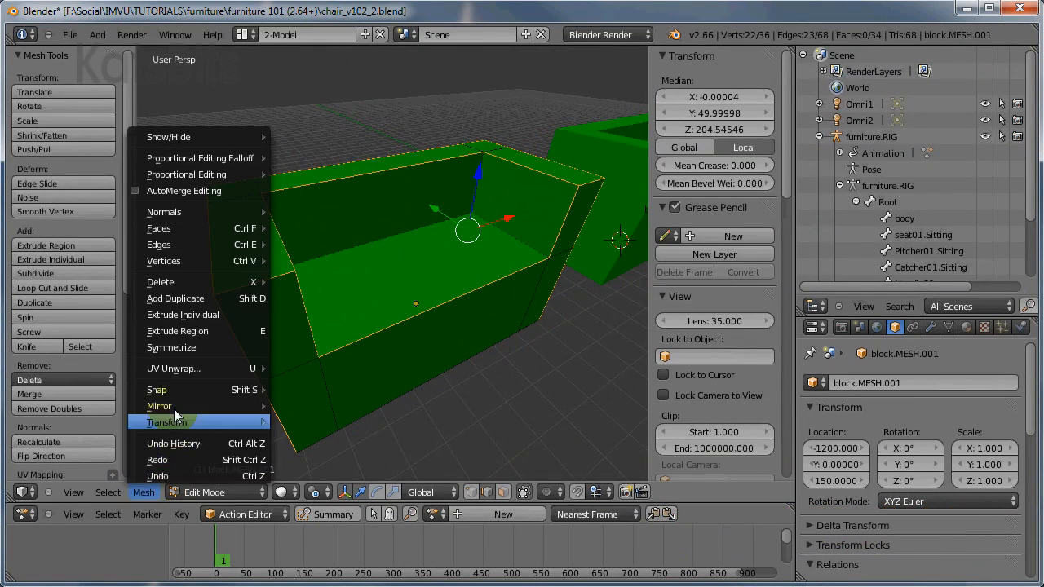
pyautogui.moveTo(257, 246)
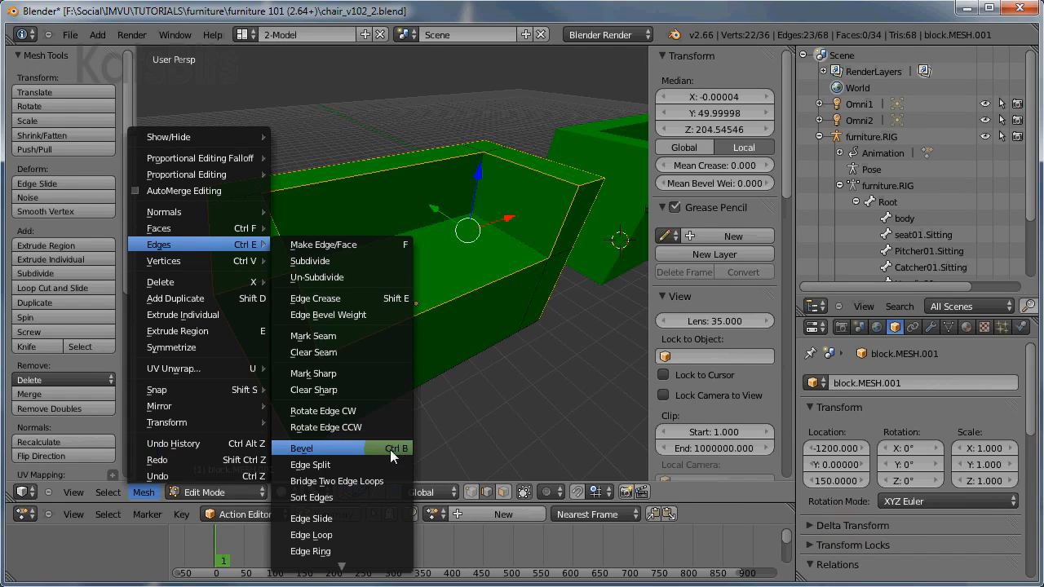
pyautogui.click(327, 448)
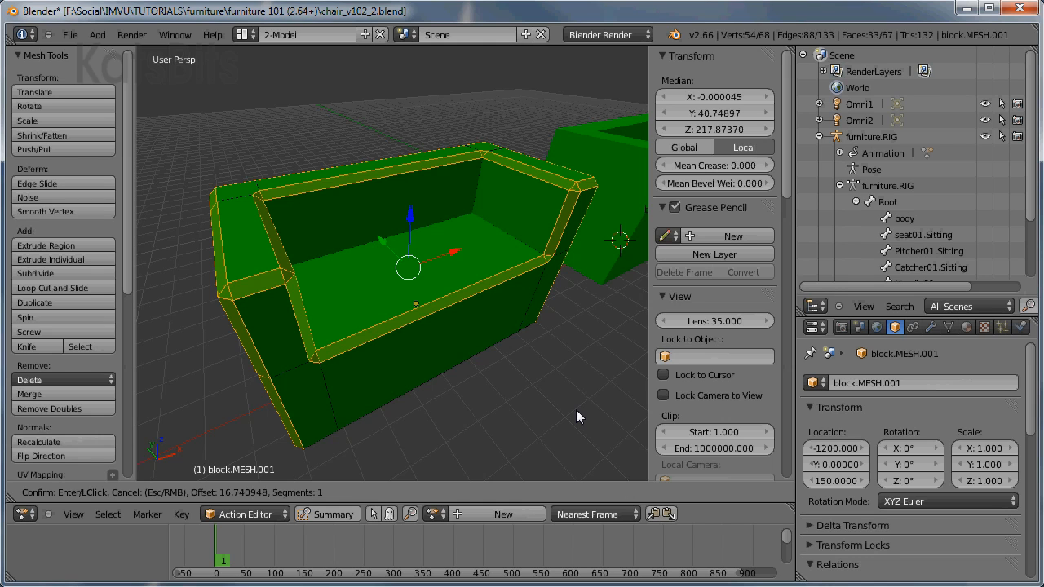
pyautogui.click(576, 409)
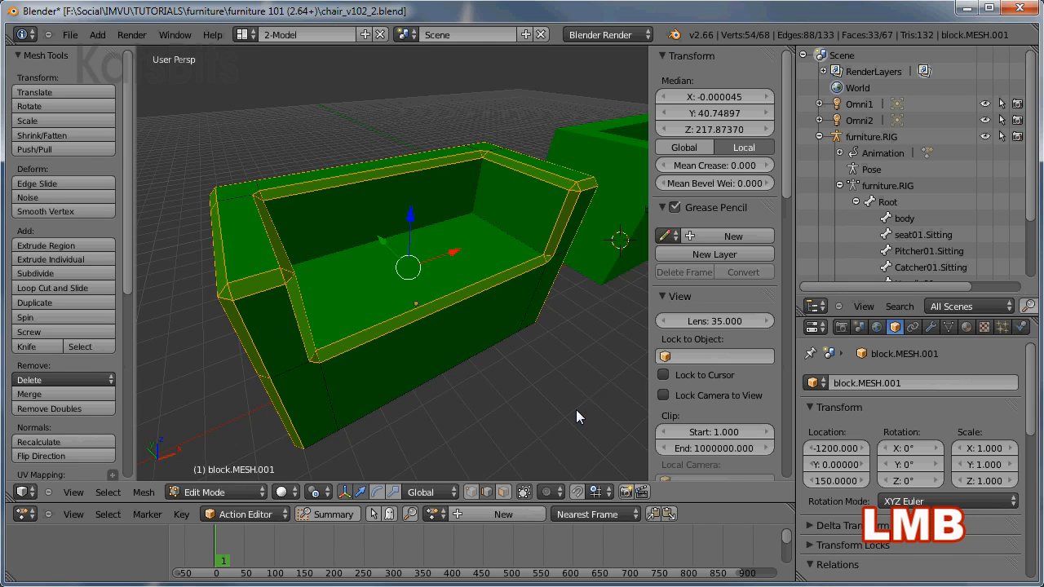
# Return the block to Object Mode and turn off Edge Angle in its Edge Split modifier.
pyautogui.moveTo(407, 413); pyautogui.dragTo(436, 401, button='middle')
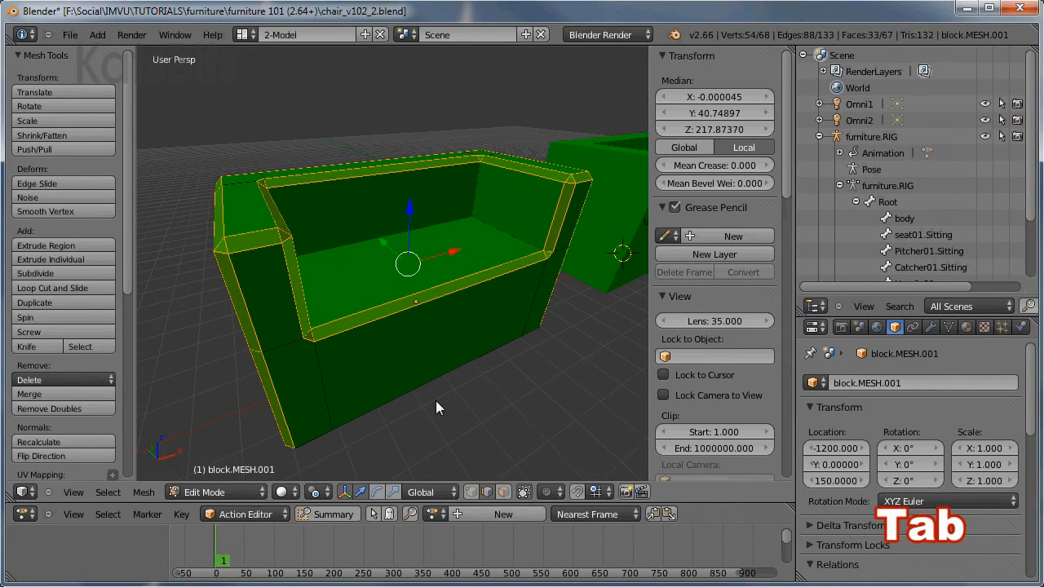
pyautogui.press('Tab')
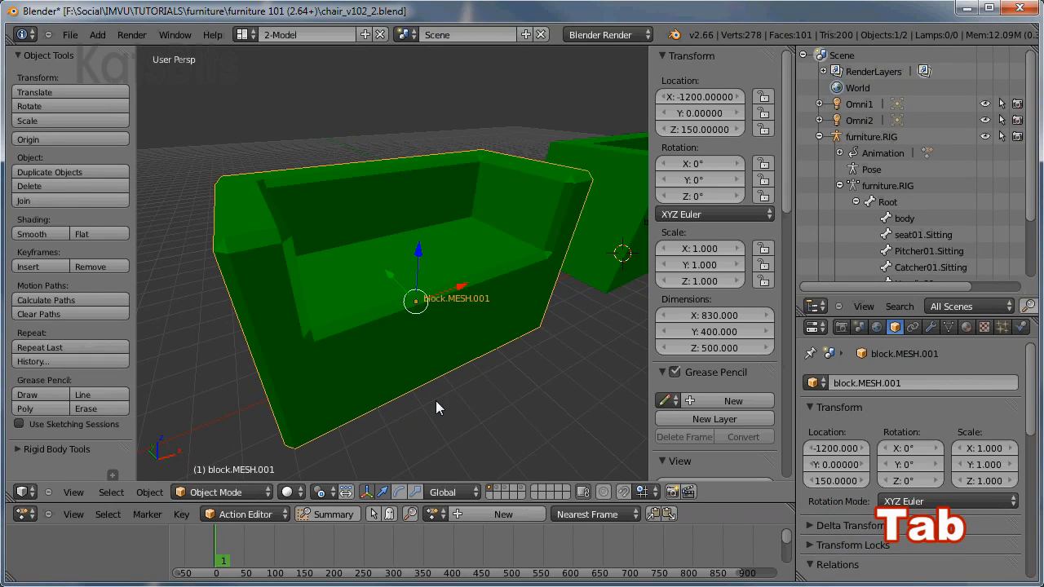
pyautogui.moveTo(435, 400); pyautogui.dragTo(409, 387, button='middle')
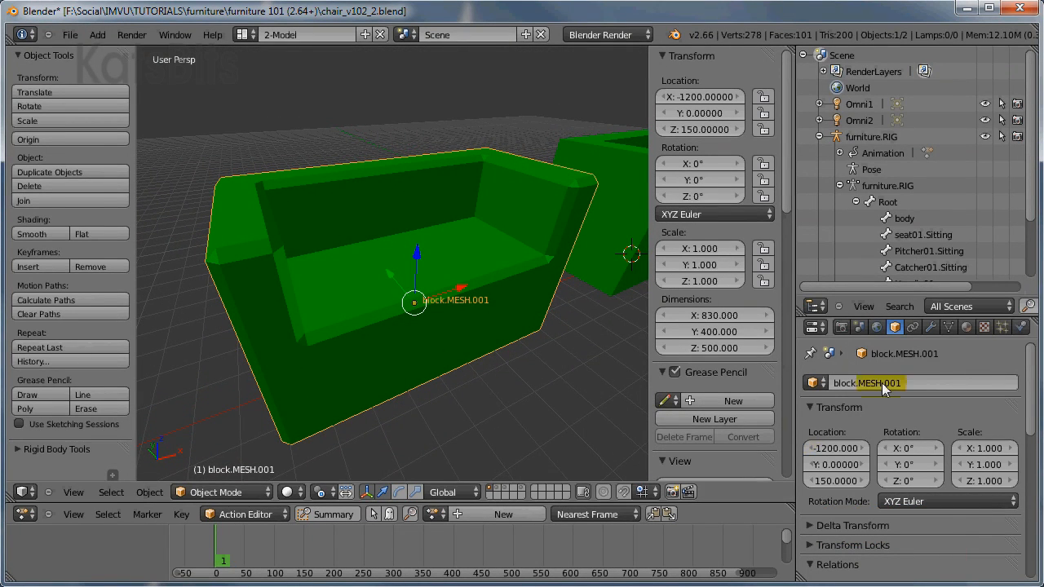
pyautogui.click(929, 328)
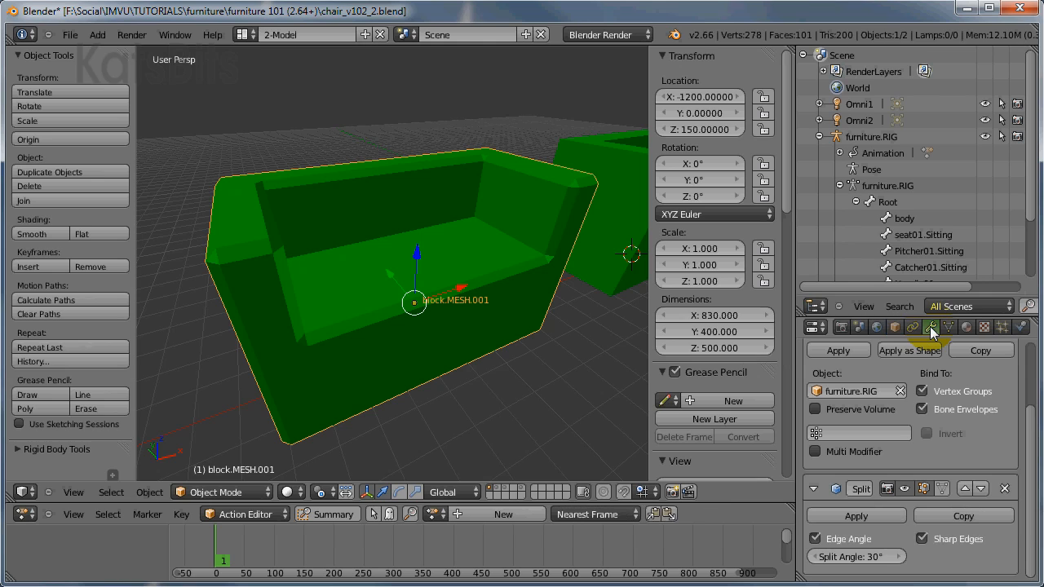
pyautogui.scroll(3, 999, 464)
pyautogui.scroll(-3, 1000, 465)
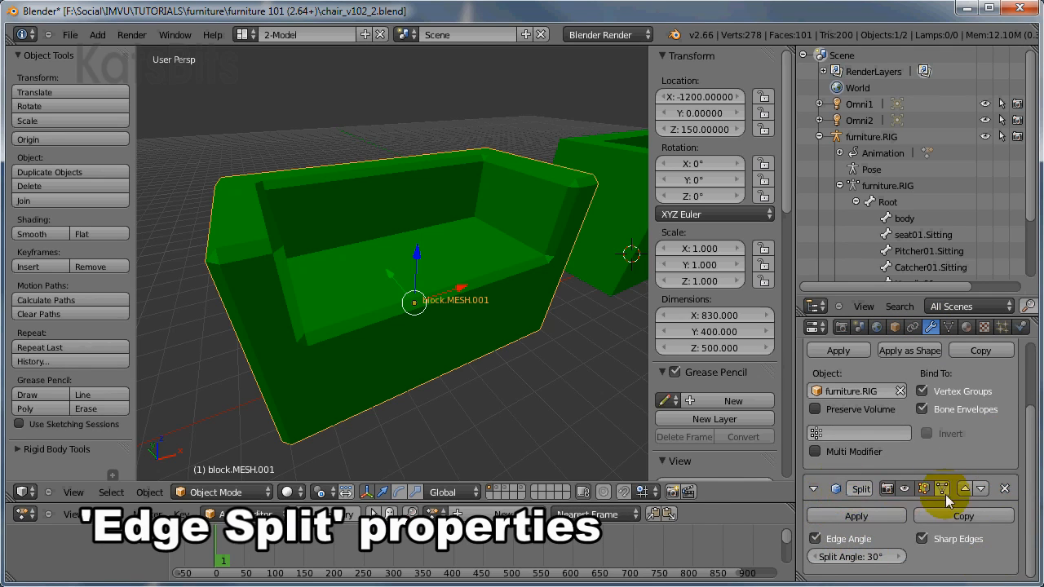
pyautogui.click(816, 538)
pyautogui.moveTo(356, 288)
pyautogui.mouseDown(button='middle')
pyautogui.moveTo(366, 269)
pyautogui.moveTo(452, 258)
pyautogui.moveTo(571, 263)
pyautogui.moveTo(485, 291)
pyautogui.moveTo(367, 296)
pyautogui.moveTo(355, 273)
pyautogui.mouseUp(button='middle')
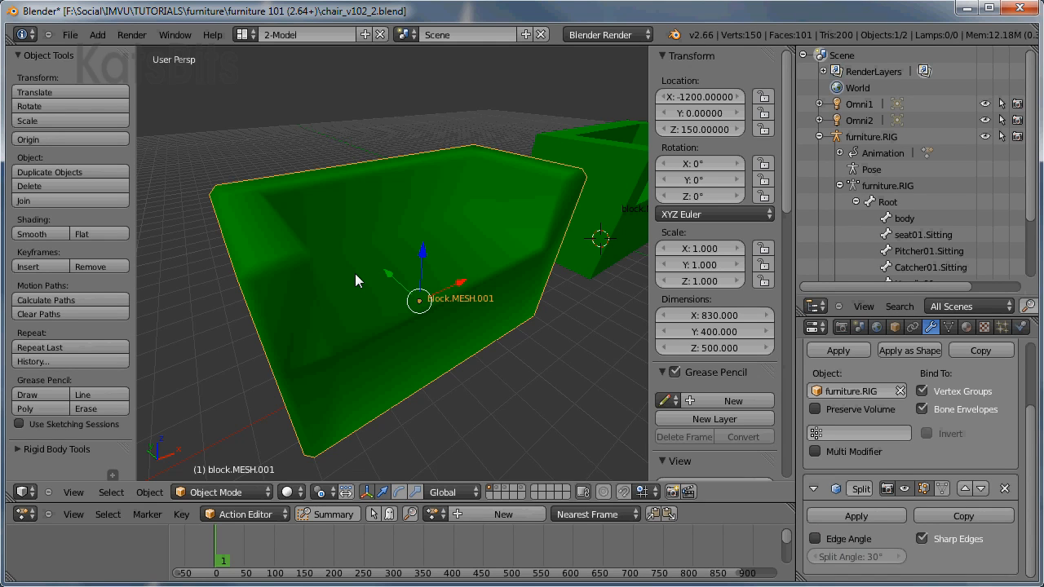
# Put the bevelled block back into Edit Mode and limit the mesh select mode to Edge only.
pyautogui.press('Tab')
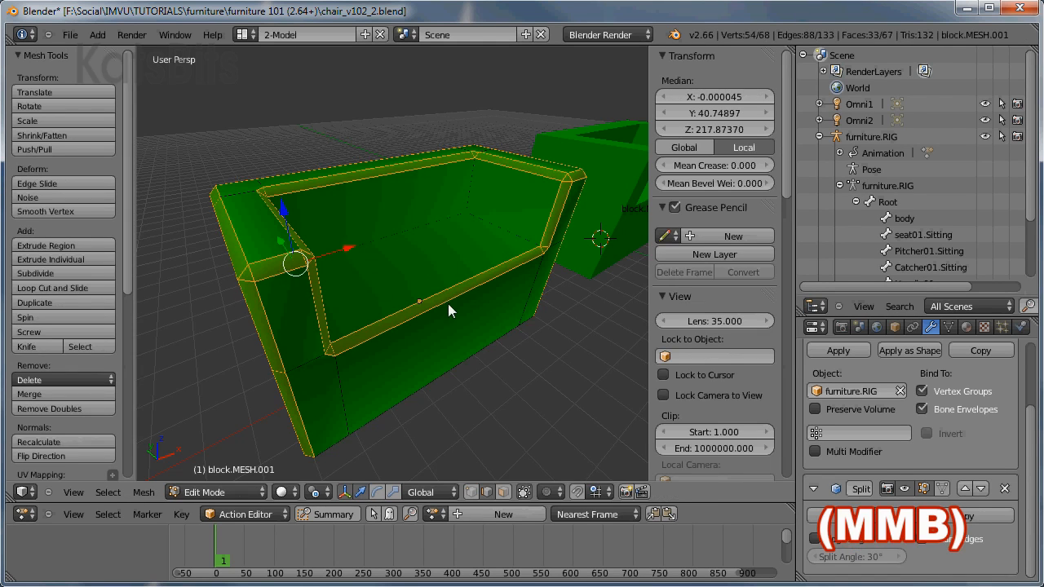
pyautogui.moveTo(448, 304); pyautogui.dragTo(416, 310, button='middle')
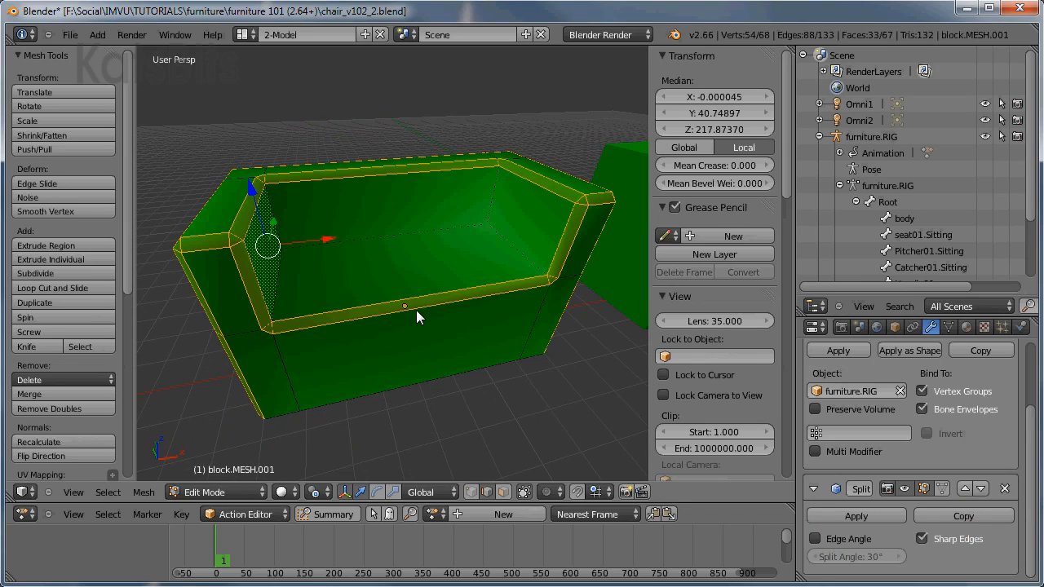
pyautogui.hotkey('ctrl', 'Tab')
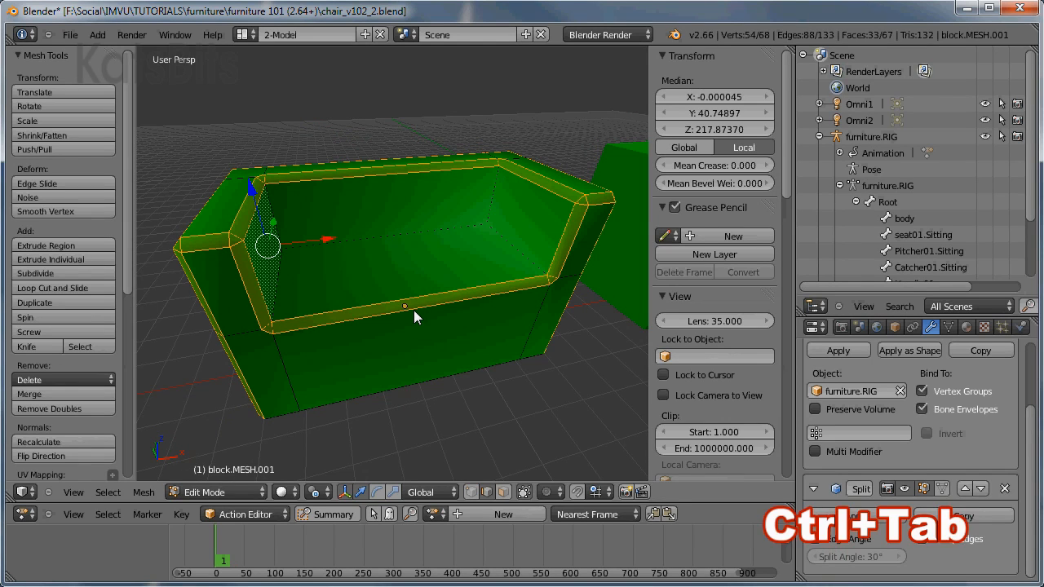
pyautogui.click(367, 317)
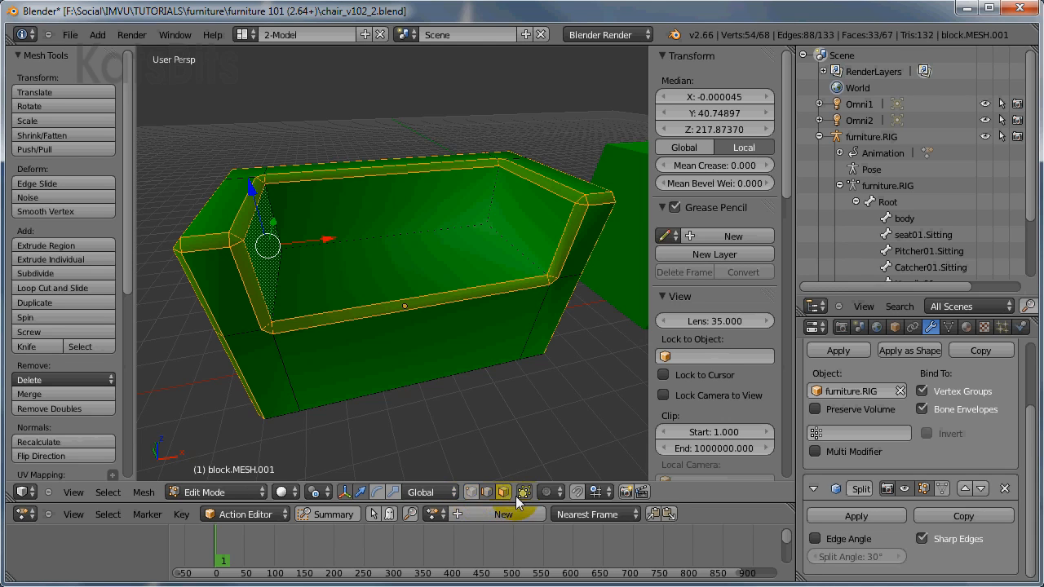
pyautogui.click(472, 491)
pyautogui.keyDown('shift'); pyautogui.click(487, 491); pyautogui.keyUp('shift')
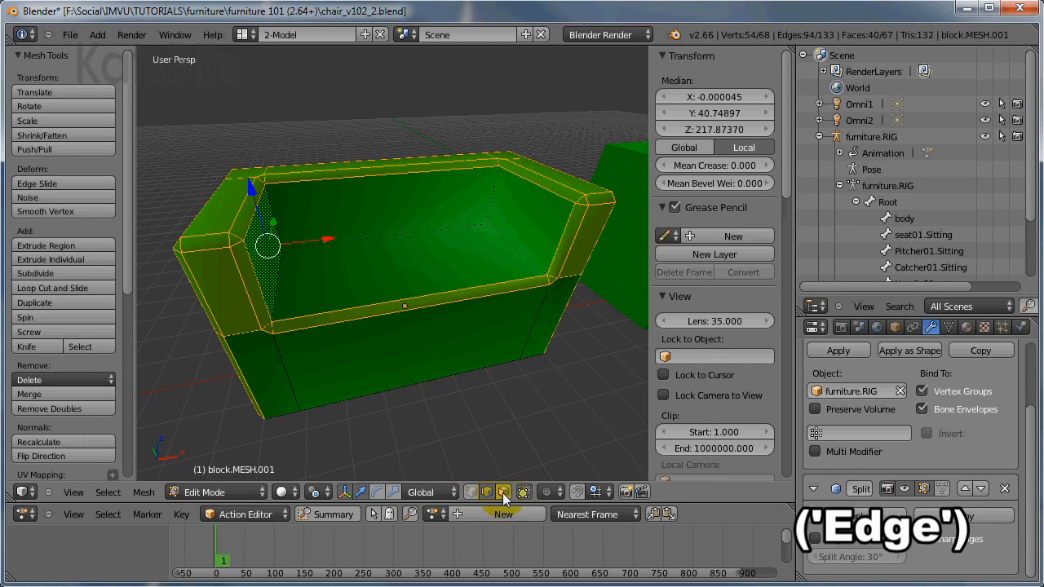
pyautogui.keyDown('shift'); pyautogui.click(501, 492); pyautogui.keyUp('shift')
pyautogui.click(489, 493)
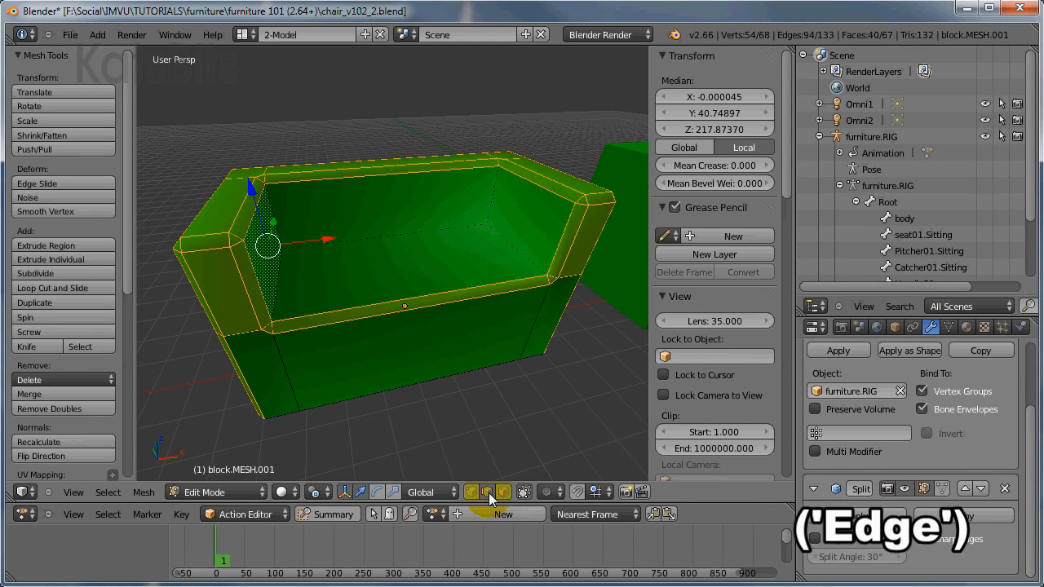
# Select the inner seams where the seat, backrest and both armrests meet.
pyautogui.rightClick(507, 246)
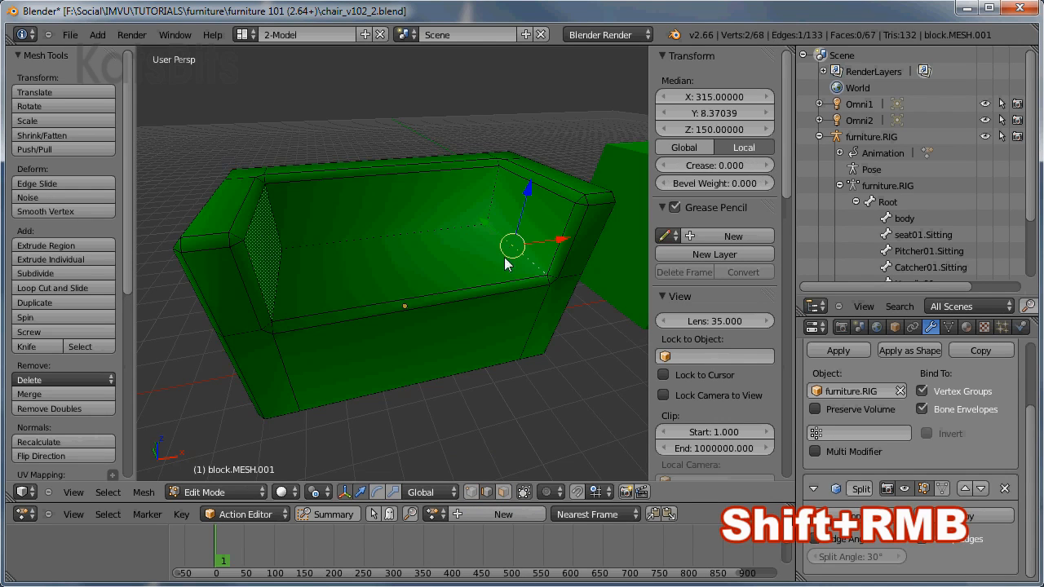
pyautogui.keyDown('shift'); pyautogui.rightClick(495, 190); pyautogui.keyUp('shift')
pyautogui.keyDown('shift'); pyautogui.rightClick(399, 243); pyautogui.keyUp('shift')
pyautogui.keyDown('shift'); pyautogui.rightClick(273, 217); pyautogui.keyUp('shift')
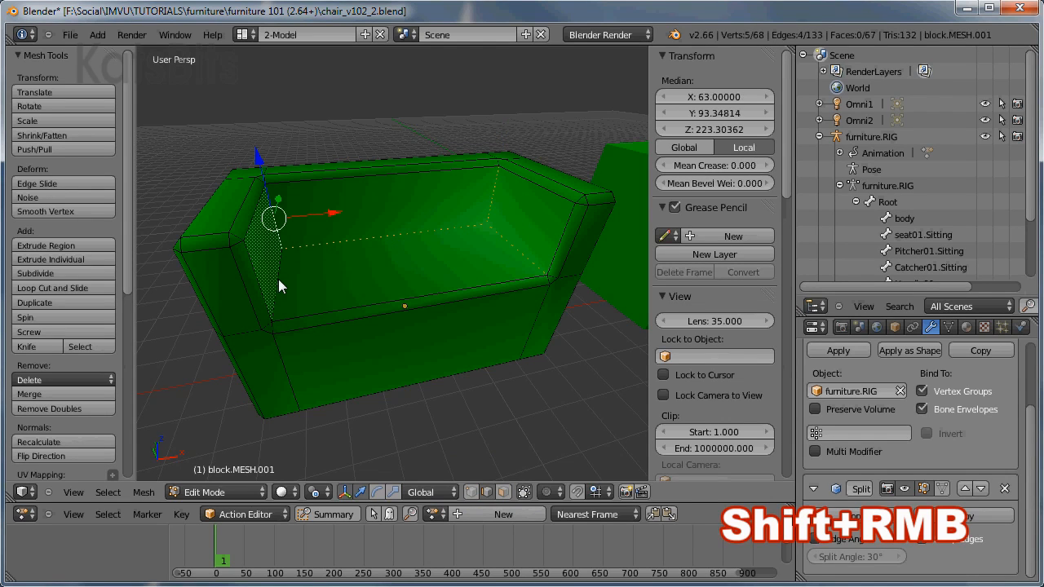
pyautogui.keyDown('shift'); pyautogui.rightClick(278, 279); pyautogui.keyUp('shift')
# Add the bottom edges along the seat front and around the near armrest's front corner to the selection.
pyautogui.moveTo(382, 360); pyautogui.dragTo(359, 244, button='middle')
pyautogui.keyDown('shift'); pyautogui.rightClick(343, 237); pyautogui.keyUp('shift')
pyautogui.keyDown('shift'); pyautogui.rightClick(309, 225); pyautogui.keyUp('shift')
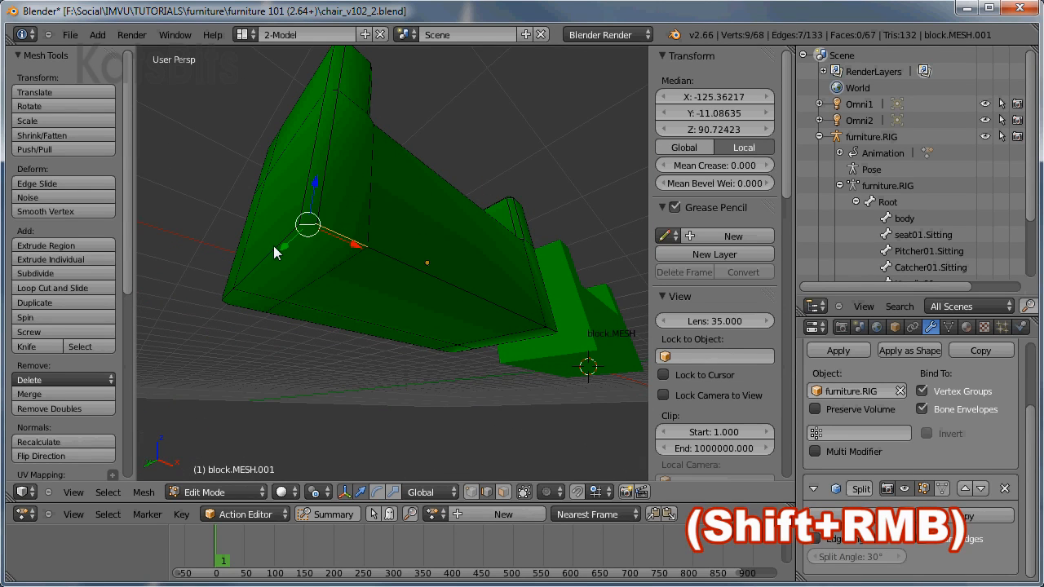
pyautogui.keyDown('shift'); pyautogui.rightClick(273, 246); pyautogui.keyUp('shift')
pyautogui.keyDown('shift'); pyautogui.rightClick(420, 264); pyautogui.keyUp('shift')
# Continue the bottom perimeter selection around the far armrest's corners, including the short bevel edges.
pyautogui.moveTo(425, 276)
pyautogui.mouseDown(button='middle')
pyautogui.moveTo(441, 274)
pyautogui.moveTo(396, 284)
pyautogui.moveTo(449, 251)
pyautogui.moveTo(503, 283)
pyautogui.moveTo(459, 290)
pyautogui.moveTo(471, 259)
pyautogui.moveTo(416, 267)
pyautogui.mouseUp(button='middle')
pyautogui.keyDown('shift'); pyautogui.rightClick(449, 251); pyautogui.keyUp('shift')
pyautogui.keyDown('shift'); pyautogui.rightClick(477, 236); pyautogui.keyUp('shift')
pyautogui.keyDown('shift'); pyautogui.rightClick(406, 256); pyautogui.keyUp('shift')
pyautogui.keyDown('shift'); pyautogui.rightClick(479, 263); pyautogui.keyUp('shift')
pyautogui.scroll(1, 416, 267)
pyautogui.keyDown('shift'); pyautogui.rightClick(303, 254); pyautogui.keyUp('shift')
pyautogui.keyDown('shift'); pyautogui.rightClick(333, 271); pyautogui.keyUp('shift')
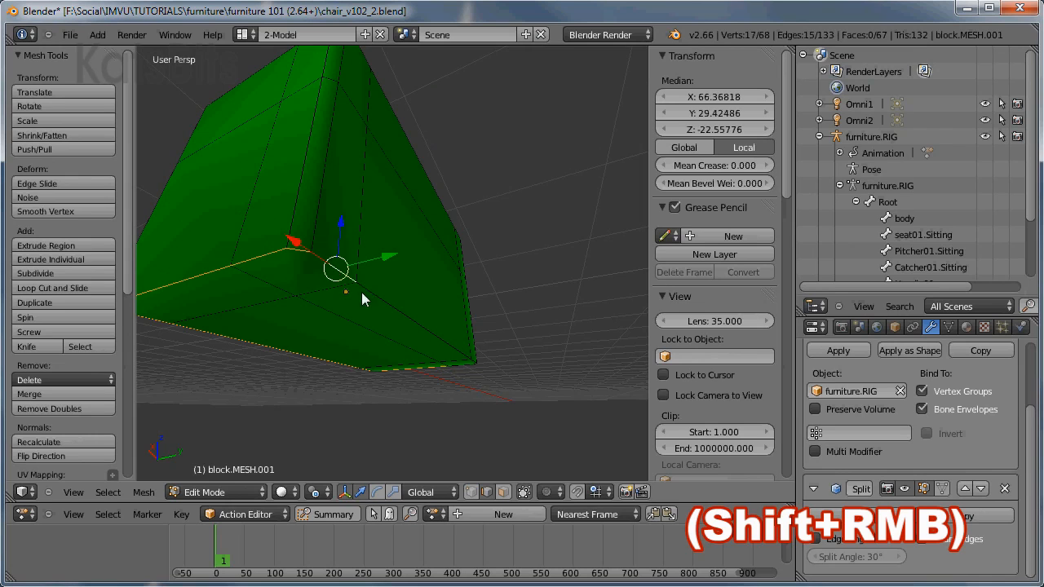
pyautogui.keyDown('shift'); pyautogui.rightClick(394, 308); pyautogui.keyUp('shift')
# Add the remaining bottom edges at the last corner to close the selected loop around the block's base.
pyautogui.moveTo(495, 254); pyautogui.dragTo(454, 275, button='middle')
pyautogui.keyDown('shift'); pyautogui.rightClick(506, 255); pyautogui.keyUp('shift')
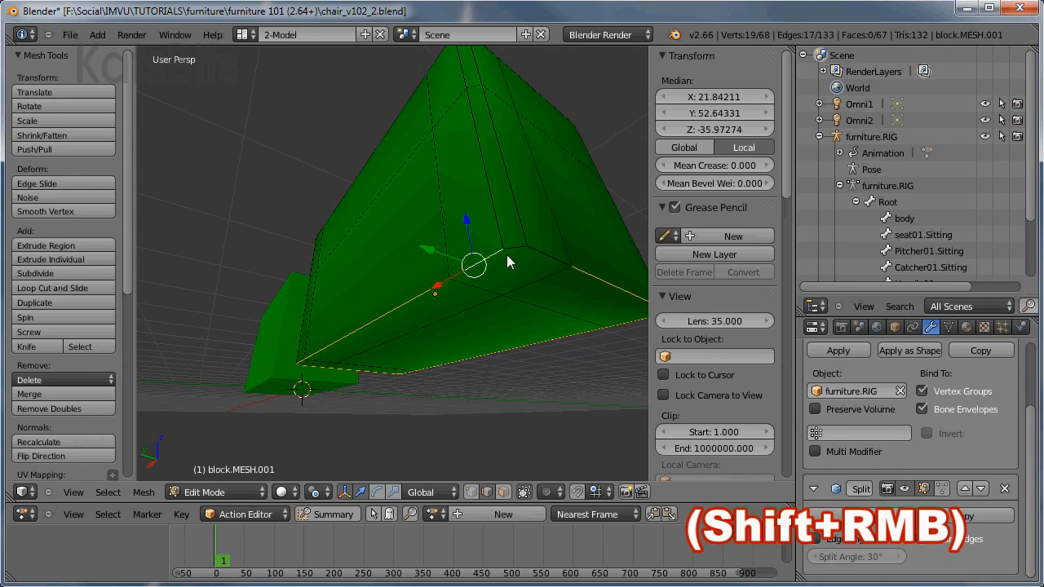
pyautogui.keyDown('shift'); pyautogui.rightClick(536, 264); pyautogui.keyUp('shift')
pyautogui.keyDown('shift'); pyautogui.rightClick(536, 258); pyautogui.keyUp('shift')
# Mark the selected inner seat seams and bottom perimeter edges as Sharp.
pyautogui.moveTo(568, 222); pyautogui.dragTo(344, 352, button='middle')
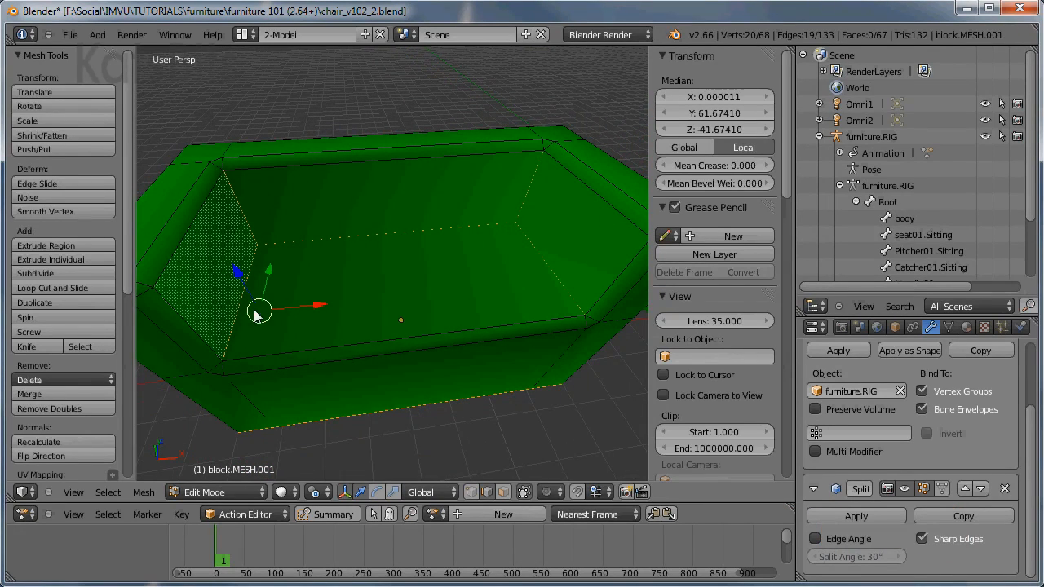
pyautogui.moveTo(383, 251); pyautogui.dragTo(580, 369, button='middle')
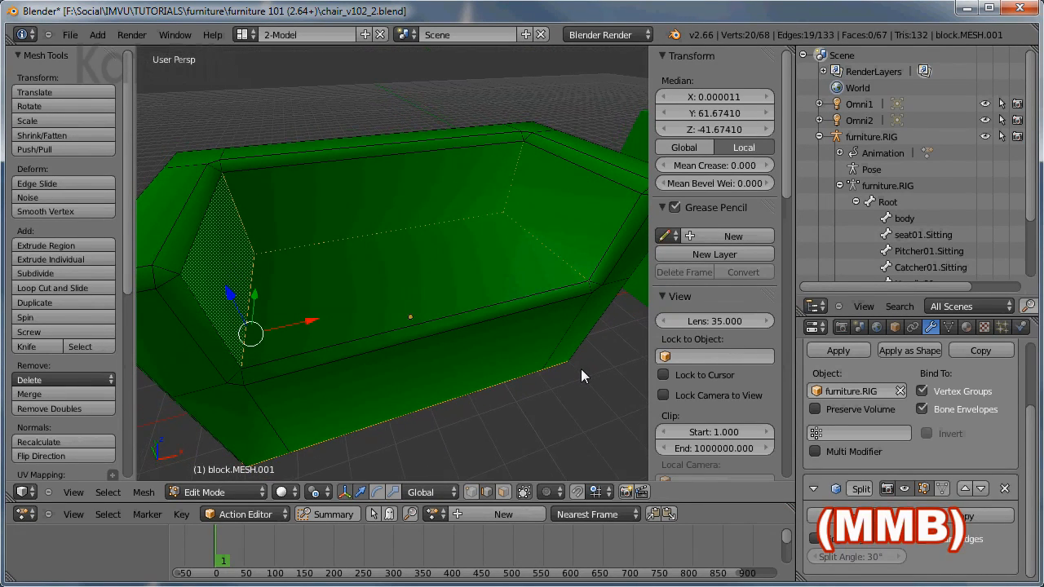
pyautogui.click(143, 493)
pyautogui.moveTo(163, 242)
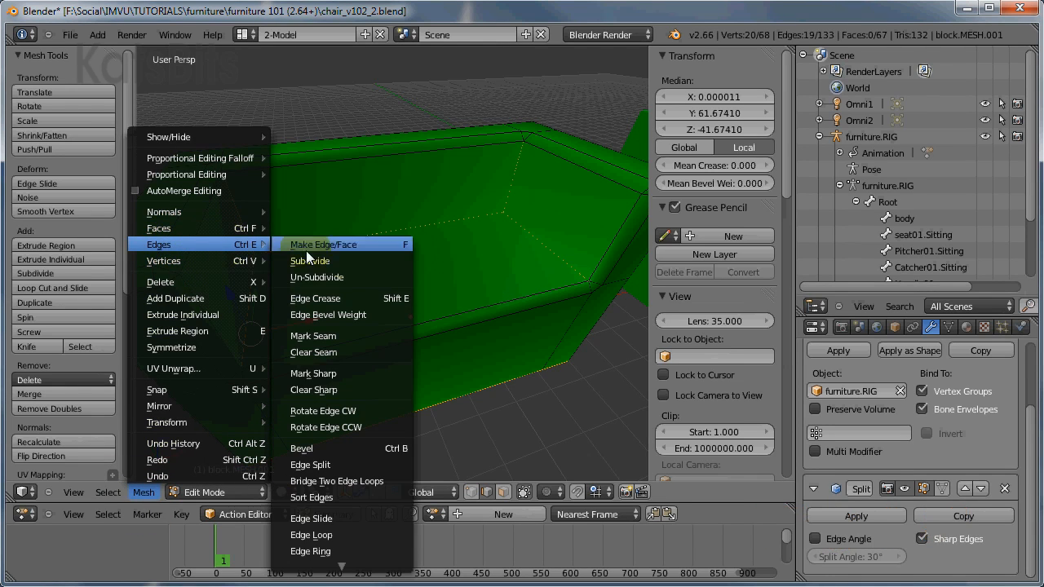
pyautogui.click(329, 374)
pyautogui.hotkey('ctrl', 'e')
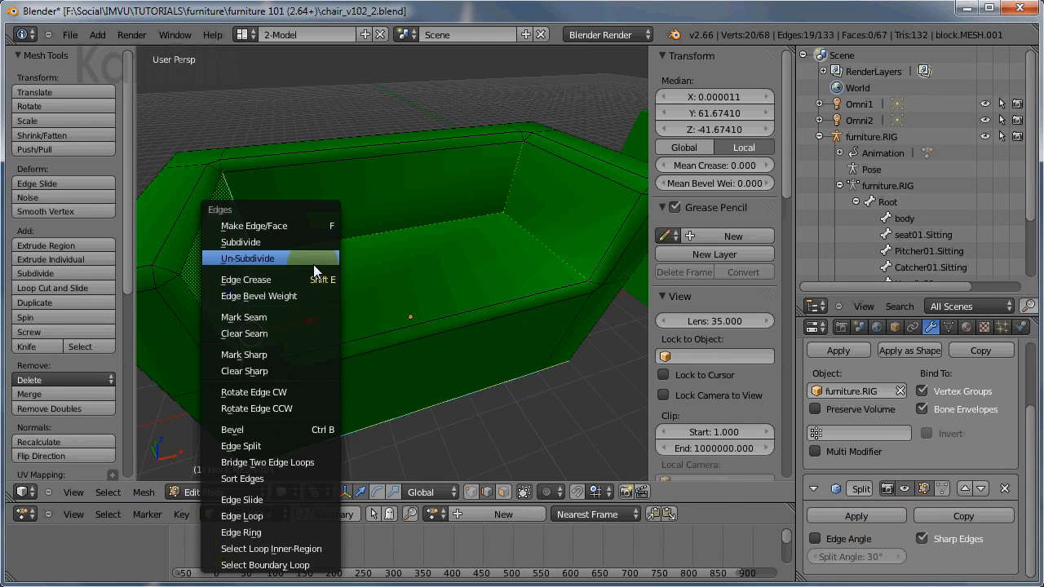
pyautogui.click(291, 359)
pyautogui.moveTo(443, 405); pyautogui.dragTo(459, 421, button='middle')
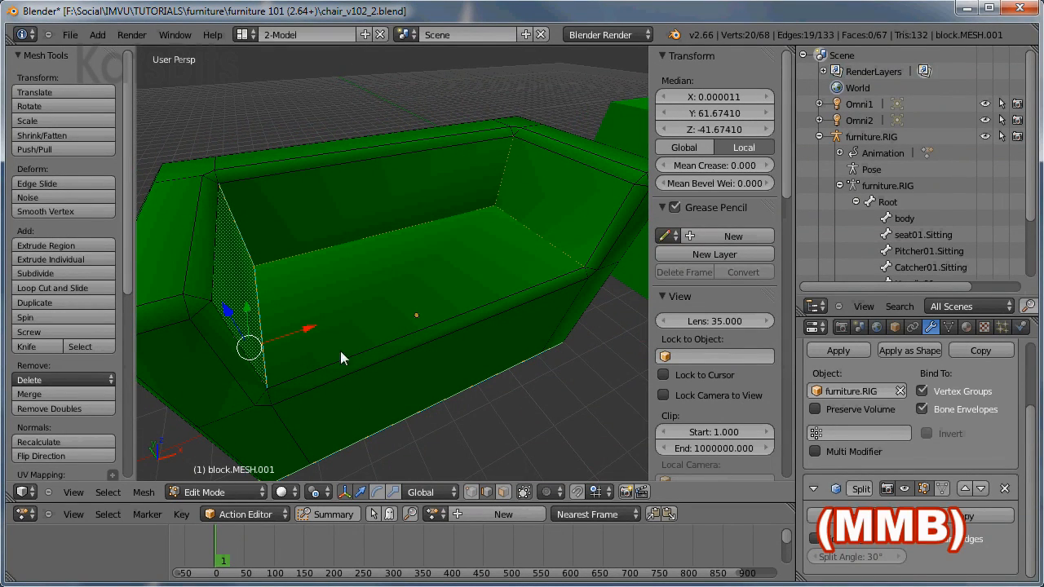
# Return the bevelled copy to Object Mode, inspect its shading and bring the original block into view.
pyautogui.moveTo(342, 357); pyautogui.dragTo(285, 215, button='middle')
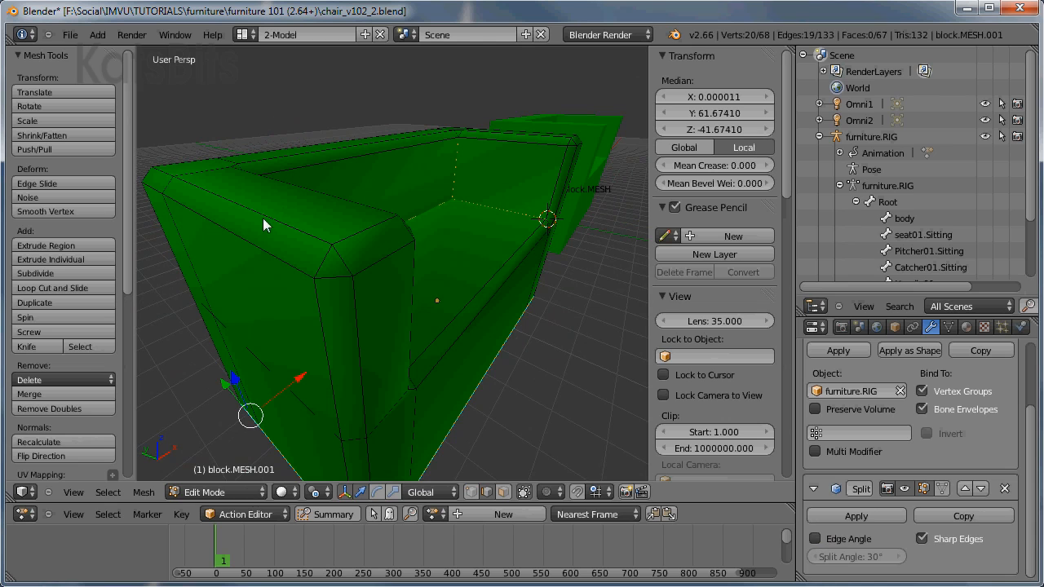
pyautogui.moveTo(459, 378); pyautogui.dragTo(235, 230, button='middle')
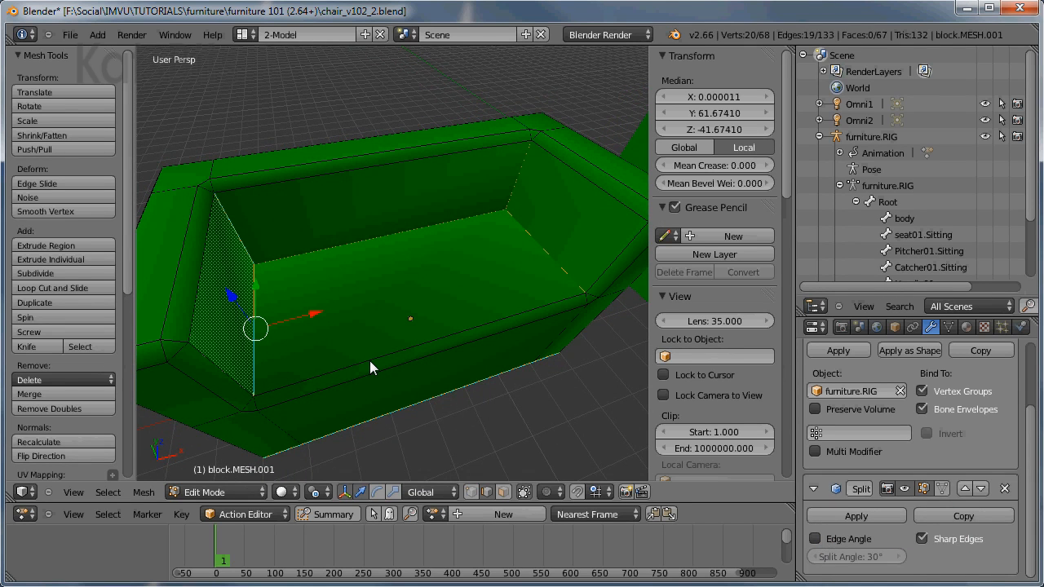
pyautogui.press('Tab')
pyautogui.moveTo(379, 360); pyautogui.dragTo(401, 387, button='middle')
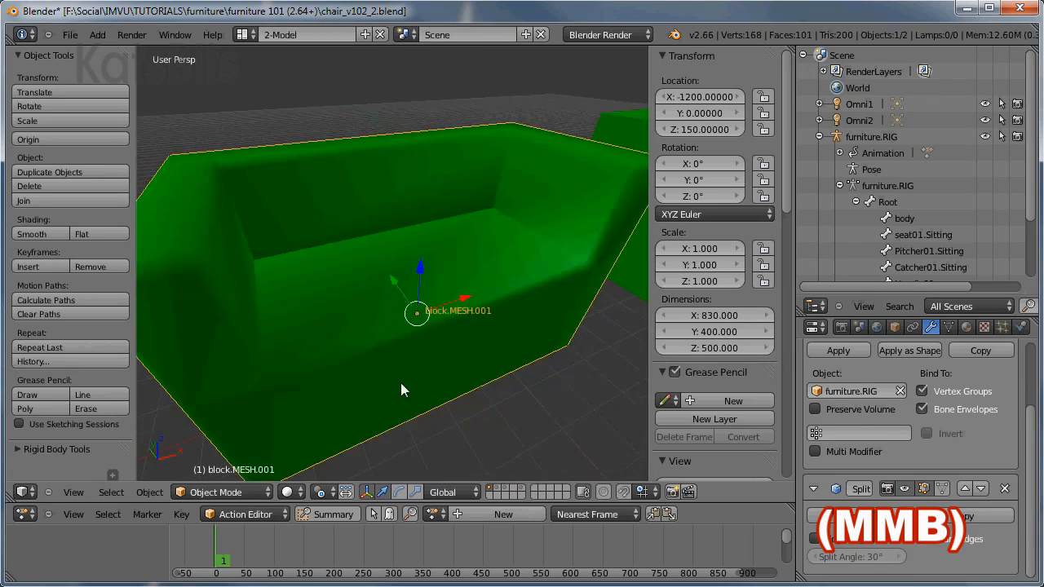
pyautogui.scroll(-2, 411, 383)
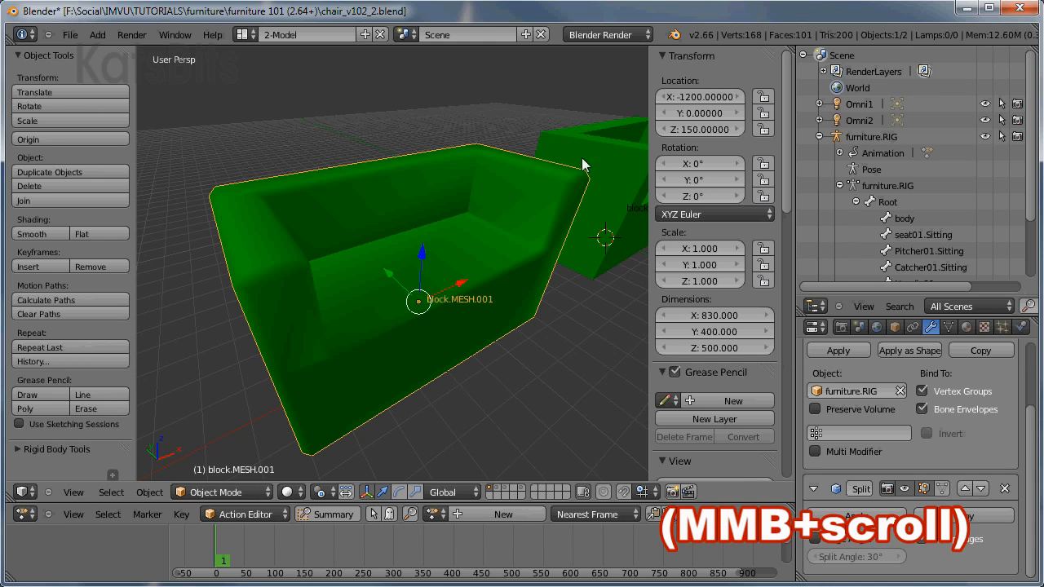
pyautogui.moveTo(511, 350); pyautogui.dragTo(435, 375, button='middle')
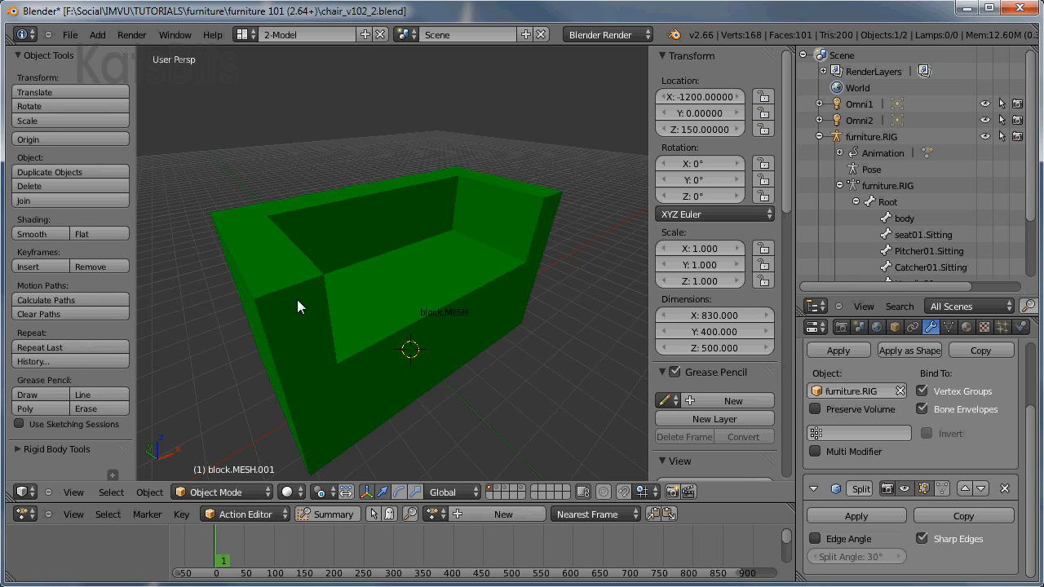
# Save the scene as a new version named chair_v102_3.blend.
pyautogui.click(71, 34)
pyautogui.click(103, 153)
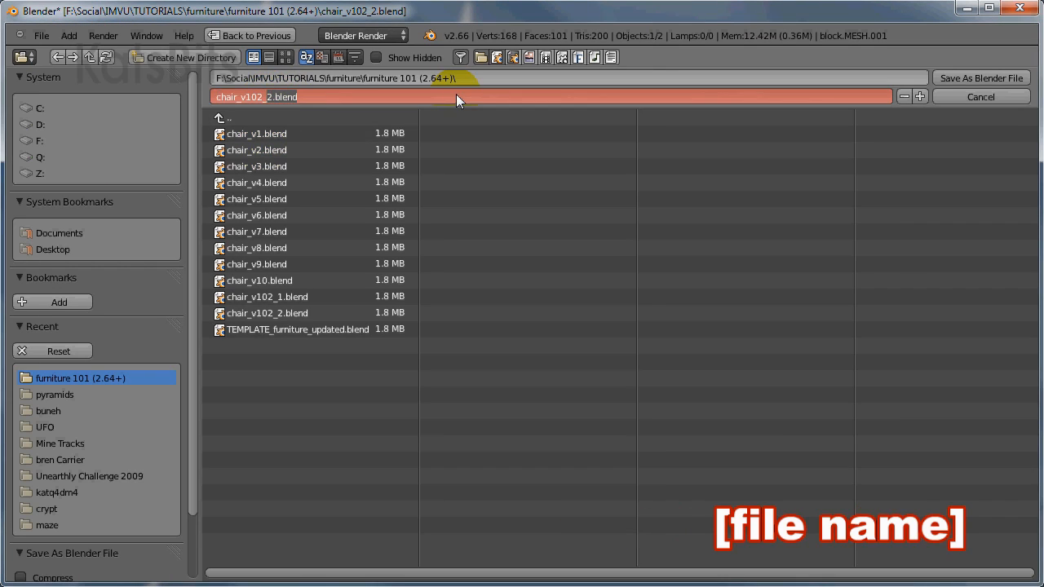
pyautogui.write('3')
pyautogui.press('Return')
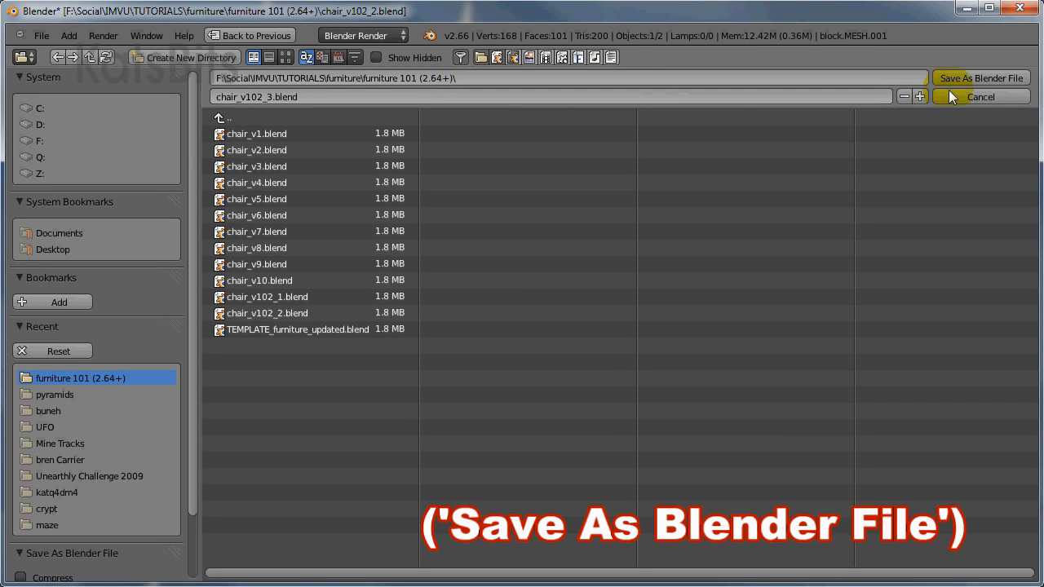
pyautogui.click(968, 78)
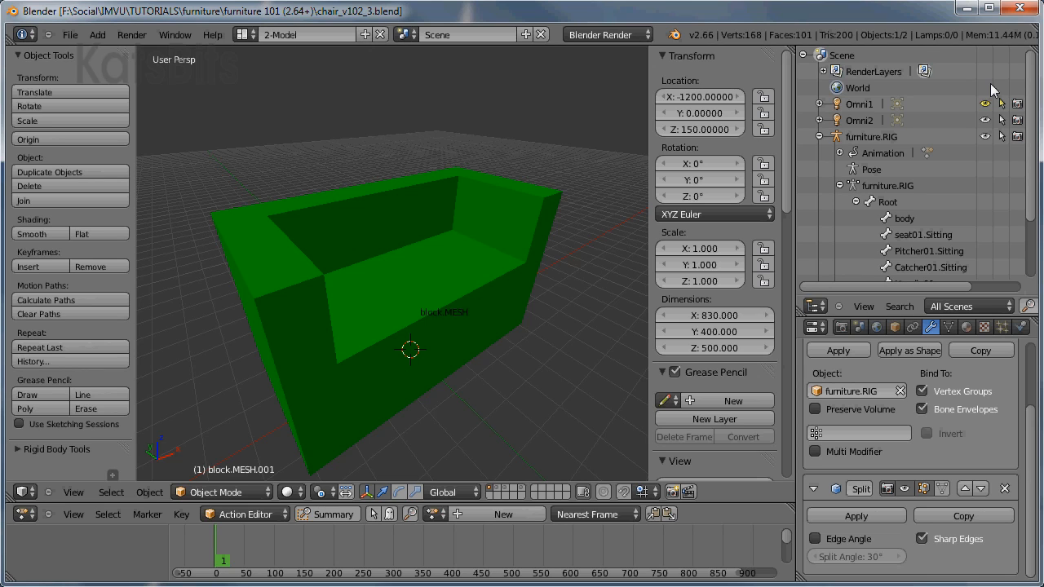
# Enter Edit Mode on the original block and add a loop cut just behind the front of the seat and armrests, at about Y -127.
pyautogui.rightClick(302, 272)
pyautogui.press('Tab')
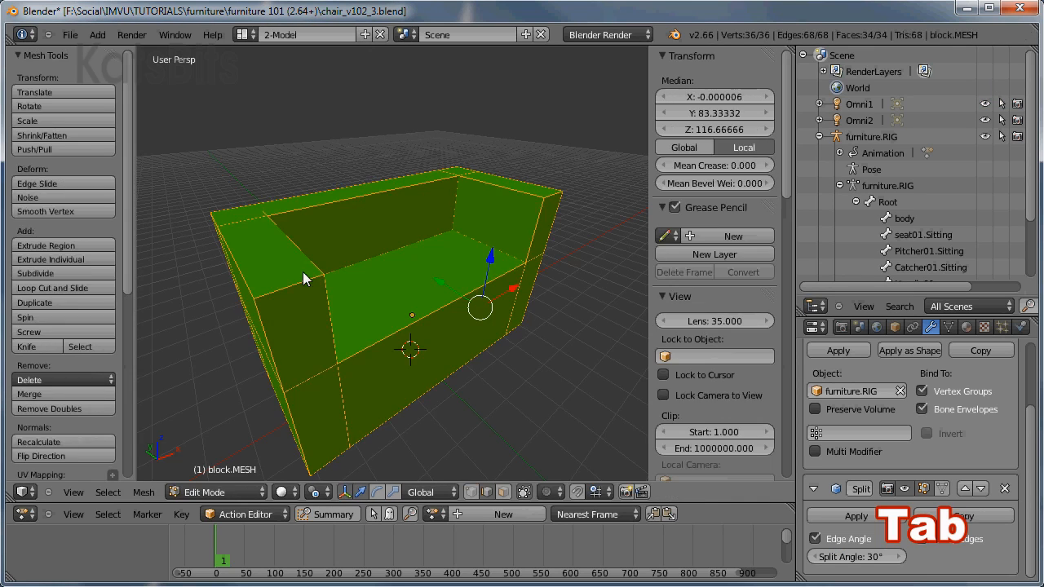
pyautogui.moveTo(328, 280); pyautogui.dragTo(367, 281, button='middle')
pyautogui.keyDown('shift'); pyautogui.moveTo(361, 322); pyautogui.dragTo(366, 300, button='middle'); pyautogui.keyUp('shift')
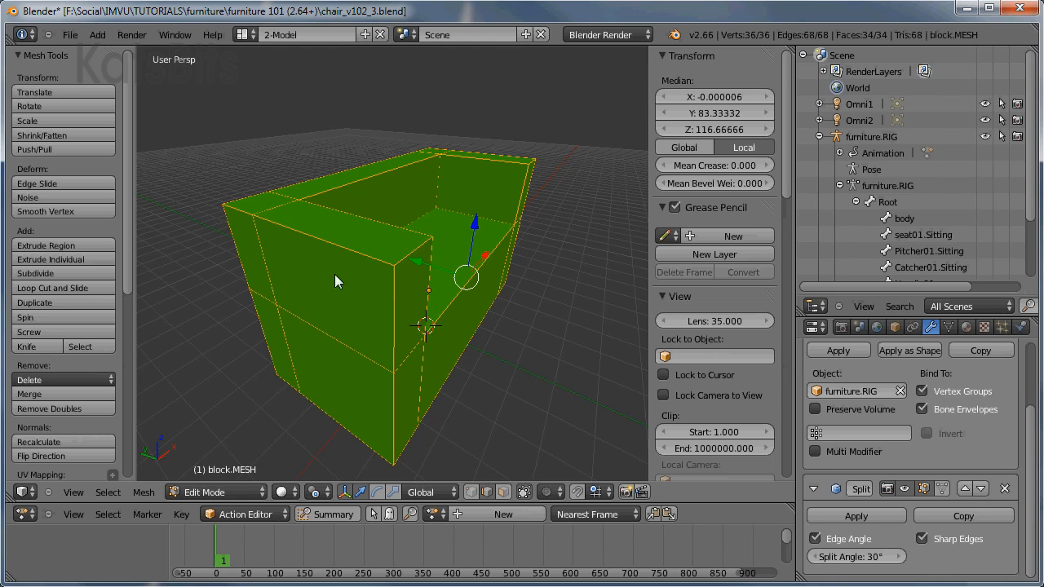
pyautogui.hotkey('ctrl', 'r')
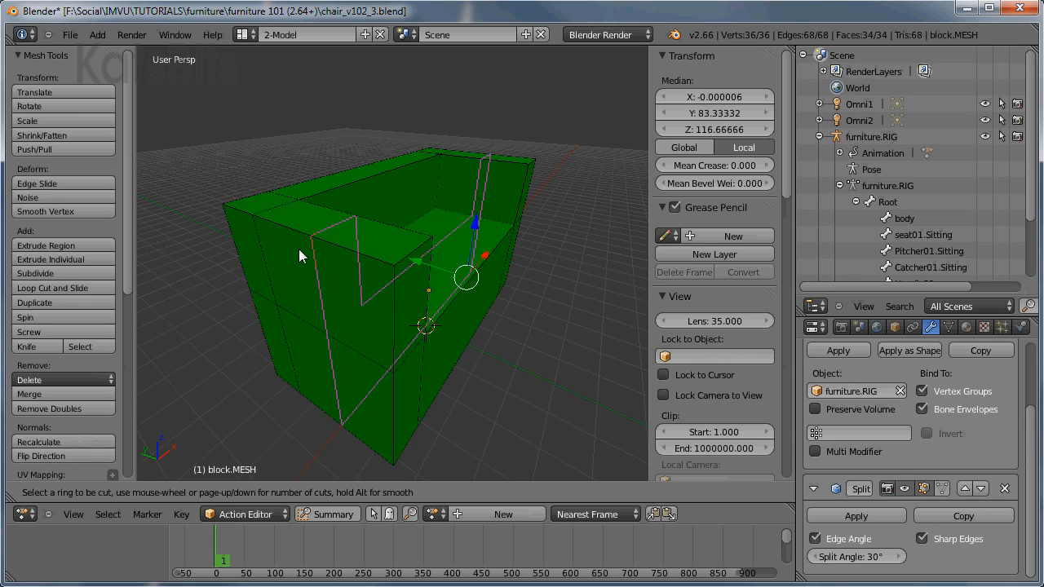
pyautogui.click(486, 144)
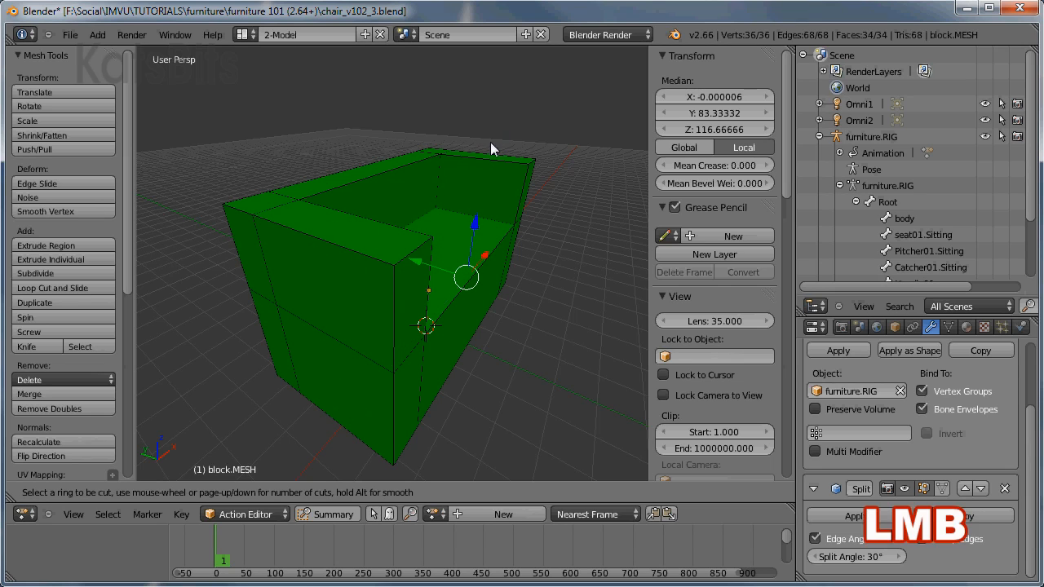
pyautogui.click(335, 239)
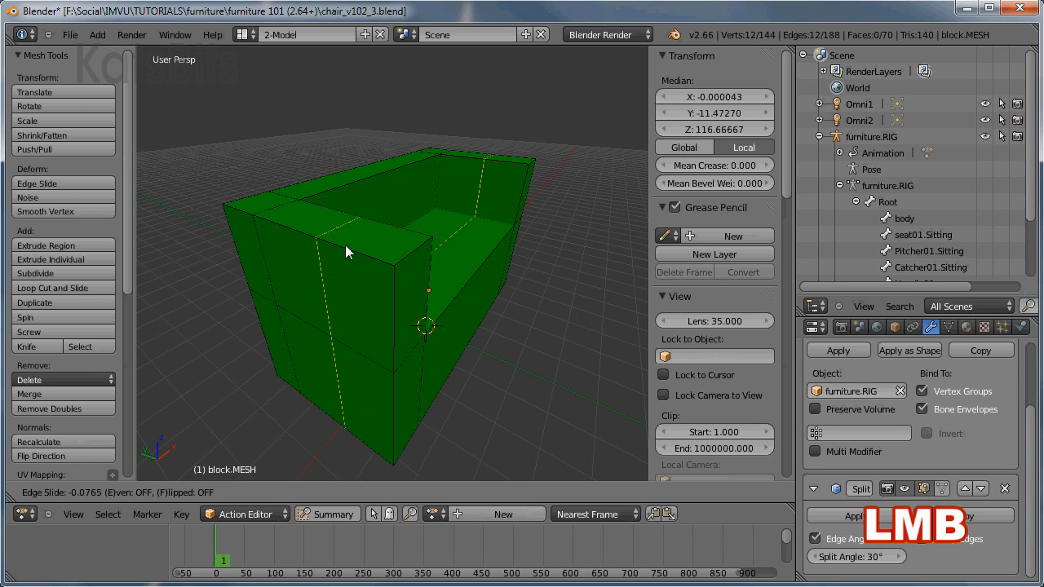
pyautogui.click(395, 260)
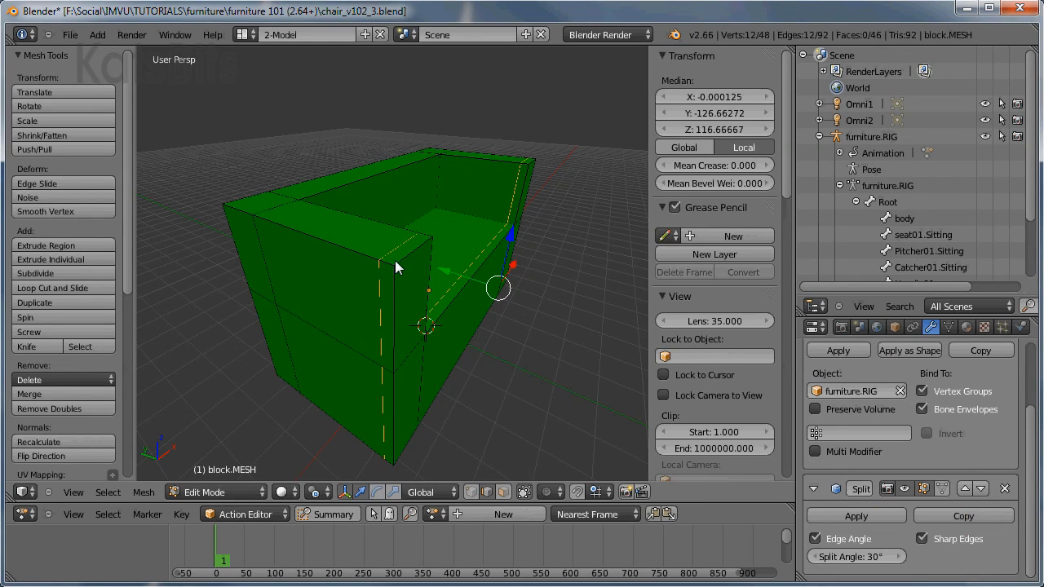
# Add a loop cut close to the rear edge of the backrest, at about Y 231.
pyautogui.moveTo(395, 261); pyautogui.dragTo(416, 273, button='middle')
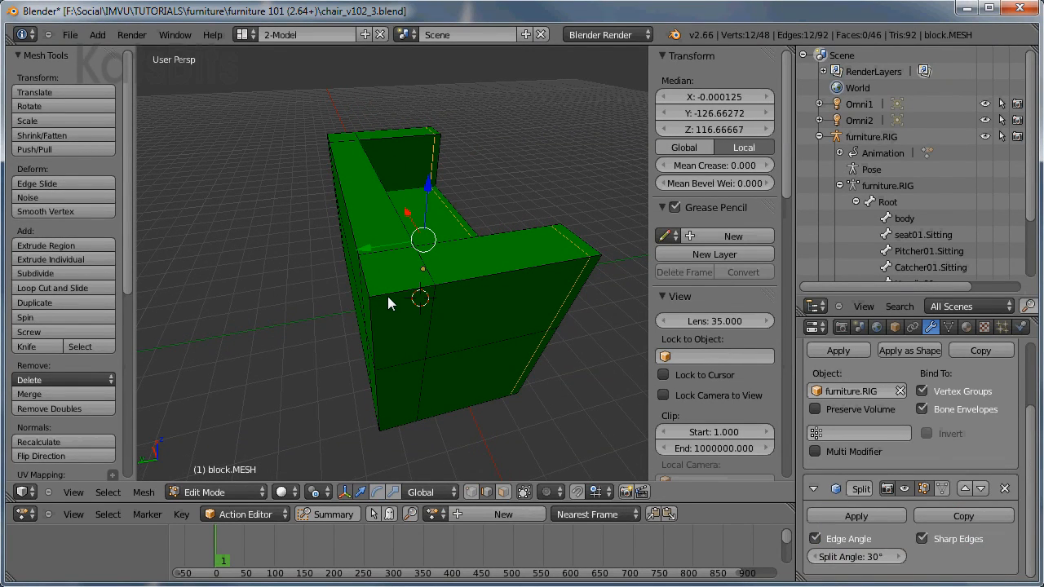
pyautogui.hotkey('ctrl', 'r')
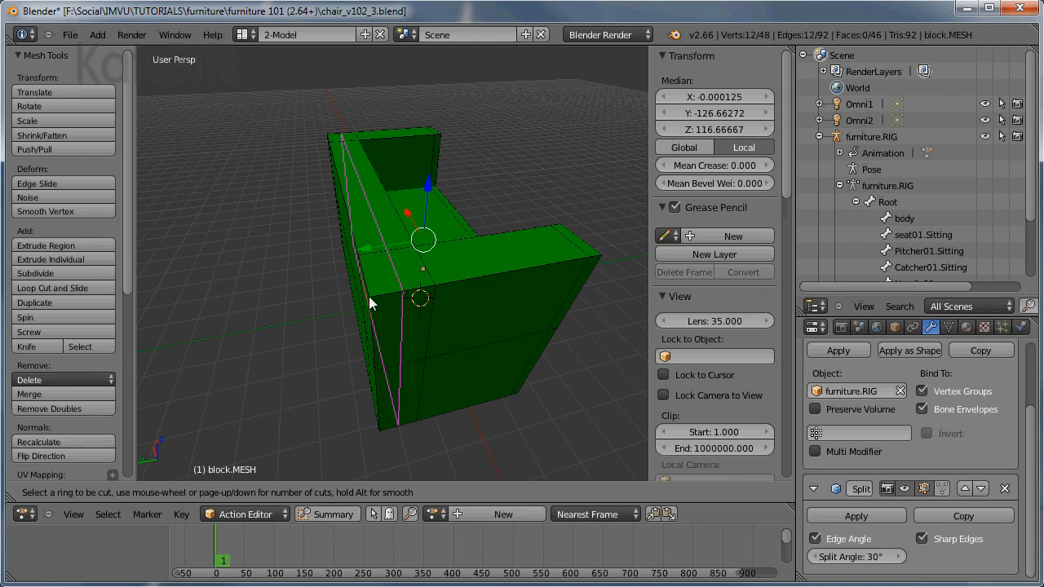
pyautogui.click(381, 298)
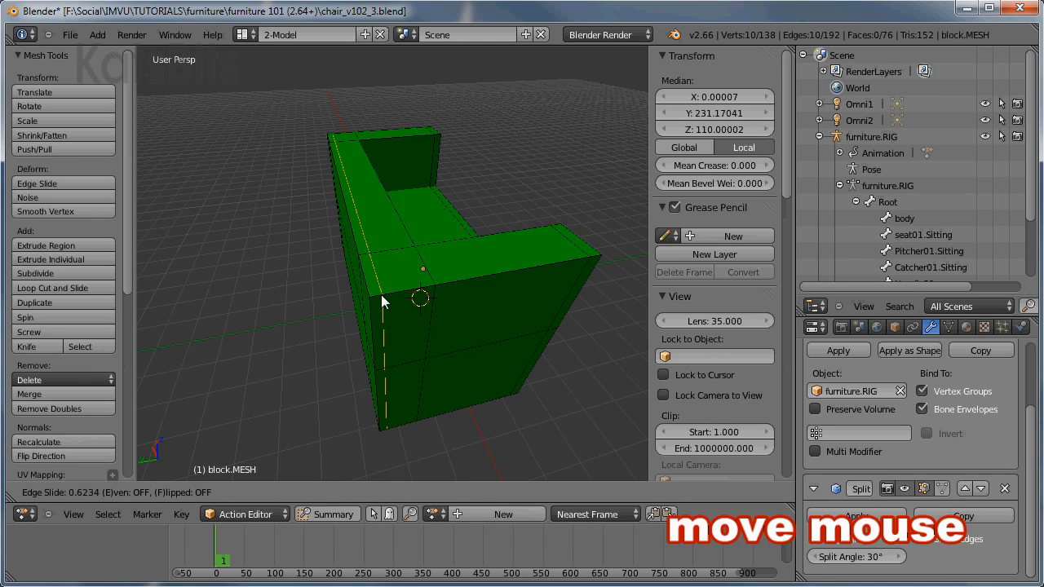
pyautogui.click(381, 295)
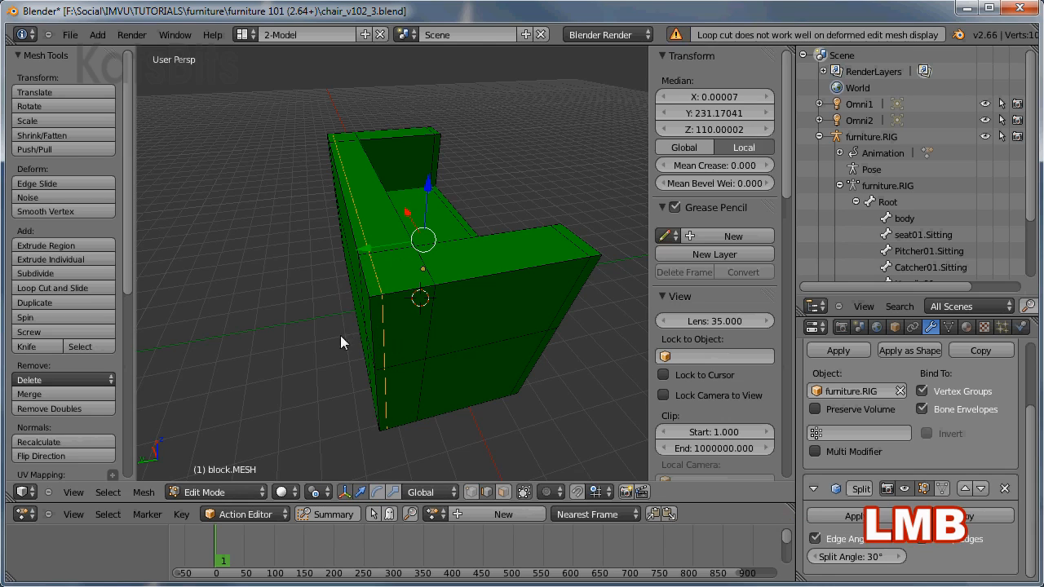
# Add a loop cut along the outer edge of the armrest nearest the bevelled copy, at about X -395 with an edge slide of -0.6.
pyautogui.moveTo(340, 335); pyautogui.dragTo(376, 324, button='middle')
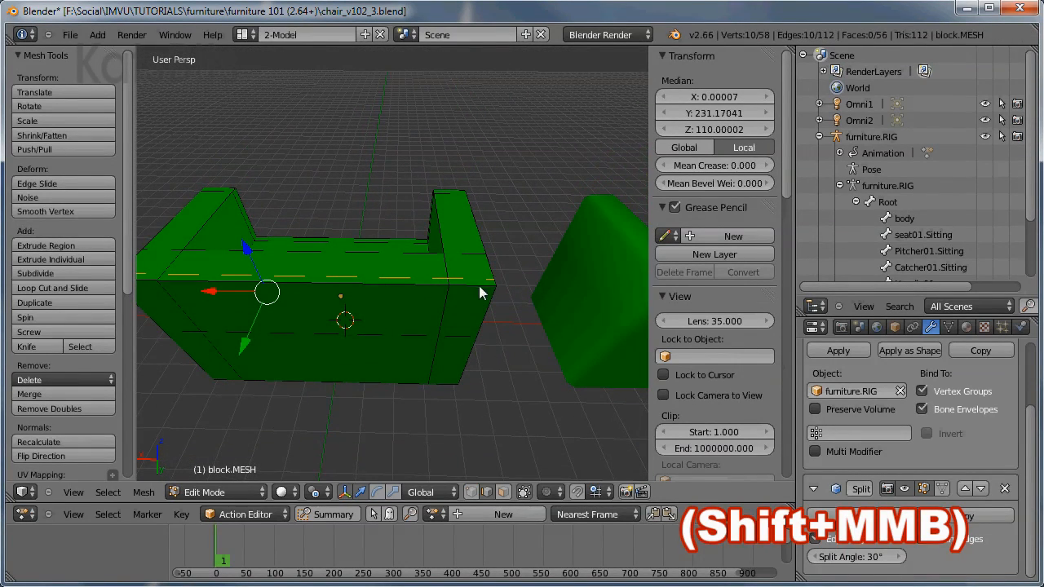
pyautogui.hotkey('ctrl', 'r')
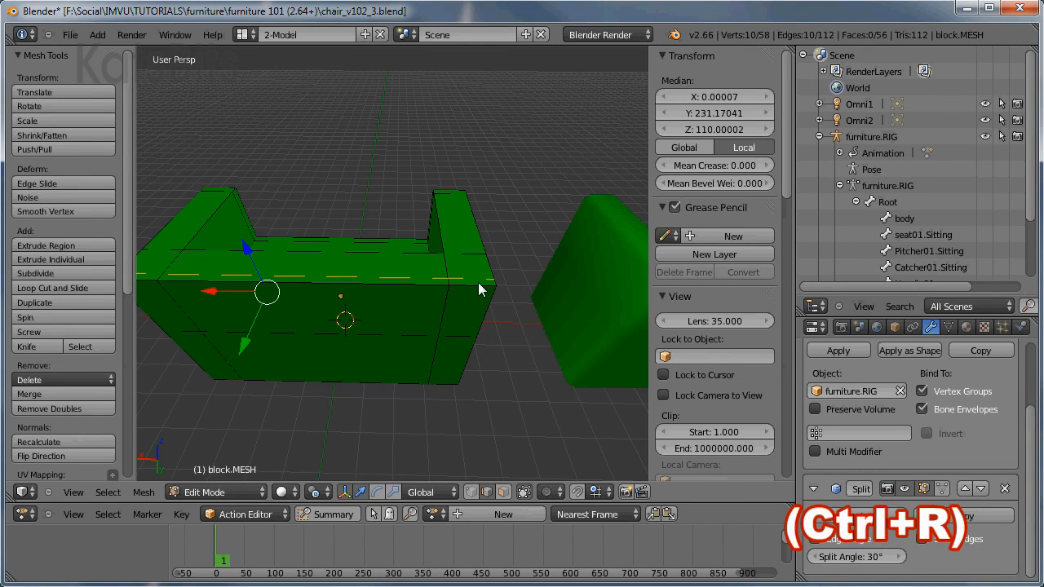
pyautogui.click(480, 291)
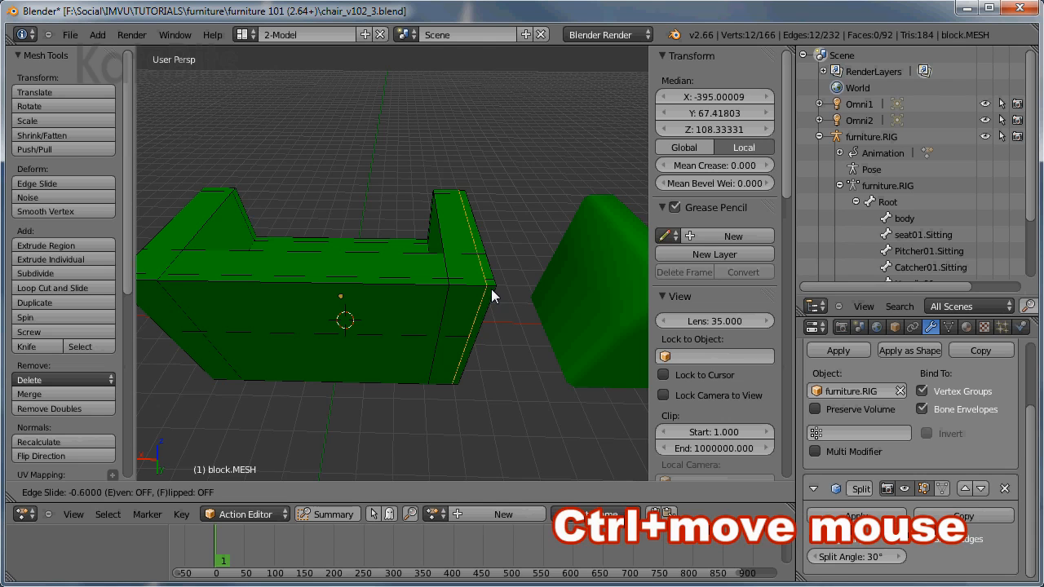
pyautogui.click(491, 289)
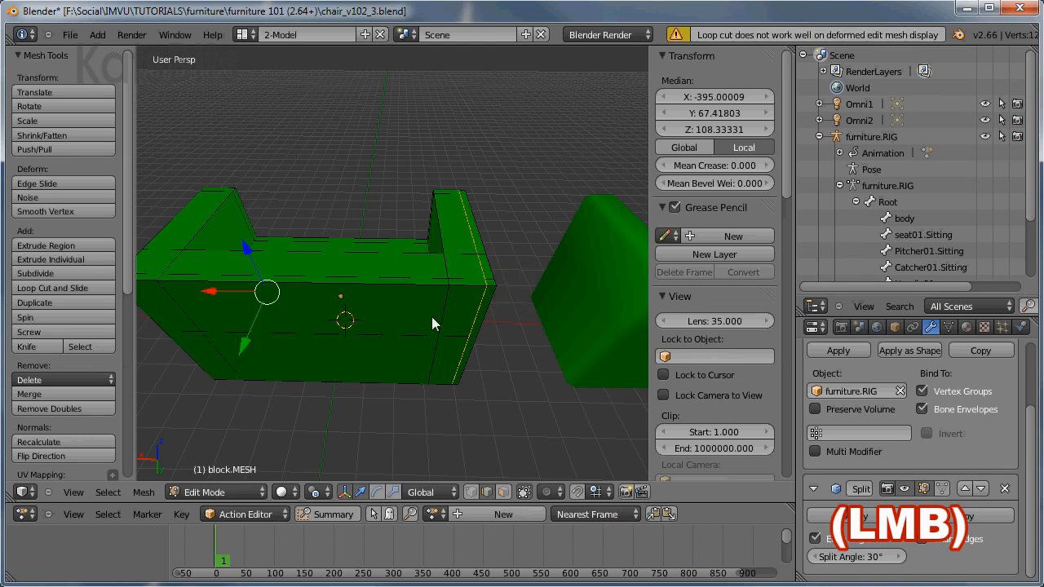
# Add a matching loop cut along the opposite armrest's outer edge, at about X 395 with an edge slide of 0.6.
pyautogui.keyDown('shift'); pyautogui.moveTo(257, 330); pyautogui.dragTo(328, 334, button='middle'); pyautogui.keyUp('shift')
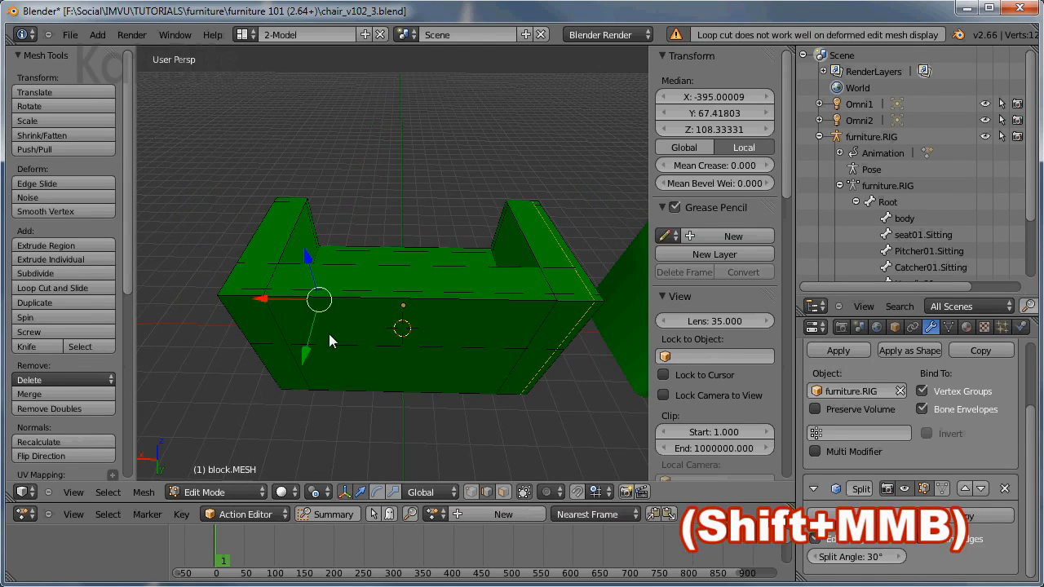
pyautogui.hotkey('ctrl', 'r')
pyautogui.click(249, 300)
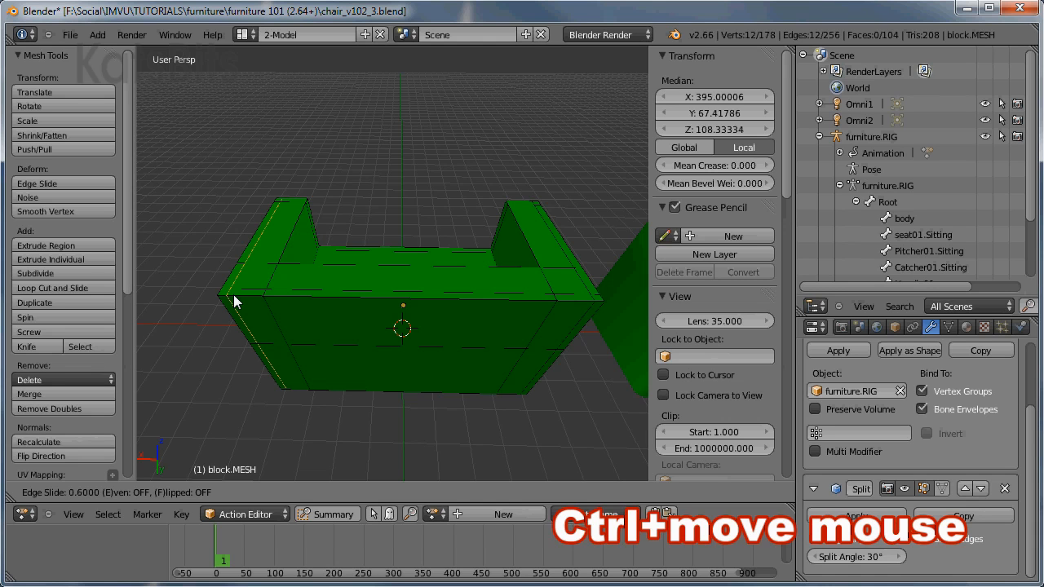
pyautogui.click(234, 302)
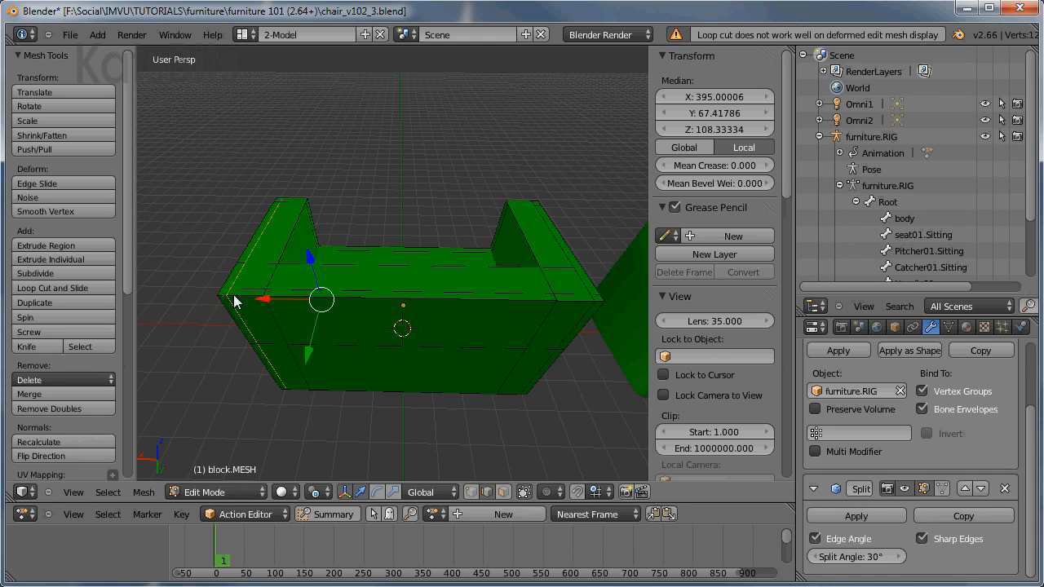
# Add a loop cut along the backrest close to its inner edge, at about Y 170.
pyautogui.moveTo(234, 302); pyautogui.dragTo(474, 284, button='middle')
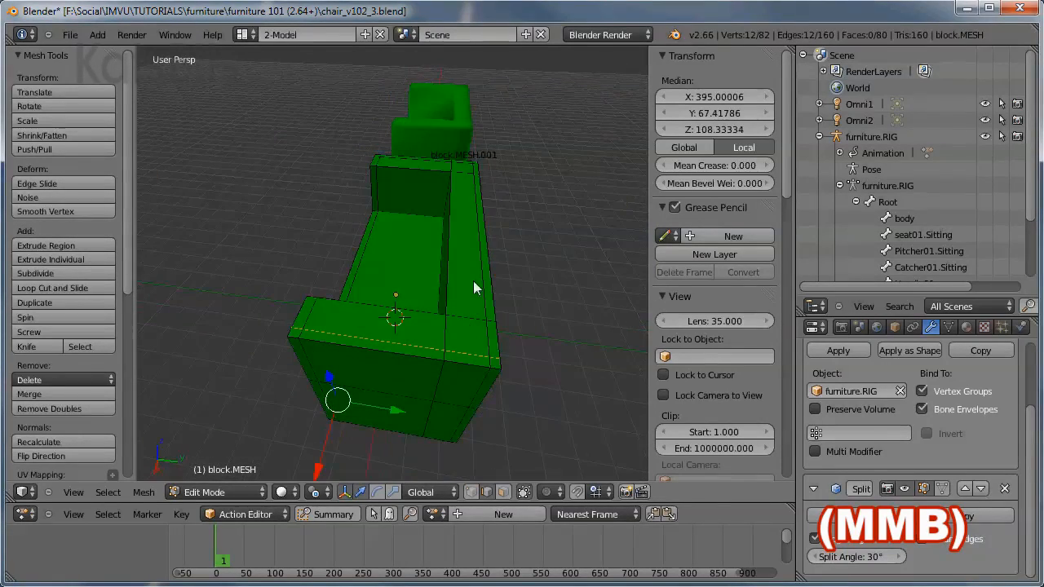
pyautogui.moveTo(458, 357); pyautogui.dragTo(461, 355, button='middle')
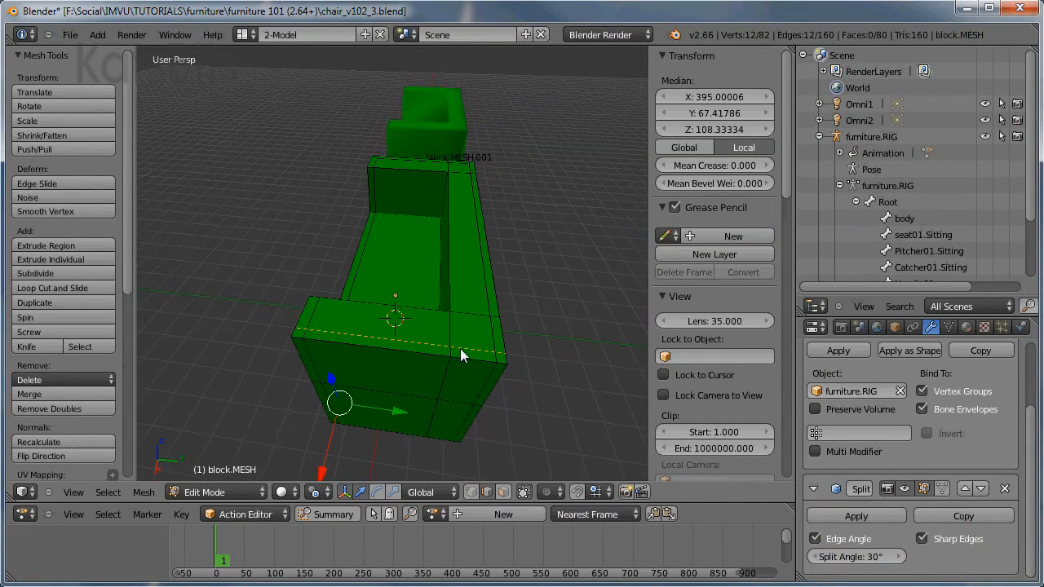
pyautogui.click(476, 351)
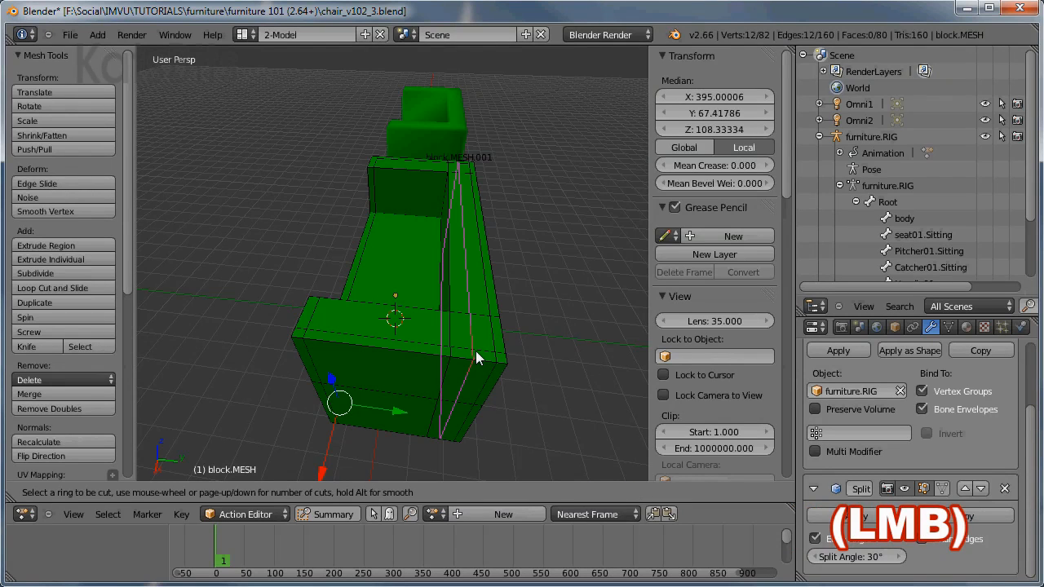
pyautogui.click(465, 349)
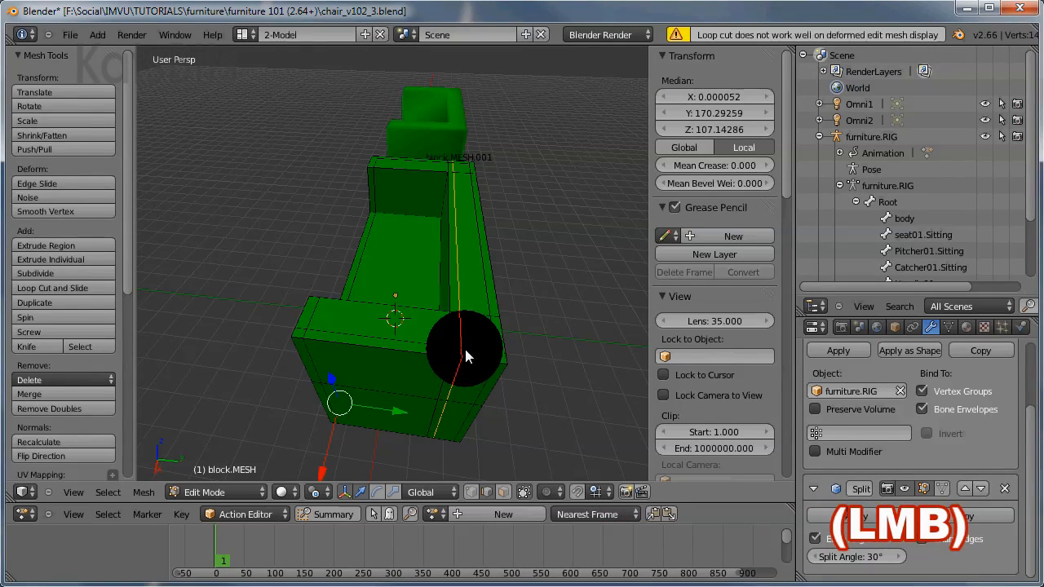
# Add a loop cut close to the inner edge of the armrest farthest from the bevelled copy, at about X 339.
pyautogui.moveTo(465, 349); pyautogui.dragTo(502, 276, button='middle')
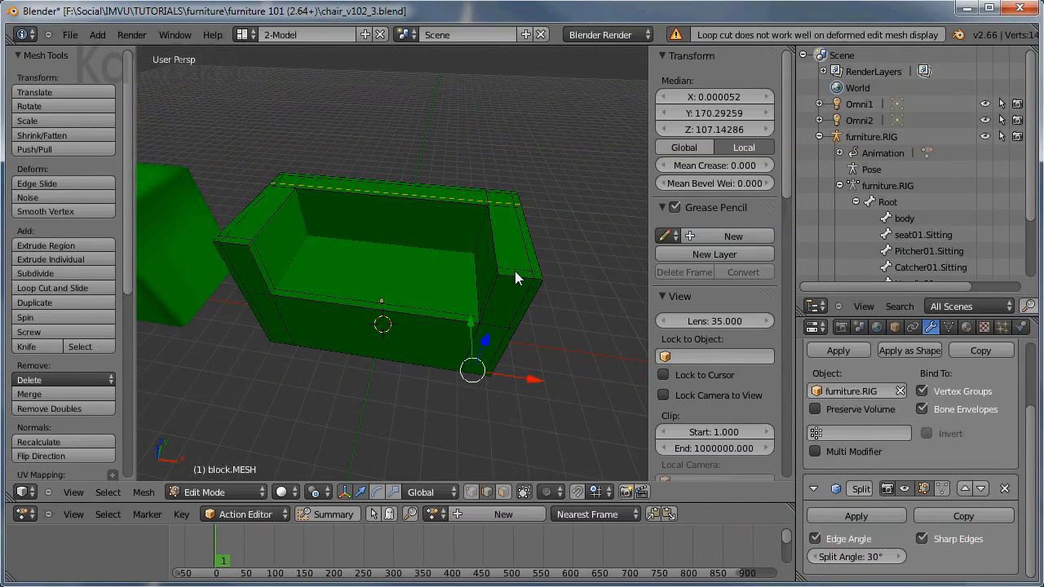
pyautogui.hotkey('ctrl', 'r')
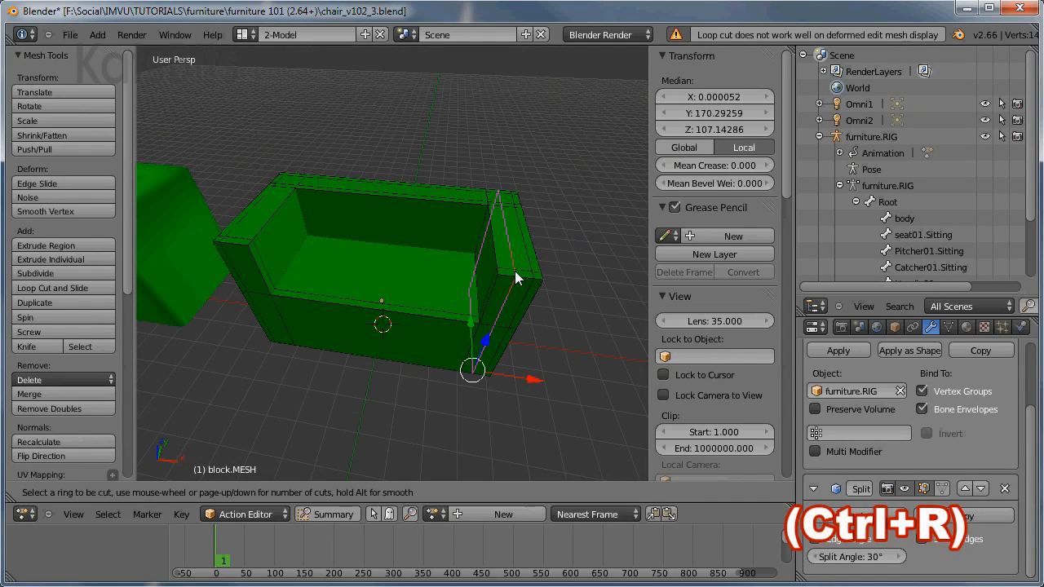
pyautogui.click(514, 270)
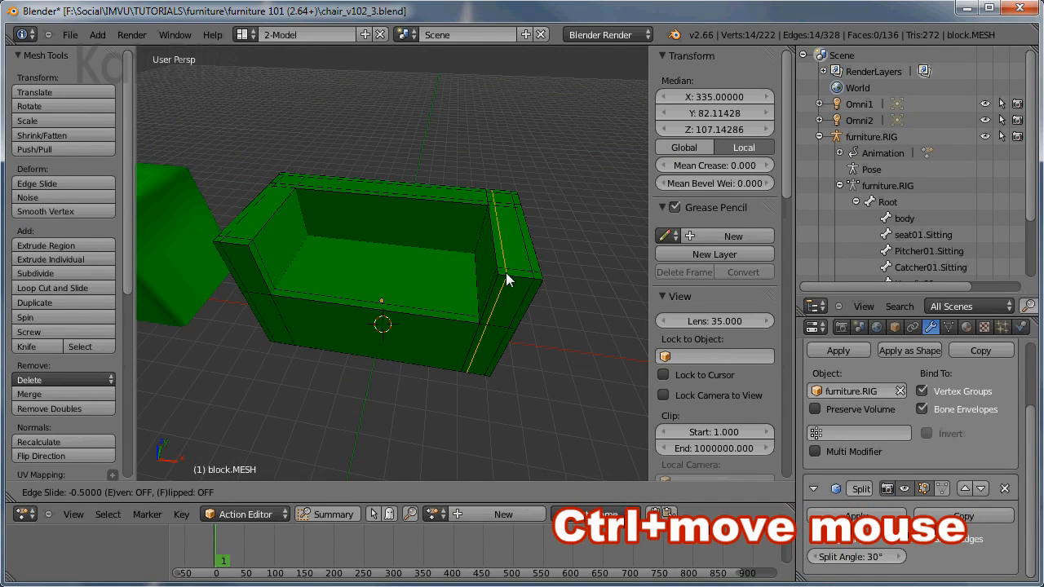
pyautogui.click(506, 273)
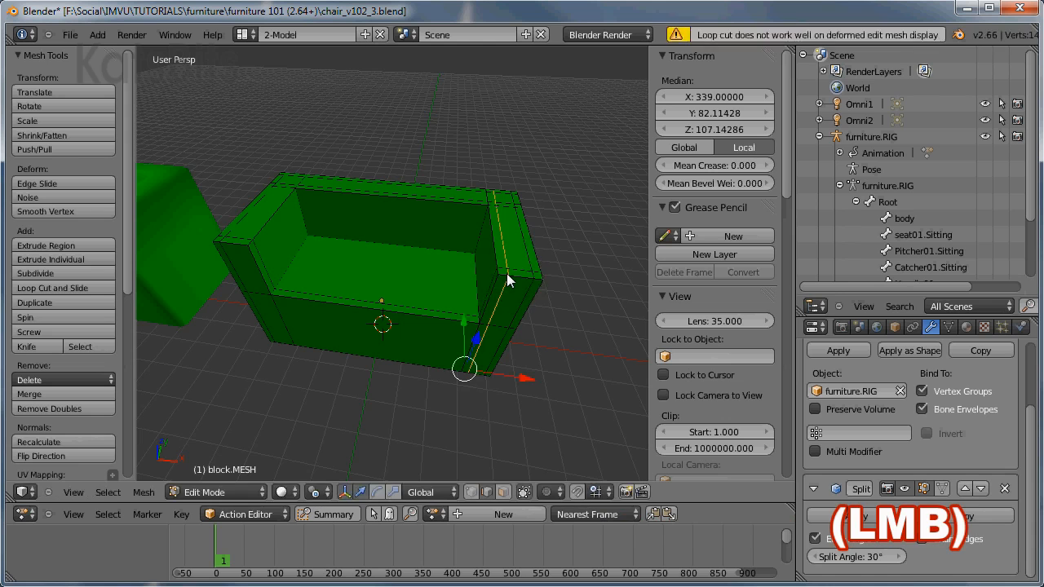
# Add a loop cut close to the inner edge of the armrest nearest the bevelled copy, at about X -339 with an edge slide of -0.4.
pyautogui.moveTo(507, 273); pyautogui.dragTo(308, 344, button='middle')
pyautogui.scroll(3, 308, 344)
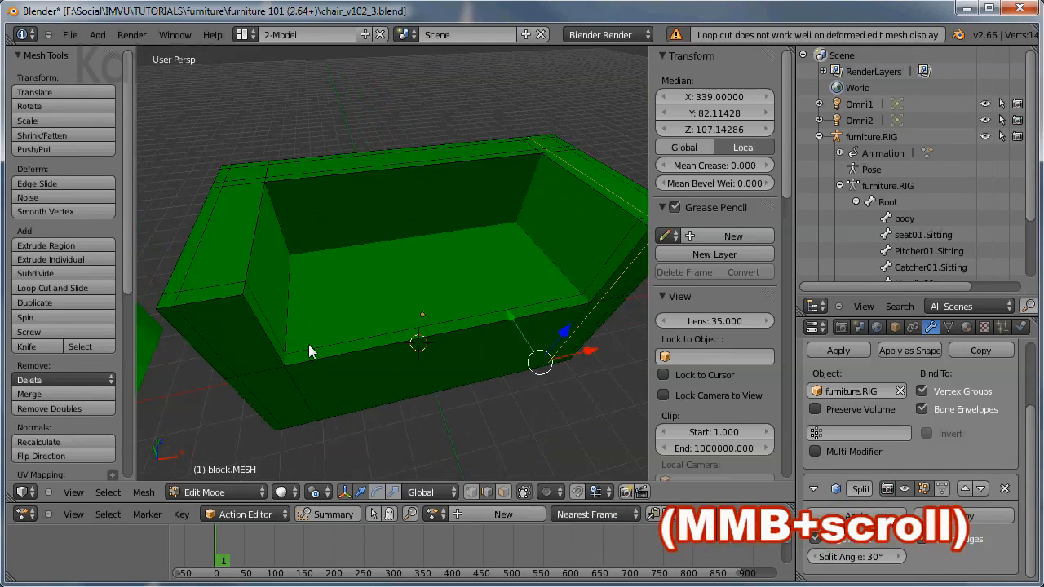
pyautogui.hotkey('ctrl', 'r')
pyautogui.click(220, 304)
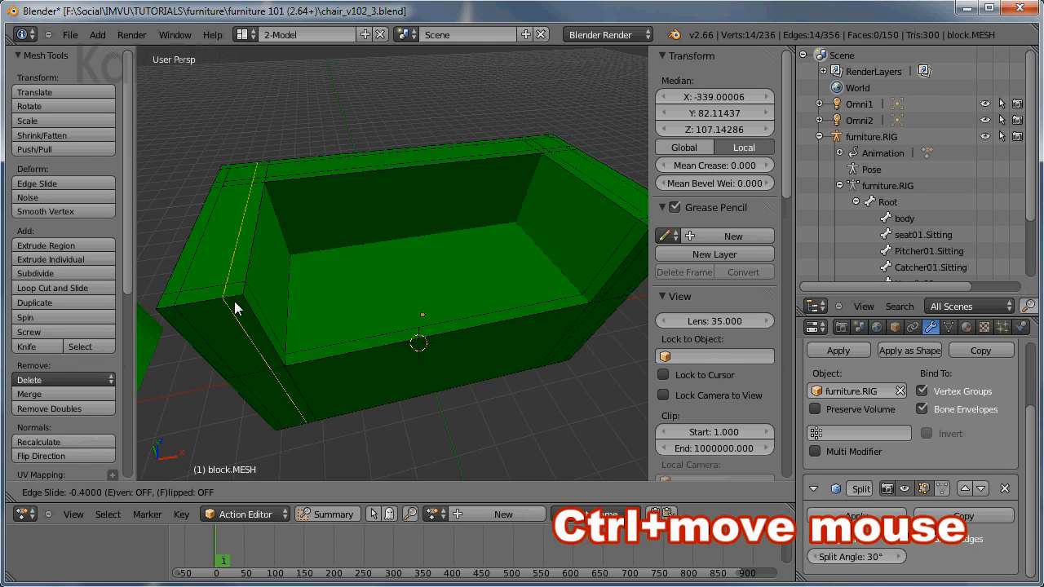
pyautogui.click(235, 305)
# Add a horizontal loop cut around the block just below the seat level, at about Z 135.
pyautogui.moveTo(320, 355); pyautogui.dragTo(398, 287, button='middle')
pyautogui.hotkey('ctrl', 'r')
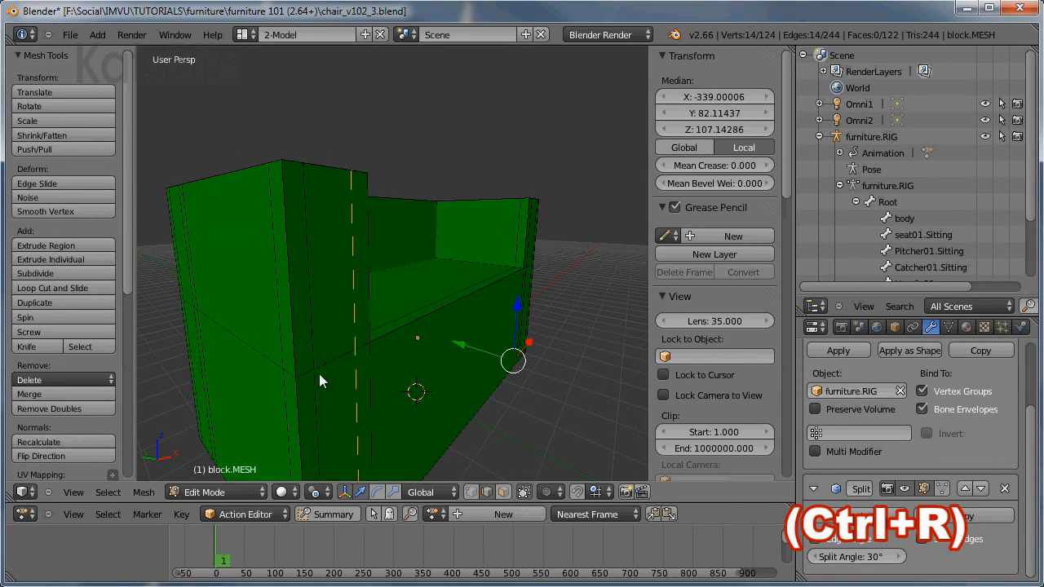
pyautogui.click(299, 391)
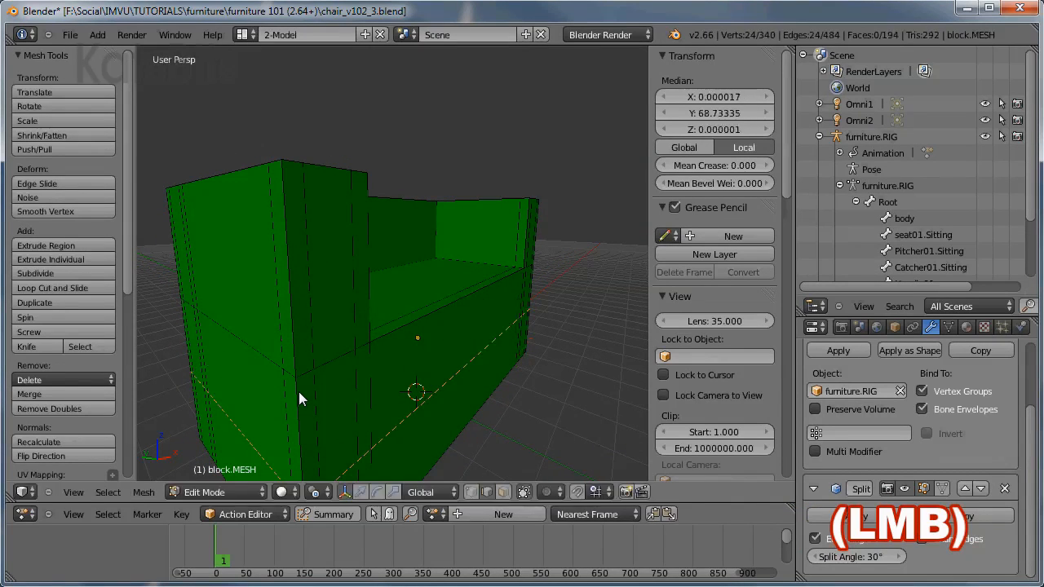
pyautogui.click(290, 289)
# Select the whole outer top edge of the armrest nearest the bevelled copy, from the front to the backrest corner.
pyautogui.moveTo(289, 290); pyautogui.dragTo(435, 382, button='middle')
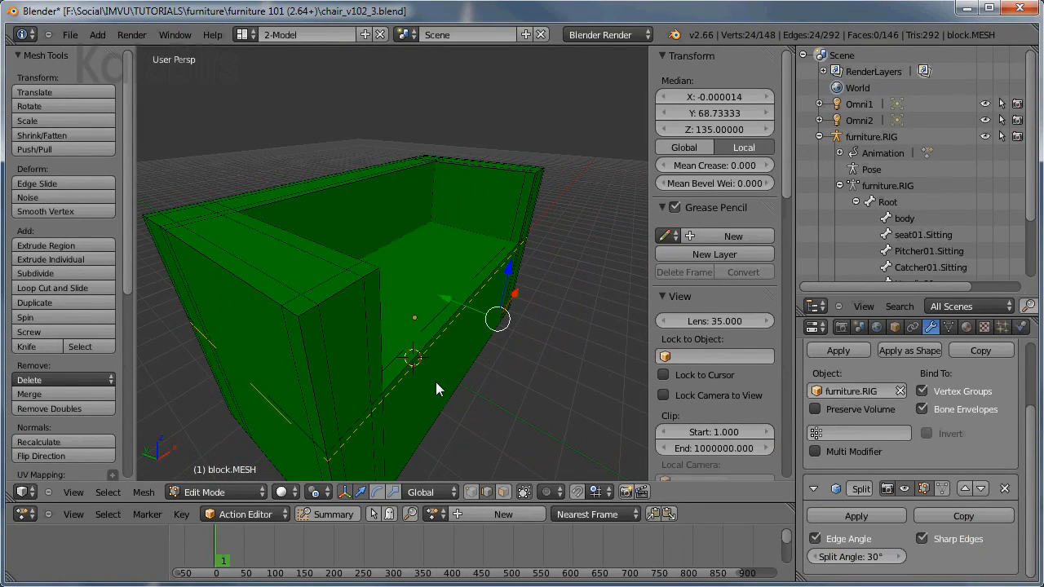
pyautogui.rightClick(290, 310)
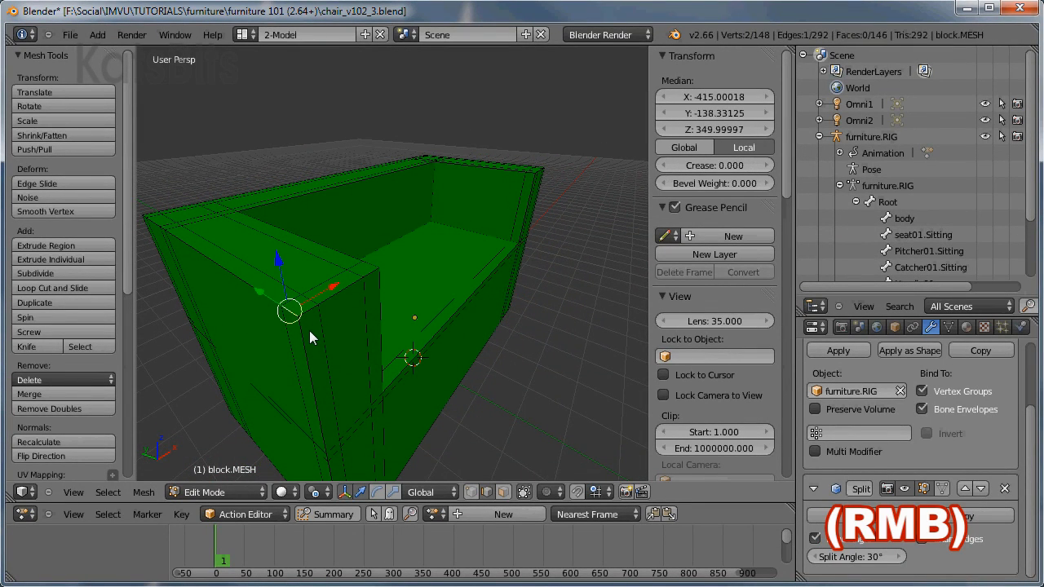
pyautogui.keyDown('shift'); pyautogui.rightClick(204, 253); pyautogui.keyUp('shift')
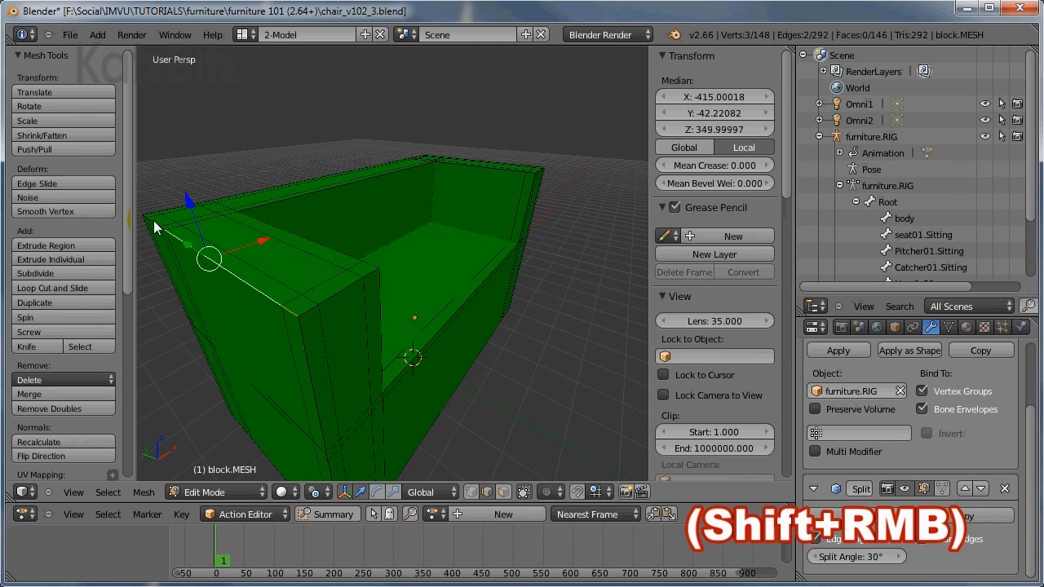
pyautogui.moveTo(153, 224); pyautogui.dragTo(349, 350, button='middle')
pyautogui.keyDown('shift'); pyautogui.rightClick(367, 357); pyautogui.keyUp('shift')
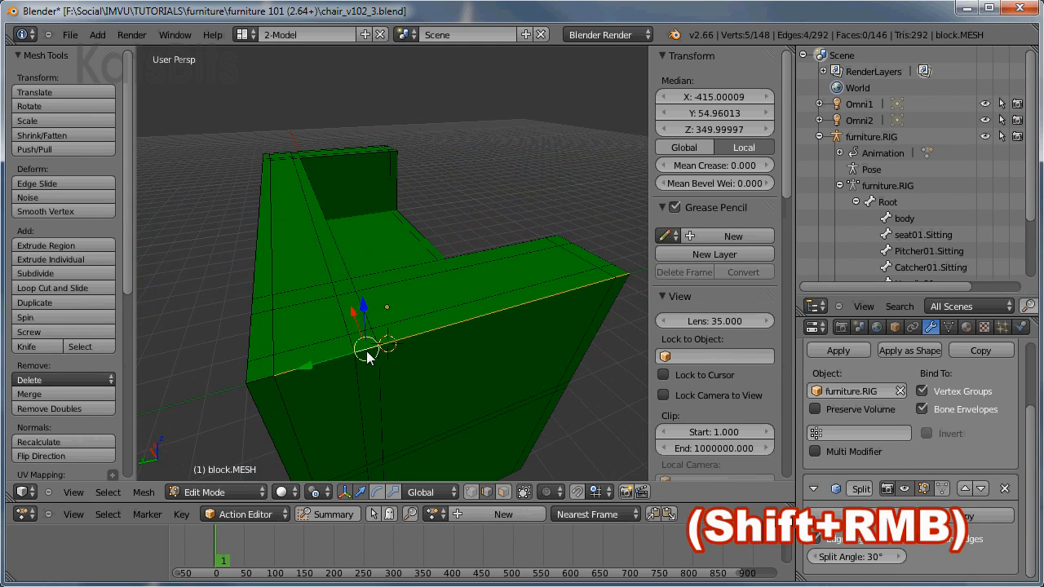
pyautogui.keyDown('shift'); pyautogui.rightClick(262, 375); pyautogui.keyUp('shift')
# Add the opposite armrest's outer top edge to the selection and lower both armrest edges in snapped increments to Z 330.
pyautogui.moveTo(275, 312); pyautogui.dragTo(408, 339, button='middle')
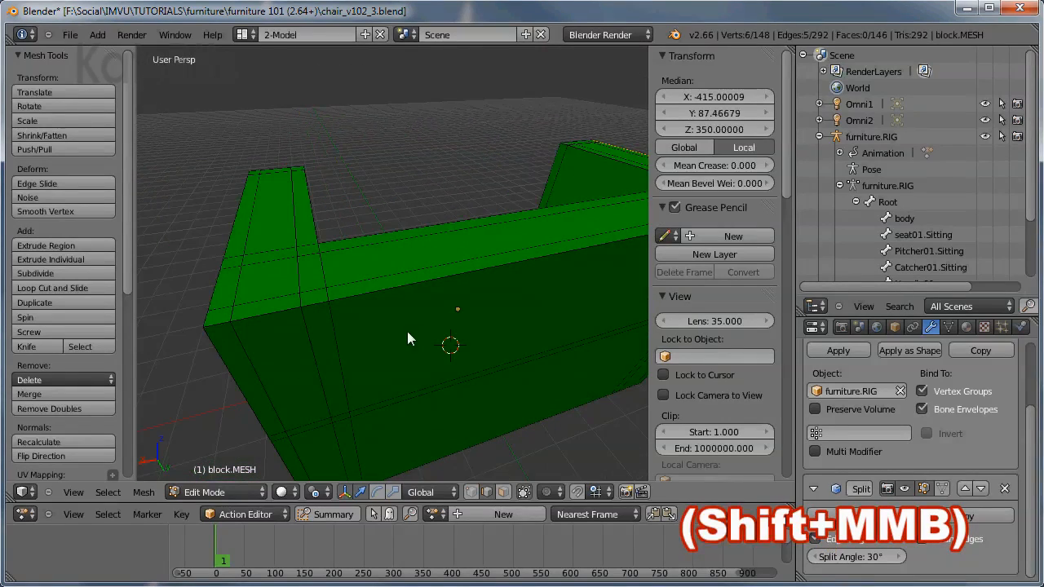
pyautogui.moveTo(270, 356); pyautogui.dragTo(336, 366, button='middle')
pyautogui.keyDown('shift'); pyautogui.rightClick(419, 336); pyautogui.keyUp('shift')
pyautogui.keyDown('shift'); pyautogui.rightClick(378, 313); pyautogui.keyUp('shift')
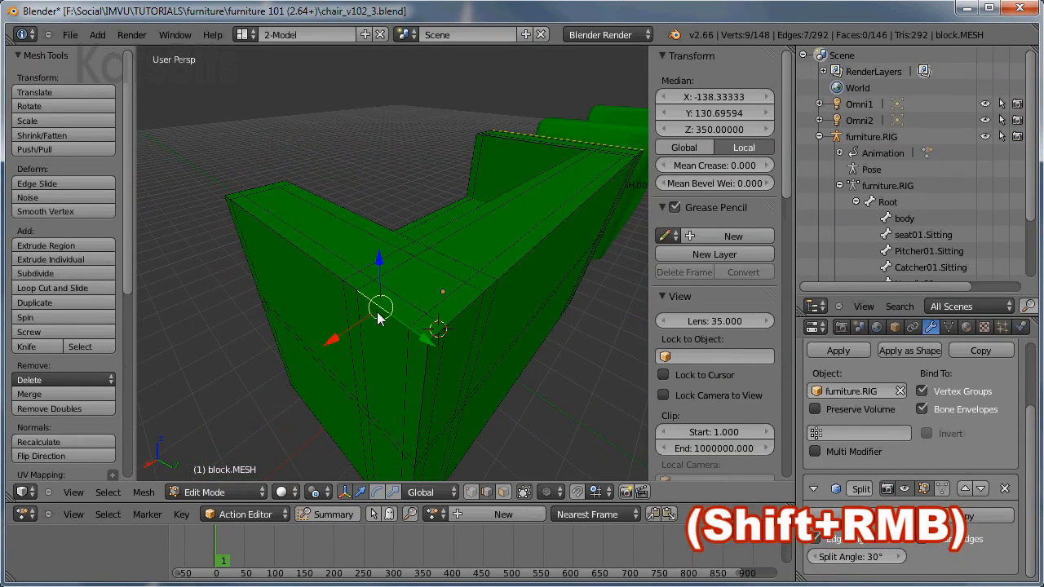
pyautogui.keyDown('shift'); pyautogui.rightClick(357, 288); pyautogui.keyUp('shift')
pyautogui.keyDown('shift'); pyautogui.rightClick(313, 257); pyautogui.keyUp('shift')
pyautogui.moveTo(244, 264); pyautogui.dragTo(364, 279, button='middle')
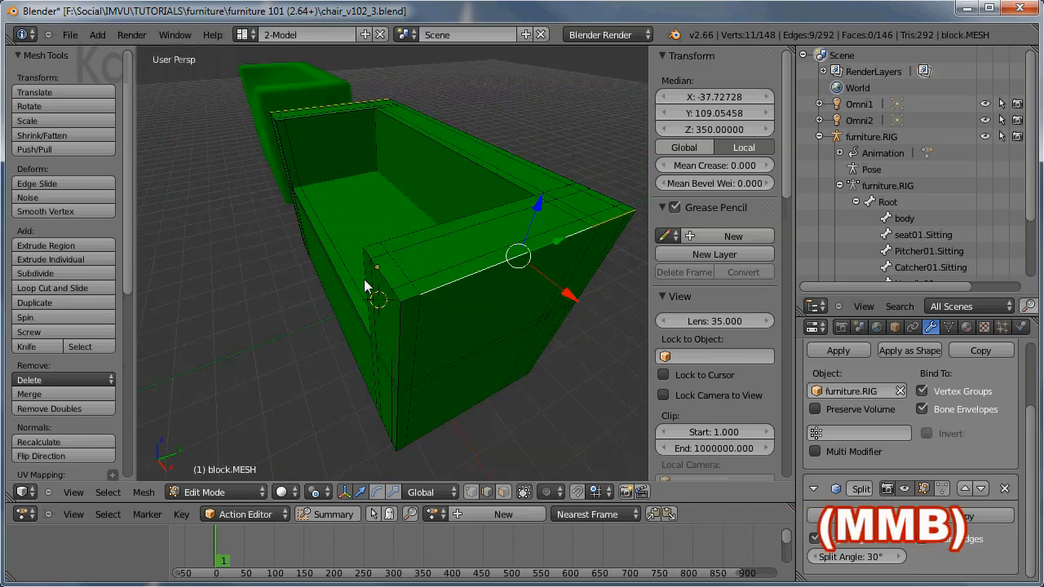
pyautogui.keyDown('shift'); pyautogui.rightClick(403, 299); pyautogui.keyUp('shift')
pyautogui.moveTo(375, 331); pyautogui.dragTo(414, 314, button='middle')
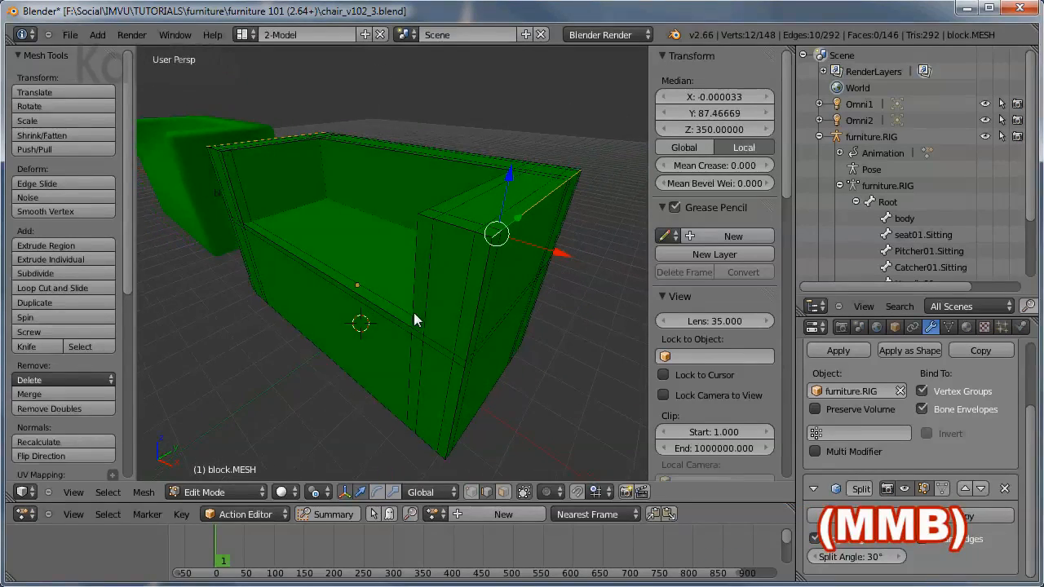
pyautogui.moveTo(507, 173)
pyautogui.mouseDown()
pyautogui.moveTo(496, 228)
pyautogui.moveTo(500, 188)
pyautogui.mouseUp()
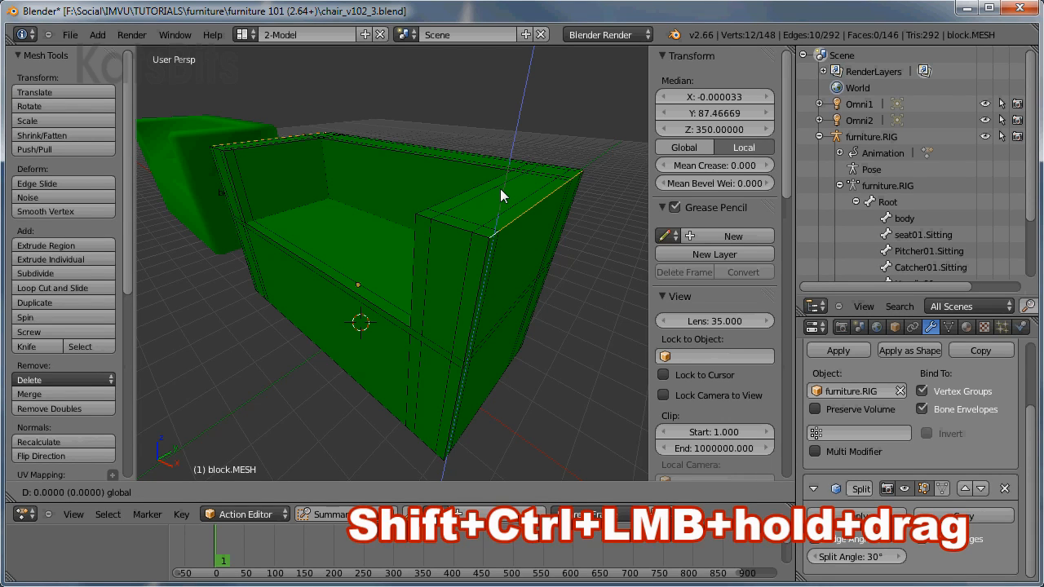
pyautogui.keyDown('ctrl'); pyautogui.keyDown('shift'); pyautogui.moveTo(500, 189); pyautogui.dragTo(499, 173); pyautogui.keyUp('shift'); pyautogui.keyUp('ctrl')
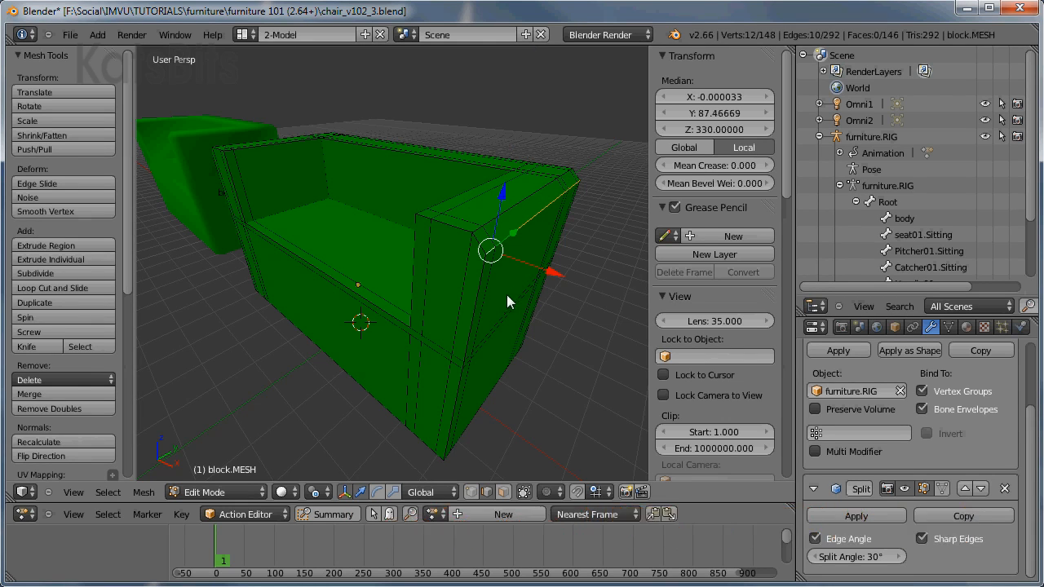
# Select the inner top edges of both armrests and the backrest and lower them in snapped increments to Z 320.
pyautogui.moveTo(507, 295); pyautogui.dragTo(252, 287, button='middle')
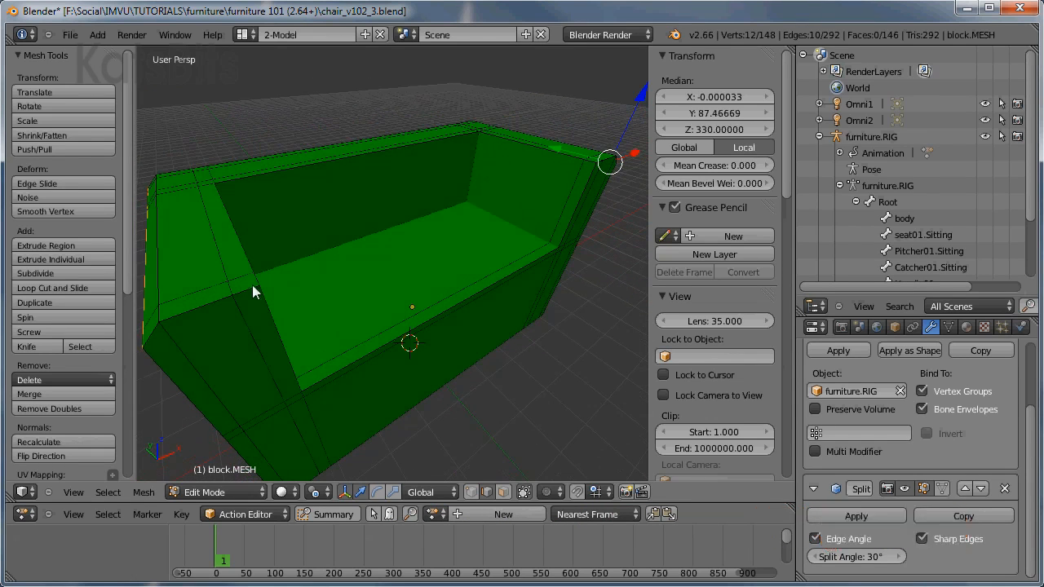
pyautogui.rightClick(261, 296)
pyautogui.keyDown('shift'); pyautogui.rightClick(233, 196); pyautogui.keyUp('shift')
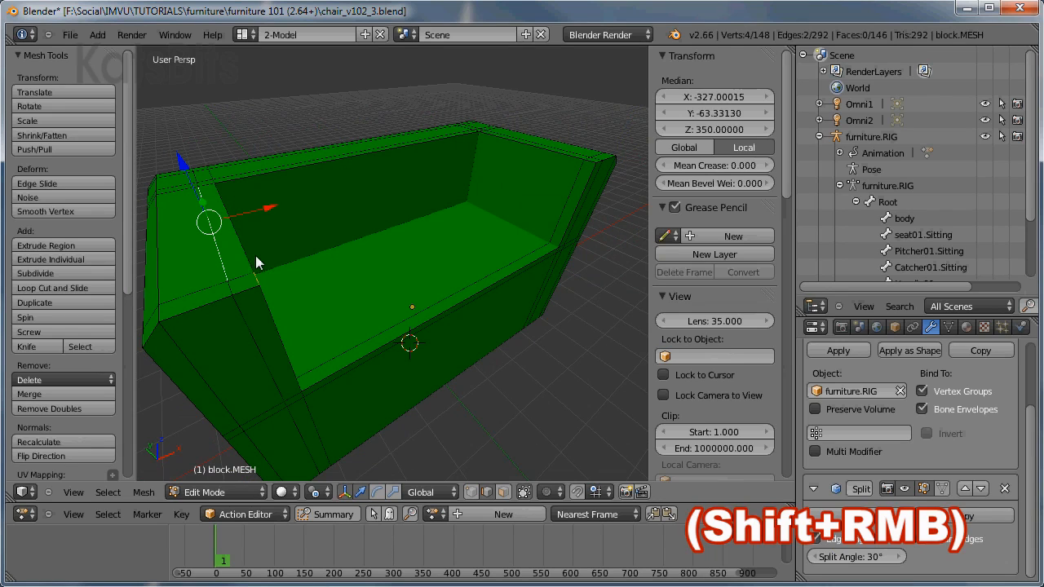
pyautogui.moveTo(239, 242); pyautogui.dragTo(194, 265, button='middle')
pyautogui.keyDown('shift'); pyautogui.rightClick(210, 251); pyautogui.keyUp('shift')
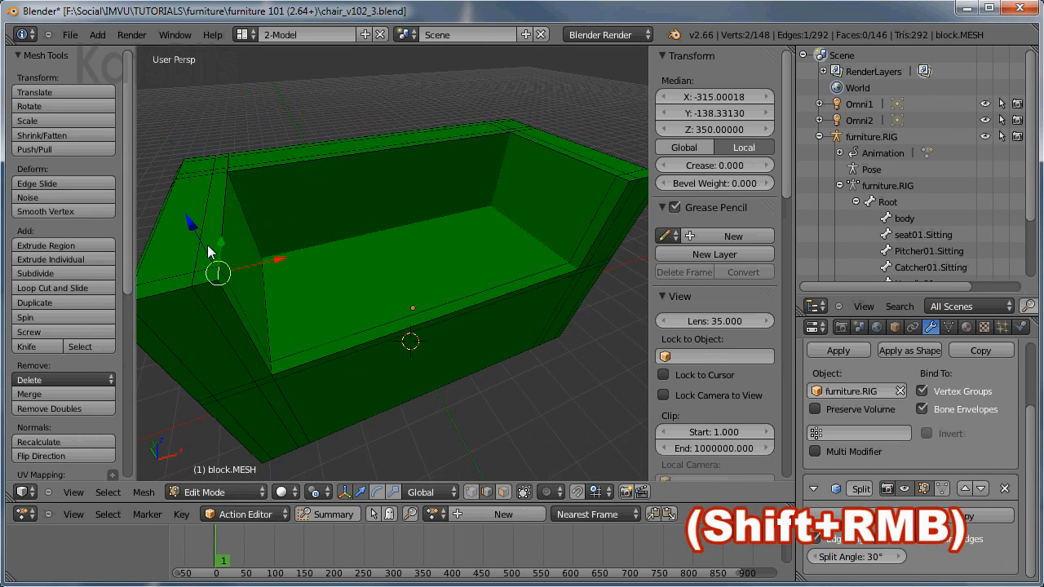
pyautogui.keyDown('shift'); pyautogui.rightClick(495, 177); pyautogui.keyUp('shift')
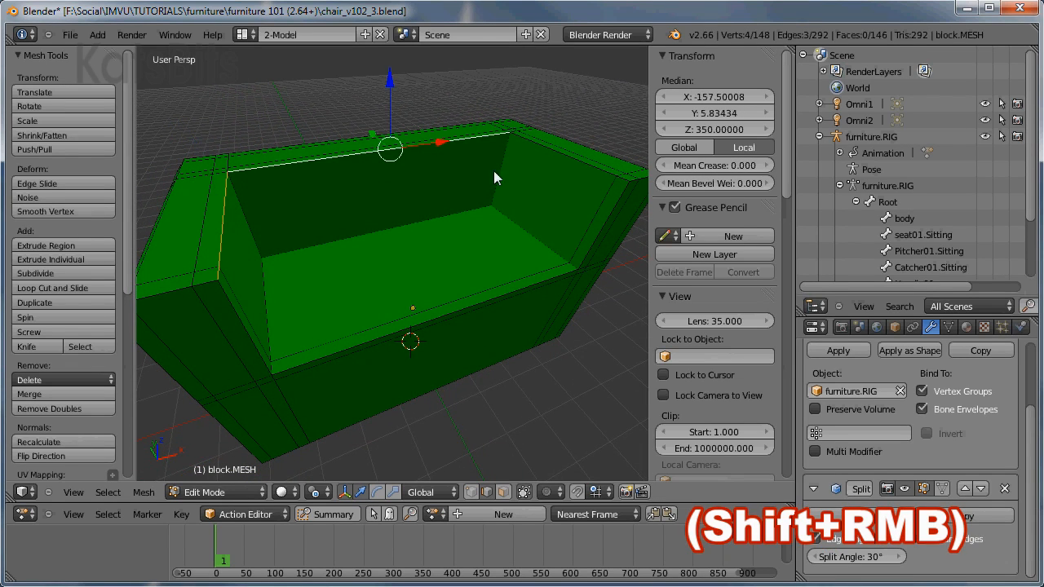
pyautogui.keyDown('shift'); pyautogui.rightClick(545, 155); pyautogui.keyUp('shift')
pyautogui.keyDown('shift'); pyautogui.rightClick(621, 177); pyautogui.keyUp('shift')
pyautogui.moveTo(439, 274); pyautogui.dragTo(419, 269, button='middle')
pyautogui.keyDown('ctrl'); pyautogui.keyDown('shift'); pyautogui.moveTo(623, 95); pyautogui.dragTo(616, 150); pyautogui.keyUp('shift'); pyautogui.keyUp('ctrl')
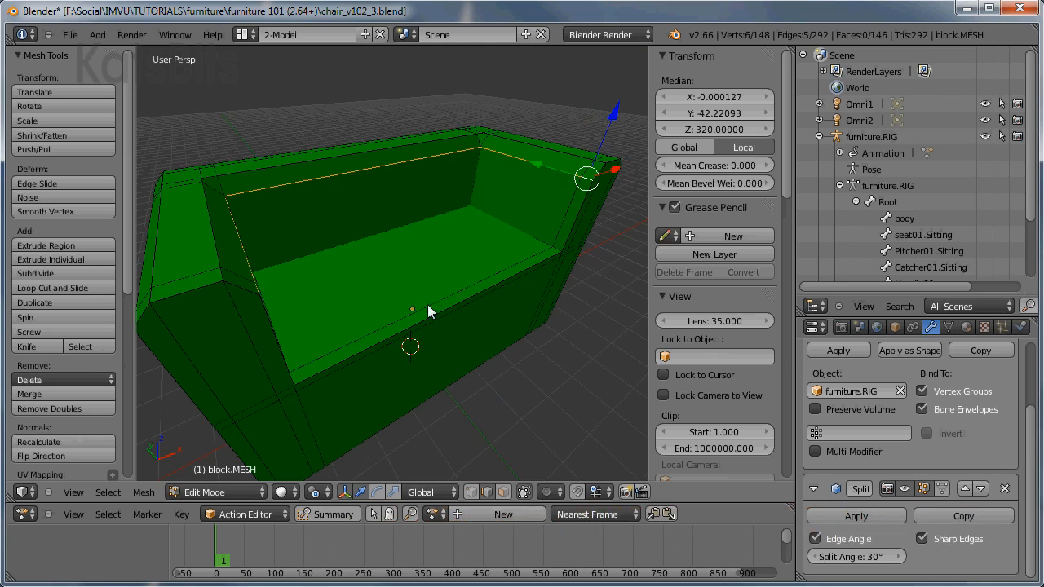
pyautogui.moveTo(429, 306); pyautogui.dragTo(366, 257, button='middle')
pyautogui.rightClick(310, 281)
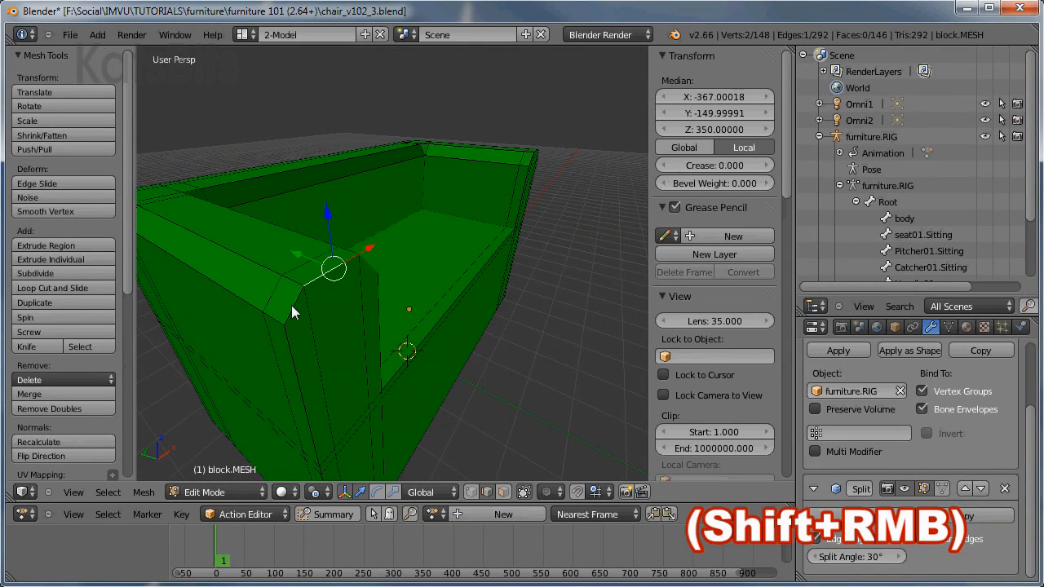
pyautogui.keyDown('shift'); pyautogui.rightClick(291, 305); pyautogui.keyUp('shift')
pyautogui.keyDown('shift'); pyautogui.rightClick(371, 268); pyautogui.keyUp('shift')
pyautogui.moveTo(493, 297)
pyautogui.mouseDown(button='middle')
pyautogui.moveTo(453, 303)
pyautogui.moveTo(482, 315)
pyautogui.mouseUp(button='middle')
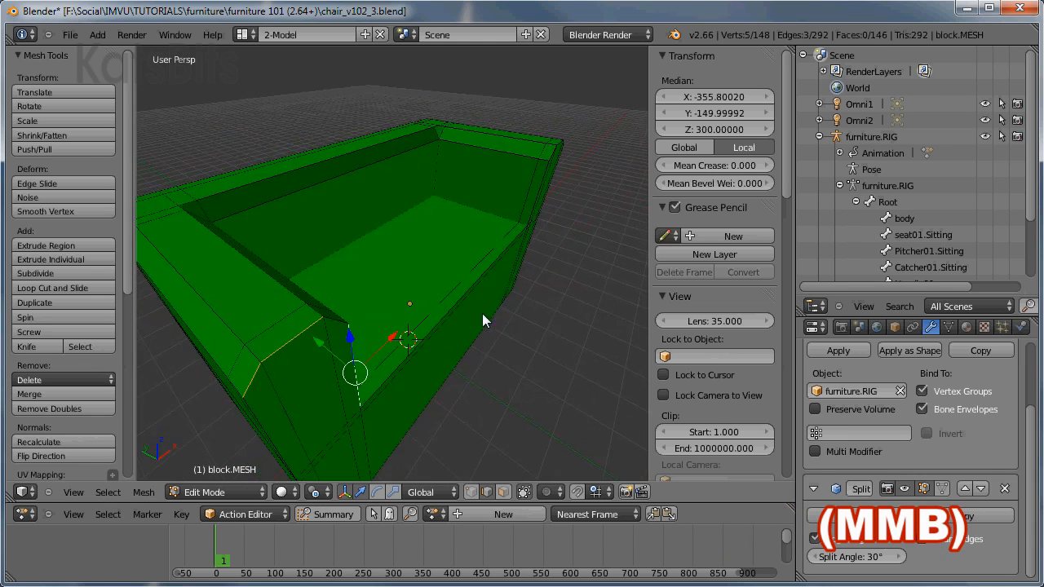
# Select the front top edges of both armrests, including their sloped corner edges, and lower them to a median of Z 307.5.
pyautogui.rightClick(337, 333)
pyautogui.keyDown('shift'); pyautogui.rightClick(255, 379); pyautogui.keyUp('shift')
pyautogui.keyDown('shift'); pyautogui.rightClick(255, 379); pyautogui.keyUp('shift')
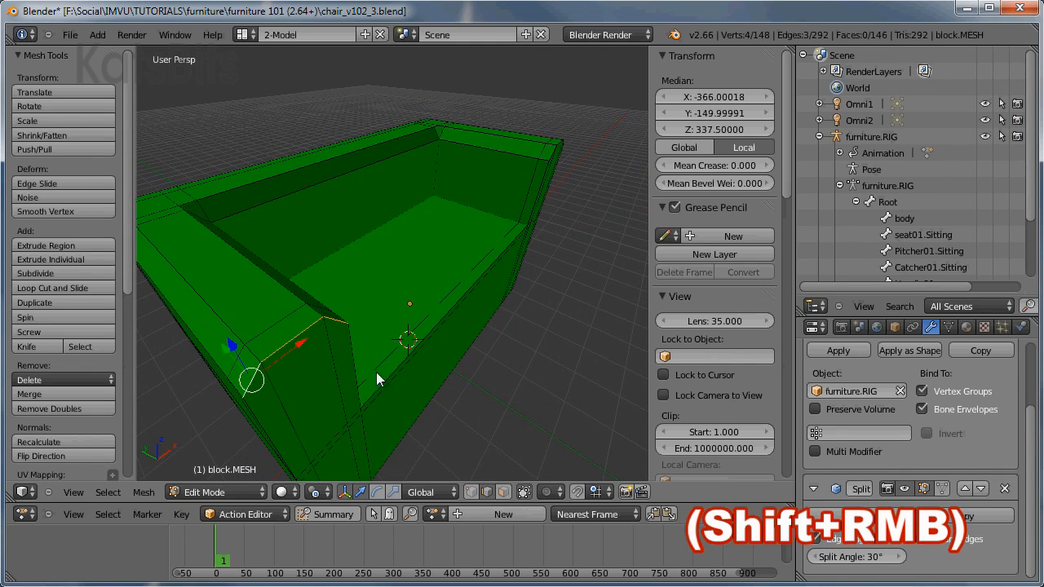
pyautogui.moveTo(408, 370); pyautogui.dragTo(297, 329, button='middle')
pyautogui.keyDown('shift'); pyautogui.moveTo(456, 351); pyautogui.dragTo(359, 336, button='middle'); pyautogui.keyUp('shift')
pyautogui.keyDown('shift'); pyautogui.rightClick(391, 245); pyautogui.keyUp('shift')
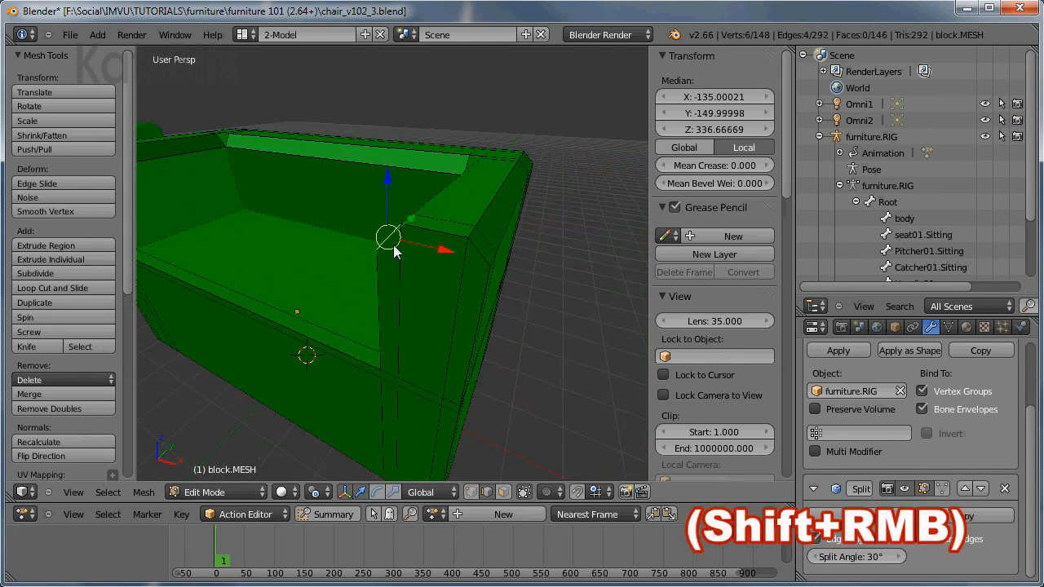
pyautogui.keyDown('shift'); pyautogui.rightClick(430, 235); pyautogui.keyUp('shift')
pyautogui.keyDown('shift'); pyautogui.rightClick(483, 257); pyautogui.keyUp('shift')
pyautogui.moveTo(446, 289)
pyautogui.mouseDown(button='middle')
pyautogui.moveTo(310, 314)
pyautogui.moveTo(444, 304)
pyautogui.mouseUp(button='middle')
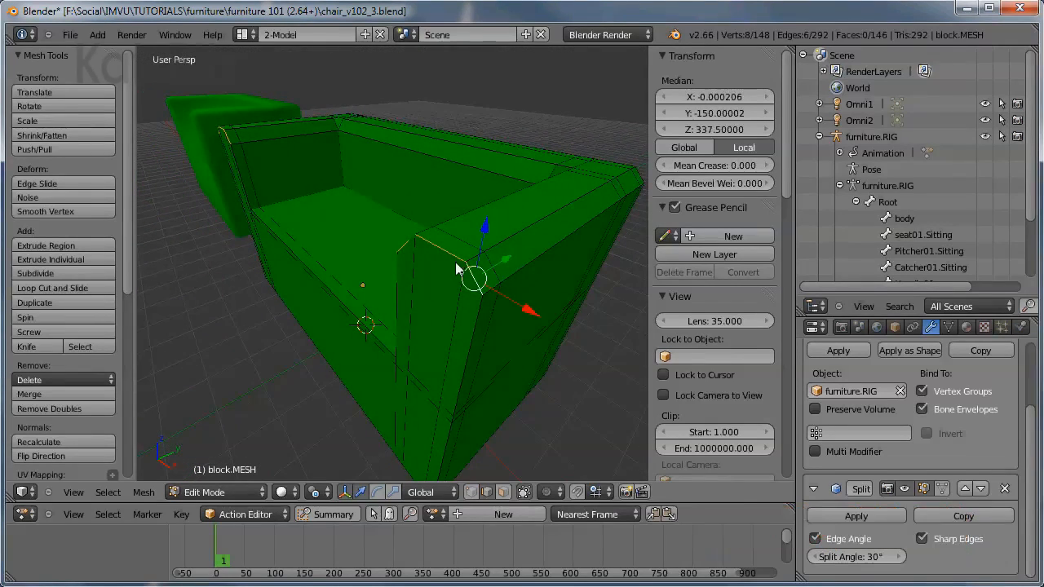
pyautogui.moveTo(484, 230); pyautogui.dragTo(462, 341)
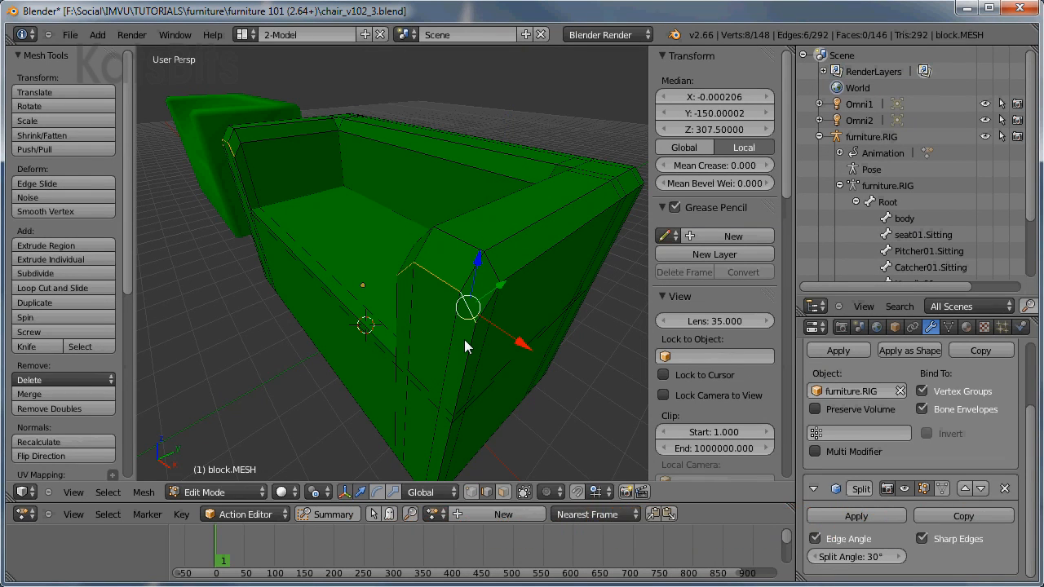
# Select the backrest's rear top edges with both sloped corner edges and lower them in snapped increments to a median of Z 325.
pyautogui.moveTo(464, 340); pyautogui.dragTo(371, 309, button='middle')
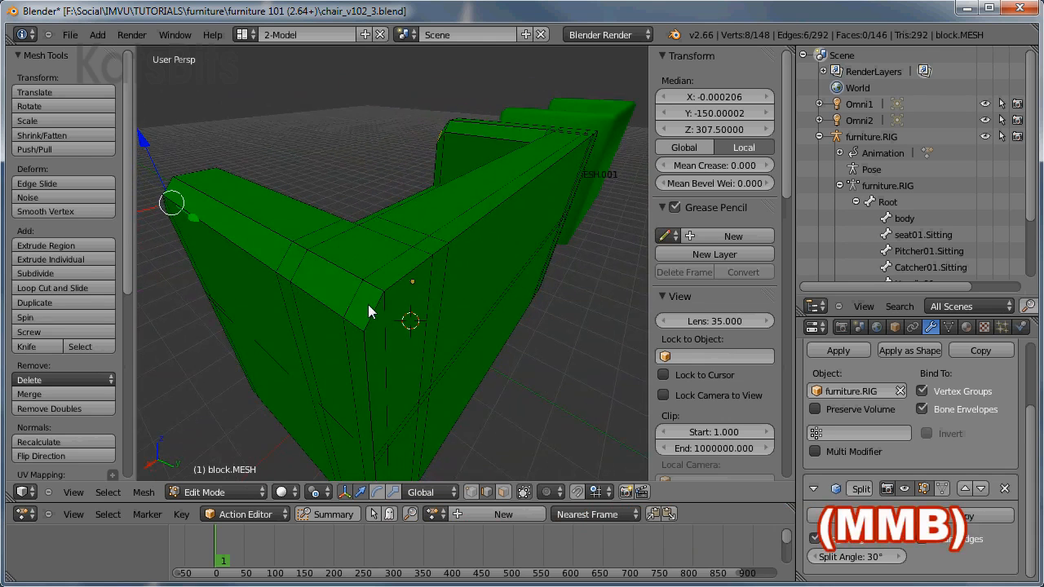
pyautogui.rightClick(367, 310)
pyautogui.keyDown('shift'); pyautogui.rightClick(414, 303); pyautogui.keyUp('shift')
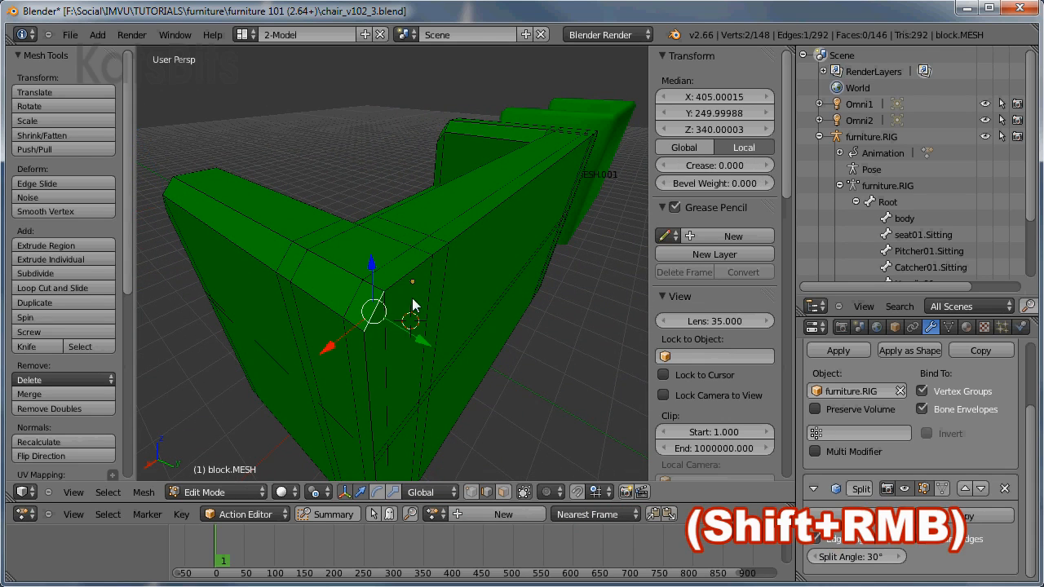
pyautogui.keyDown('shift'); pyautogui.rightClick(464, 232); pyautogui.keyUp('shift')
pyautogui.moveTo(464, 232); pyautogui.dragTo(464, 306, button='middle')
pyautogui.scroll(3, 464, 305)
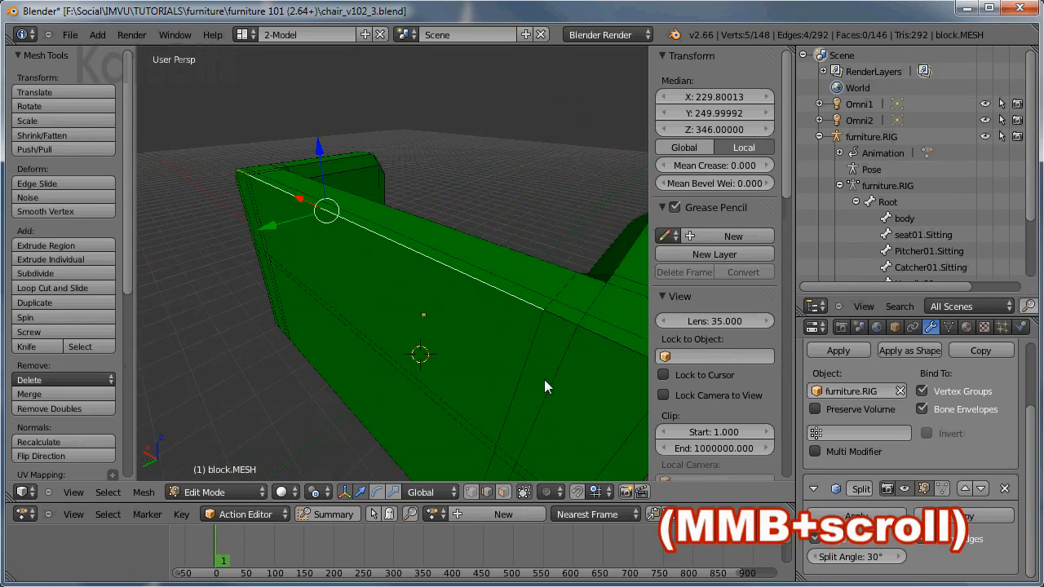
pyautogui.moveTo(544, 380); pyautogui.dragTo(492, 370, button='middle')
pyautogui.keyDown('shift'); pyautogui.rightClick(375, 259); pyautogui.keyUp('shift')
pyautogui.keyDown('shift'); pyautogui.rightClick(396, 274); pyautogui.keyUp('shift')
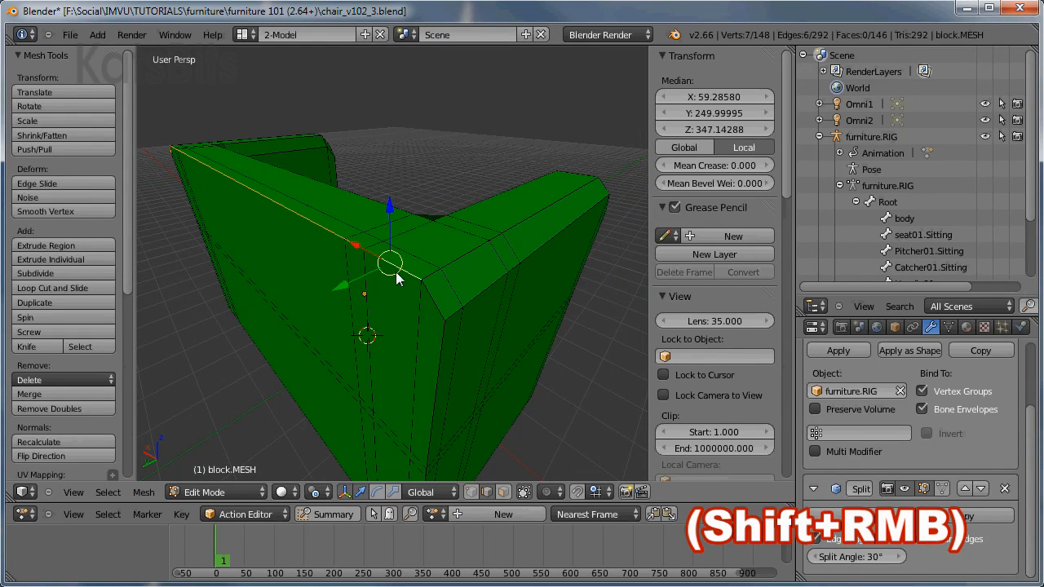
pyautogui.keyDown('shift'); pyautogui.rightClick(430, 295); pyautogui.keyUp('shift')
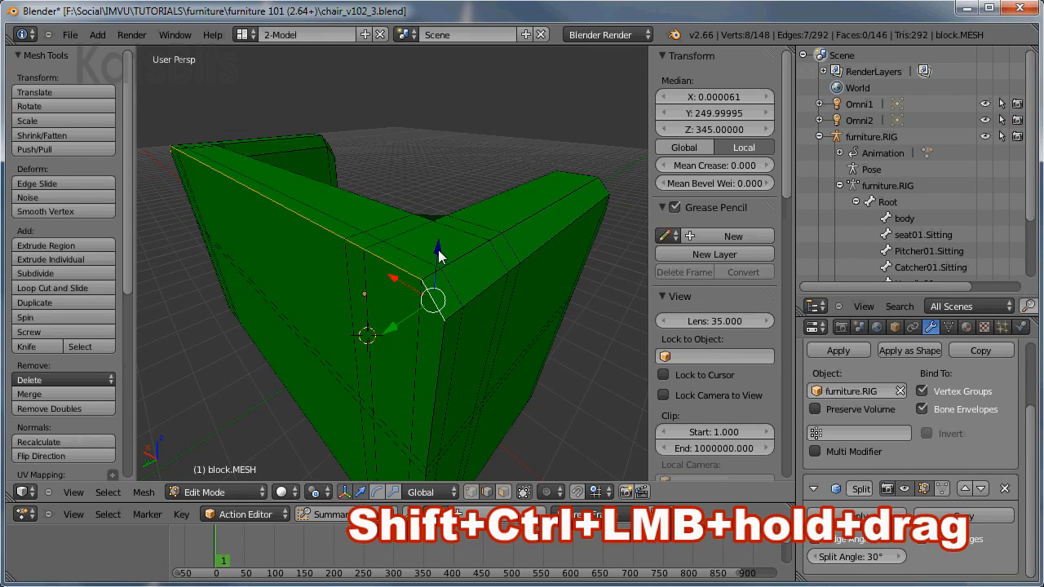
pyautogui.keyDown('ctrl'); pyautogui.keyDown('shift'); pyautogui.moveTo(438, 249); pyautogui.dragTo(426, 458); pyautogui.keyUp('shift'); pyautogui.keyUp('ctrl')
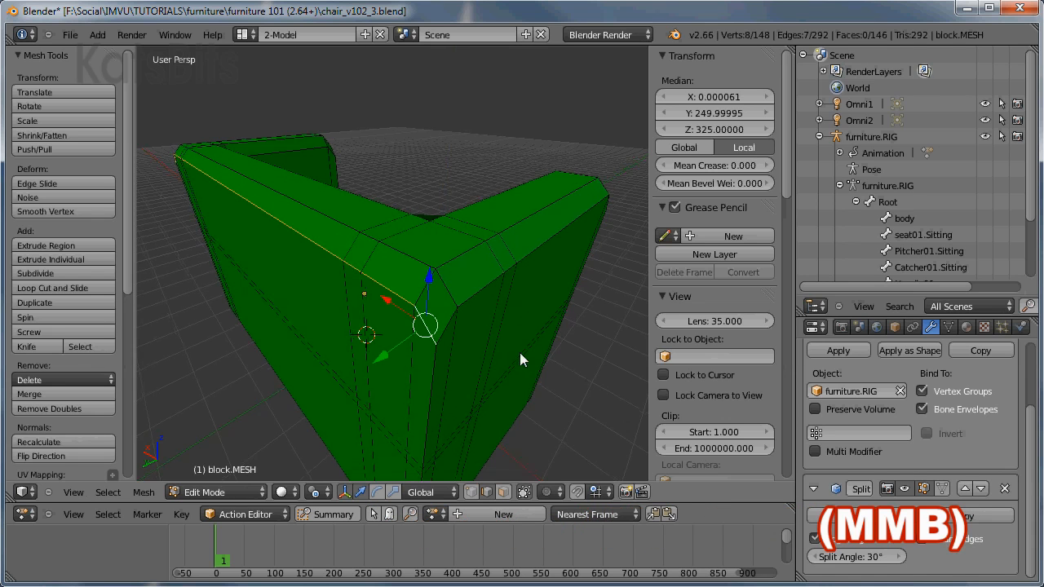
# Select the seat's front top edge between the armrests and try to move it vertically in snapped increments.
pyautogui.moveTo(520, 354); pyautogui.dragTo(349, 338, button='middle')
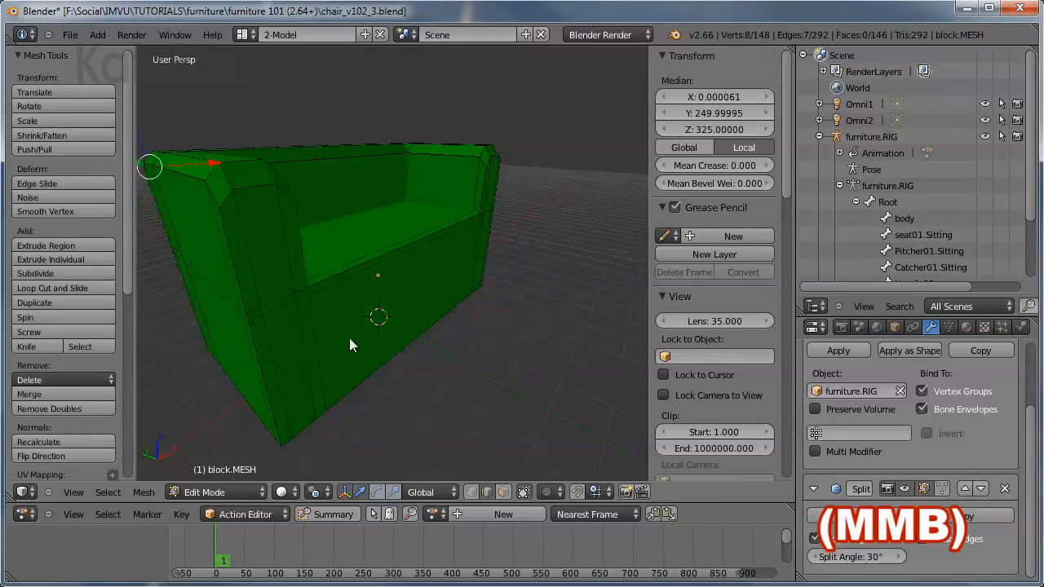
pyautogui.scroll(5, 408, 338)
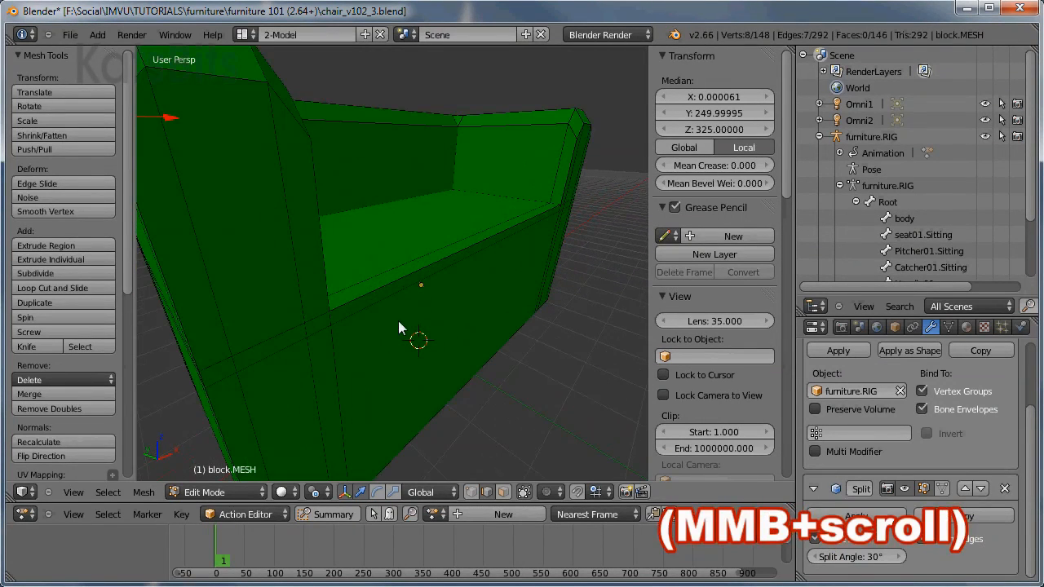
pyautogui.rightClick(354, 300)
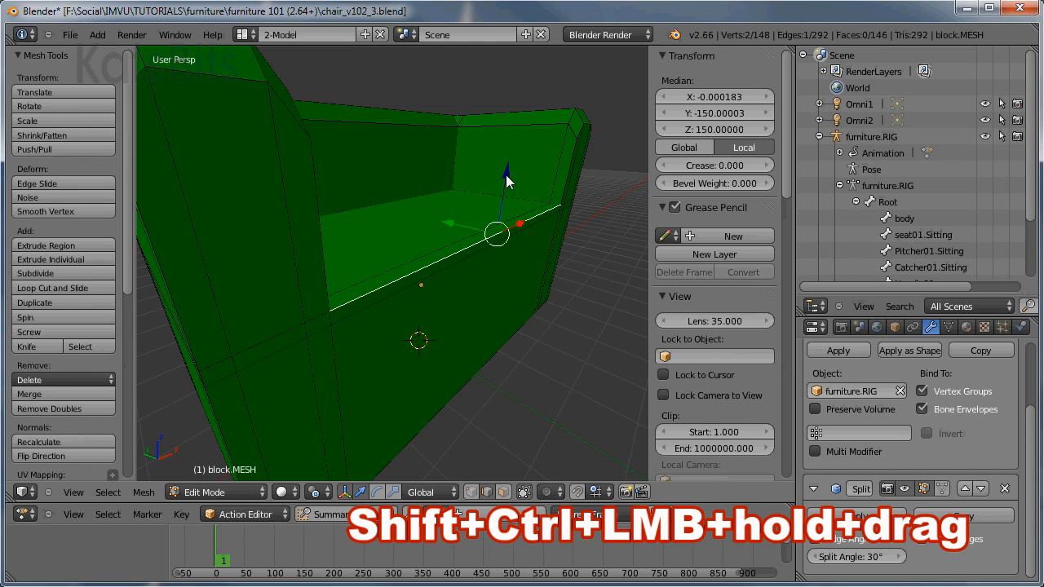
pyautogui.keyDown('ctrl'); pyautogui.keyDown('shift'); pyautogui.moveTo(506, 179); pyautogui.dragTo(482, 164); pyautogui.keyUp('shift'); pyautogui.keyUp('ctrl')
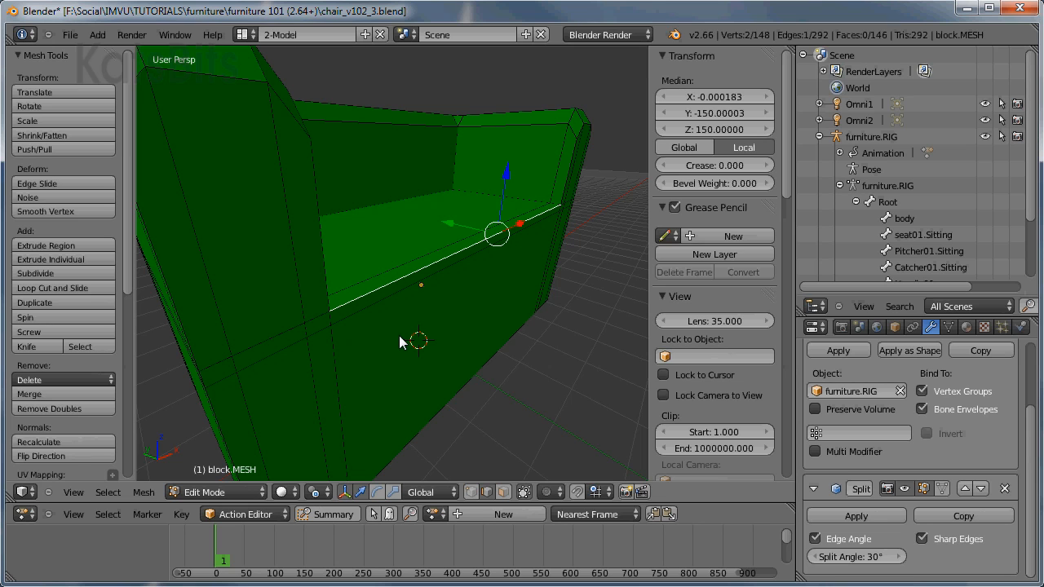
# Return the original block to Object Mode and enable its Wire and Draw All Edges display options.
pyautogui.moveTo(435, 329); pyautogui.dragTo(480, 330, button='middle')
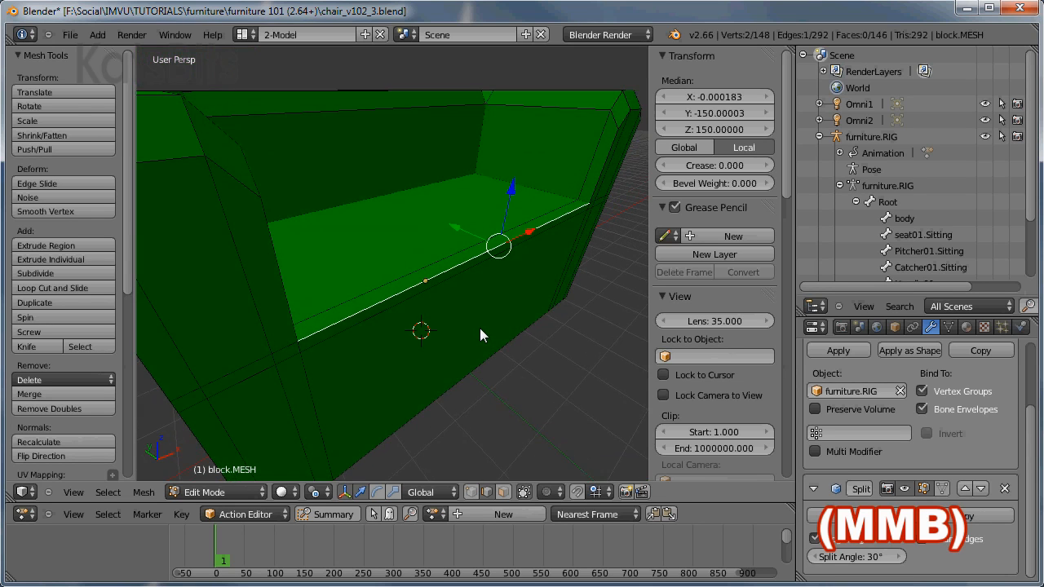
pyautogui.scroll(-3, 479, 330)
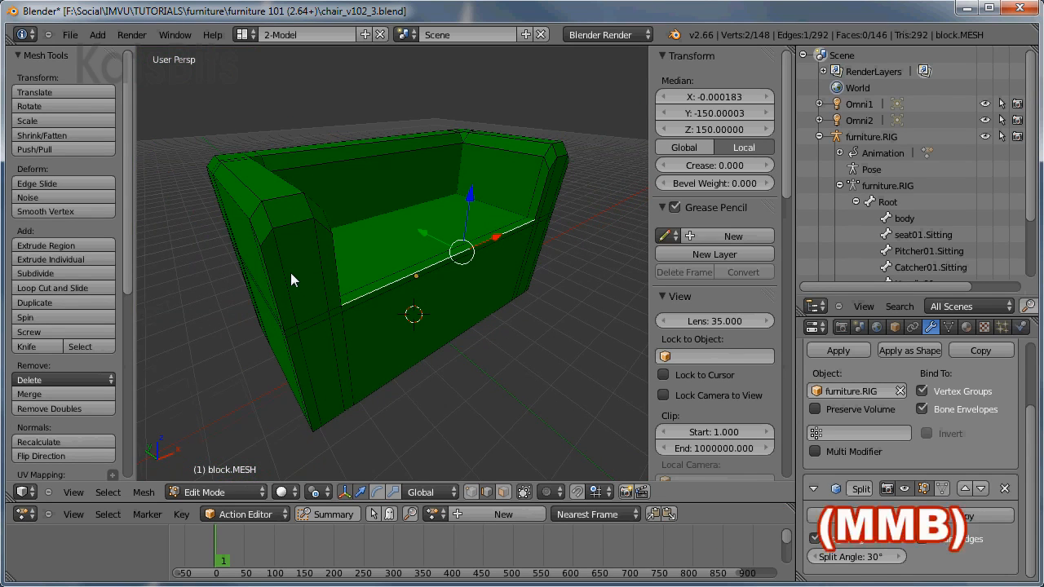
pyautogui.moveTo(291, 279); pyautogui.dragTo(471, 259, button='middle')
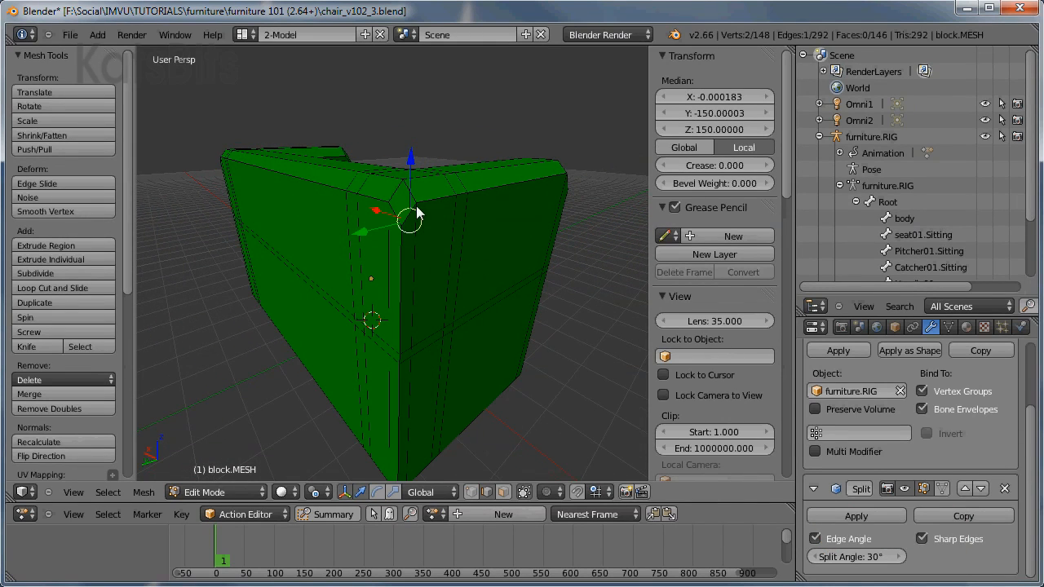
pyautogui.moveTo(406, 352); pyautogui.dragTo(338, 357, button='middle')
pyautogui.press('Tab')
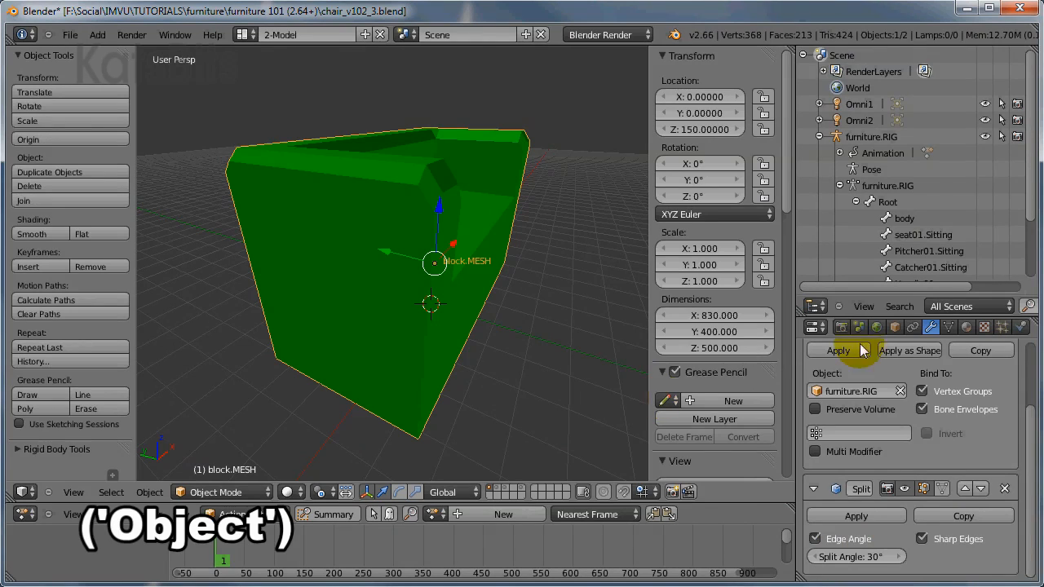
pyautogui.click(895, 326)
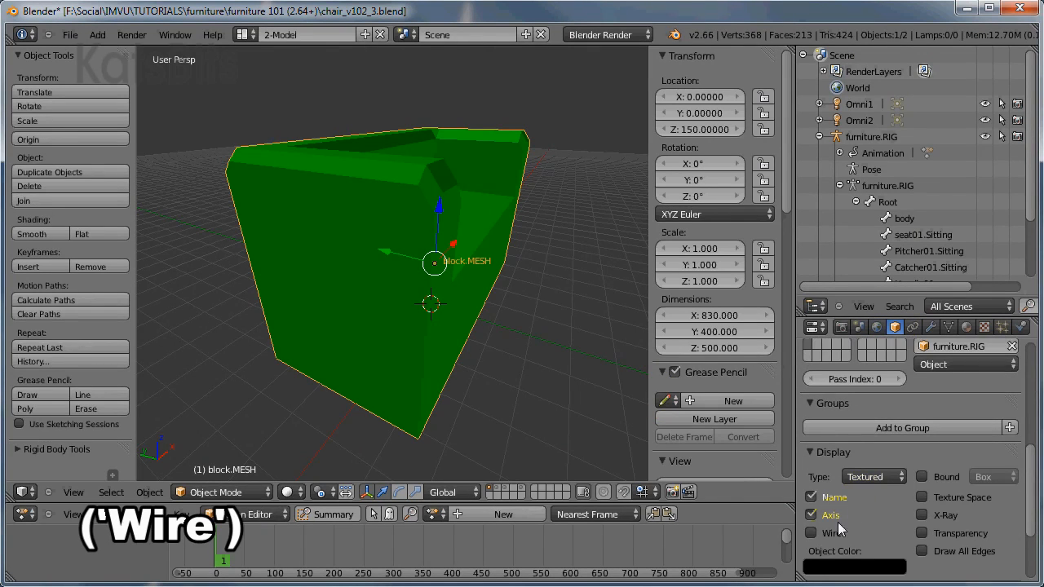
pyautogui.click(812, 533)
pyautogui.click(922, 551)
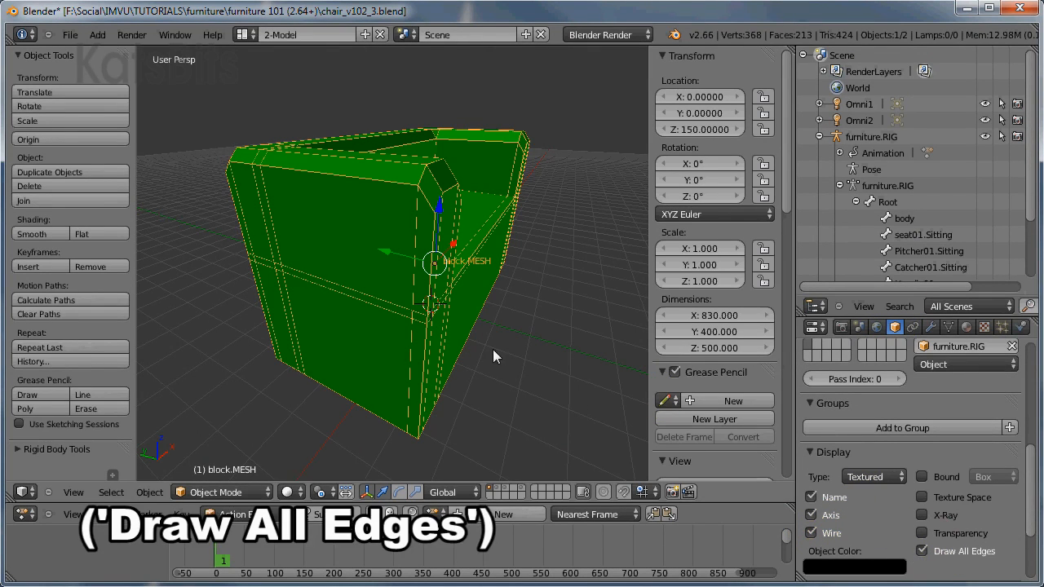
# Select the duplicate block, enable its Wire and Draw All Edges display options, and clear the selection.
pyautogui.press('a')
pyautogui.moveTo(478, 341); pyautogui.dragTo(438, 270, button='middle')
pyautogui.scroll(-4, 442, 359)
pyautogui.rightClick(439, 270)
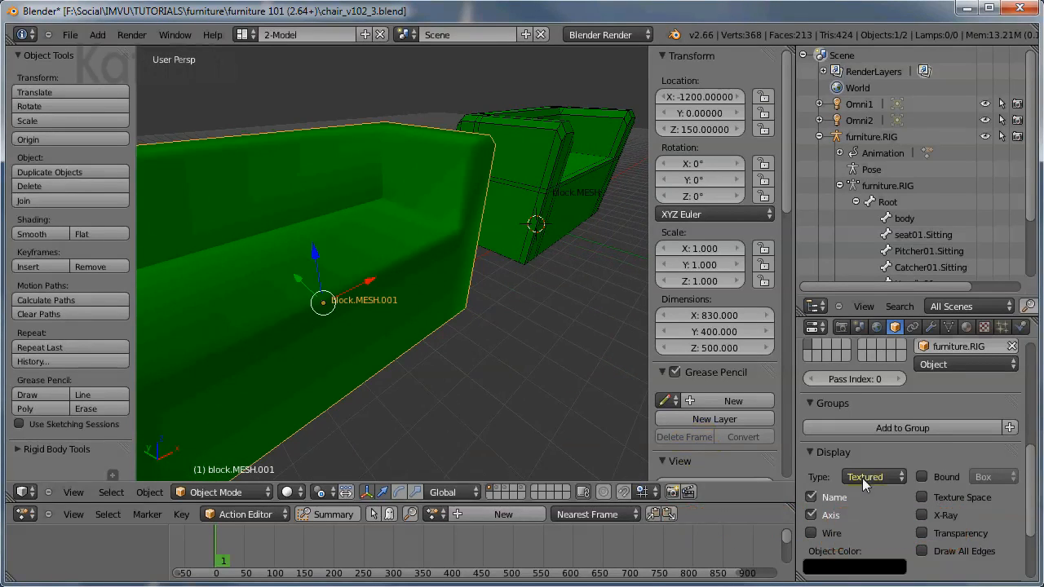
pyautogui.click(812, 533)
pyautogui.click(921, 550)
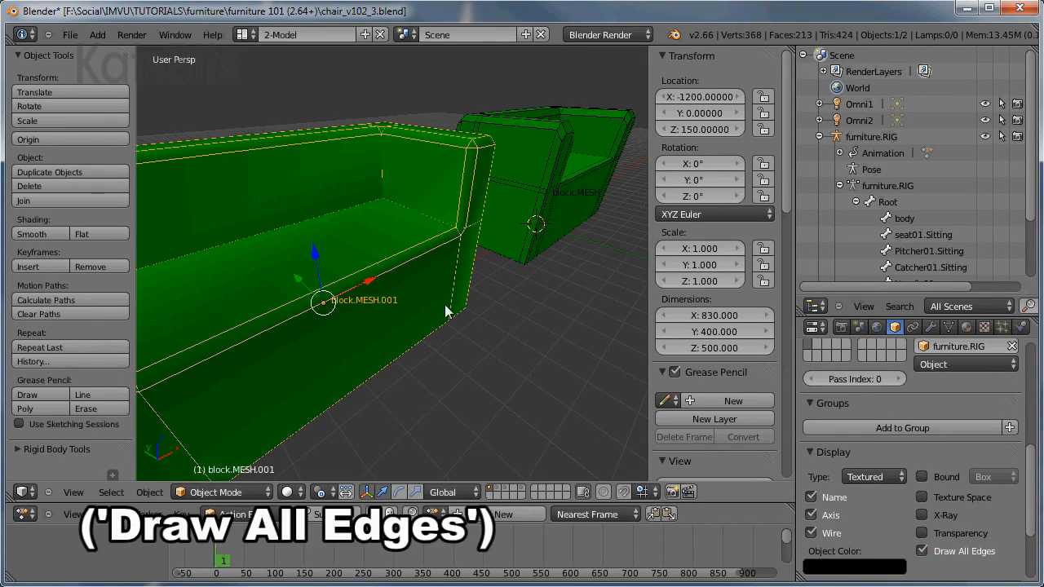
pyautogui.press('a')
# Select the original block again and save the file under the new name chair_v102_4.blend.
pyautogui.moveTo(403, 307); pyautogui.dragTo(602, 299, button='middle')
pyautogui.scroll(3, 466, 264)
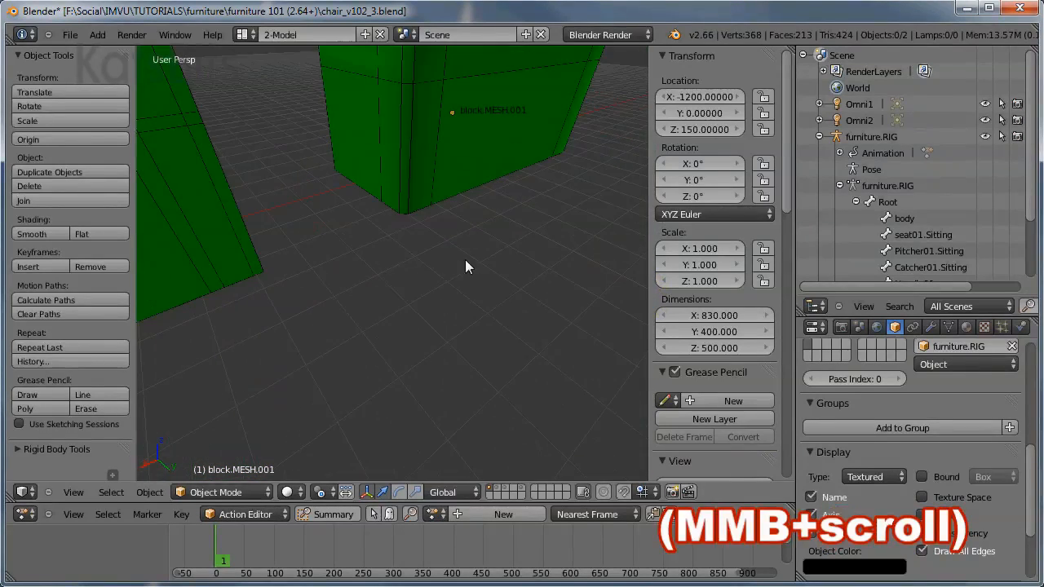
pyautogui.keyDown('shift'); pyautogui.moveTo(466, 264); pyautogui.dragTo(522, 355, button='middle'); pyautogui.keyUp('shift')
pyautogui.rightClick(269, 218)
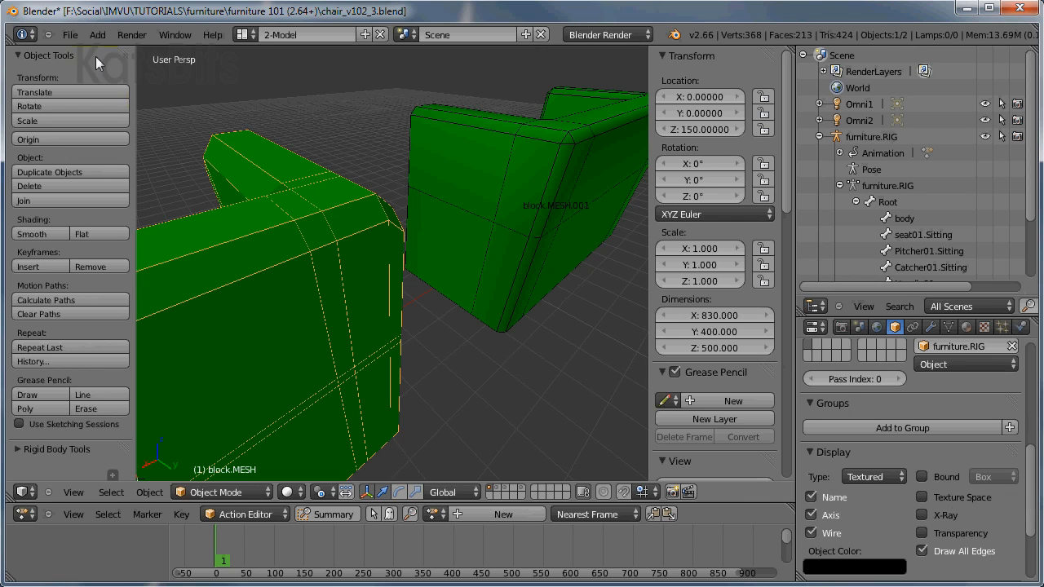
pyautogui.click(70, 34)
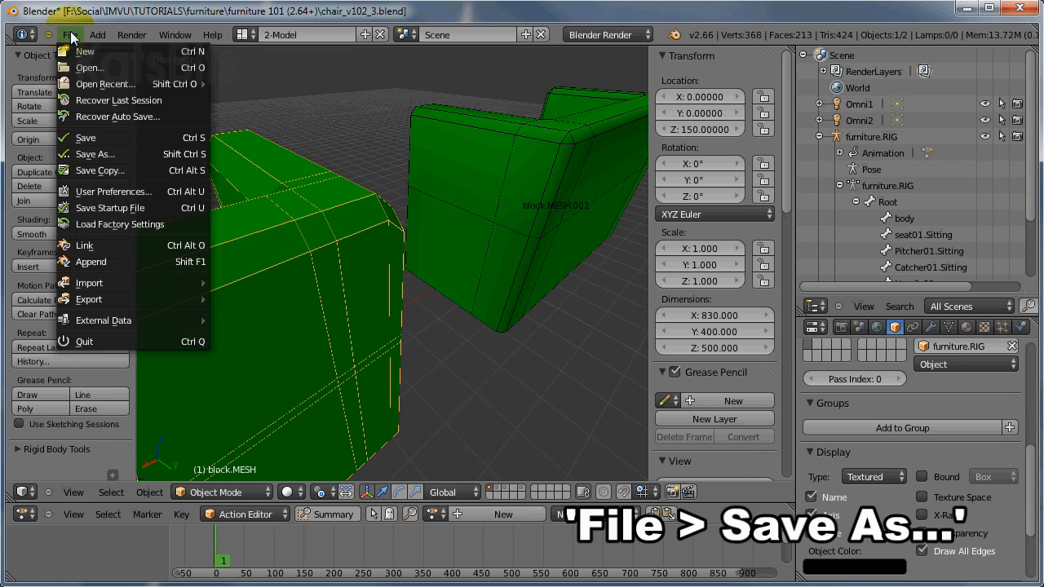
pyautogui.click(111, 155)
pyautogui.moveTo(269, 96); pyautogui.dragTo(466, 106)
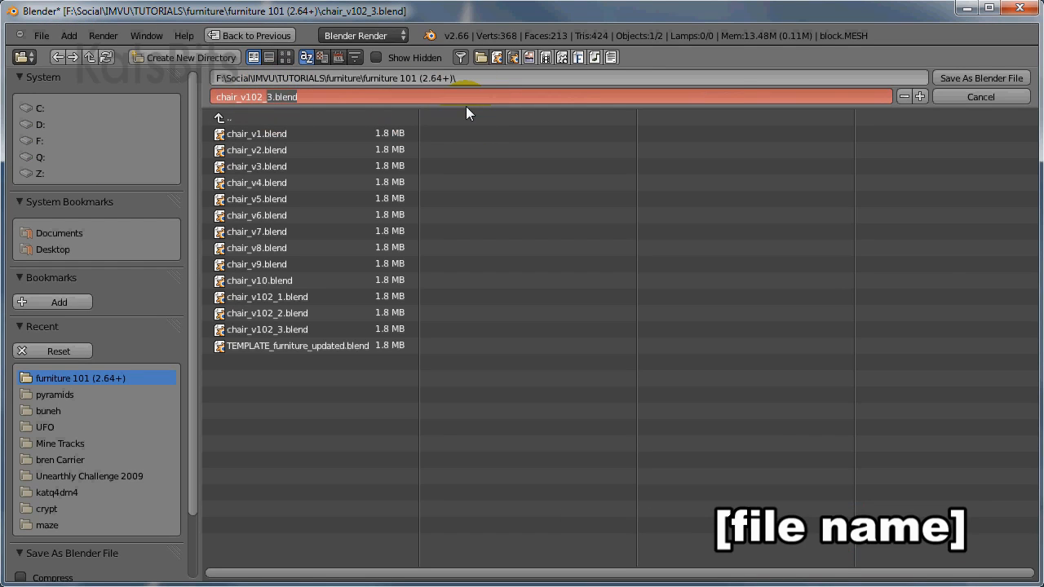
pyautogui.write('4')
pyautogui.press('Return')
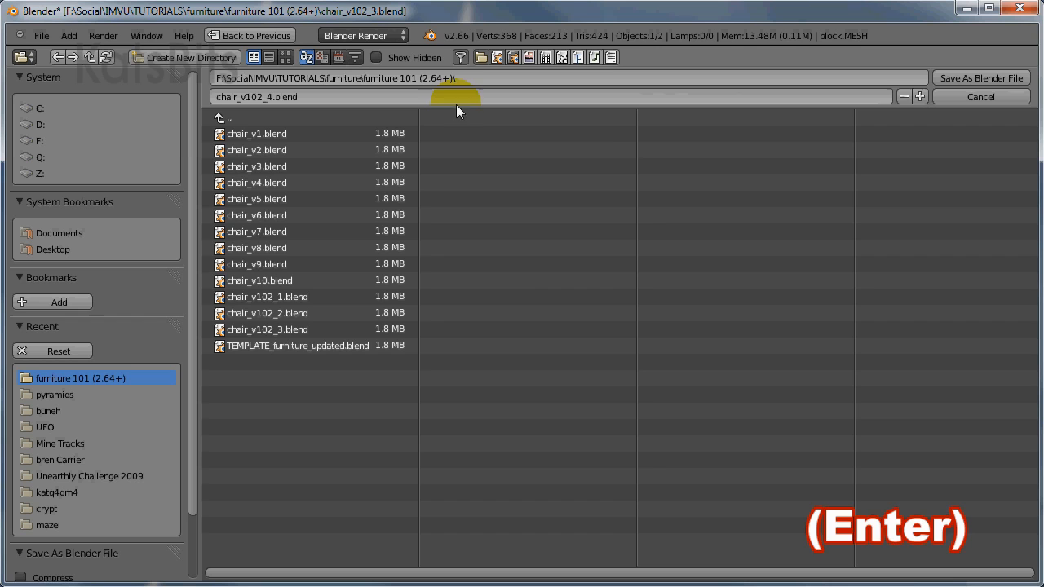
pyautogui.click(973, 76)
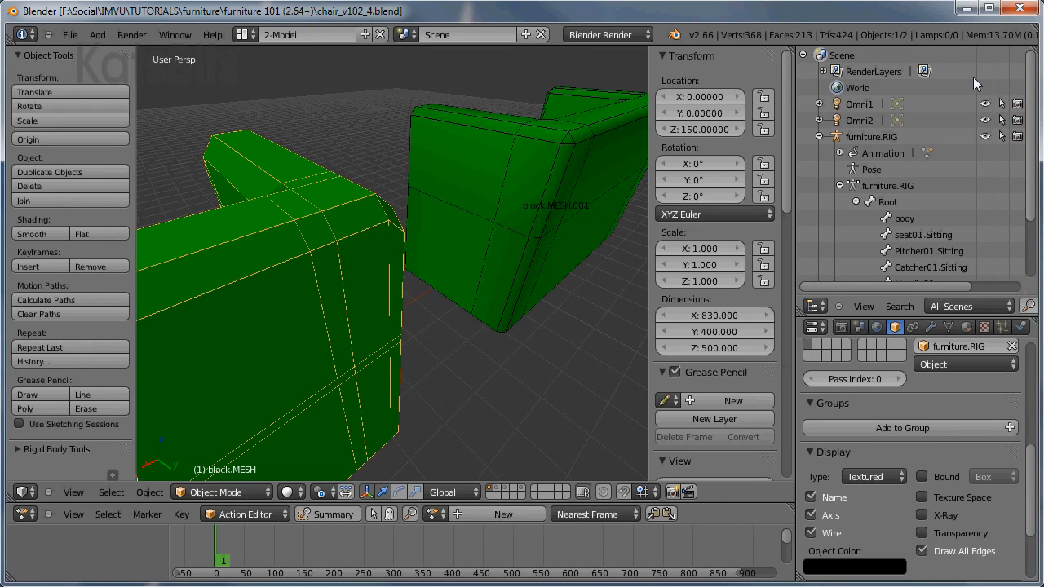
# Edit the original block by vertices and merge the outer vertex under one rear top corner into its side-face neighbour with At First.
pyautogui.rightClick(342, 240)
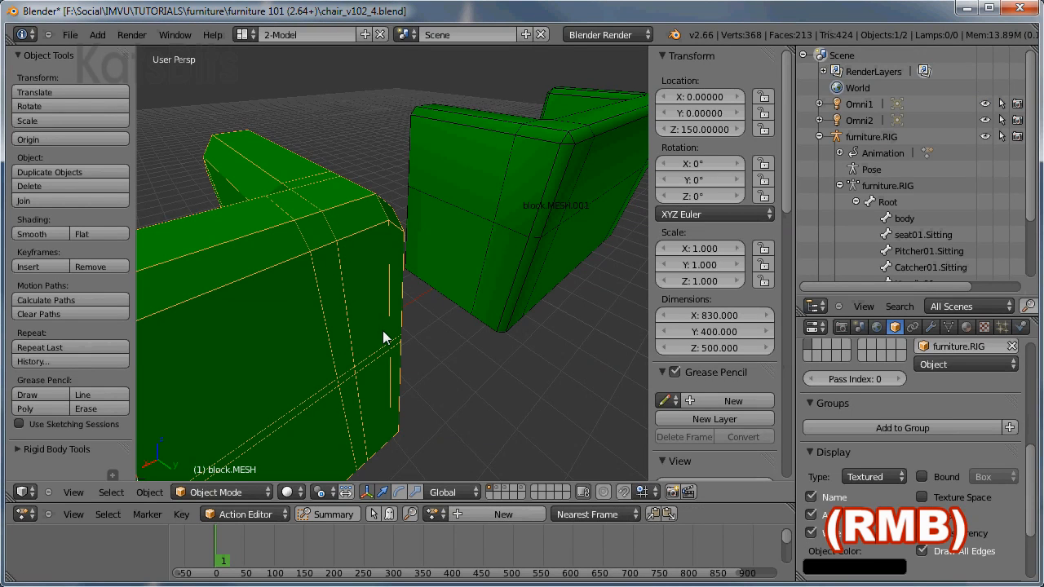
pyautogui.press('Tab')
pyautogui.moveTo(368, 331); pyautogui.dragTo(381, 350, button='middle')
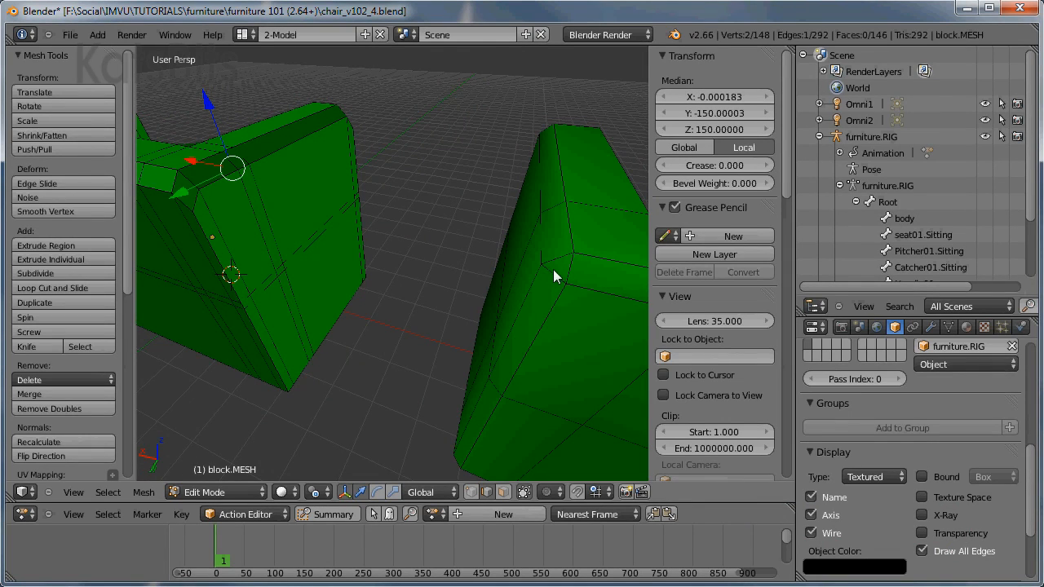
pyautogui.keyDown('shift'); pyautogui.moveTo(323, 331); pyautogui.dragTo(456, 272, button='middle'); pyautogui.keyUp('shift')
pyautogui.scroll(3, 402, 362)
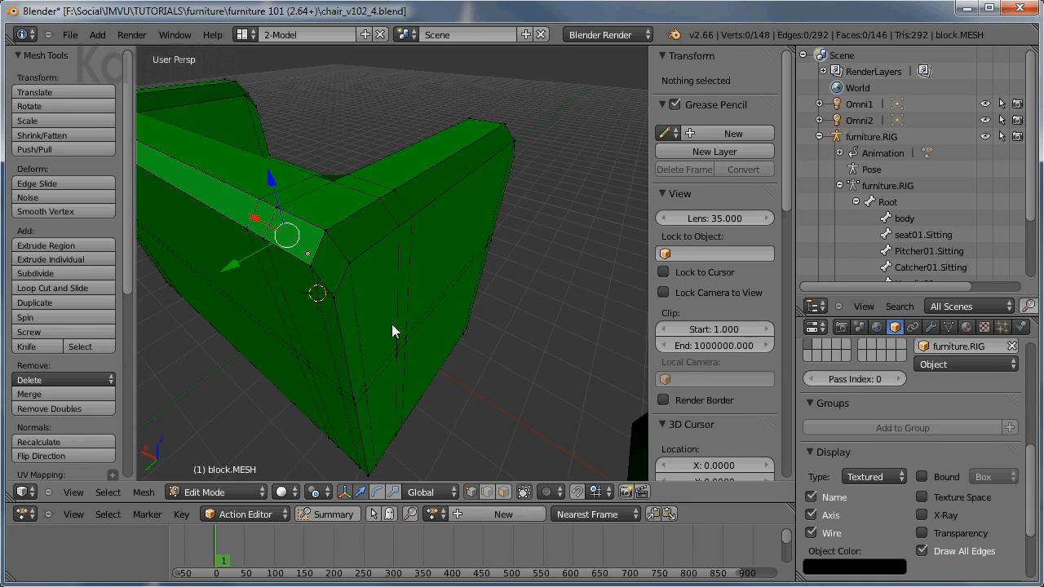
pyautogui.moveTo(416, 335); pyautogui.dragTo(412, 337, button='middle')
pyautogui.keyDown('shift'); pyautogui.moveTo(336, 330); pyautogui.dragTo(354, 321, button='middle'); pyautogui.keyUp('shift')
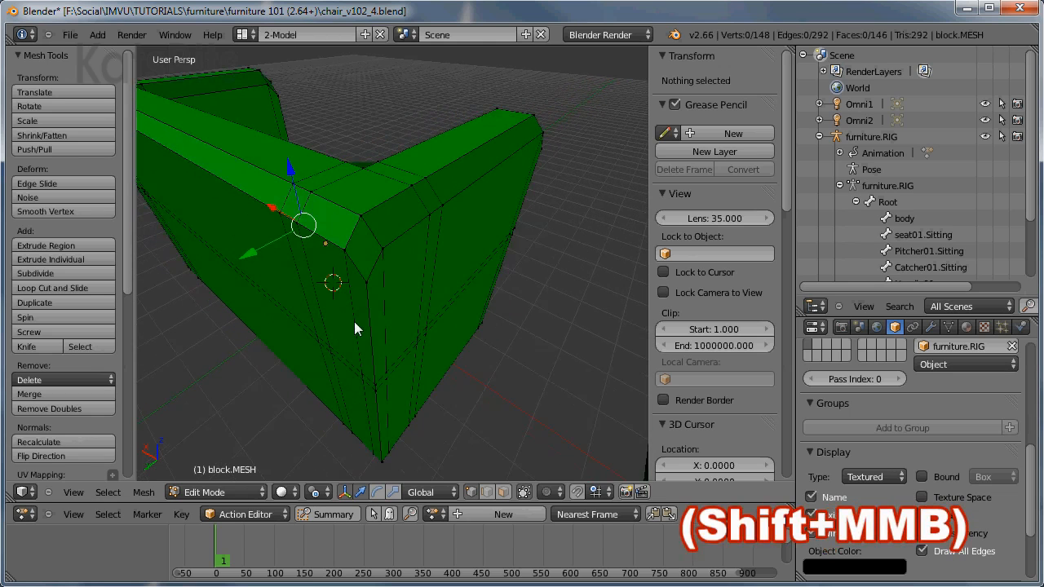
pyautogui.rightClick(383, 248)
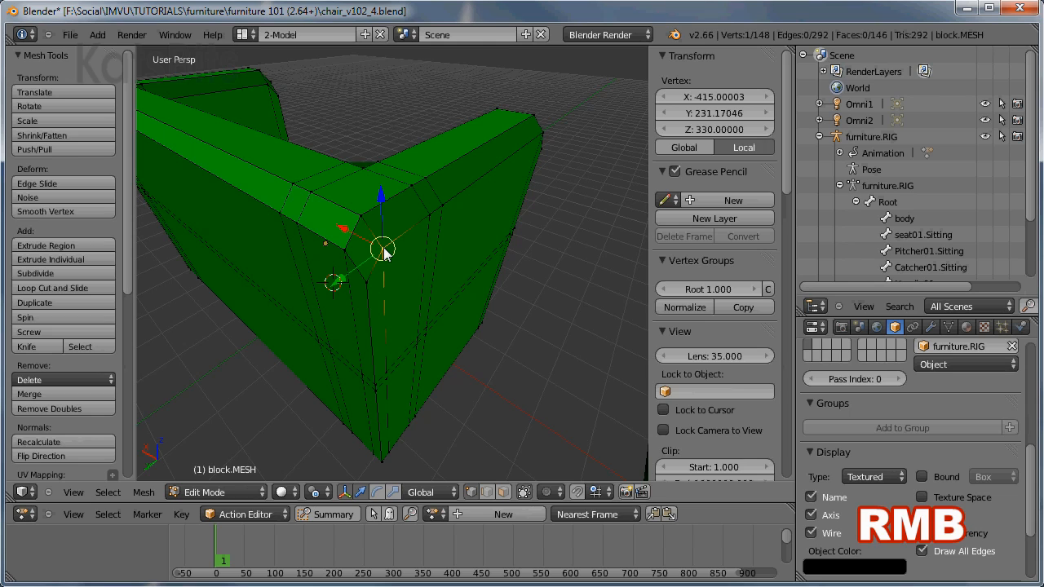
pyautogui.keyDown('shift'); pyautogui.rightClick(383, 247); pyautogui.keyUp('shift')
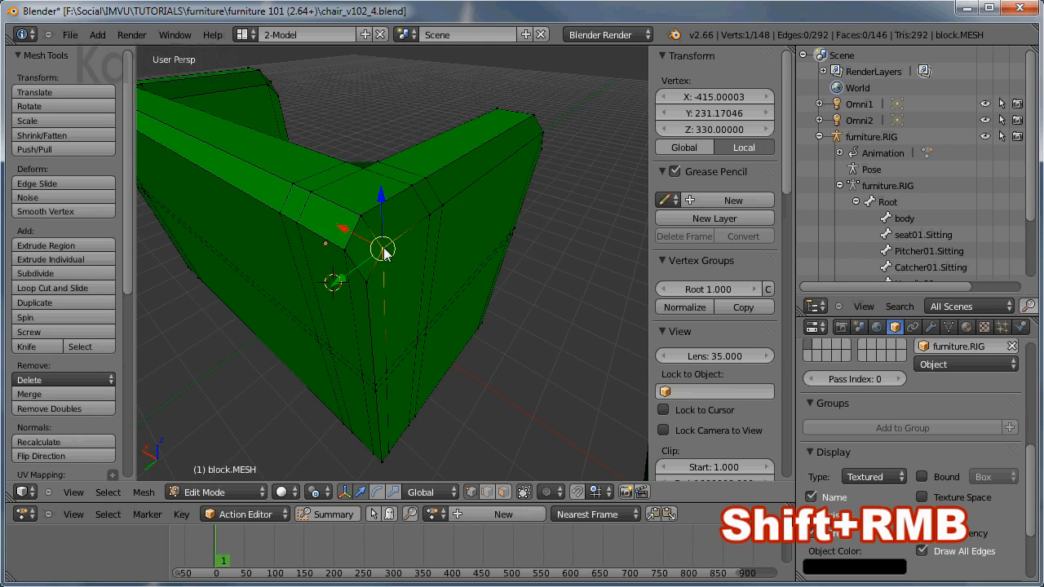
pyautogui.keyDown('shift'); pyautogui.rightClick(351, 317); pyautogui.keyUp('shift')
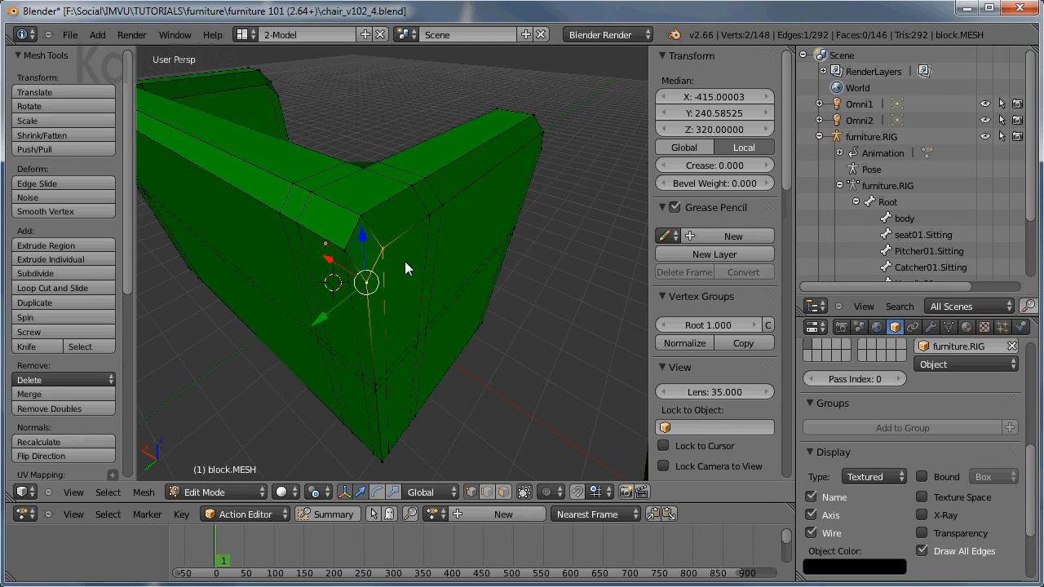
pyautogui.hotkey('alt', 'm')
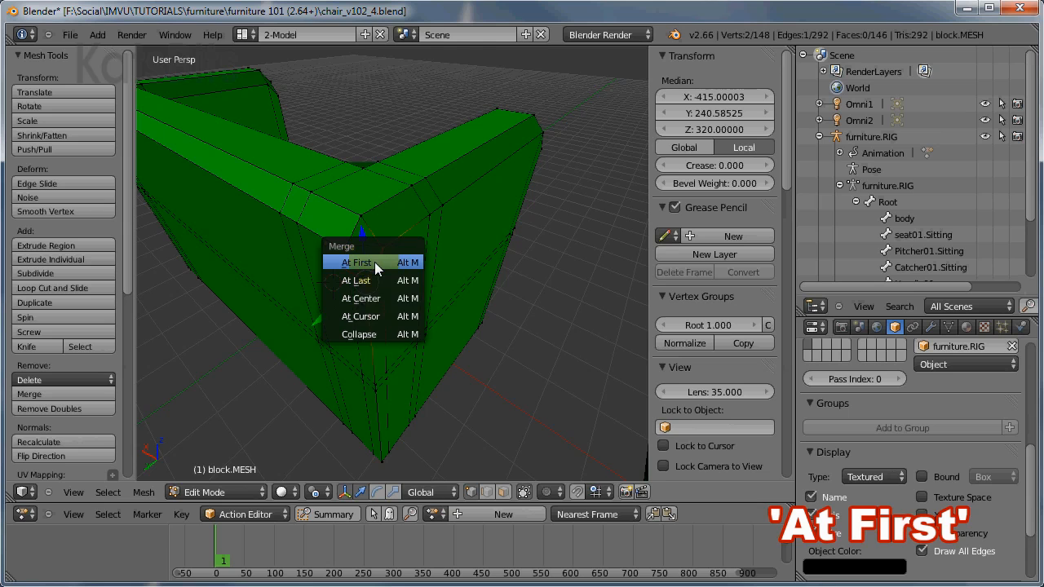
pyautogui.click(375, 262)
# On the same rear corner, merge the outer vertices of both seat-height loops into their side-face neighbours using At First.
pyautogui.moveTo(416, 363); pyautogui.dragTo(346, 365, button='middle')
pyautogui.scroll(2, 408, 336)
pyautogui.rightClick(380, 373)
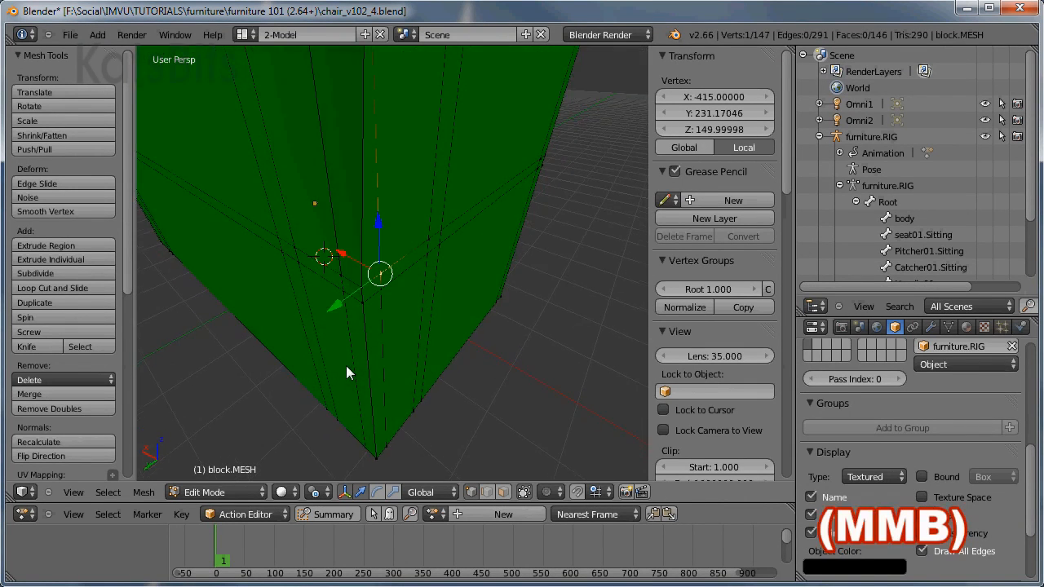
pyautogui.keyDown('shift'); pyautogui.rightClick(360, 297); pyautogui.keyUp('shift')
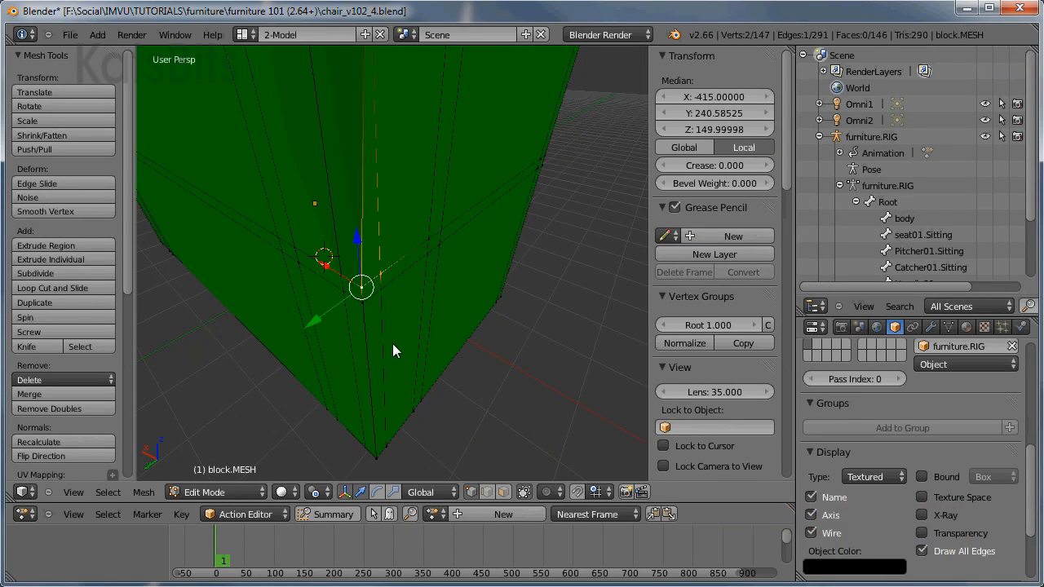
pyautogui.hotkey('alt', 'm')
pyautogui.click(369, 346)
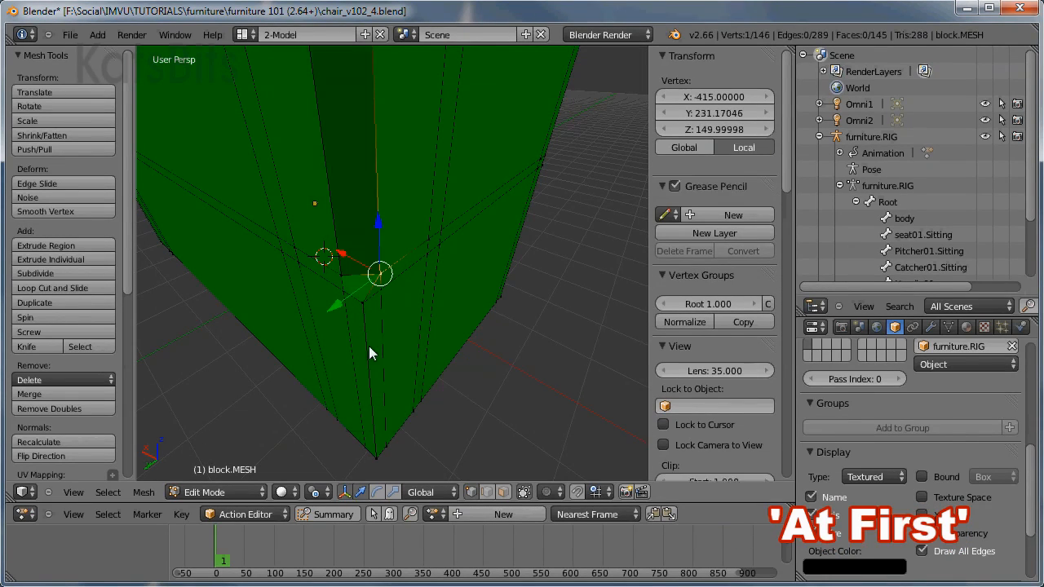
pyautogui.rightClick(380, 285)
pyautogui.keyDown('shift'); pyautogui.rightClick(383, 341); pyautogui.keyUp('shift')
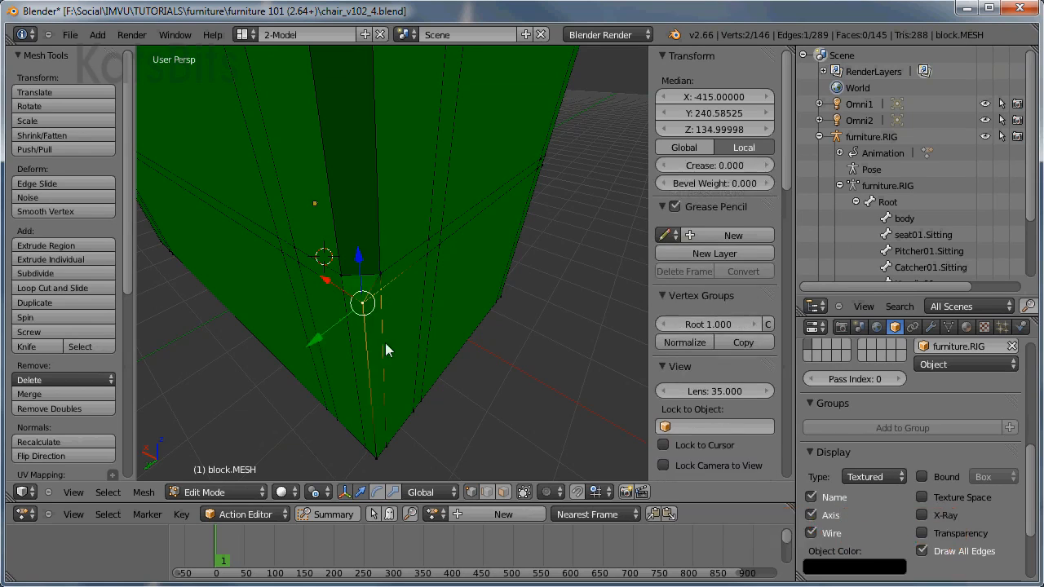
pyautogui.hotkey('alt', 'm')
pyautogui.click(390, 350)
# Merge the outer vertex at the base of this rear corner into its side-face neighbour using At First.
pyautogui.rightClick(397, 447)
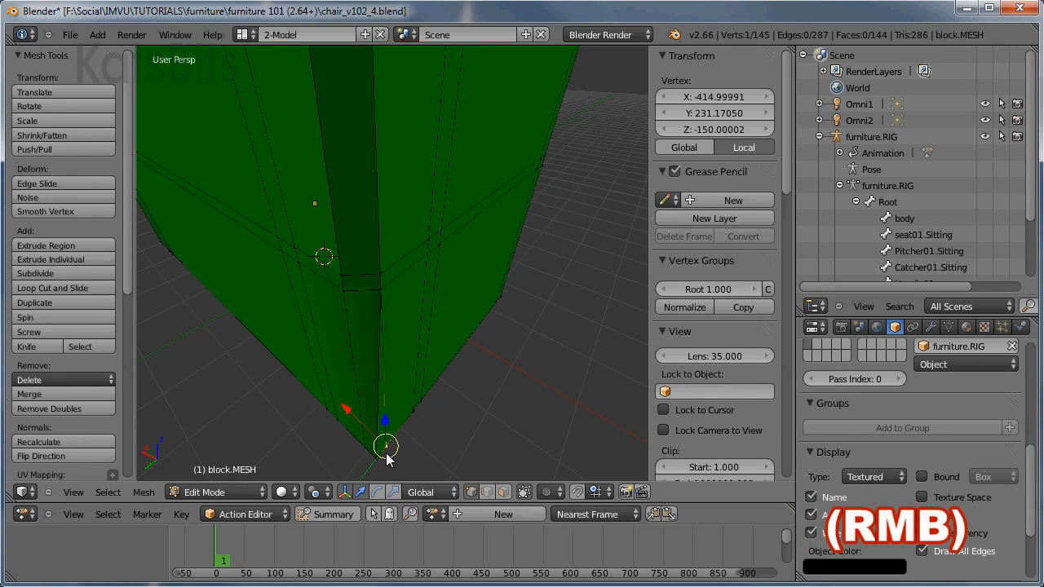
pyautogui.keyDown('shift'); pyautogui.rightClick(401, 462); pyautogui.keyUp('shift')
pyautogui.hotkey('alt', 'm')
pyautogui.click(421, 437)
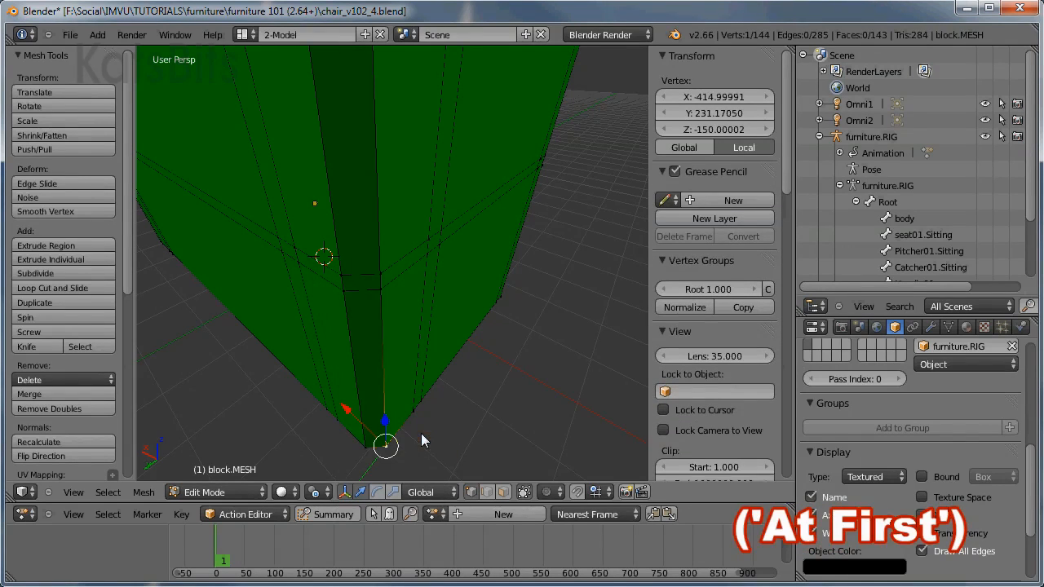
# On the opposite rear corner, merge the outer vertex below the top bevel into its side-face neighbour using At First.
pyautogui.scroll(-2, 412, 407)
pyautogui.moveTo(412, 407); pyautogui.dragTo(446, 372, button='middle')
pyautogui.scroll(-2, 446, 372)
pyautogui.keyDown('shift'); pyautogui.moveTo(292, 410); pyautogui.dragTo(381, 345, button='middle'); pyautogui.keyUp('shift')
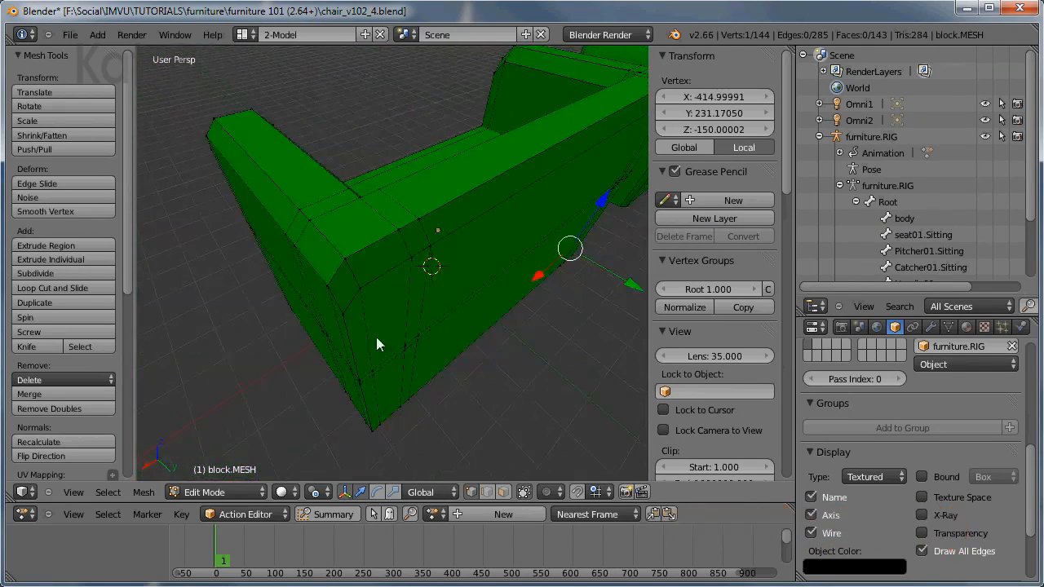
pyautogui.rightClick(332, 285)
pyautogui.moveTo(332, 285); pyautogui.dragTo(429, 391, button='middle')
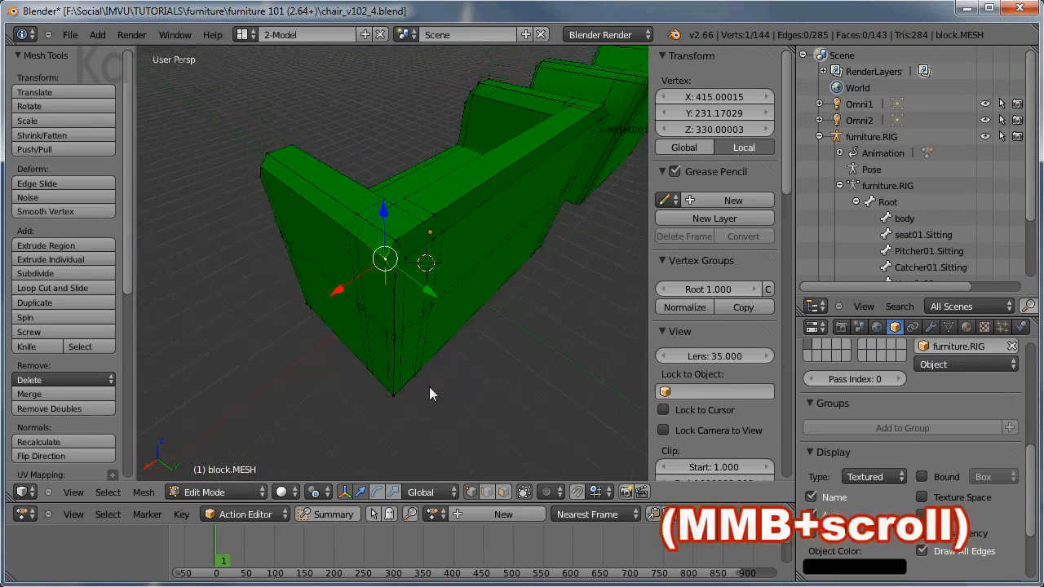
pyautogui.scroll(3, 429, 392)
pyautogui.keyDown('shift'); pyautogui.rightClick(411, 328); pyautogui.keyUp('shift')
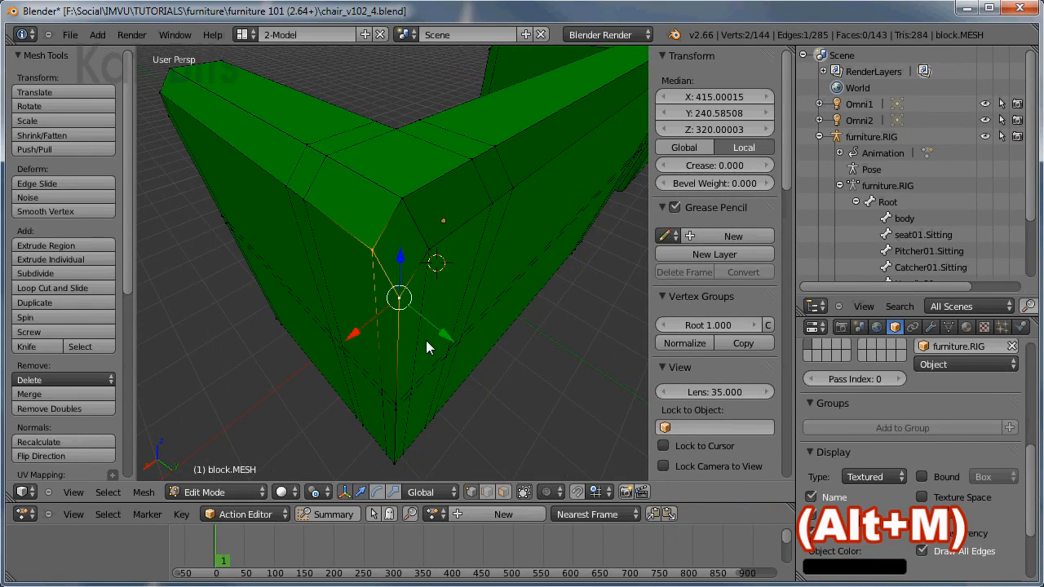
pyautogui.hotkey('alt', 'm')
pyautogui.click(426, 340)
# Merge the opposite rear corner's outer vertices on both seat-height loops into their side-face neighbours using At First.
pyautogui.moveTo(382, 387)
pyautogui.mouseDown(button='middle')
pyautogui.moveTo(395, 368)
pyautogui.moveTo(405, 395)
pyautogui.moveTo(398, 379)
pyautogui.mouseUp(button='middle')
pyautogui.rightClick(393, 287)
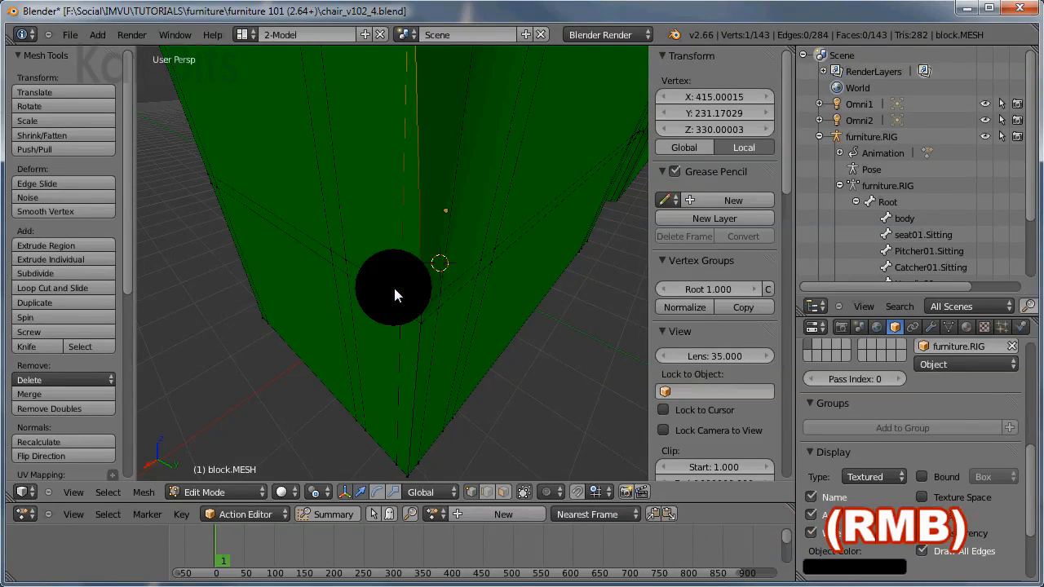
pyautogui.keyDown('shift'); pyautogui.rightClick(439, 318); pyautogui.keyUp('shift')
pyautogui.hotkey('alt', 'm')
pyautogui.click(419, 325)
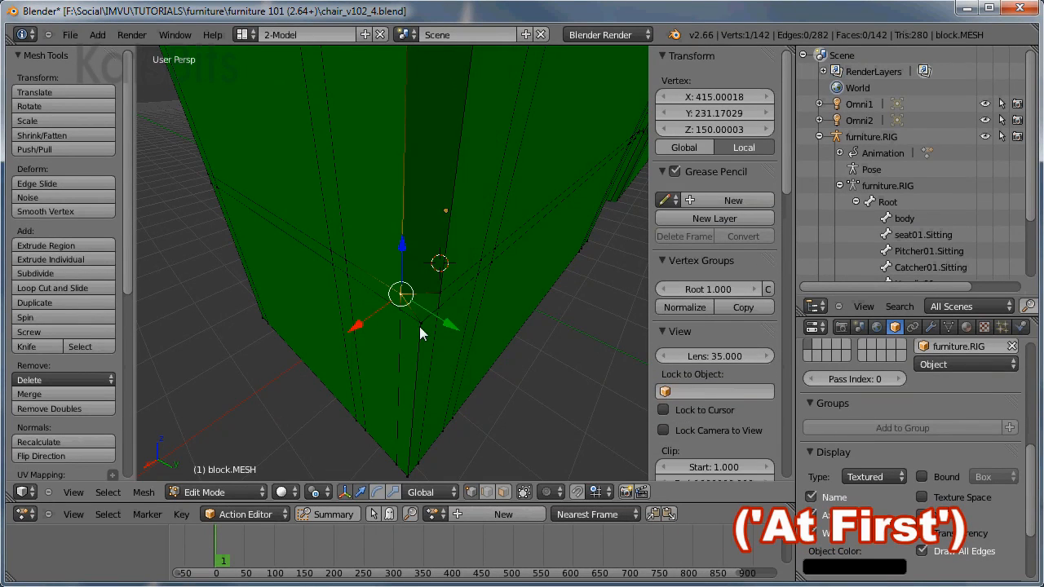
pyautogui.rightClick(399, 313)
pyautogui.keyDown('shift'); pyautogui.rightClick(421, 324); pyautogui.keyUp('shift')
pyautogui.hotkey('alt', 'm')
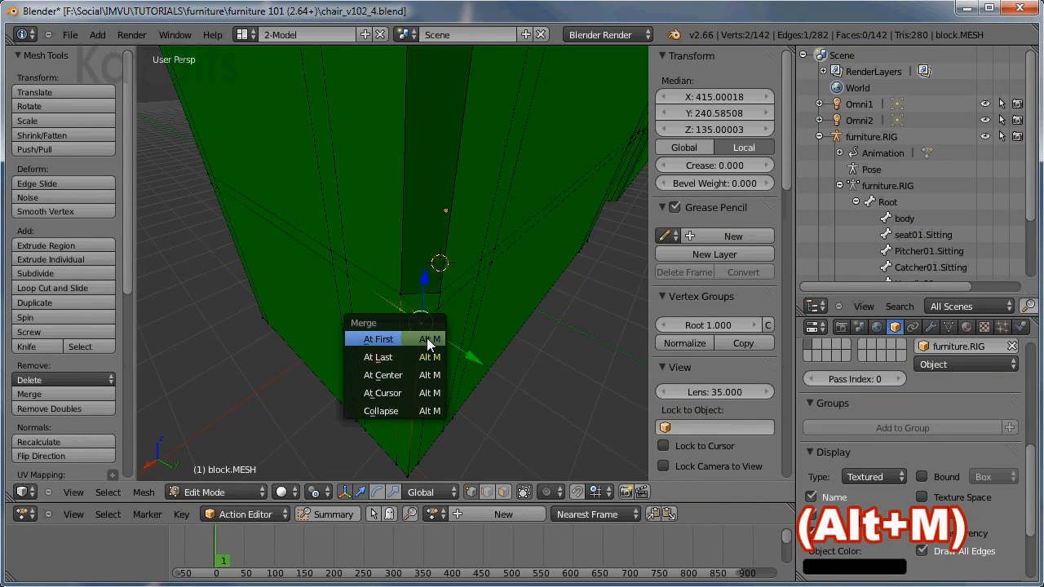
pyautogui.click(427, 338)
# Merge the outer vertex at the base of this rear corner into its side-face neighbour using At First.
pyautogui.rightClick(393, 460)
pyautogui.keyDown('shift'); pyautogui.rightClick(412, 474); pyautogui.keyUp('shift')
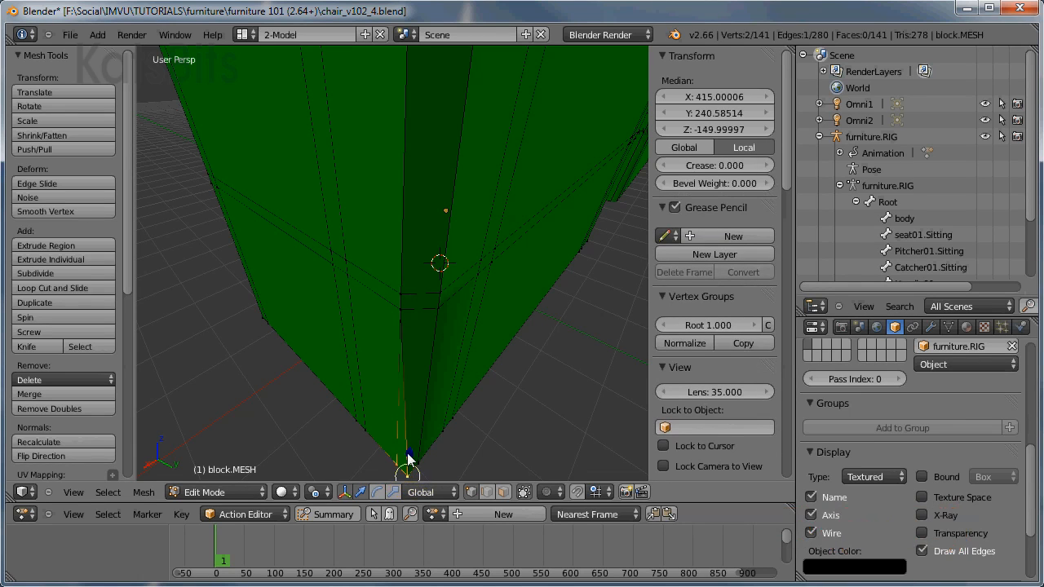
pyautogui.hotkey('alt', 'm')
pyautogui.click(407, 453)
# On the armrest's outer front corner, merge the outer vertex below the top bevel into its front-face neighbour using At First.
pyautogui.moveTo(372, 362)
pyautogui.mouseDown(button='middle')
pyautogui.moveTo(431, 361)
pyautogui.moveTo(448, 336)
pyautogui.moveTo(310, 368)
pyautogui.moveTo(473, 340)
pyautogui.moveTo(367, 345)
pyautogui.moveTo(375, 363)
pyautogui.mouseUp(button='middle')
pyautogui.scroll(2, 363, 326)
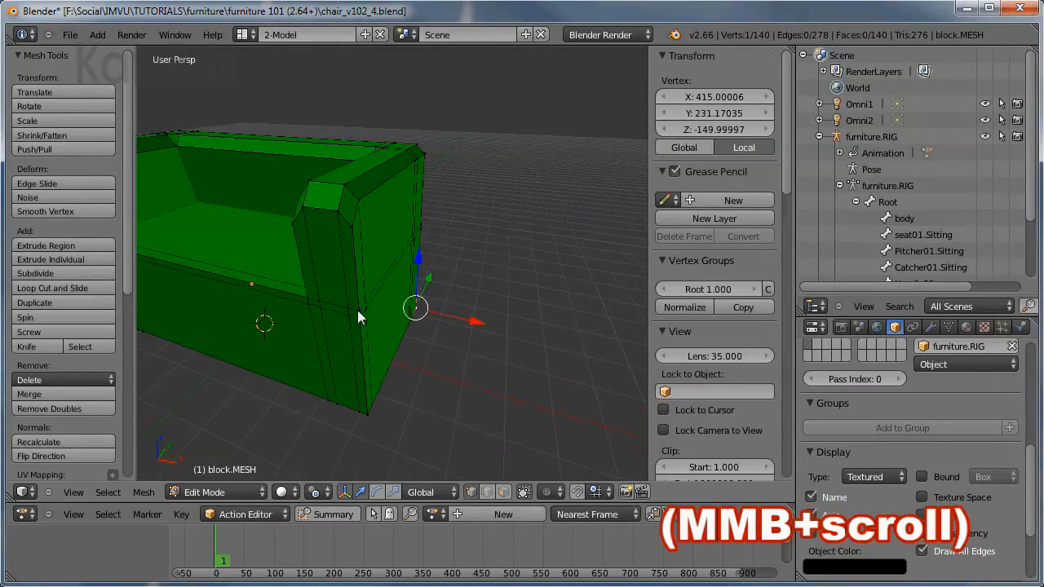
pyautogui.keyDown('shift'); pyautogui.moveTo(358, 314); pyautogui.dragTo(441, 343, button='middle'); pyautogui.keyUp('shift')
pyautogui.scroll(1, 440, 341)
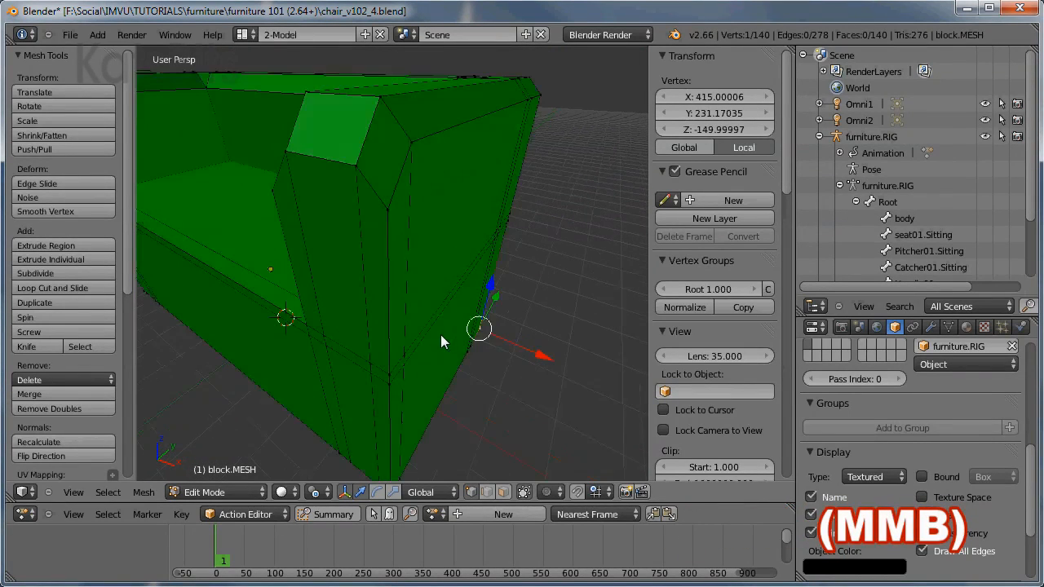
pyautogui.rightClick(355, 163)
pyautogui.keyDown('shift'); pyautogui.rightClick(400, 221); pyautogui.keyUp('shift')
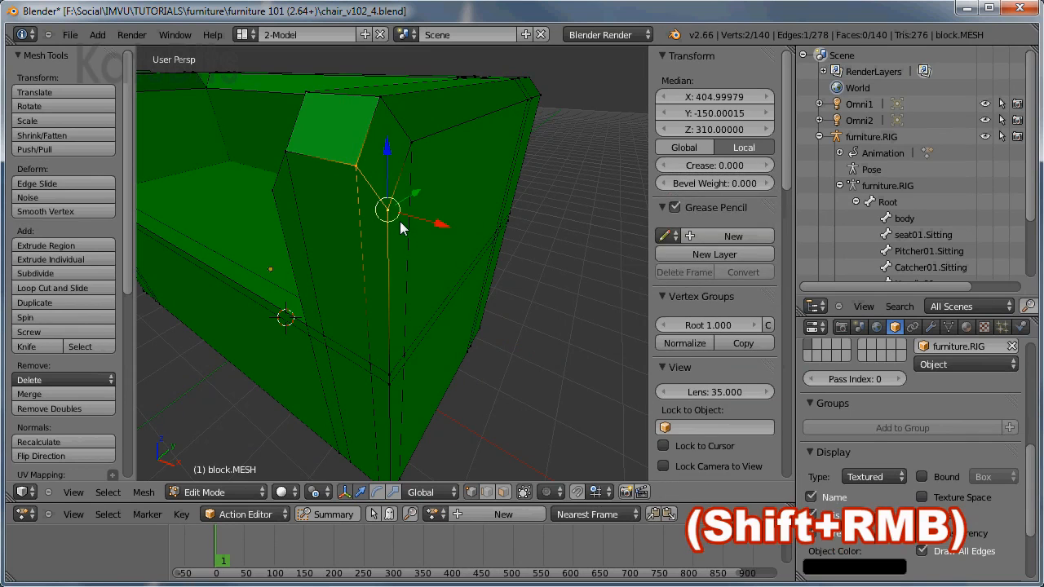
pyautogui.hotkey('alt', 'm')
pyautogui.click(400, 221)
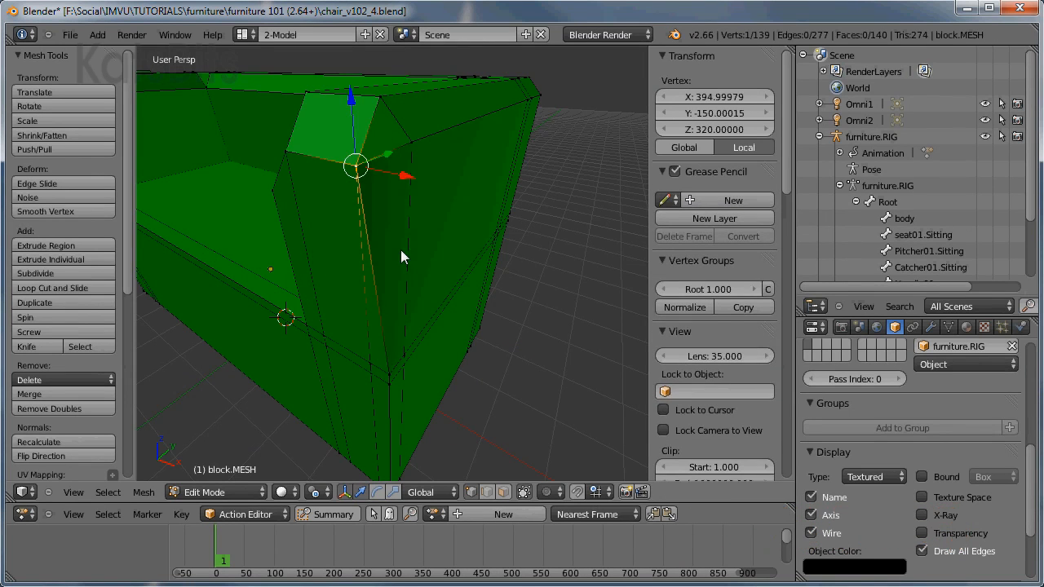
# On the same outer front corner, merge the outer vertices of both seat-height loops into their front-face neighbours using At First.
pyautogui.rightClick(369, 361)
pyautogui.keyDown('shift'); pyautogui.rightClick(390, 372); pyautogui.keyUp('shift')
pyautogui.hotkey('alt', 'm')
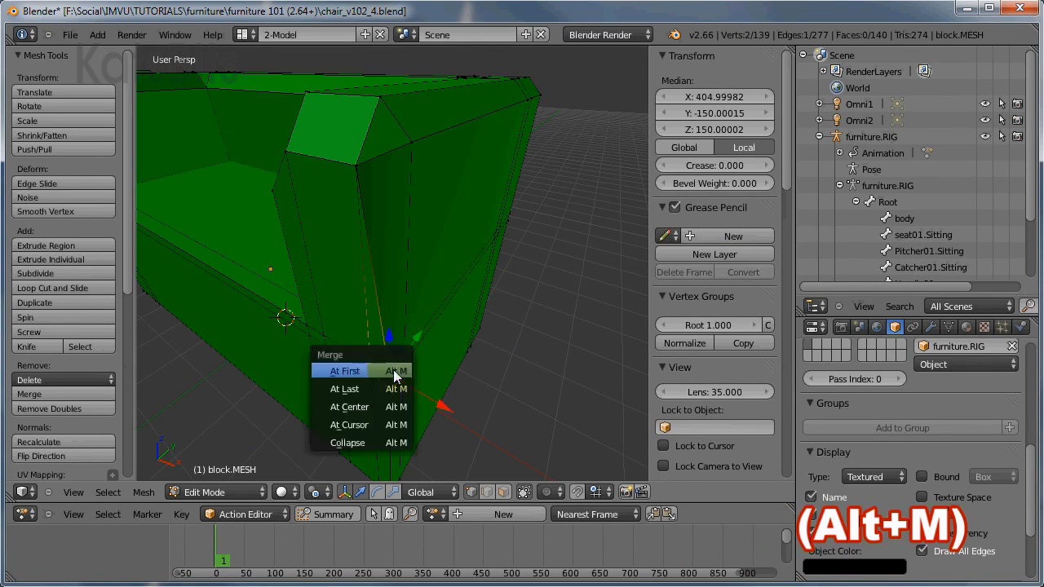
pyautogui.click(390, 368)
pyautogui.rightClick(371, 375)
pyautogui.keyDown('shift'); pyautogui.rightClick(390, 386); pyautogui.keyUp('shift')
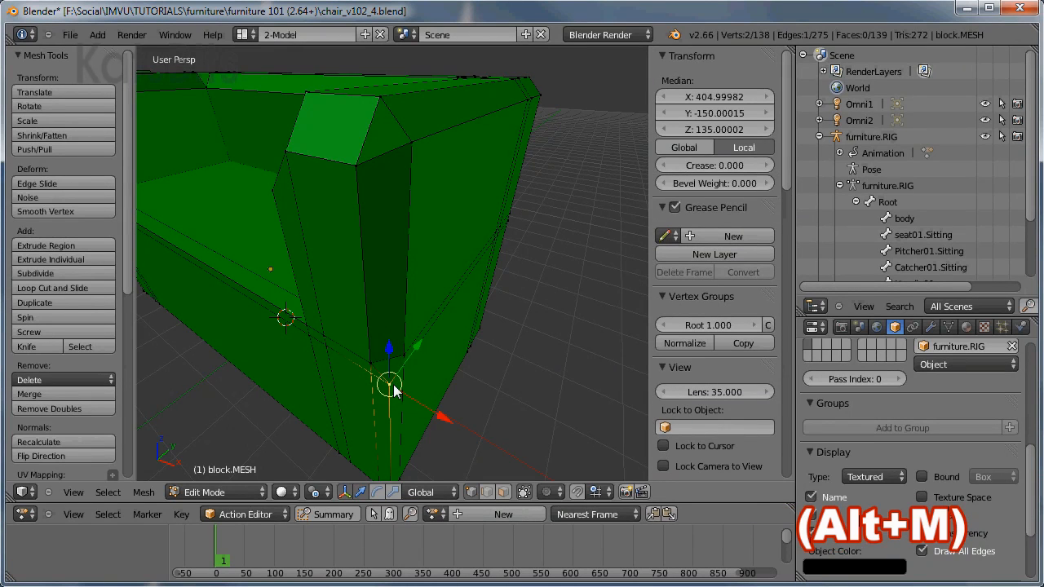
pyautogui.hotkey('alt', 'm')
pyautogui.click(394, 384)
# Merge the outer vertex at the base of this front corner into its front-face neighbour using At First.
pyautogui.keyDown('shift'); pyautogui.moveTo(391, 421); pyautogui.dragTo(400, 333, button='middle'); pyautogui.keyUp('shift')
pyautogui.rightClick(380, 443)
pyautogui.keyDown('shift'); pyautogui.rightClick(391, 445); pyautogui.keyUp('shift')
pyautogui.hotkey('alt', 'm')
pyautogui.click(403, 445)
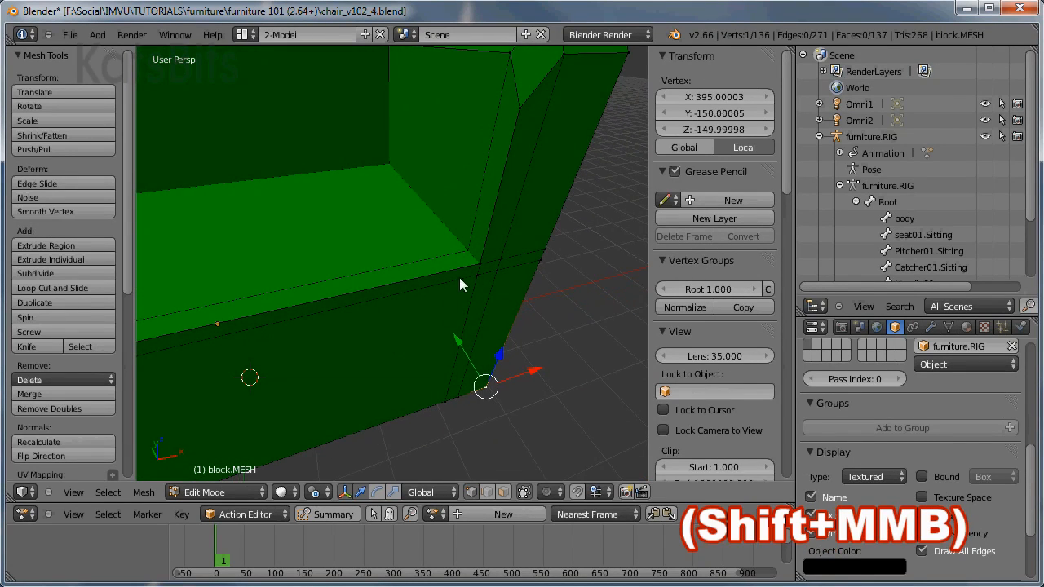
# On this armrest's inner front edge, merge the vertices below the top bevel and at the seat edge into their front-face neighbours using At First.
pyautogui.keyDown('shift'); pyautogui.moveTo(459, 278); pyautogui.dragTo(398, 320, button='middle'); pyautogui.keyUp('shift')
pyautogui.rightClick(371, 176)
pyautogui.keyDown('shift'); pyautogui.rightClick(372, 248); pyautogui.keyUp('shift')
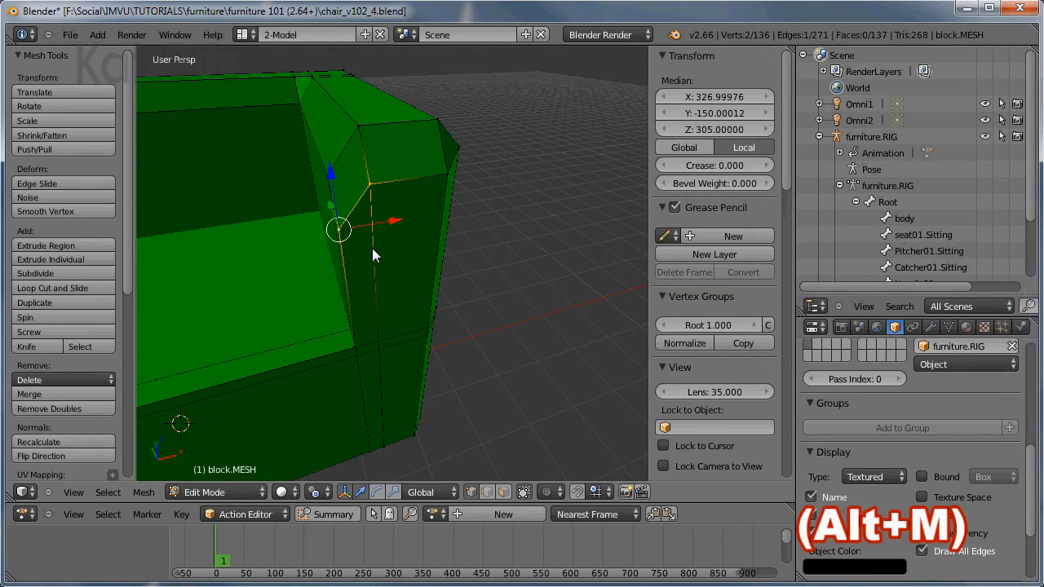
pyautogui.hotkey('alt', 'm')
pyautogui.click(374, 249)
pyautogui.rightClick(375, 342)
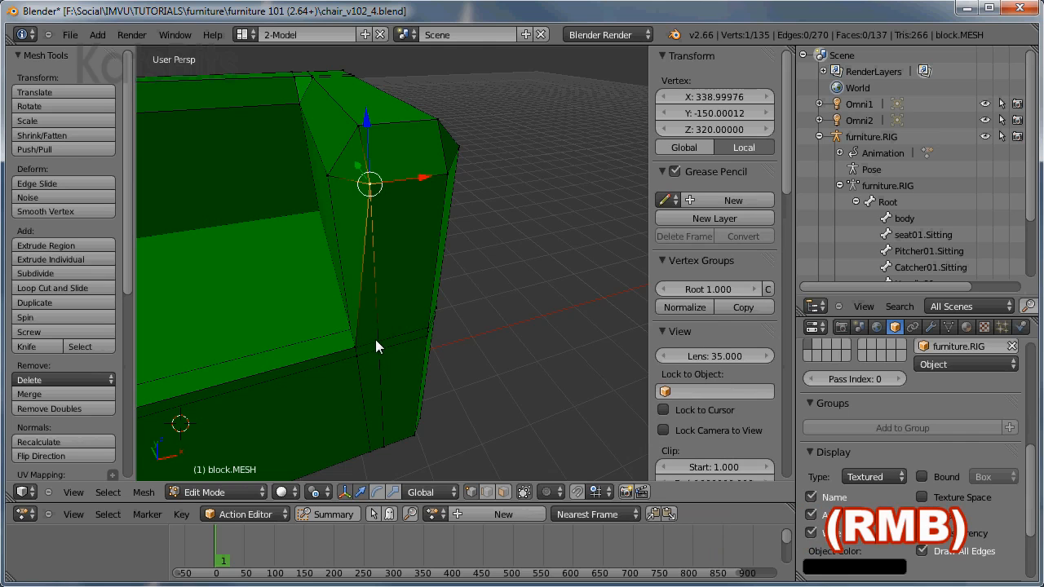
pyautogui.keyDown('shift'); pyautogui.rightClick(358, 344); pyautogui.keyUp('shift')
pyautogui.hotkey('alt', 'm')
pyautogui.click(369, 350)
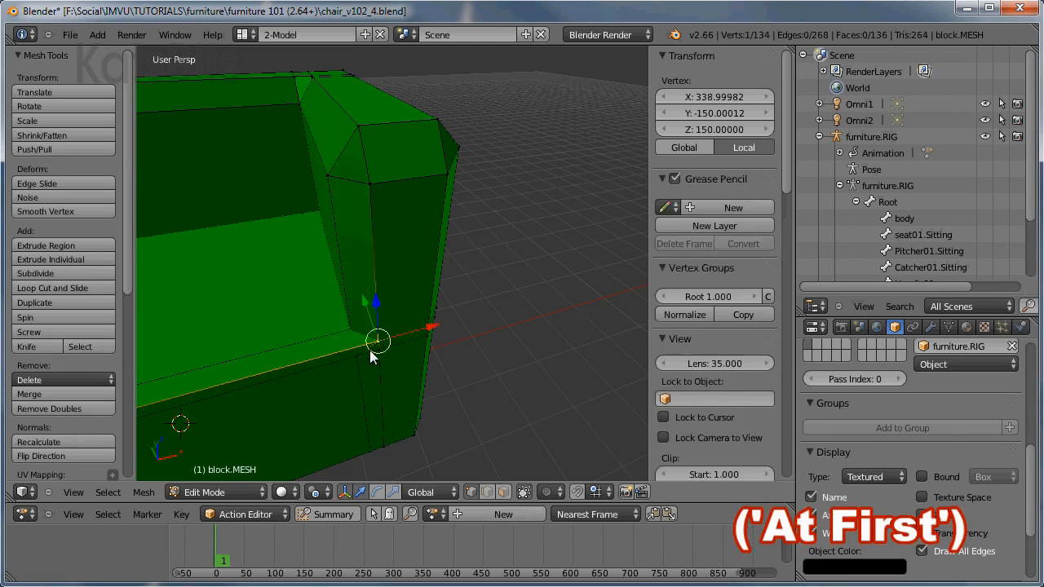
# On the opposite armrest's inner front edge, merge the vertices below the bevel and at the seat edge into their front-face neighbours using At First.
pyautogui.moveTo(382, 390); pyautogui.dragTo(329, 242, button='middle')
pyautogui.scroll(2, 387, 384)
pyautogui.rightClick(292, 169)
pyautogui.keyDown('shift'); pyautogui.rightClick(375, 259); pyautogui.keyUp('shift')
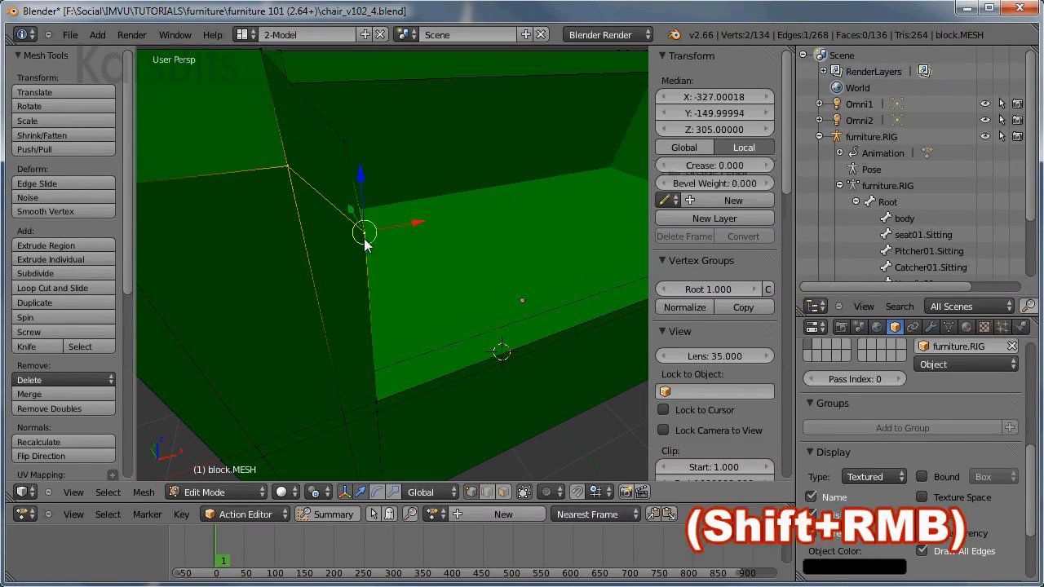
pyautogui.hotkey('alt', 'm')
pyautogui.click(377, 264)
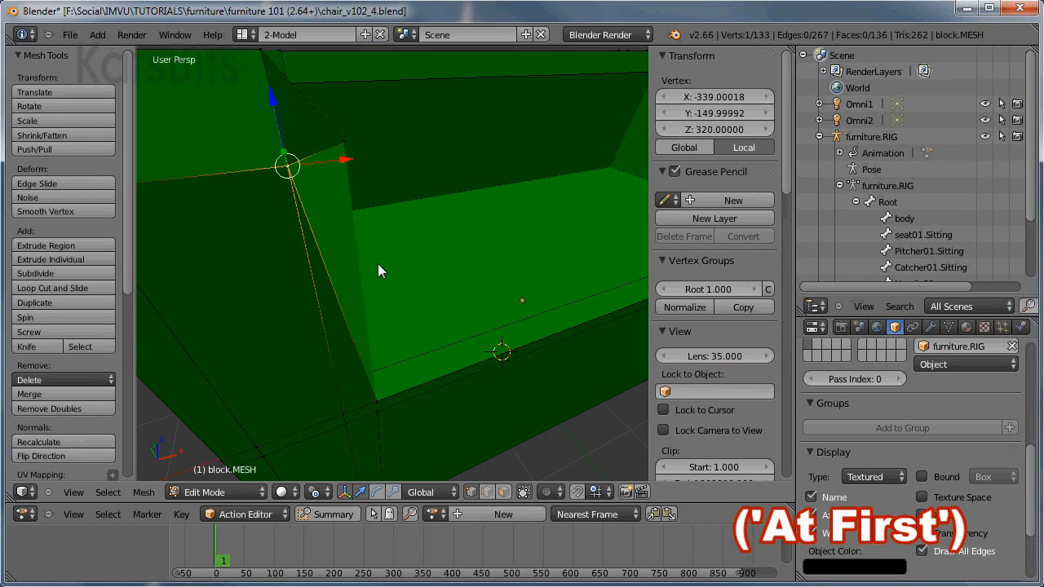
pyautogui.rightClick(363, 405)
pyautogui.keyDown('shift'); pyautogui.rightClick(378, 399); pyautogui.keyUp('shift')
pyautogui.hotkey('alt', 'm')
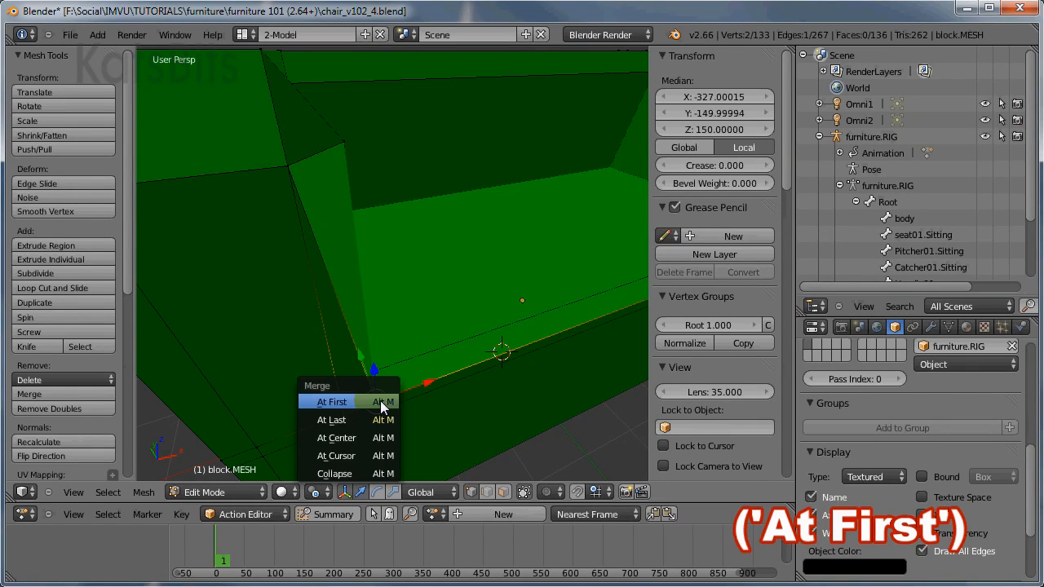
pyautogui.click(379, 401)
# On the opposite armrest's outer front corner, merge the outer vertex below the top bevel into its front-face neighbour using At First.
pyautogui.scroll(-3, 380, 401)
pyautogui.moveTo(380, 401); pyautogui.dragTo(389, 345, button='middle')
pyautogui.rightClick(433, 248)
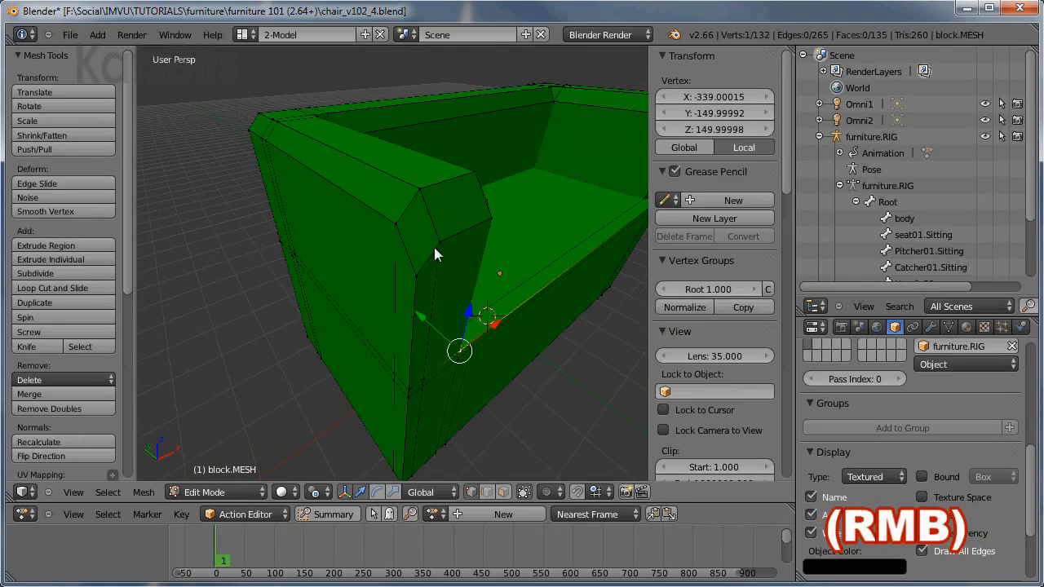
pyautogui.keyDown('shift'); pyautogui.rightClick(420, 274); pyautogui.keyUp('shift')
pyautogui.hotkey('alt', 'm')
pyautogui.click(423, 279)
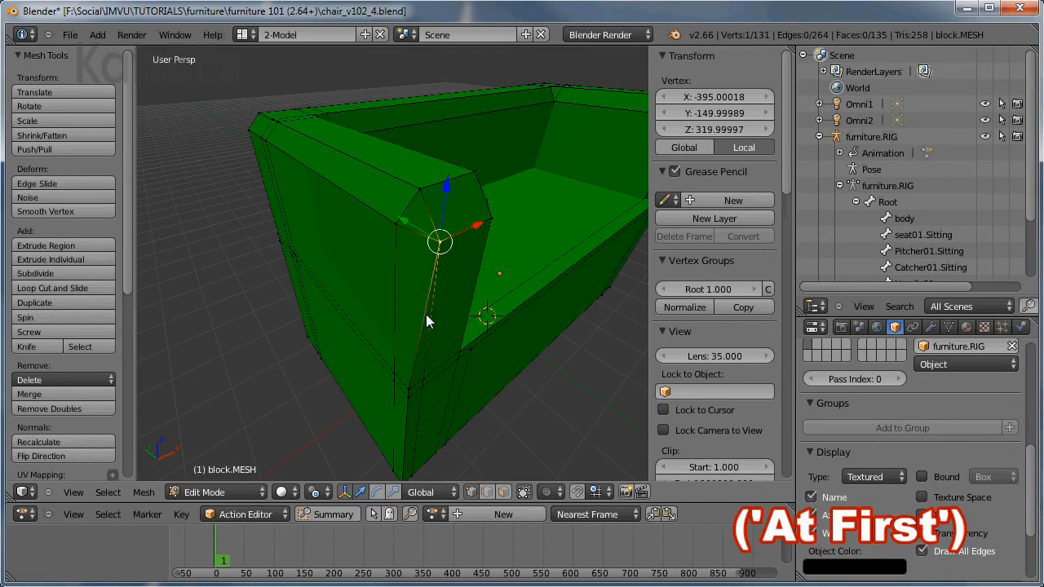
# On that opposite front corner, merge the outer vertices of both seat-height loops into their front-face neighbours using At First.
pyautogui.rightClick(424, 375)
pyautogui.keyDown('shift'); pyautogui.rightClick(414, 389); pyautogui.keyUp('shift')
pyautogui.hotkey('alt', 'm')
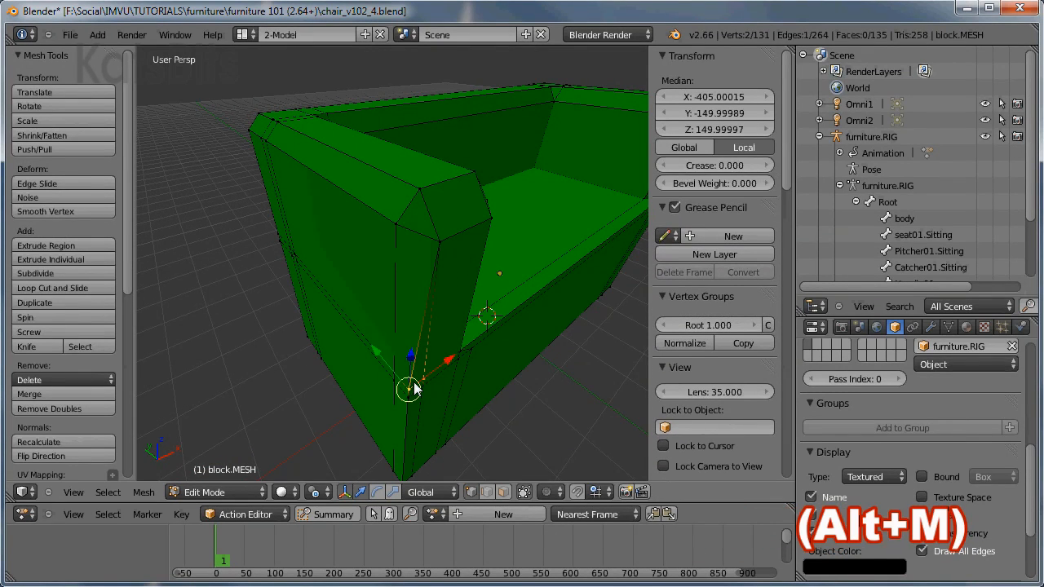
pyautogui.click(420, 382)
pyautogui.moveTo(420, 382); pyautogui.dragTo(438, 343, button='middle')
pyautogui.rightClick(422, 335)
pyautogui.keyDown('shift'); pyautogui.rightClick(406, 341); pyautogui.keyUp('shift')
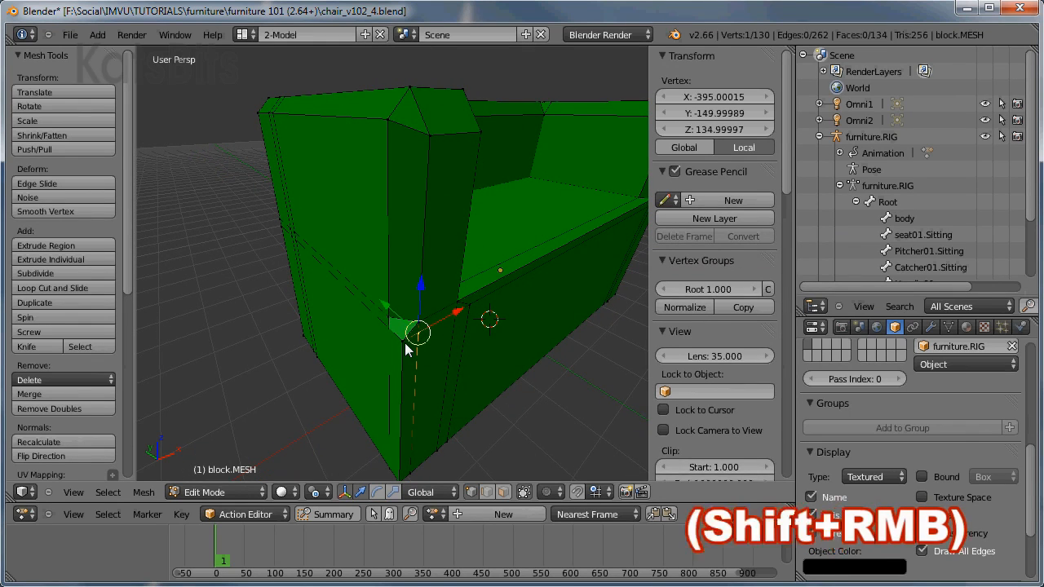
pyautogui.hotkey('alt', 'm')
pyautogui.click(410, 345)
# Merge the outer vertex at the base of the opposite front corner into its front-face neighbour using At First.
pyautogui.moveTo(435, 364); pyautogui.dragTo(436, 354, button='middle')
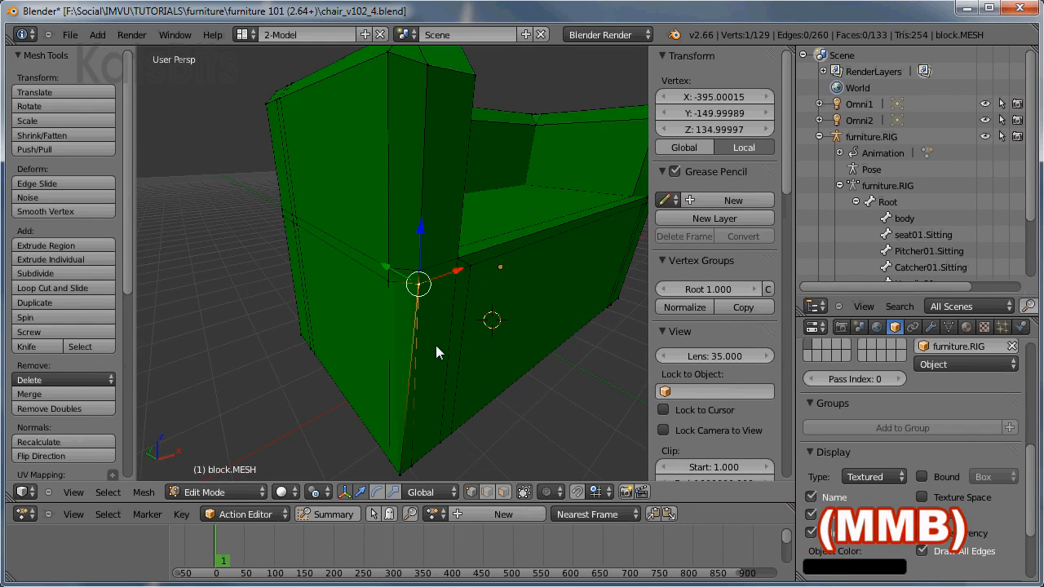
pyautogui.rightClick(411, 463)
pyautogui.keyDown('shift'); pyautogui.rightClick(401, 471); pyautogui.keyUp('shift')
pyautogui.hotkey('alt', 'm')
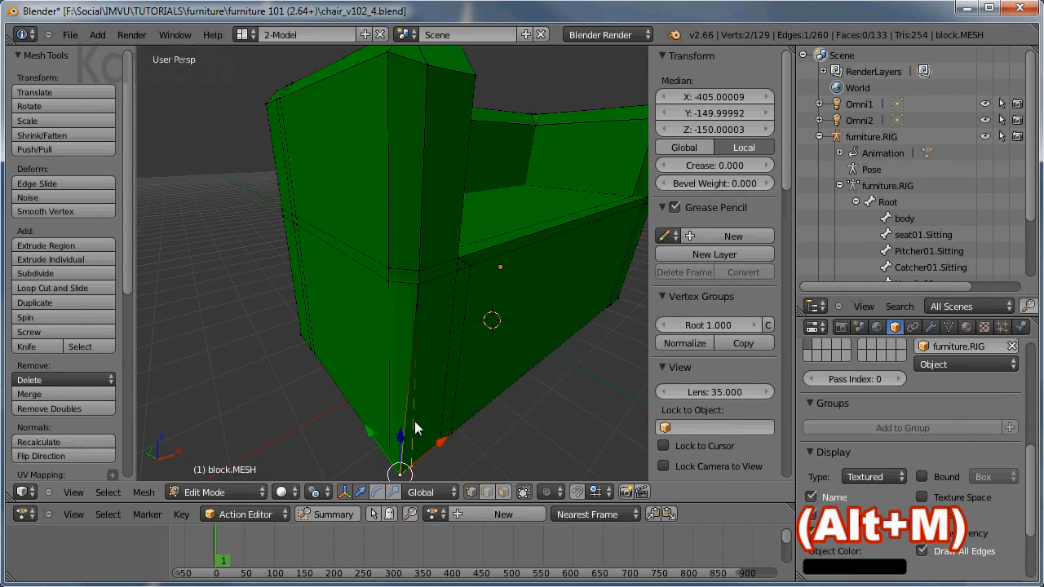
pyautogui.click(416, 424)
# Merge the three vertices of the small triangle where the seat's front edge meets this armrest into one vertex.
pyautogui.moveTo(427, 299); pyautogui.dragTo(366, 314, button='middle')
pyautogui.scroll(-2, 414, 343)
pyautogui.keyDown('shift'); pyautogui.moveTo(413, 344); pyautogui.dragTo(273, 337, button='middle'); pyautogui.keyUp('shift')
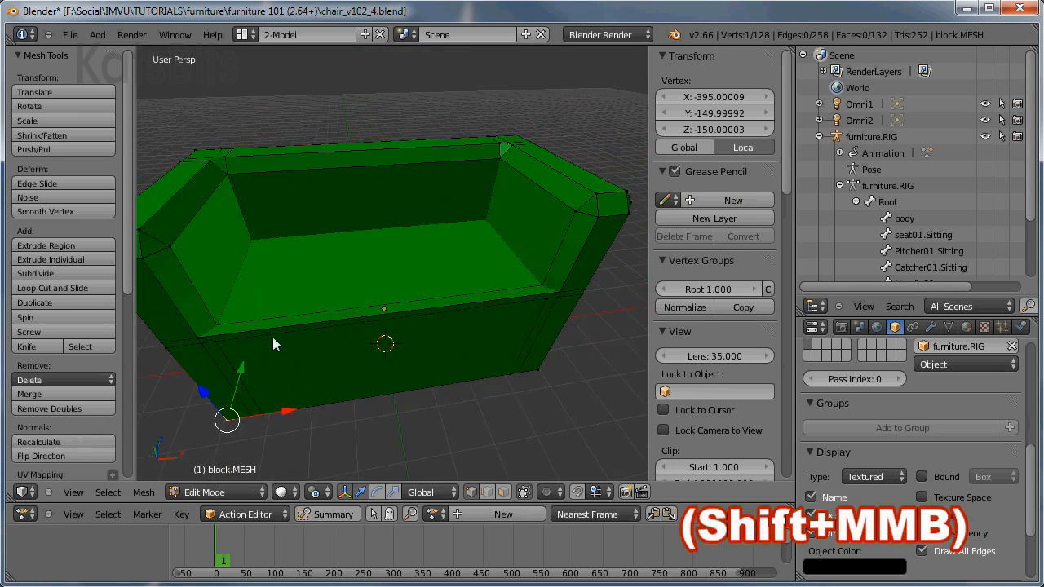
pyautogui.moveTo(390, 365); pyautogui.dragTo(244, 240, button='middle')
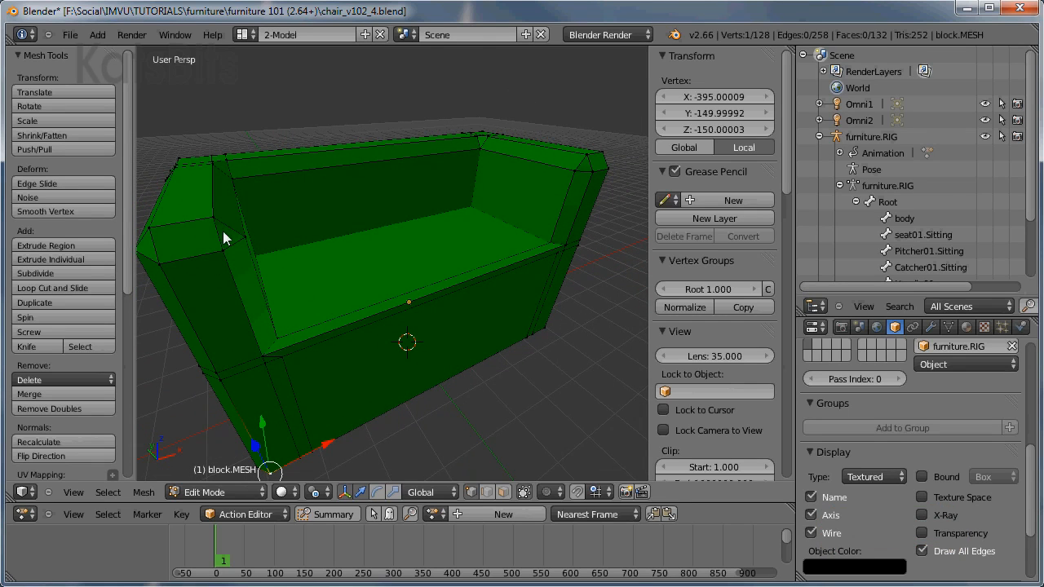
pyautogui.moveTo(578, 178); pyautogui.dragTo(355, 371, button='middle')
pyautogui.scroll(2, 416, 343)
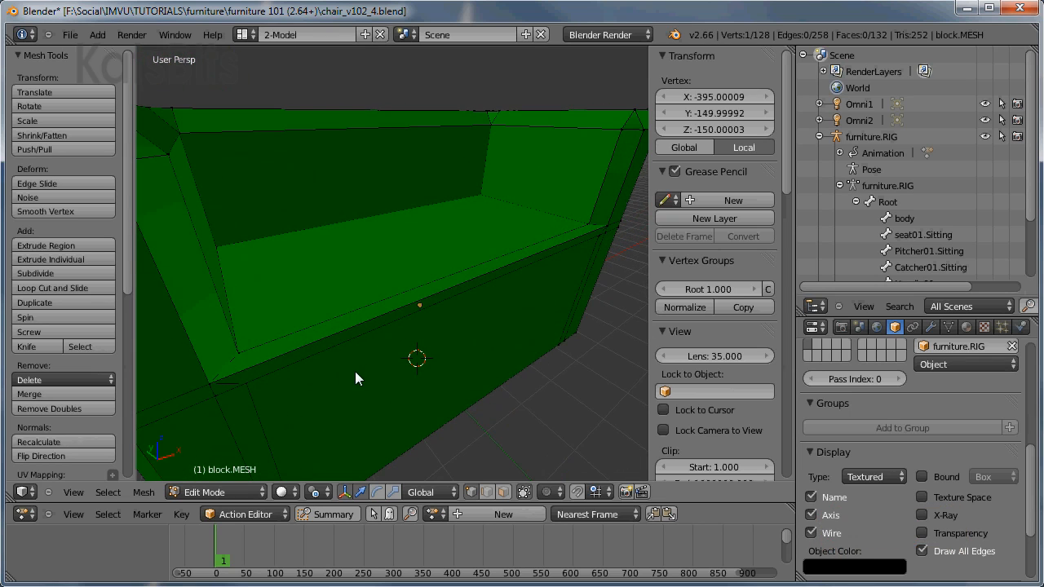
pyautogui.keyDown('shift'); pyautogui.moveTo(337, 422); pyautogui.dragTo(312, 296, button='middle'); pyautogui.keyUp('shift')
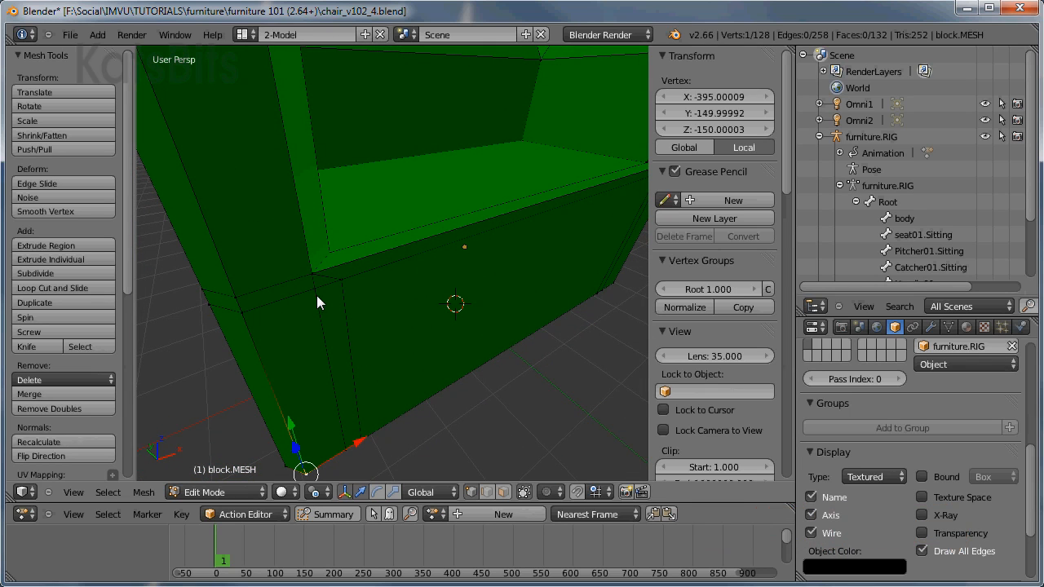
pyautogui.rightClick(317, 288)
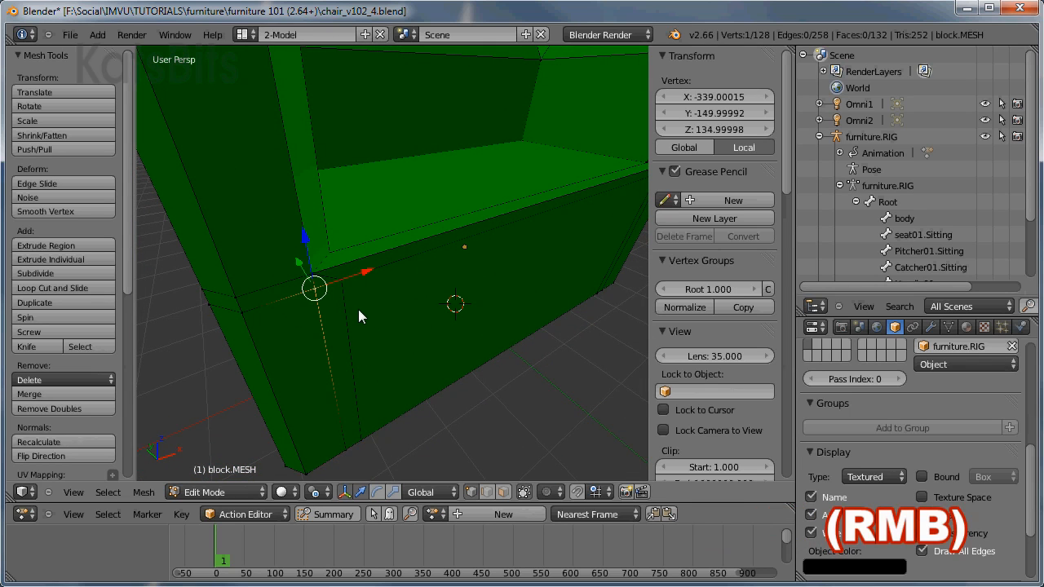
pyautogui.keyDown('shift'); pyautogui.rightClick(313, 276); pyautogui.keyUp('shift')
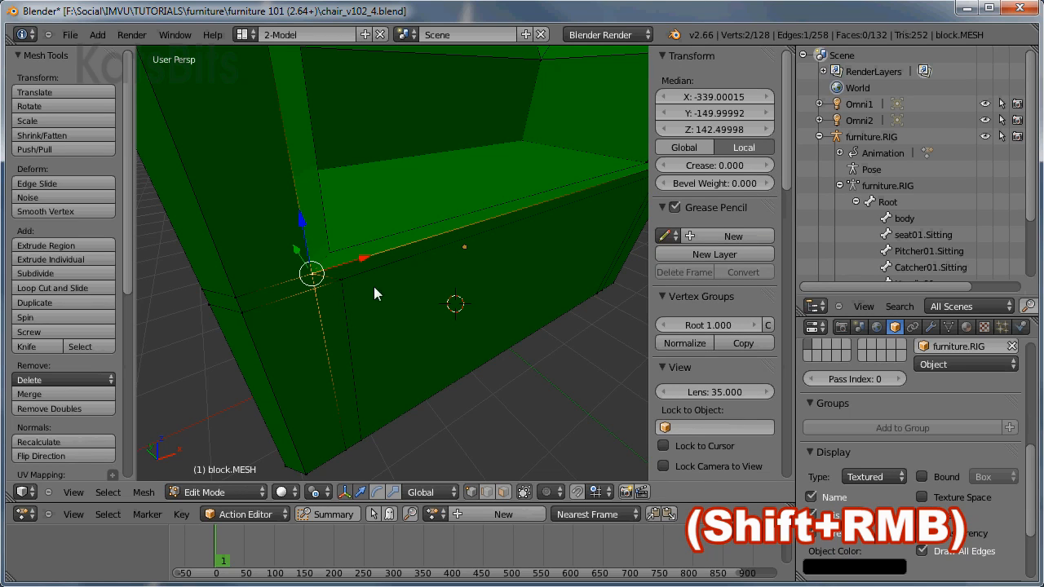
pyautogui.hotkey('alt', 'm')
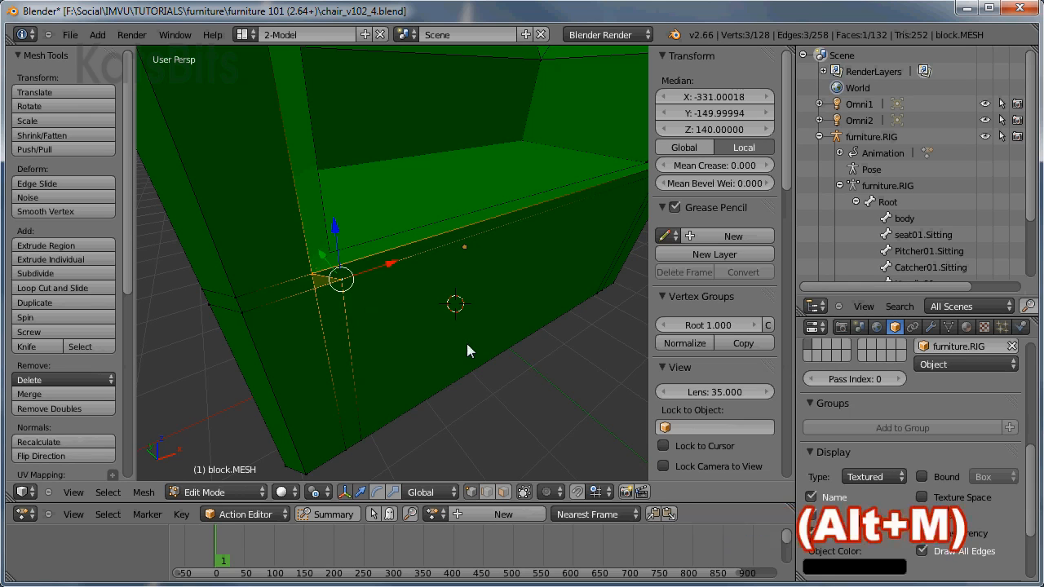
pyautogui.click(466, 343)
# At the other end of the seat's front edge, merge the small triangle's three vertices into the upper one using At First.
pyautogui.moveTo(467, 345); pyautogui.dragTo(386, 362, button='middle')
pyautogui.rightClick(404, 274)
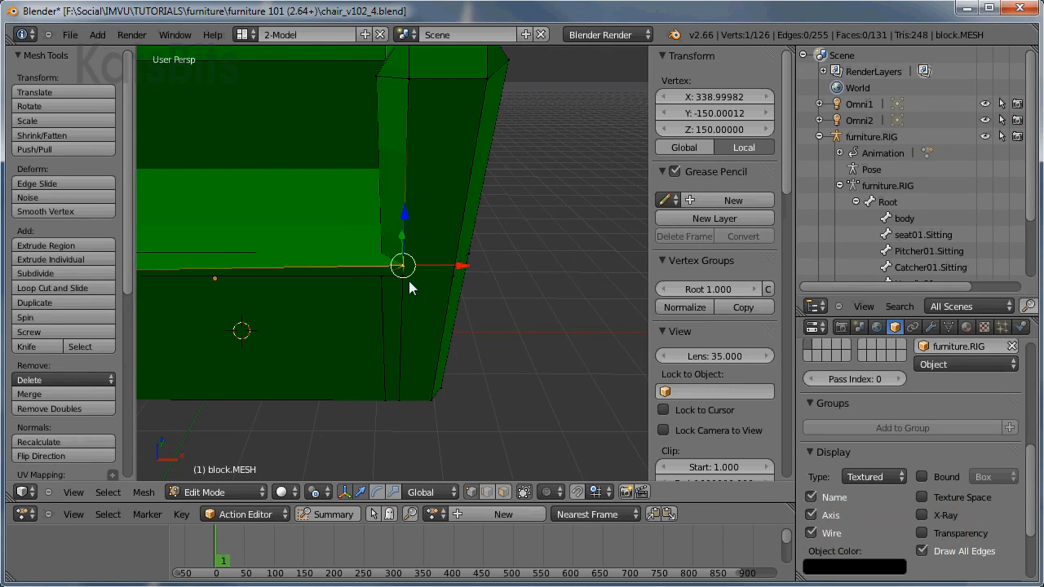
pyautogui.keyDown('shift'); pyautogui.rightClick(394, 299); pyautogui.keyUp('shift')
pyautogui.hotkey('alt', 'm')
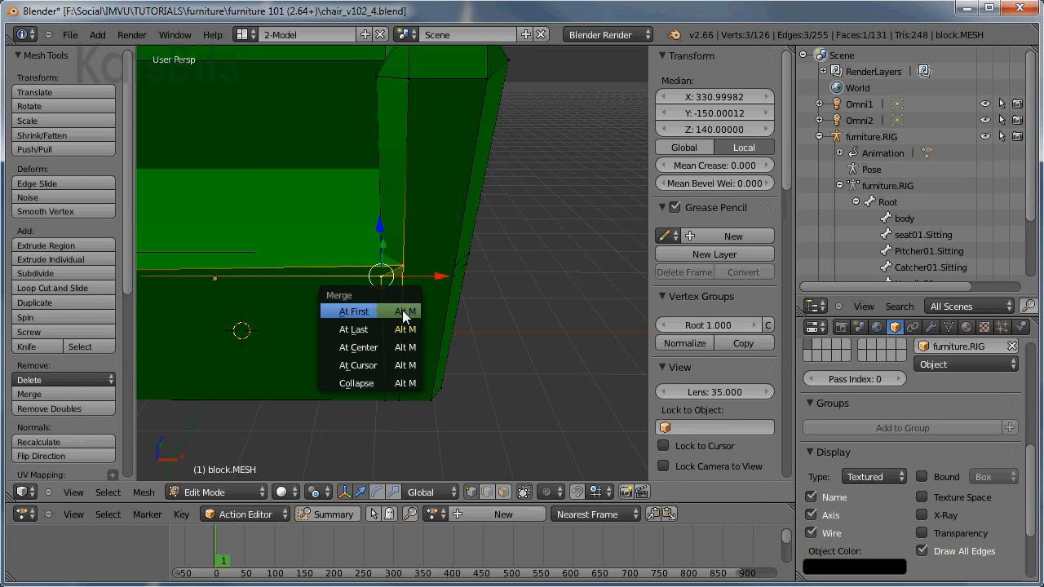
pyautogui.click(401, 315)
# Select the ten vertices of the two vertical loops beside one rear corner of the backrest and remove them with Limited Dissolve.
pyautogui.moveTo(415, 395); pyautogui.dragTo(465, 380, button='middle')
pyautogui.scroll(-3, 526, 363)
pyautogui.scroll(2, 446, 375)
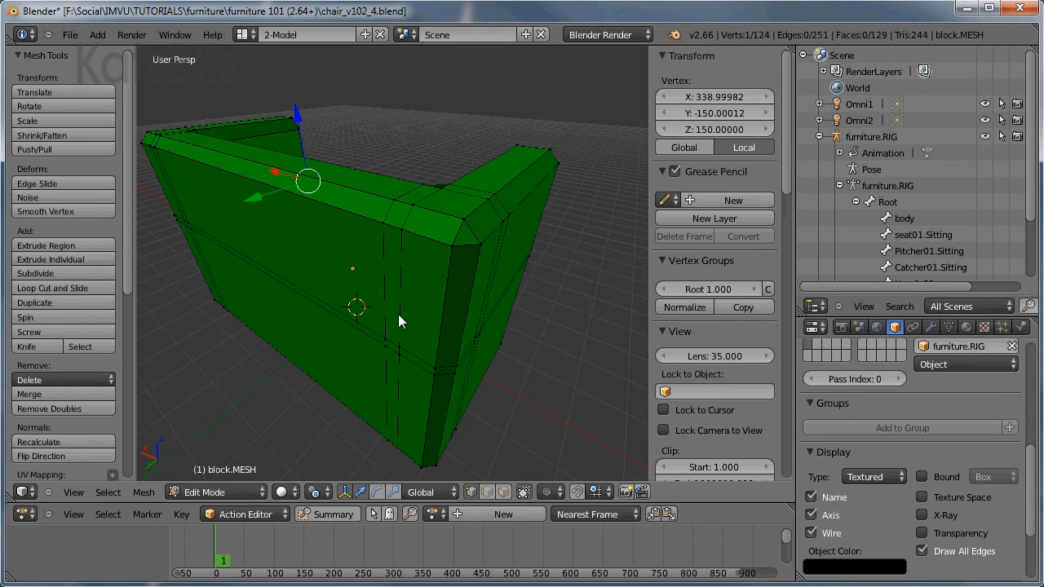
pyautogui.rightClick(430, 242)
pyautogui.keyDown('shift'); pyautogui.rightClick(437, 327); pyautogui.keyUp('shift')
pyautogui.keyDown('shift'); pyautogui.rightClick(415, 351); pyautogui.keyUp('shift')
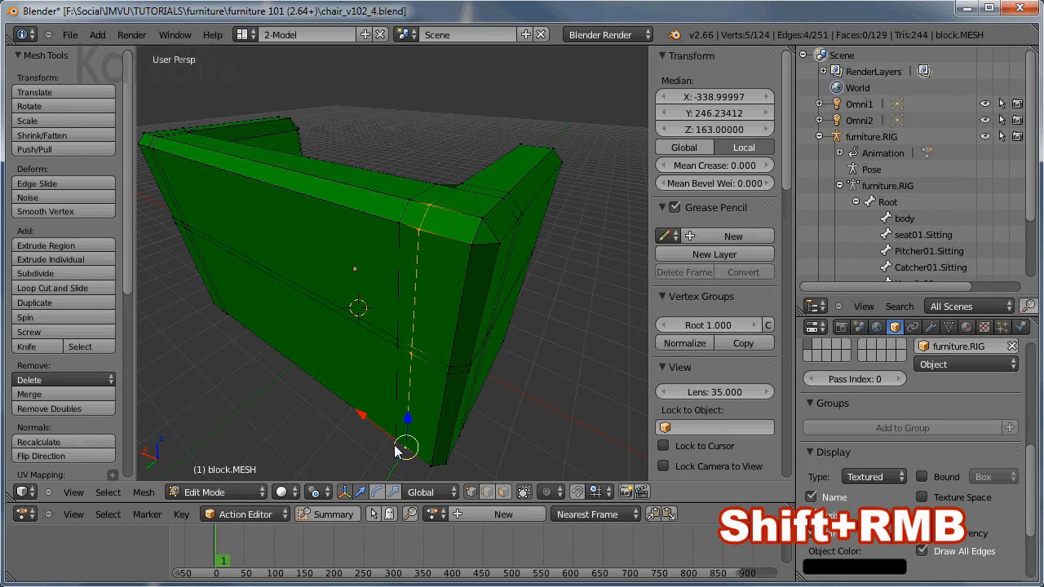
pyautogui.keyDown('shift'); pyautogui.rightClick(396, 451); pyautogui.keyUp('shift')
pyautogui.keyDown('shift'); pyautogui.rightClick(399, 361); pyautogui.keyUp('shift')
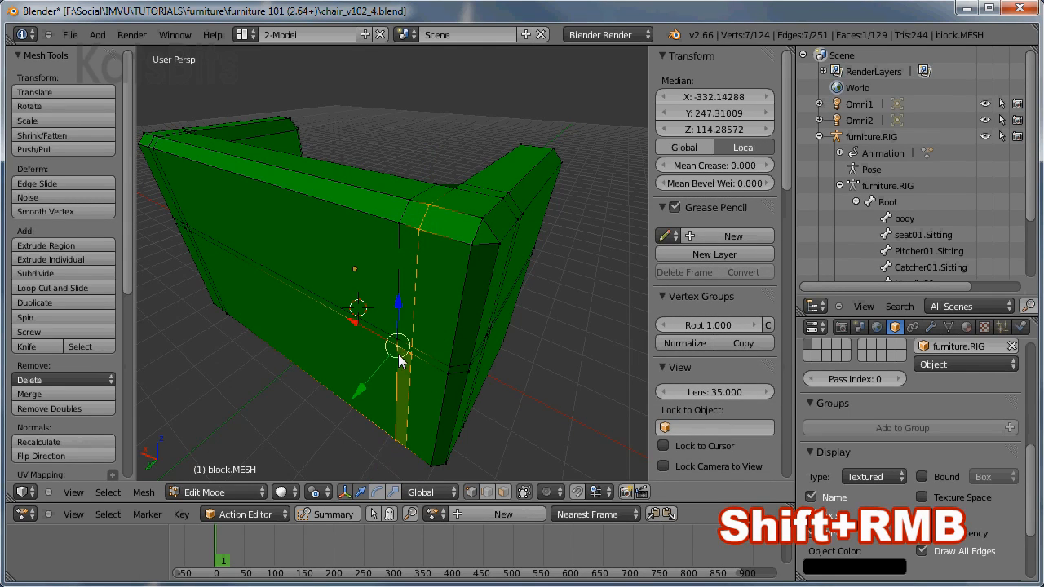
pyautogui.keyDown('shift'); pyautogui.rightClick(408, 210); pyautogui.keyUp('shift')
pyautogui.keyDown('shift'); pyautogui.rightClick(419, 210); pyautogui.keyUp('shift')
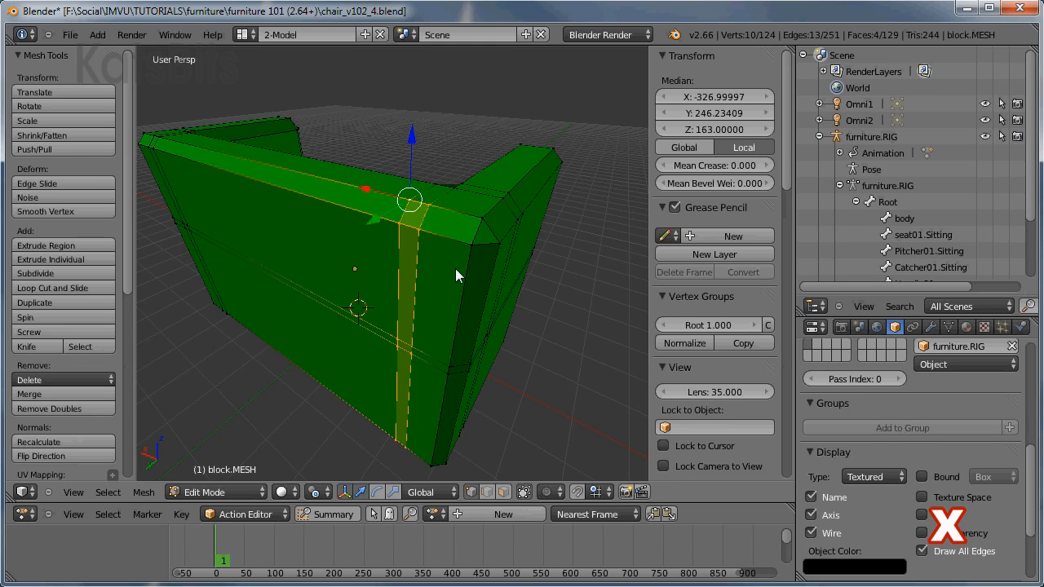
pyautogui.press('x')
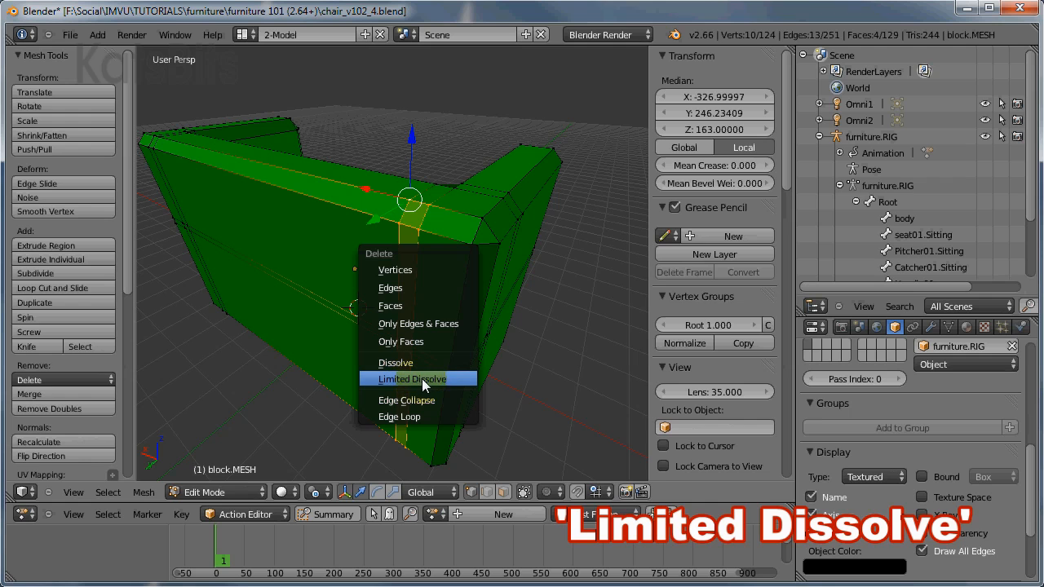
pyautogui.click(422, 378)
pyautogui.moveTo(354, 345); pyautogui.dragTo(368, 316, button='middle')
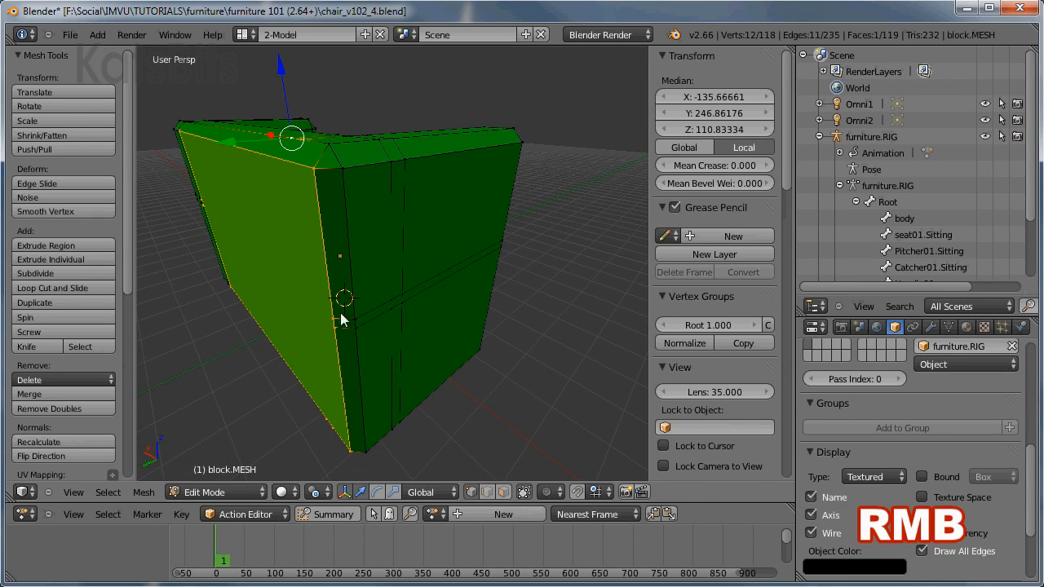
# Select the leftover loop vertices across this rear corner and the adjoining armrest's outer face, and remove them with Limited Dissolve.
pyautogui.rightClick(336, 316)
pyautogui.keyDown('shift'); pyautogui.rightClick(357, 315); pyautogui.keyUp('shift')
pyautogui.keyDown('shift'); pyautogui.rightClick(356, 329); pyautogui.keyUp('shift')
pyautogui.keyDown('shift'); pyautogui.rightClick(335, 329); pyautogui.keyUp('shift')
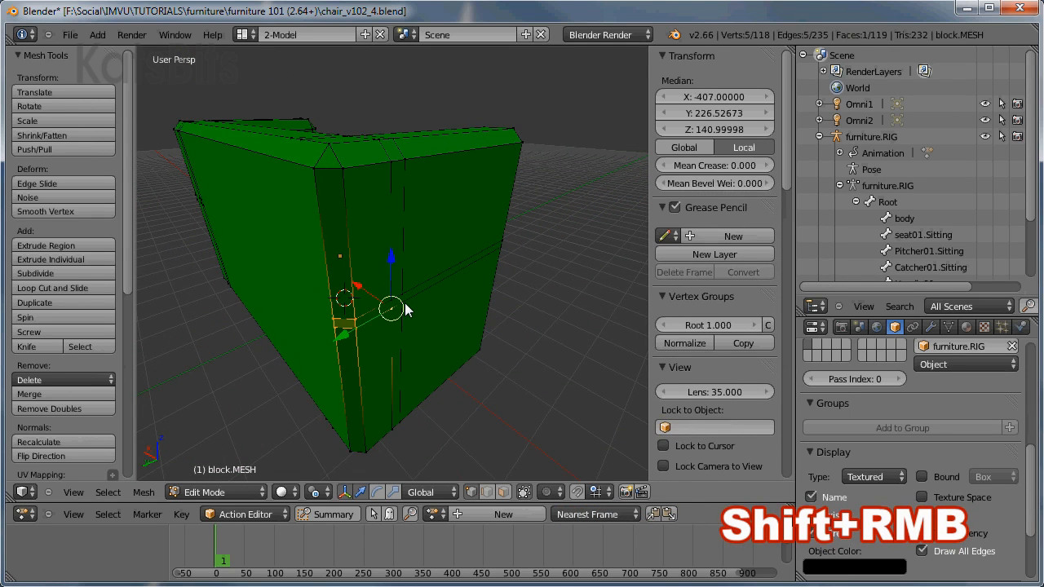
pyautogui.keyDown('shift'); pyautogui.rightClick(397, 299); pyautogui.keyUp('shift')
pyautogui.moveTo(432, 325); pyautogui.dragTo(383, 315, button='middle')
pyautogui.scroll(5, 383, 315)
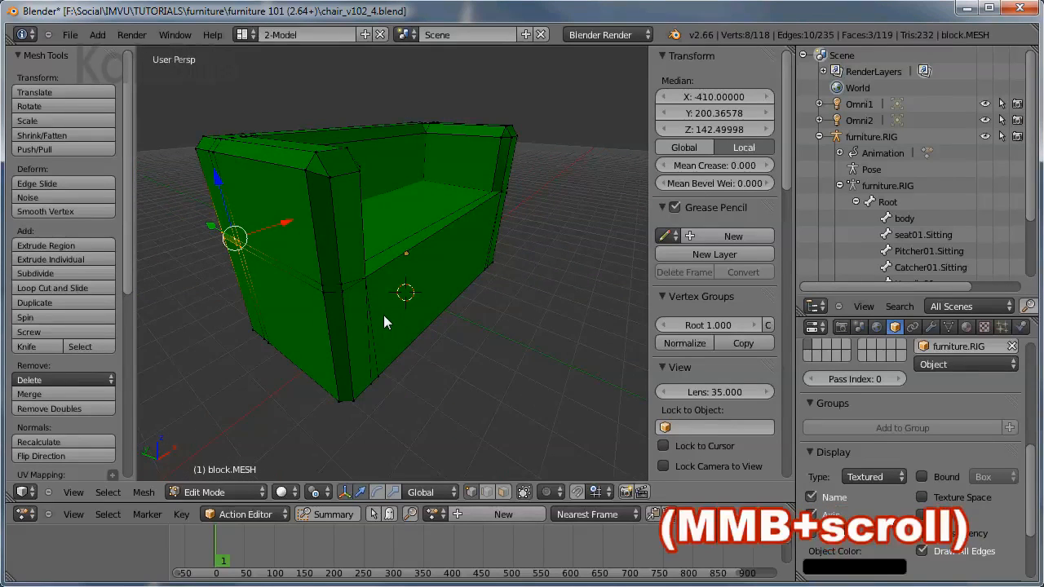
pyautogui.press('x')
pyautogui.click(326, 319)
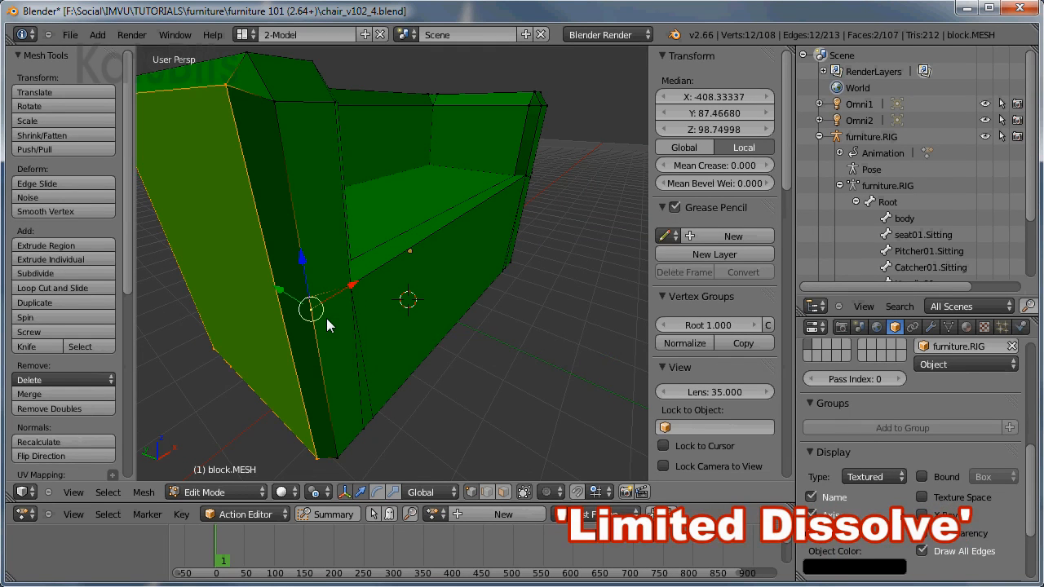
# Select the eight vertices of the two vertical loops beside the backrest's other rear corner and remove them with Limited Dissolve.
pyautogui.moveTo(292, 326); pyautogui.dragTo(363, 317, button='middle')
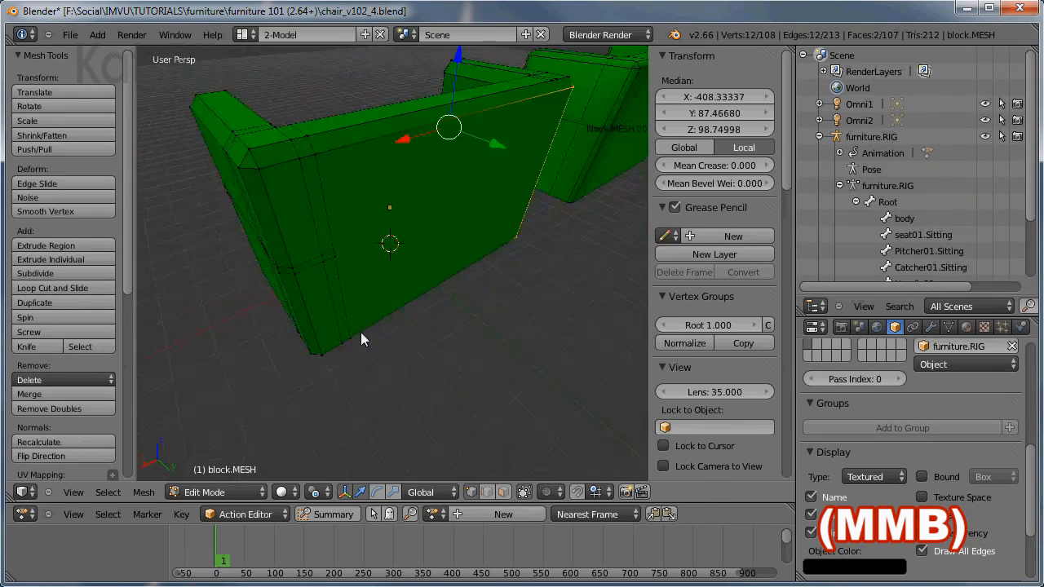
pyautogui.rightClick(362, 323)
pyautogui.keyDown('shift'); pyautogui.rightClick(402, 308); pyautogui.keyUp('shift')
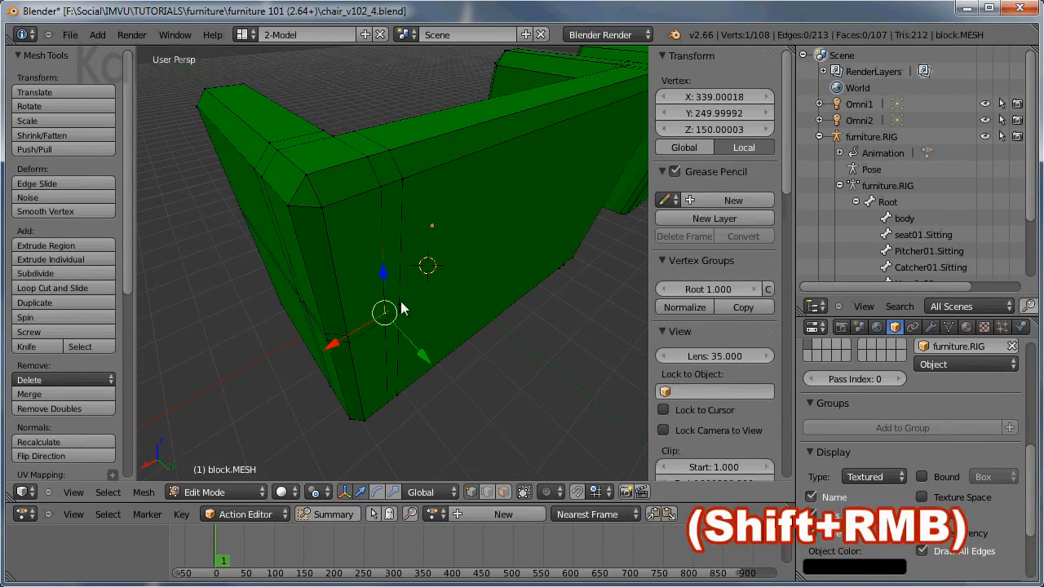
pyautogui.keyDown('shift'); pyautogui.rightClick(401, 308); pyautogui.keyUp('shift')
pyautogui.keyDown('shift'); pyautogui.rightClick(395, 173); pyautogui.keyUp('shift')
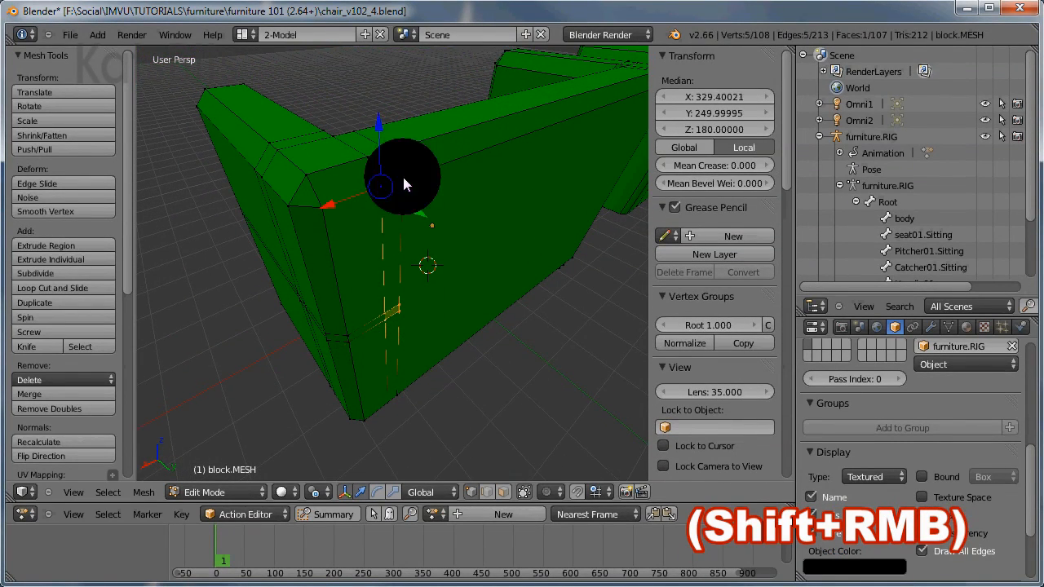
pyautogui.keyDown('shift'); pyautogui.rightClick(387, 403); pyautogui.keyUp('shift')
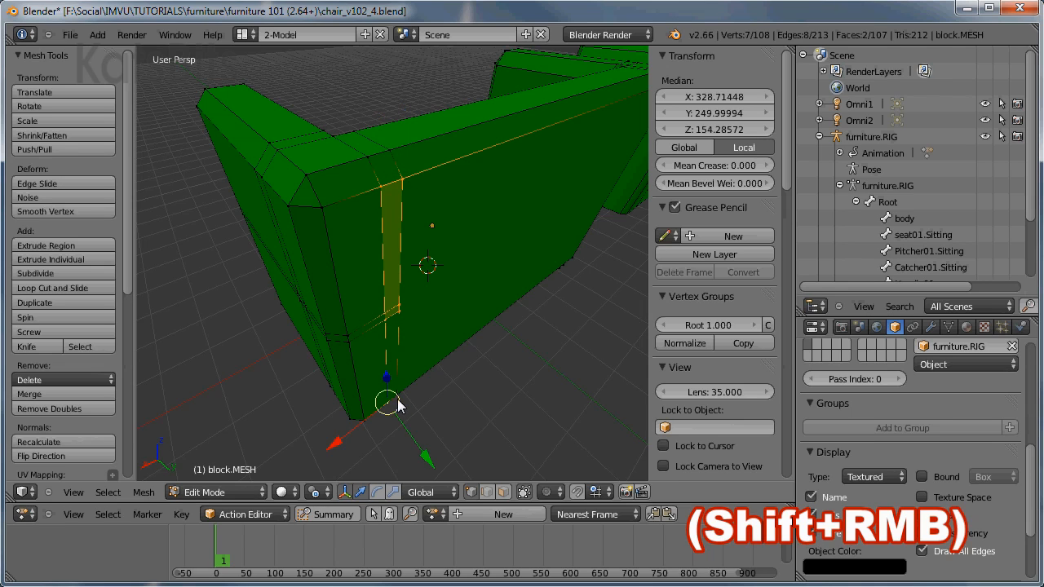
pyautogui.keyDown('shift'); pyautogui.rightClick(397, 394); pyautogui.keyUp('shift')
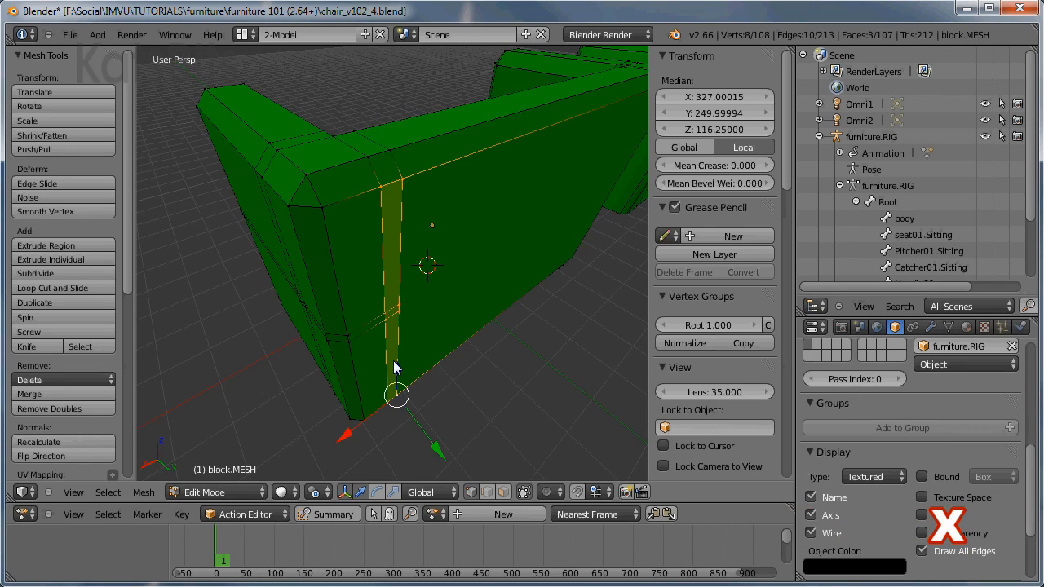
pyautogui.press('x')
pyautogui.click(393, 362)
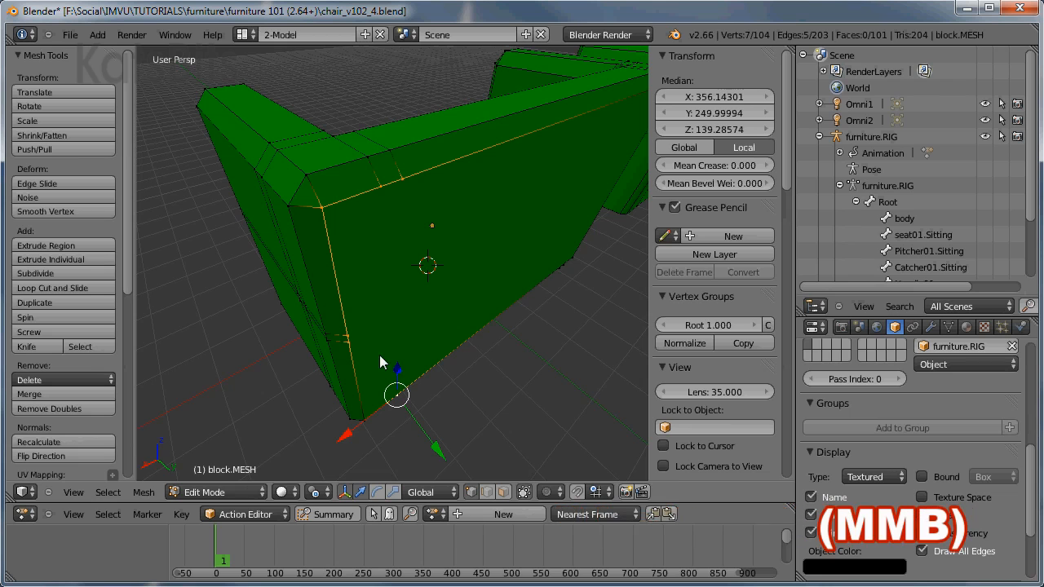
# Add the loop vertices across this rear corner and the armrest's outer face to the selection, and remove them with Limited Dissolve.
pyautogui.moveTo(380, 362); pyautogui.dragTo(417, 347, button='middle')
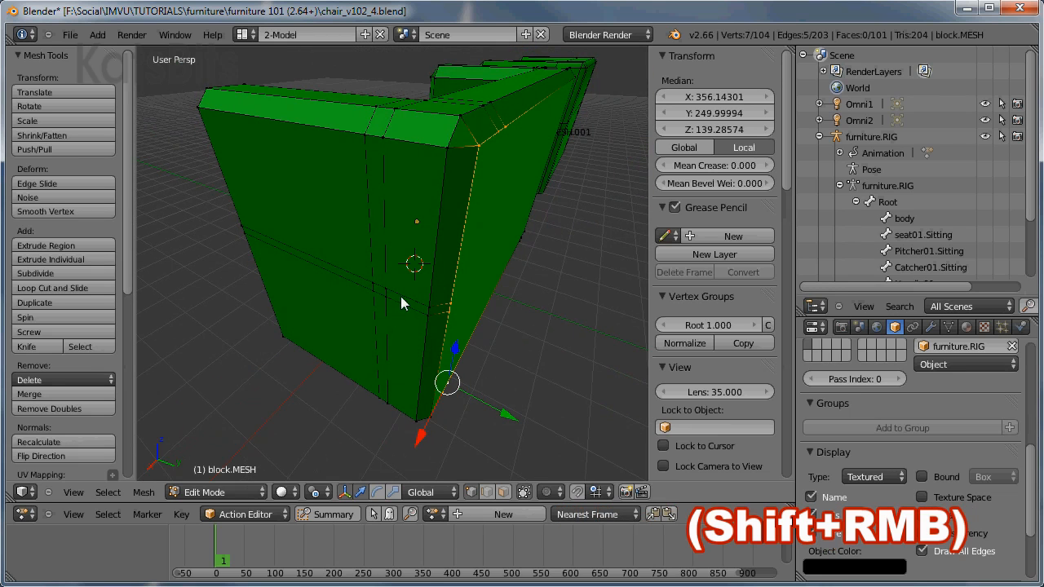
pyautogui.keyDown('shift'); pyautogui.rightClick(399, 301); pyautogui.keyUp('shift')
pyautogui.keyDown('shift'); pyautogui.rightClick(397, 311); pyautogui.keyUp('shift')
pyautogui.keyDown('shift'); pyautogui.rightClick(390, 296); pyautogui.keyUp('shift')
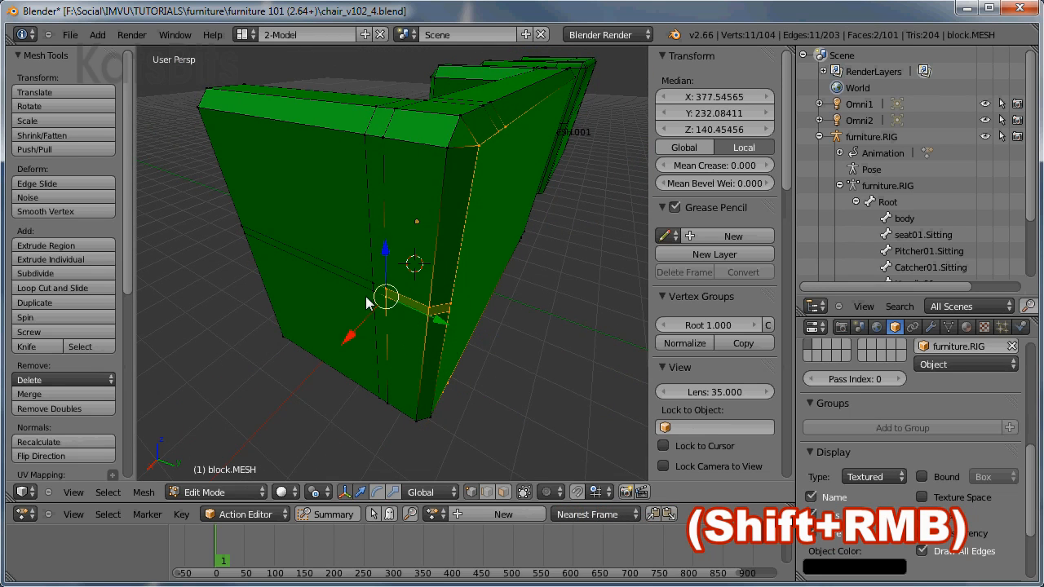
pyautogui.press('x')
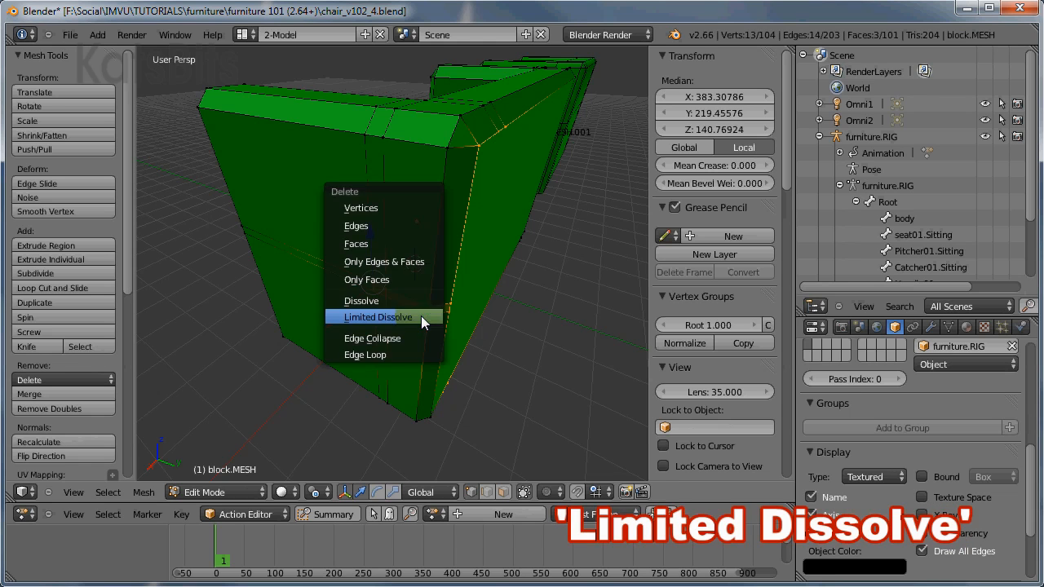
pyautogui.click(421, 316)
# Select the four vertices where the horizontal loops cross this armrest's front corner bevel and apply Limited Dissolve.
pyautogui.moveTo(371, 316); pyautogui.dragTo(462, 308, button='middle')
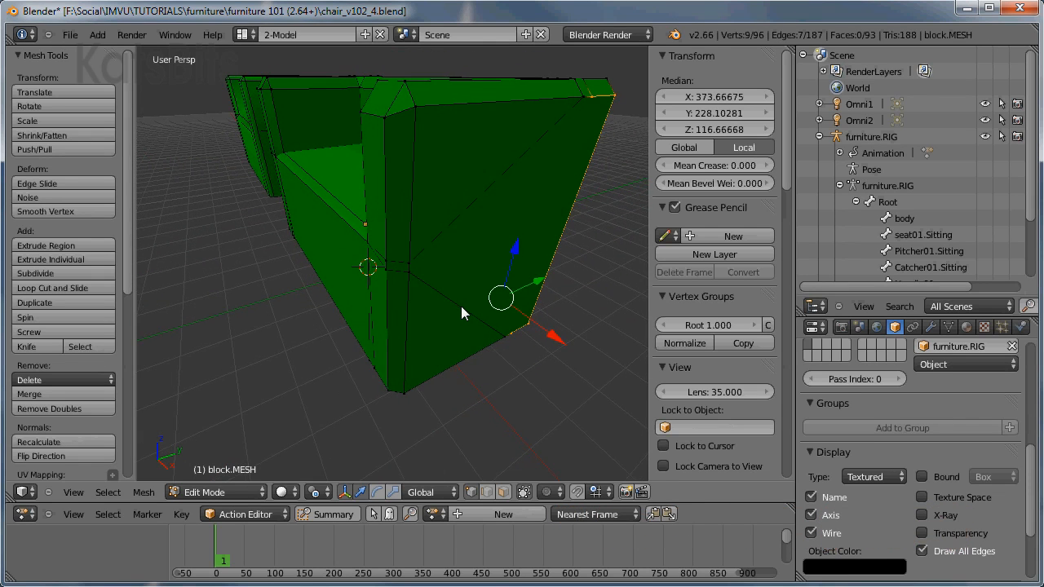
pyautogui.rightClick(408, 267)
pyautogui.keyDown('shift'); pyautogui.rightClick(413, 278); pyautogui.keyUp('shift')
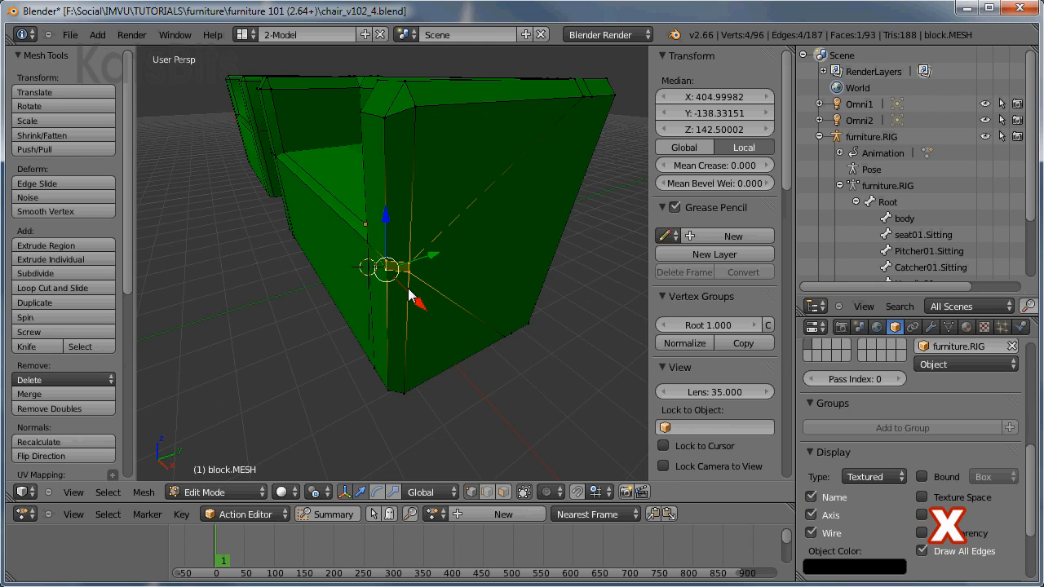
pyautogui.press('x')
pyautogui.click(412, 294)
# Merge the two stray vertices on the front corner bevel's outer edge into its base vertex using At First.
pyautogui.moveTo(414, 302)
pyautogui.mouseDown(button='middle')
pyautogui.moveTo(460, 287)
pyautogui.moveTo(403, 307)
pyautogui.moveTo(311, 307)
pyautogui.moveTo(423, 292)
pyautogui.moveTo(404, 323)
pyautogui.moveTo(420, 274)
pyautogui.moveTo(411, 287)
pyautogui.mouseUp(button='middle')
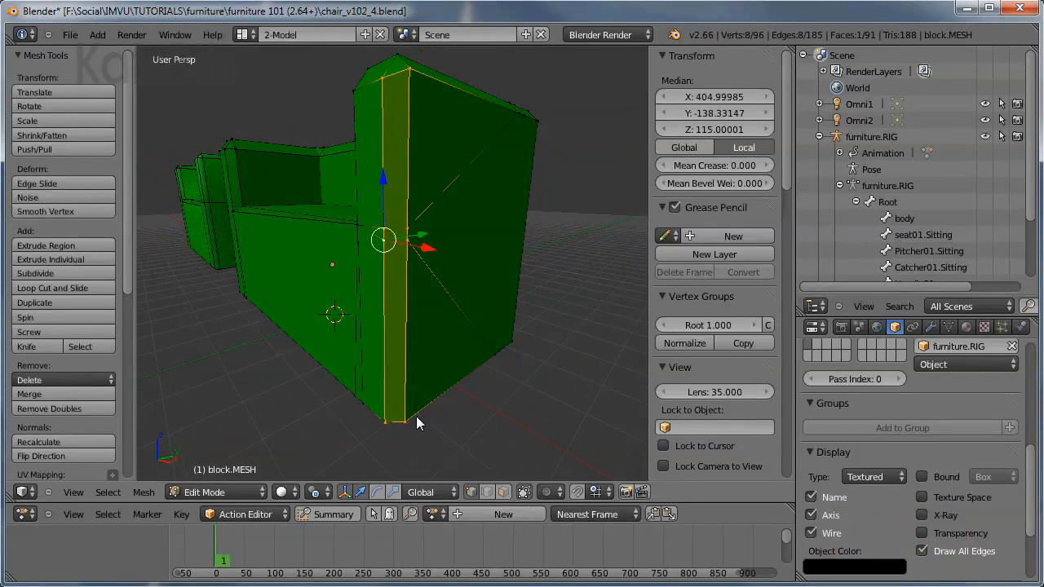
pyautogui.rightClick(412, 419)
pyautogui.keyDown('shift'); pyautogui.rightClick(410, 234); pyautogui.keyUp('shift')
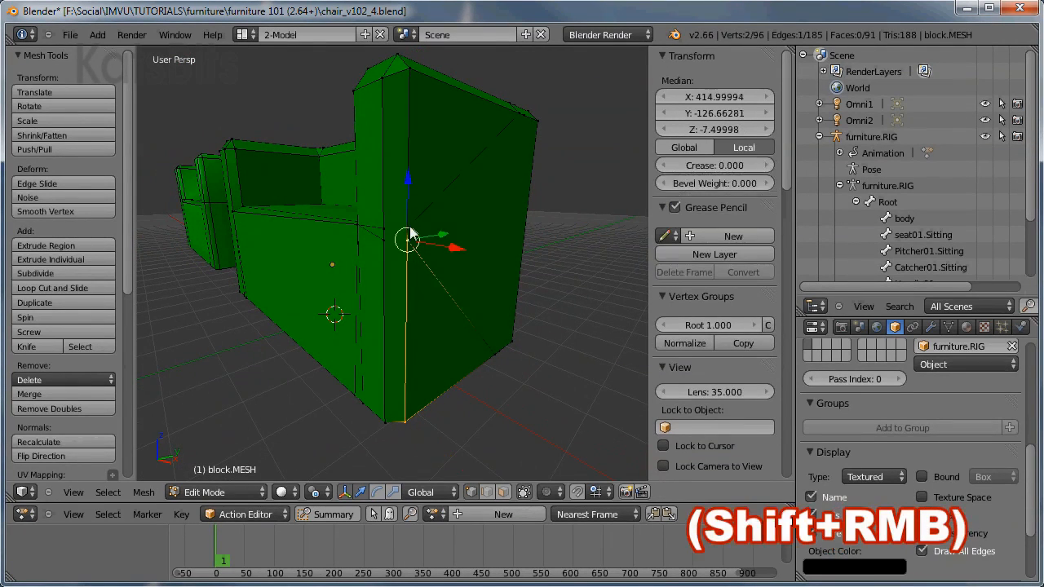
pyautogui.hotkey('alt', 'm')
pyautogui.click(473, 276)
# Merge the two neighbouring top vertices at the inner corner between backrest and armrest using At First.
pyautogui.moveTo(473, 272); pyautogui.dragTo(356, 356, button='middle')
pyautogui.scroll(5, 356, 357)
pyautogui.moveTo(473, 375); pyautogui.dragTo(378, 338, button='middle')
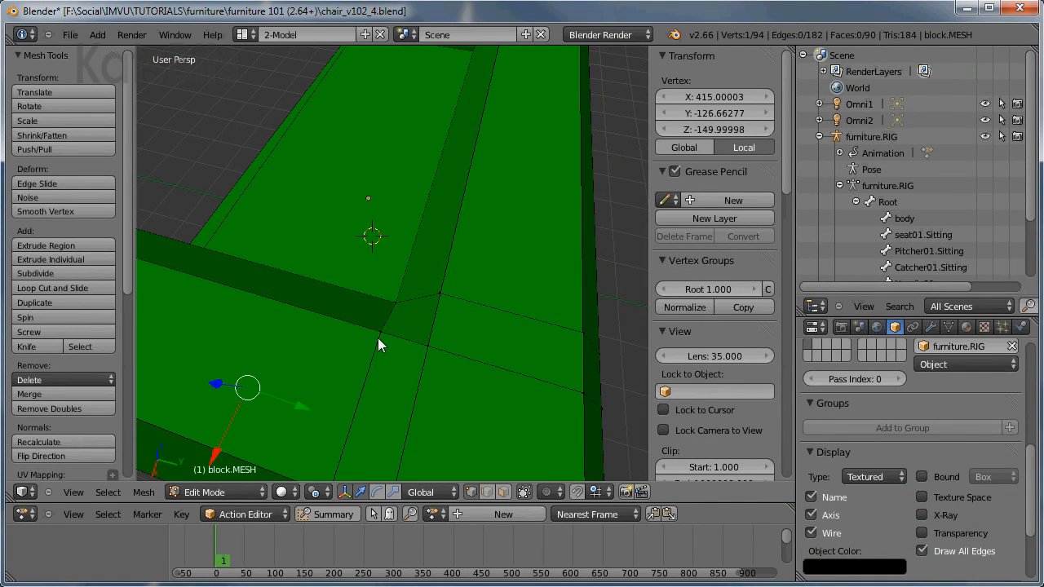
pyautogui.rightClick(378, 338)
pyautogui.keyDown('shift'); pyautogui.rightClick(429, 347); pyautogui.keyUp('shift')
pyautogui.hotkey('alt', 'm')
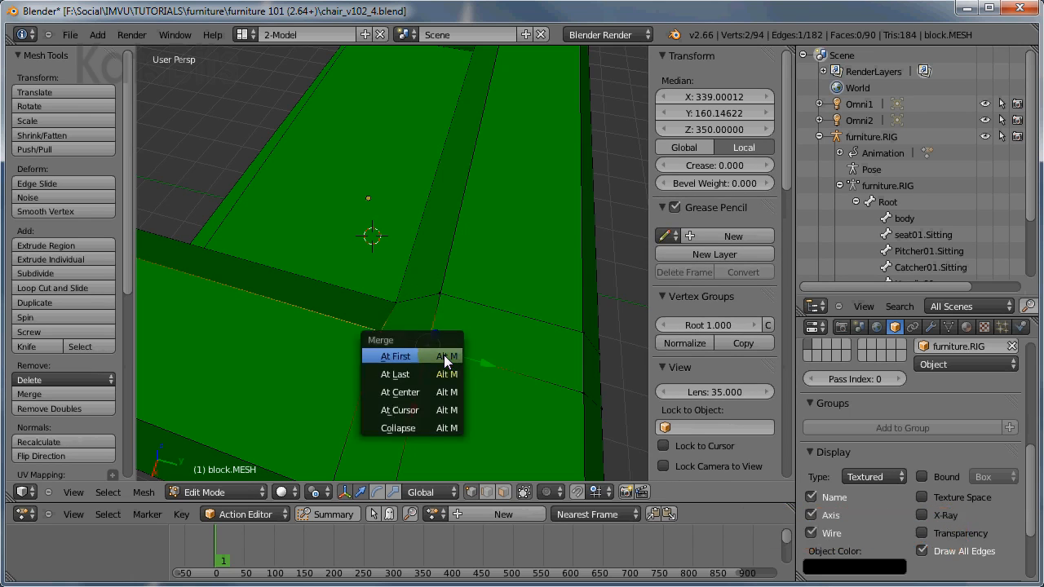
pyautogui.click(446, 356)
# Merge the two loop vertices on the armrest's upper outer bevel edge into the rear corner vertex using At First.
pyautogui.moveTo(396, 364); pyautogui.dragTo(399, 347, button='middle')
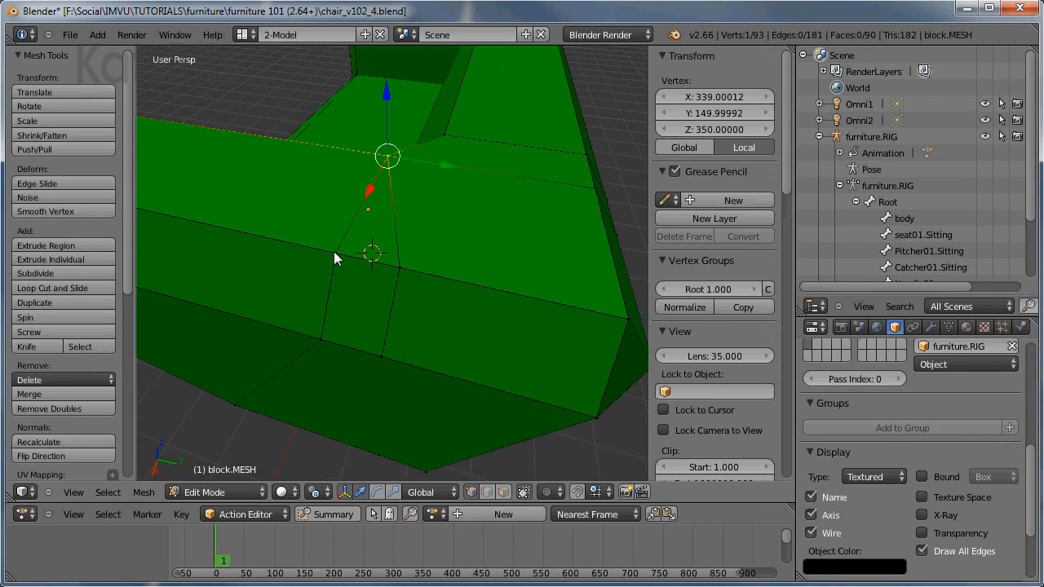
pyautogui.rightClick(628, 325)
pyautogui.keyDown('shift'); pyautogui.rightClick(398, 267); pyautogui.keyUp('shift')
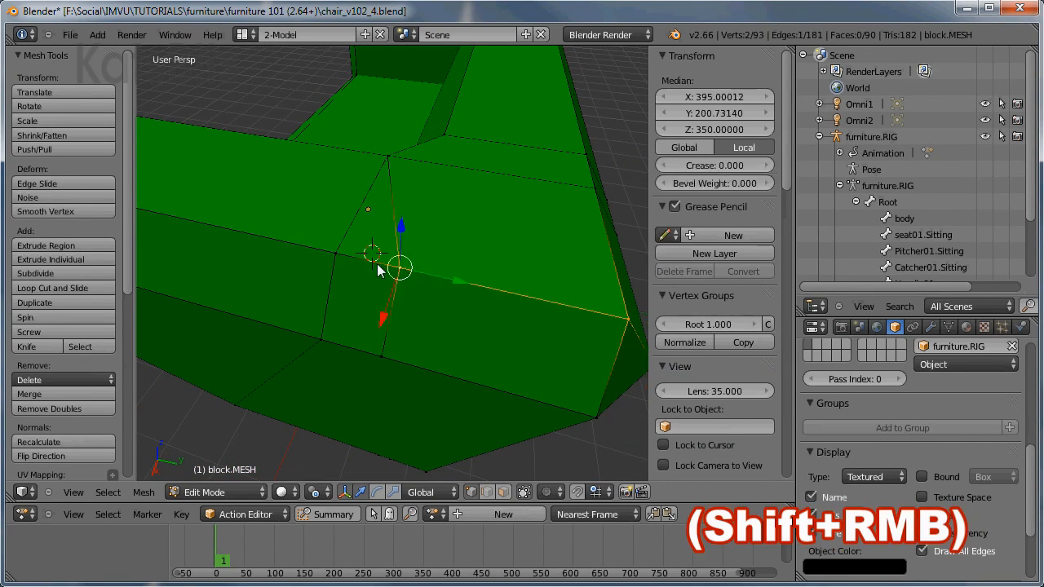
pyautogui.keyDown('shift'); pyautogui.rightClick(335, 252); pyautogui.keyUp('shift')
pyautogui.hotkey('alt', 'm')
pyautogui.click(379, 278)
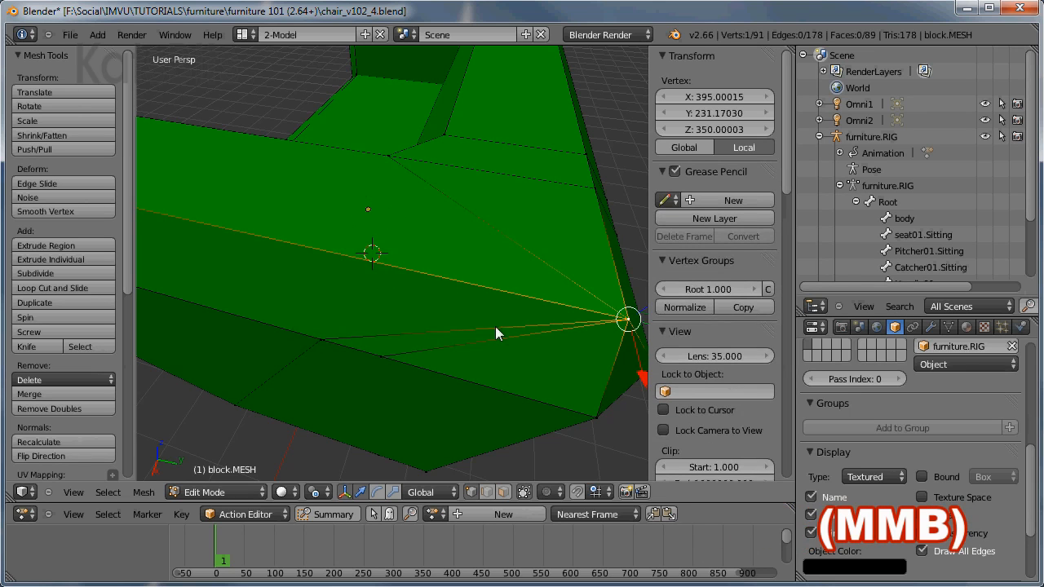
# Merge the two loop vertices on the armrest's lower outer bevel edge into the rear corner vertex using At First.
pyautogui.moveTo(496, 334); pyautogui.dragTo(496, 263, button='middle')
pyautogui.rightClick(493, 269)
pyautogui.keyDown('shift'); pyautogui.rightClick(293, 218); pyautogui.keyUp('shift')
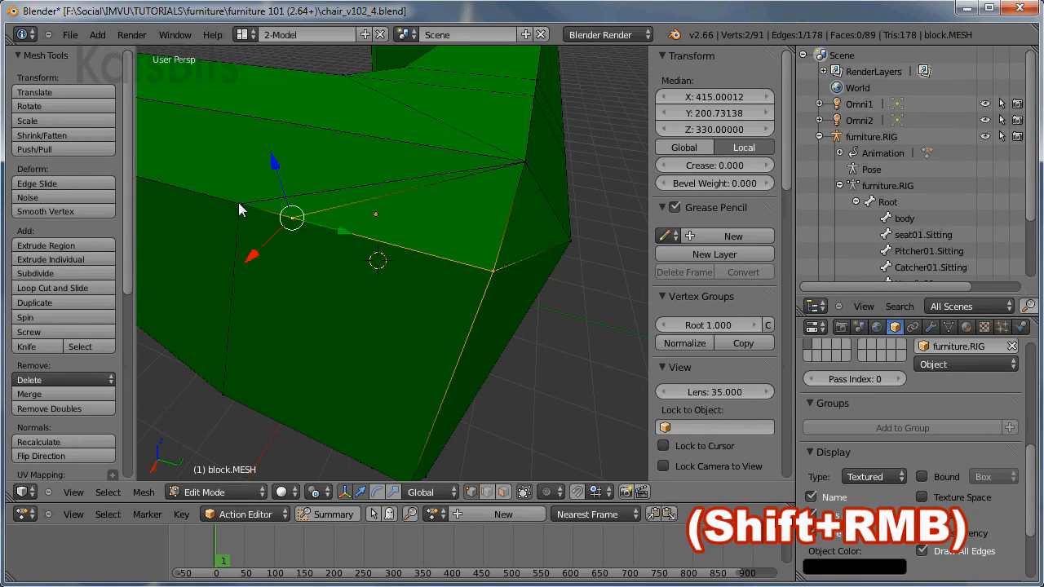
pyautogui.keyDown('shift'); pyautogui.rightClick(239, 203); pyautogui.keyUp('shift')
pyautogui.hotkey('alt', 'm')
pyautogui.click(350, 278)
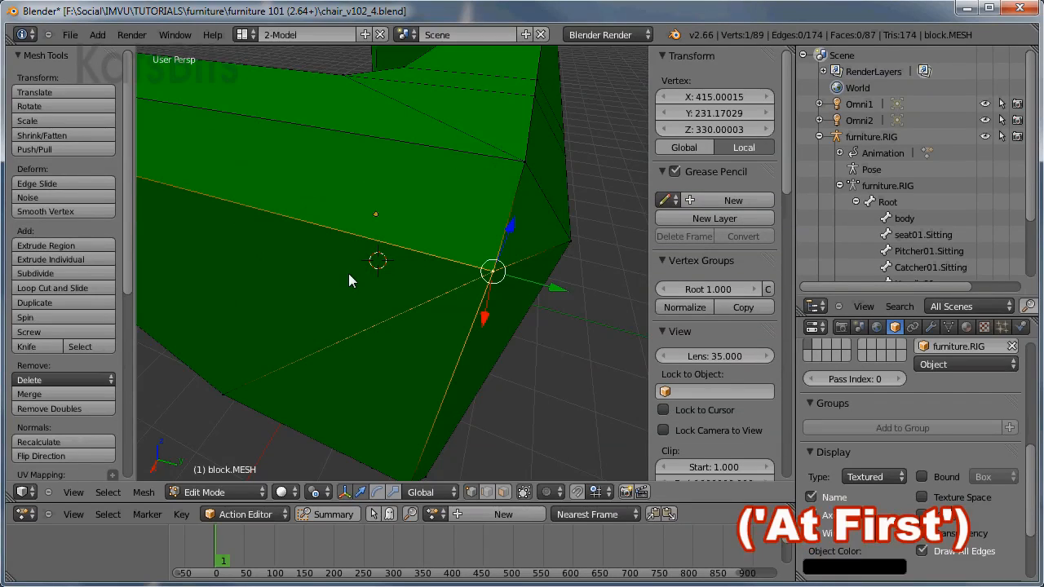
# Merge the two loop vertices on the backrest's upper rear bevel edge into this corner's top vertex using At First.
pyautogui.scroll(-4, 450, 326)
pyautogui.moveTo(449, 326); pyautogui.dragTo(400, 342, button='middle')
pyautogui.rightClick(338, 287)
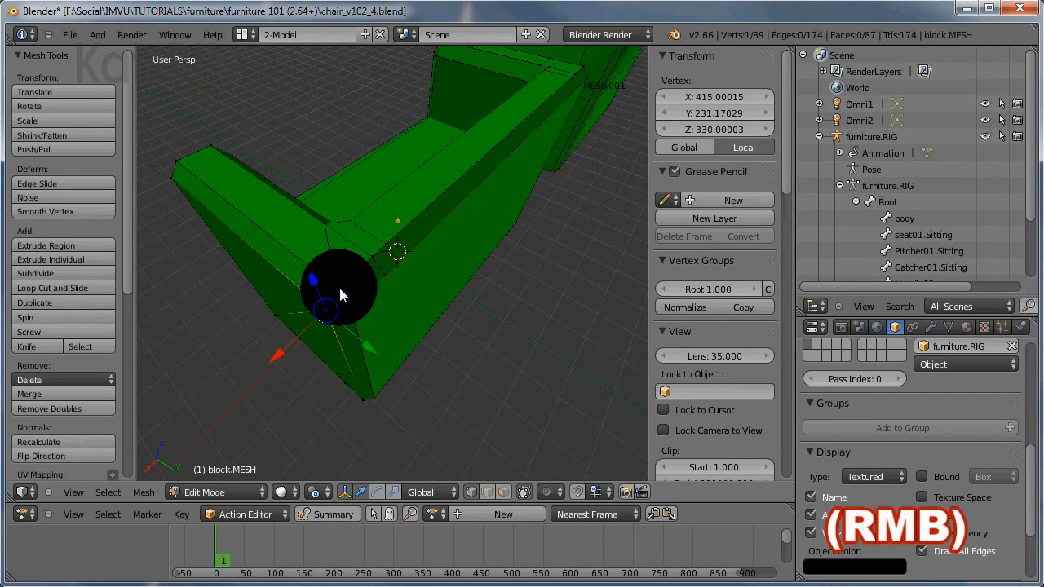
pyautogui.keyDown('shift'); pyautogui.rightClick(371, 259); pyautogui.keyUp('shift')
pyautogui.keyDown('shift'); pyautogui.rightClick(387, 247); pyautogui.keyUp('shift')
pyautogui.hotkey('alt', 'm')
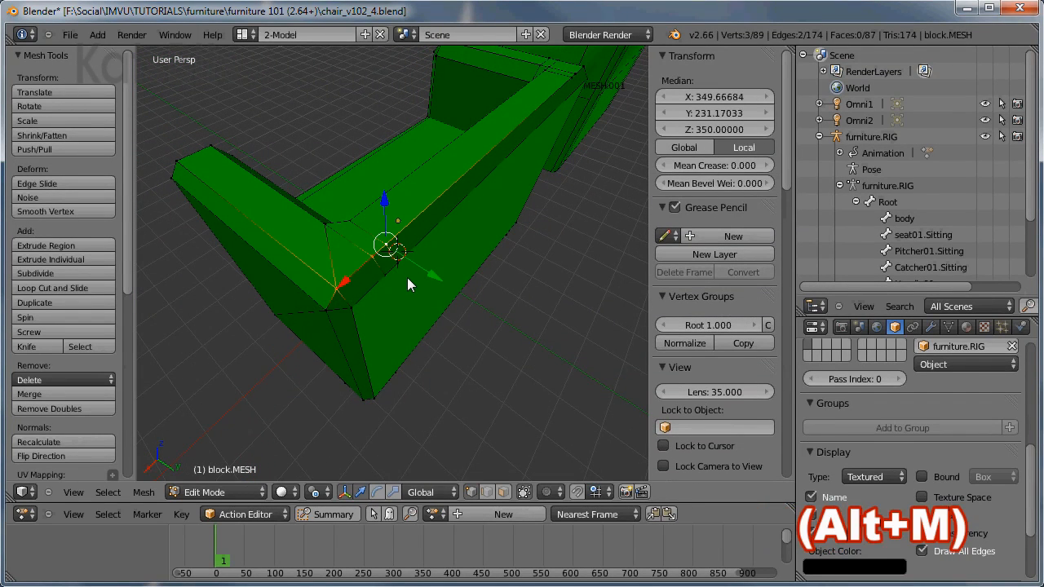
pyautogui.click(407, 278)
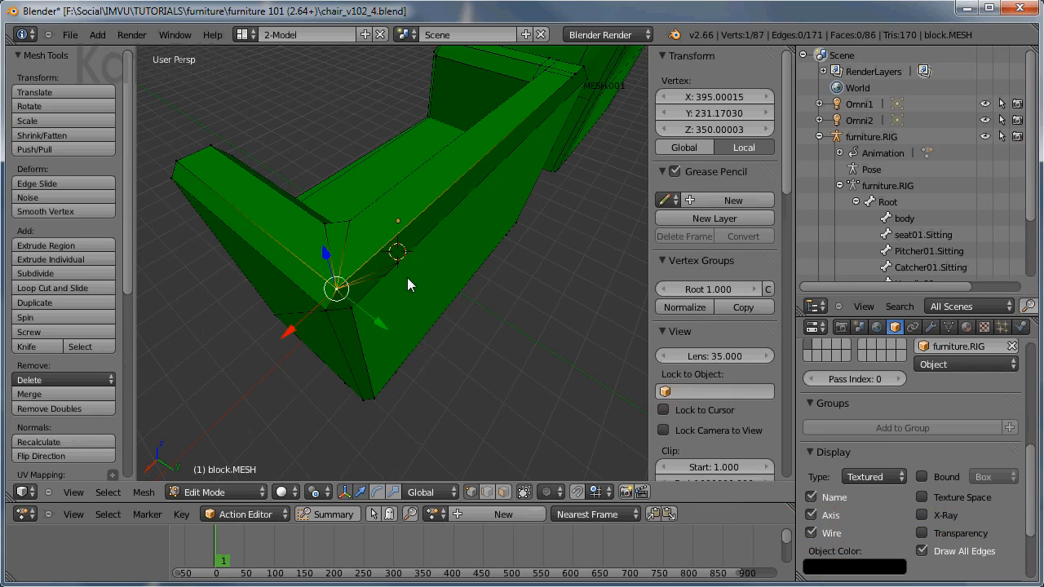
# Merge the two loop vertices on the backrest's lower rear bevel edge into this corner's lower vertex using At First.
pyautogui.rightClick(349, 318)
pyautogui.moveTo(358, 351); pyautogui.dragTo(352, 347, button='middle')
pyautogui.scroll(5, 338, 307)
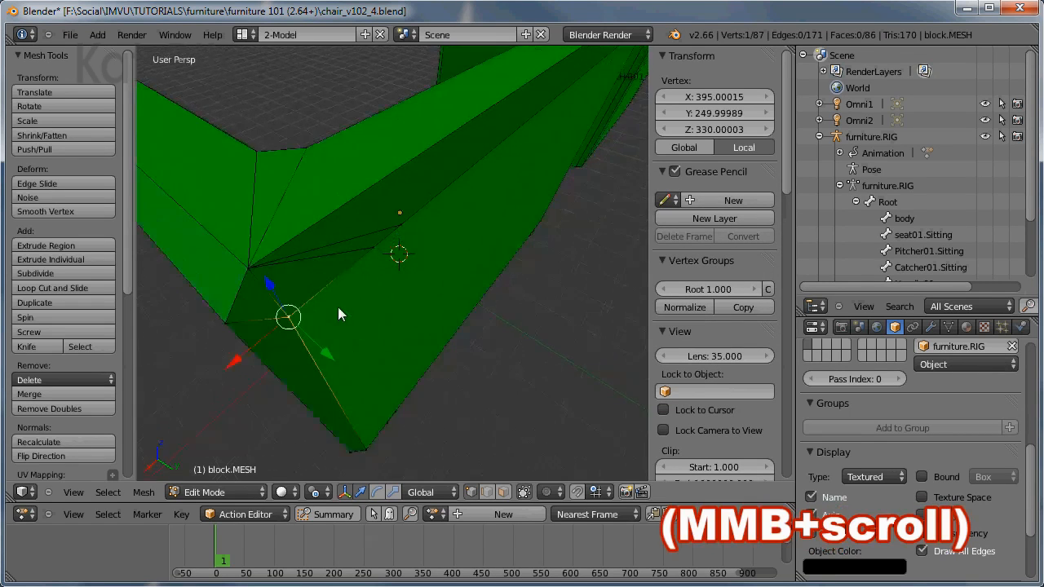
pyautogui.keyDown('shift'); pyautogui.rightClick(366, 252); pyautogui.keyUp('shift')
pyautogui.keyDown('shift'); pyautogui.rightClick(438, 306); pyautogui.keyUp('shift')
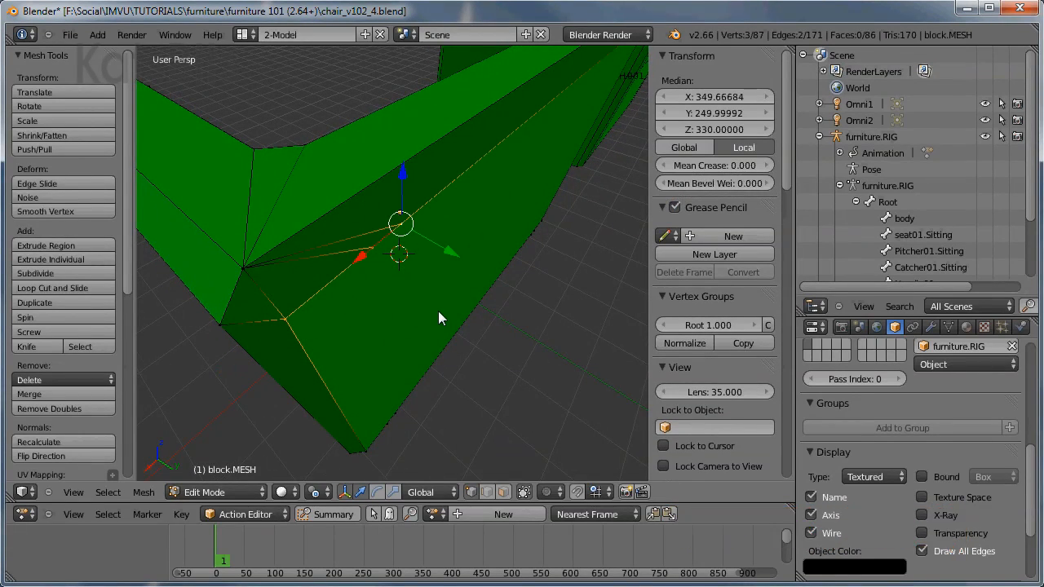
pyautogui.hotkey('alt', 'm')
pyautogui.click(438, 311)
# At the opposite rear corner, merge the two loop vertices on the armrest's lower outer bevel edge into the corner vertex.
pyautogui.moveTo(515, 405); pyautogui.dragTo(339, 351, button='middle')
pyautogui.scroll(3, 403, 385)
pyautogui.scroll(2, 339, 350)
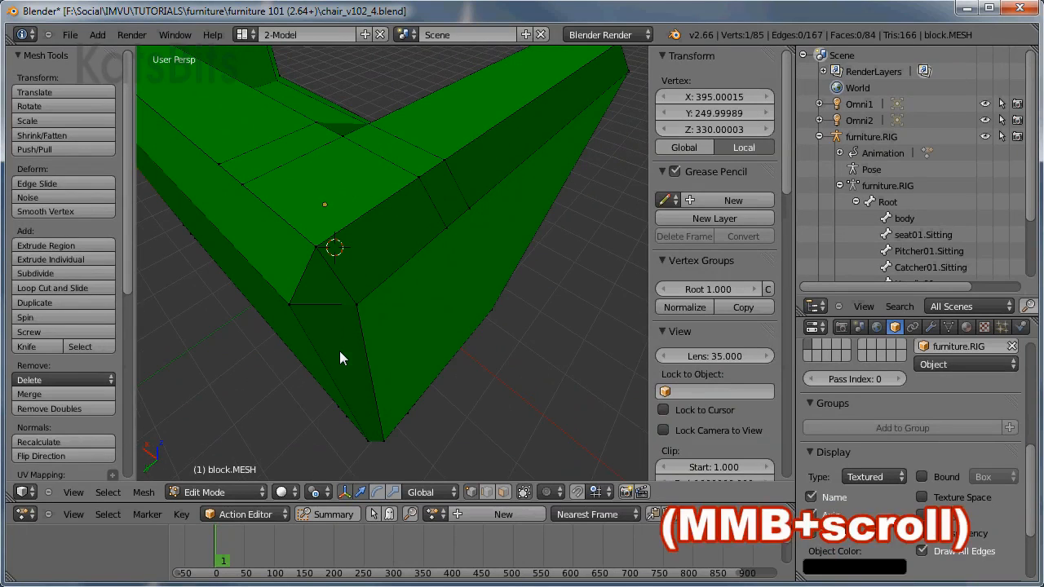
pyautogui.rightClick(359, 307)
pyautogui.keyDown('shift'); pyautogui.rightClick(468, 207); pyautogui.keyUp('shift')
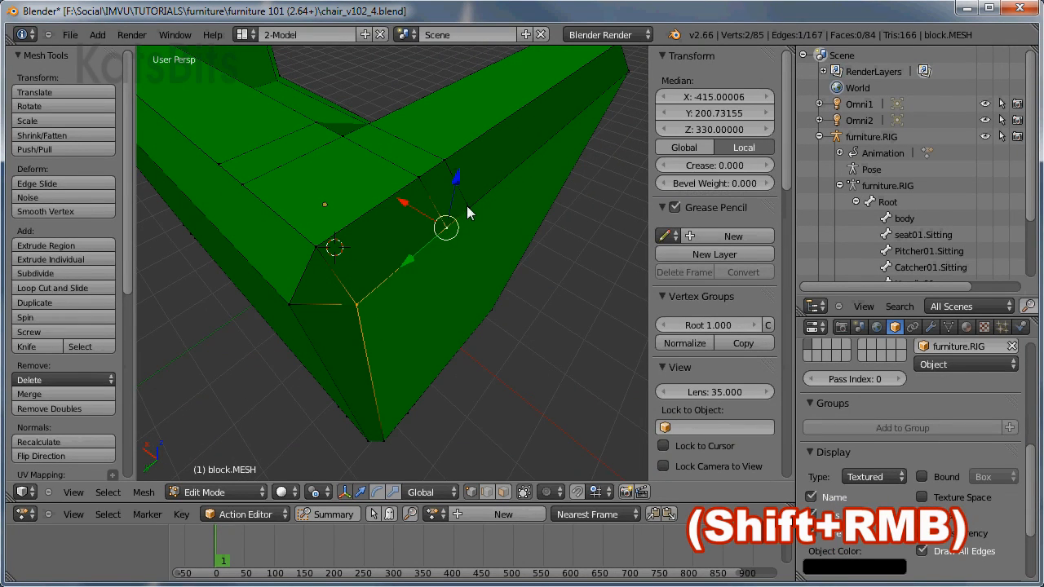
pyautogui.keyDown('shift'); pyautogui.rightClick(492, 241); pyautogui.keyUp('shift')
pyautogui.hotkey('alt', 'm')
pyautogui.click(493, 242)
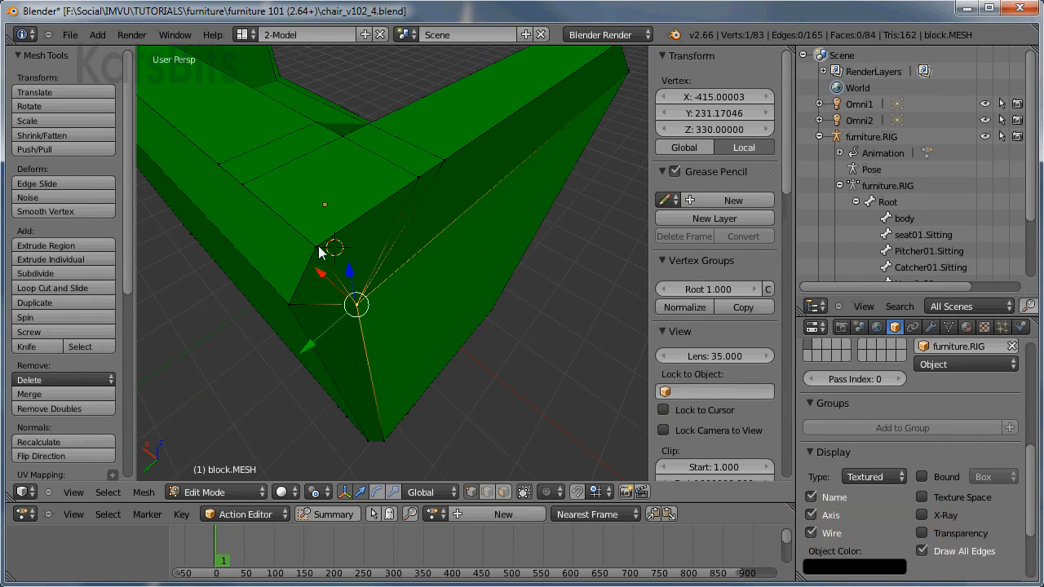
# Merge the two loop vertices on this armrest's upper outer bevel edge into the corner's top vertex using At First.
pyautogui.rightClick(320, 250)
pyautogui.keyDown('shift'); pyautogui.rightClick(417, 176); pyautogui.keyUp('shift')
pyautogui.keyDown('shift'); pyautogui.rightClick(441, 162); pyautogui.keyUp('shift')
pyautogui.hotkey('alt', 'm')
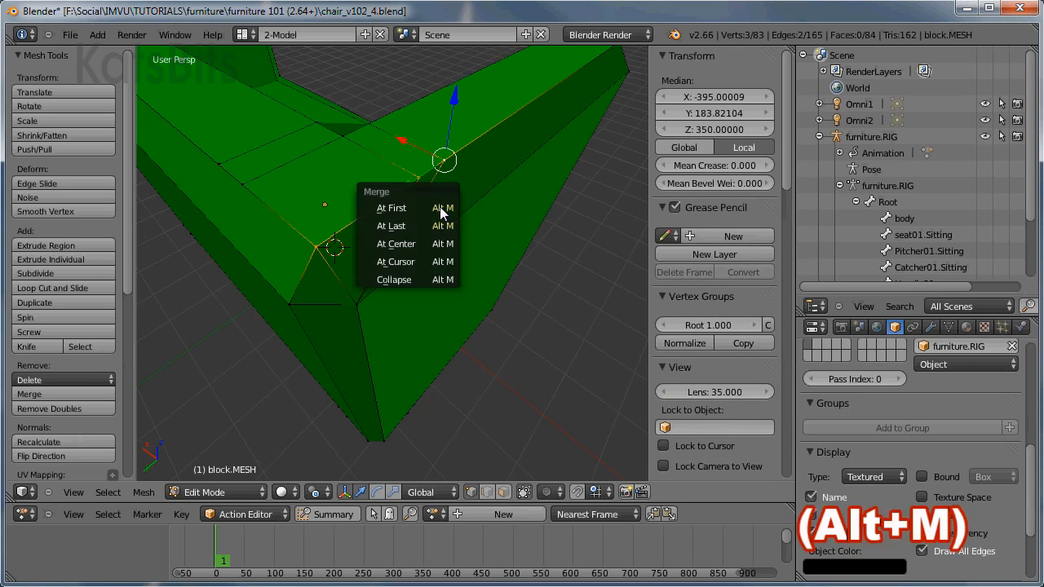
pyautogui.click(441, 207)
# Merge the two loop vertices on the backrest's upper rear edge into the same top corner vertex using At First.
pyautogui.moveTo(377, 259); pyautogui.dragTo(314, 349, button='middle')
pyautogui.rightClick(424, 295)
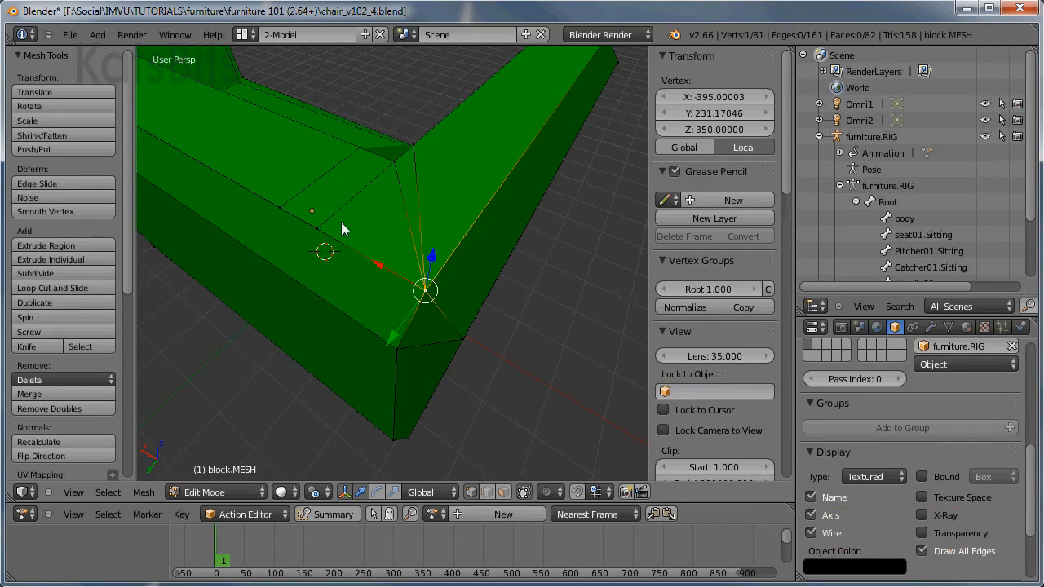
pyautogui.keyDown('shift'); pyautogui.rightClick(279, 209); pyautogui.keyUp('shift')
pyautogui.hotkey('alt', 'm')
pyautogui.click(363, 279)
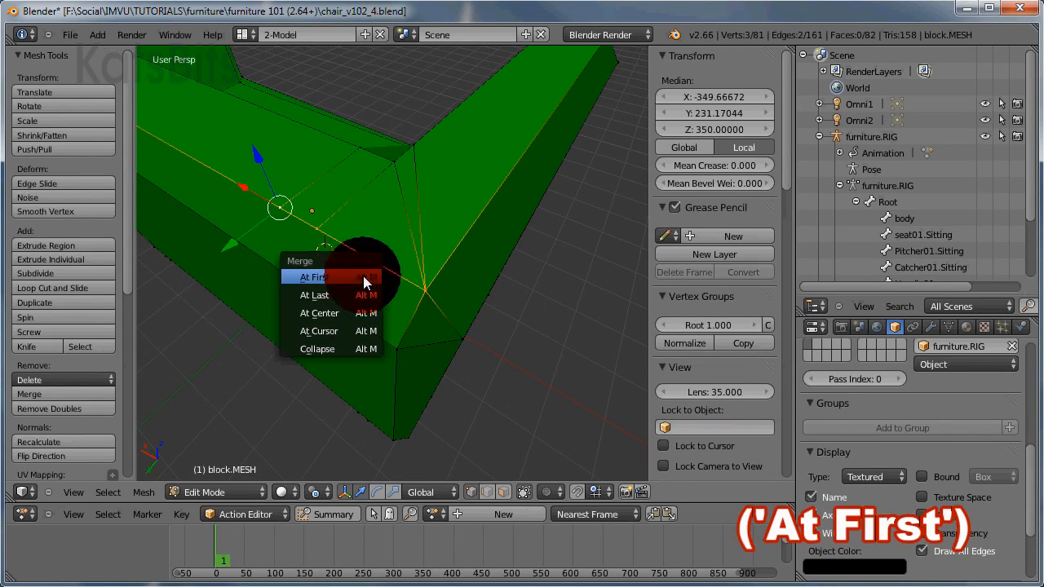
# At the inner top corner of this armrest and the backrest, merge the armrest-side vertex into the backrest-side vertex using At First.
pyautogui.moveTo(402, 371); pyautogui.dragTo(338, 256, button='middle')
pyautogui.scroll(4, 347, 269)
pyautogui.scroll(-3, 347, 271)
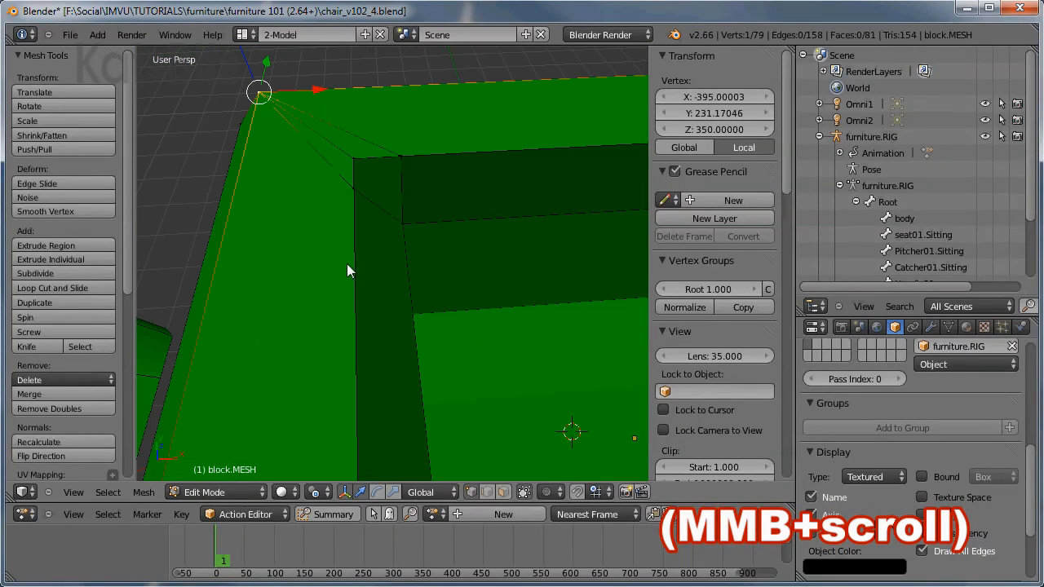
pyautogui.rightClick(385, 159)
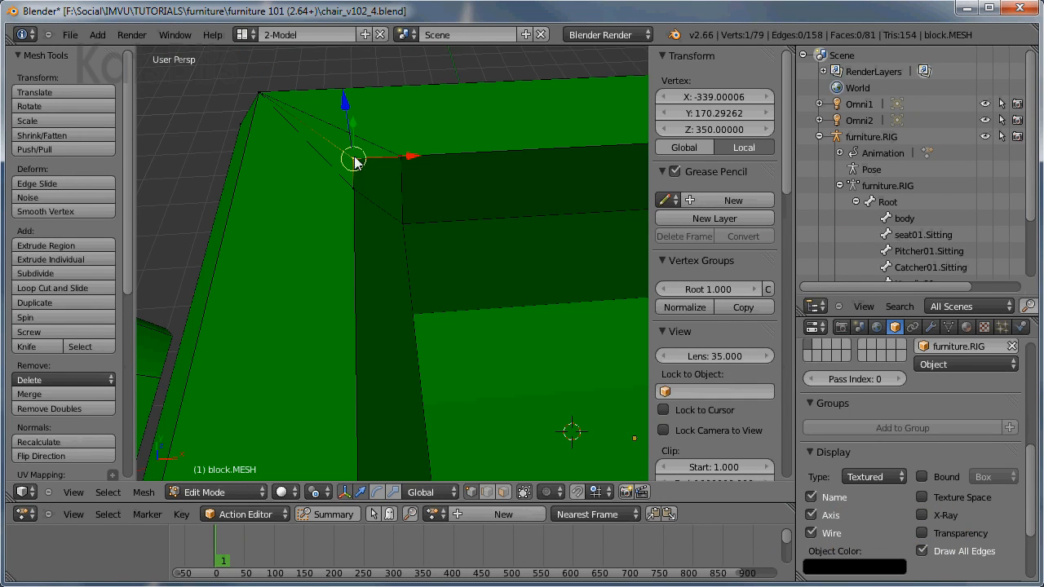
pyautogui.rightClick(401, 156)
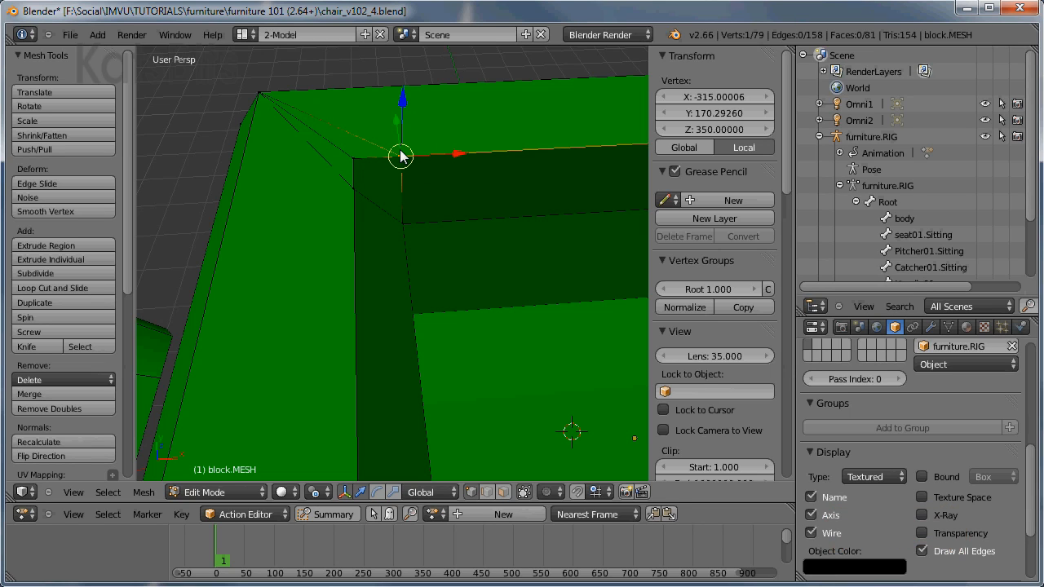
pyautogui.keyDown('shift'); pyautogui.rightClick(353, 162); pyautogui.keyUp('shift')
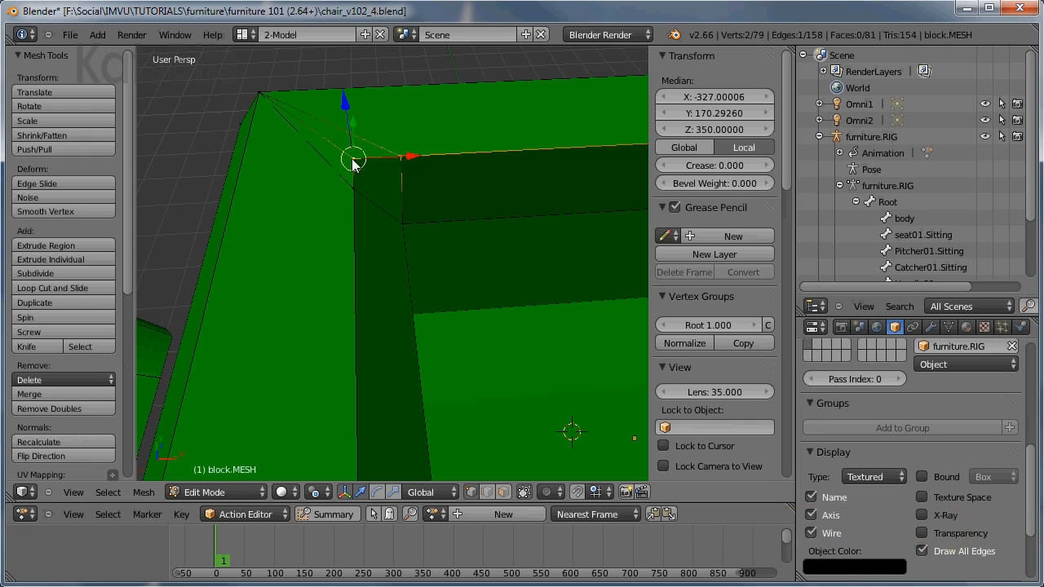
pyautogui.hotkey('alt', 'm')
pyautogui.click(303, 160)
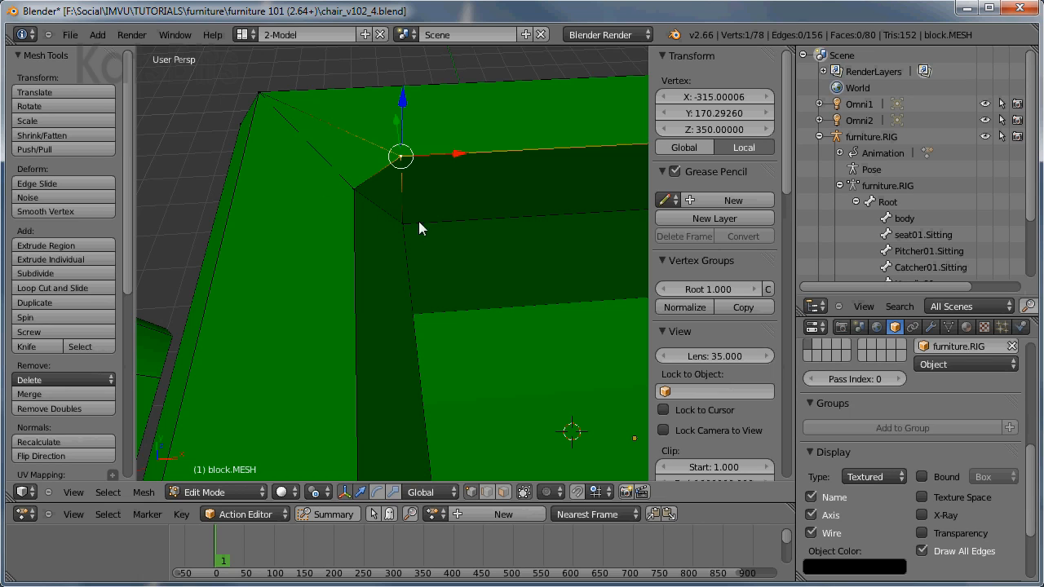
# Merge the two seat-height loop vertices on this armrest's front outer edge into the edge's top vertex using At First.
pyautogui.scroll(-4, 326, 244)
pyautogui.moveTo(401, 333)
pyautogui.mouseDown(button='middle')
pyautogui.moveTo(382, 244)
pyautogui.moveTo(431, 245)
pyautogui.moveTo(436, 233)
pyautogui.mouseUp(button='middle')
pyautogui.rightClick(459, 122)
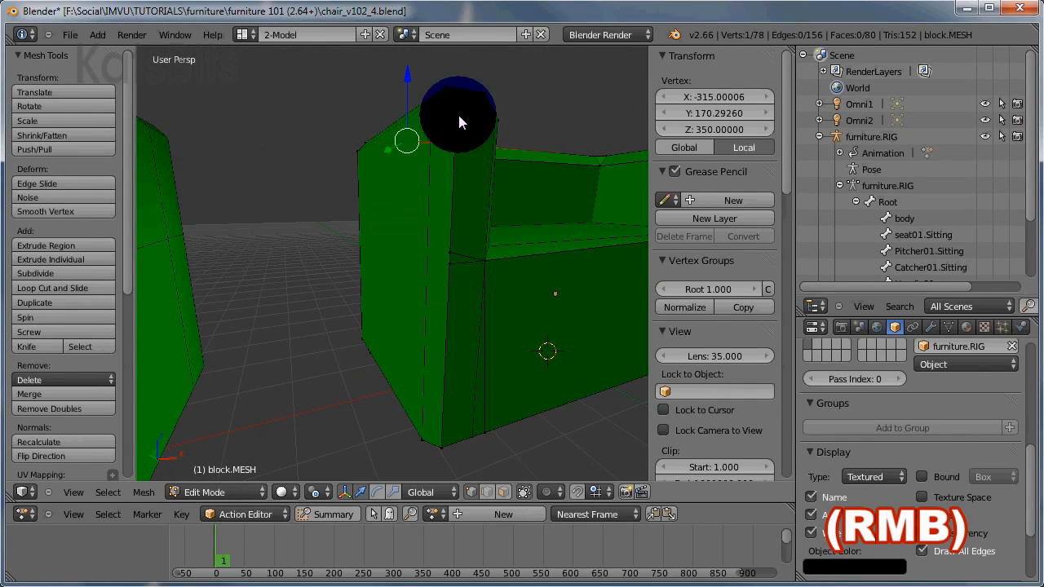
pyautogui.moveTo(497, 331); pyautogui.dragTo(320, 320, button='middle')
pyautogui.keyDown('shift'); pyautogui.rightClick(296, 307); pyautogui.keyUp('shift')
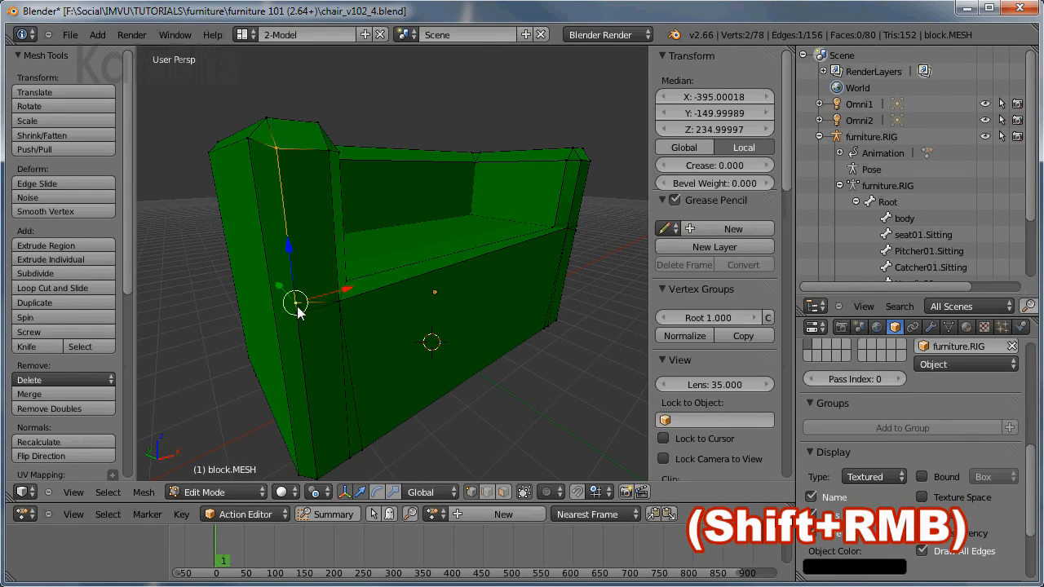
pyautogui.hotkey('alt', 'm')
pyautogui.click(301, 316)
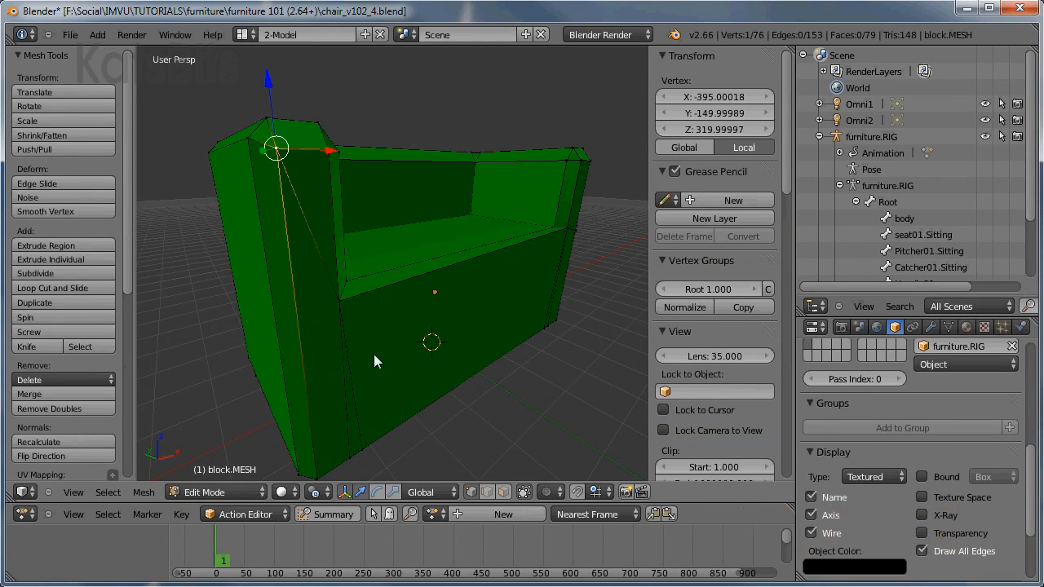
# On the opposite armrest, merge the two seat-height loop vertices on the front outer edge into its top vertex using At First.
pyautogui.moveTo(374, 354); pyautogui.dragTo(215, 346, button='middle')
pyautogui.rightClick(534, 113)
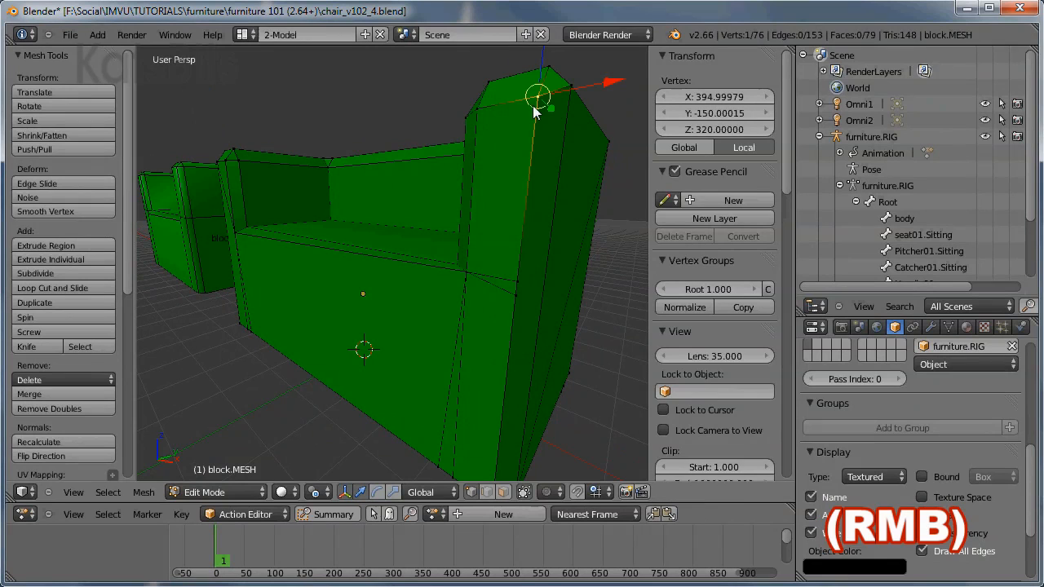
pyautogui.keyDown('shift'); pyautogui.rightClick(517, 295); pyautogui.keyUp('shift')
pyautogui.hotkey('alt', 'm')
pyautogui.click(520, 298)
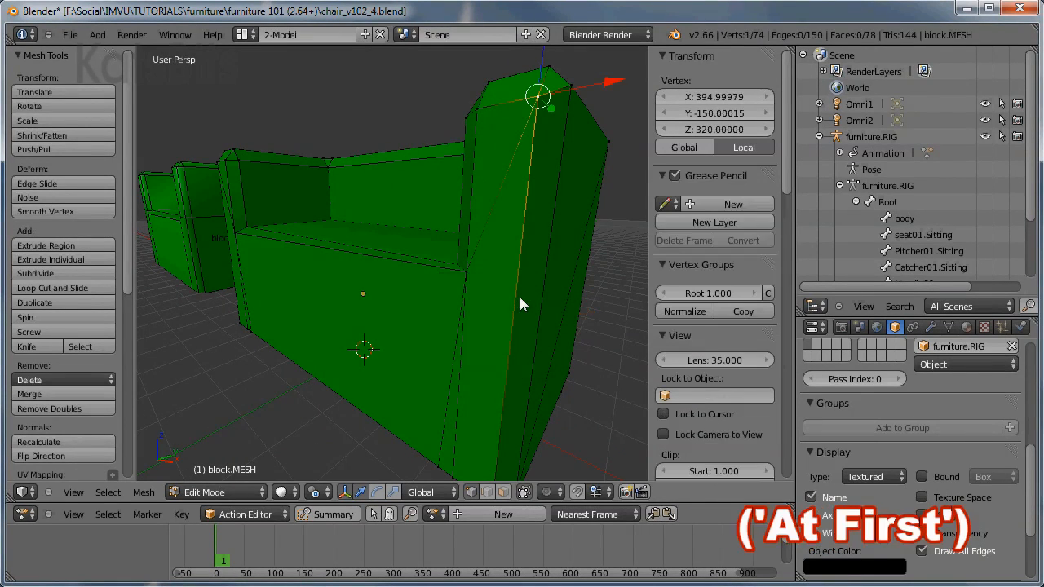
# Back at the first armrest, merge the two loop vertices on the block's lower front edge into the adjacent bottom corner vertex using At First.
pyautogui.moveTo(392, 329); pyautogui.dragTo(408, 413, button='middle')
pyautogui.rightClick(409, 413)
pyautogui.rightClick(331, 418)
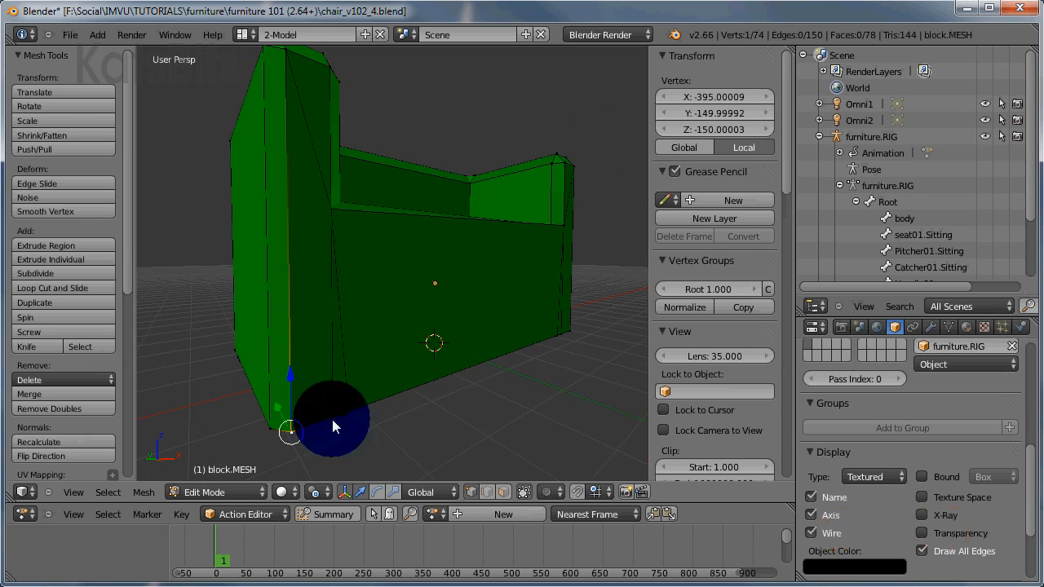
pyautogui.keyDown('shift'); pyautogui.rightClick(331, 416); pyautogui.keyUp('shift')
pyautogui.keyDown('shift'); pyautogui.rightClick(350, 410); pyautogui.keyUp('shift')
pyautogui.hotkey('alt', 'm')
pyautogui.click(368, 422)
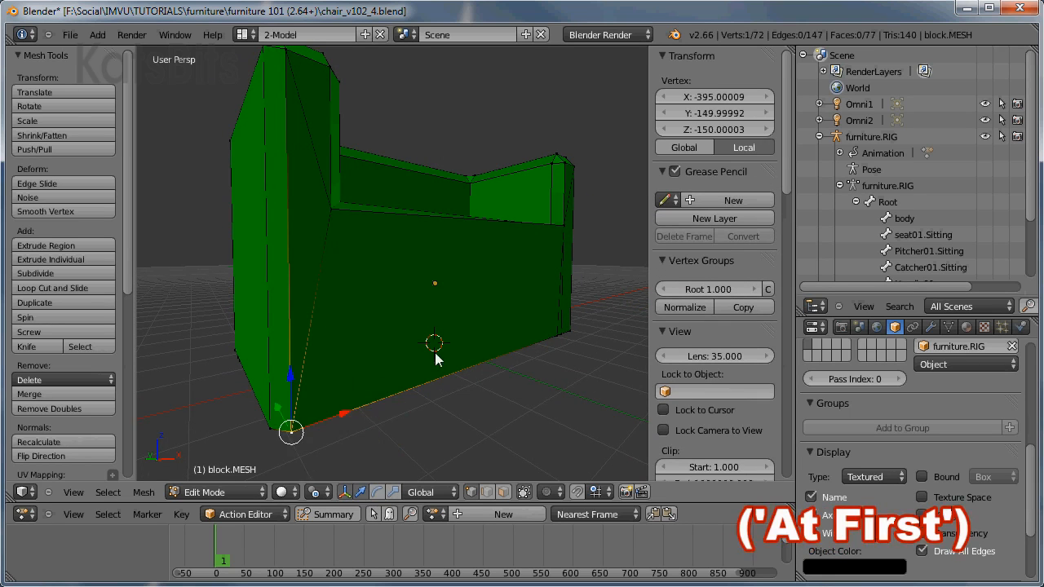
# Merge the two loop vertices at the other end of the lower front edge into that bottom corner vertex using At First.
pyautogui.moveTo(368, 422); pyautogui.dragTo(487, 445, button='middle')
pyautogui.rightClick(568, 470)
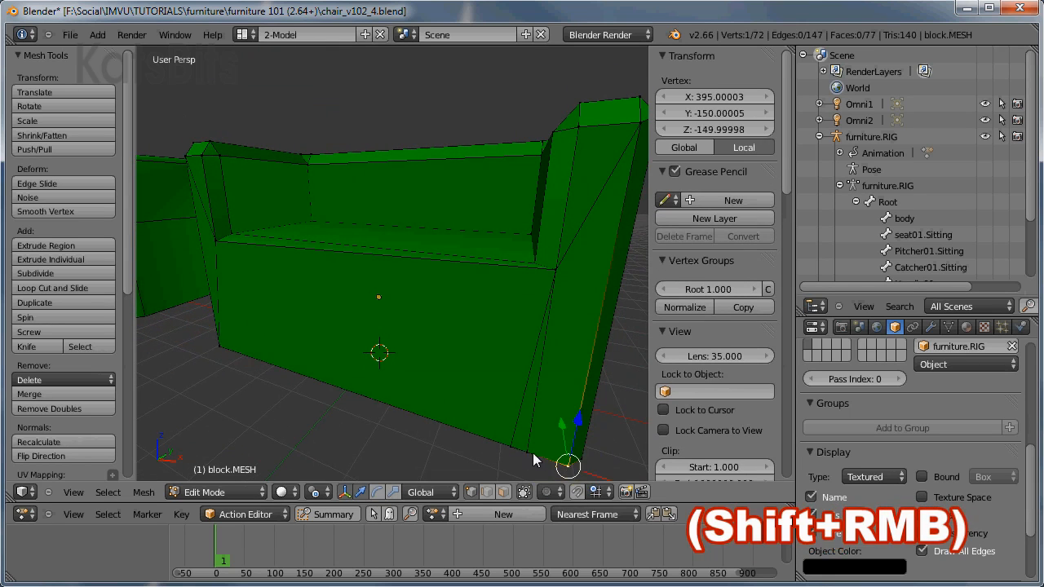
pyautogui.keyDown('shift'); pyautogui.rightClick(566, 465); pyautogui.keyUp('shift')
pyautogui.keyDown('shift'); pyautogui.rightClick(516, 447); pyautogui.keyUp('shift')
pyautogui.hotkey('alt', 'm')
pyautogui.click(519, 451)
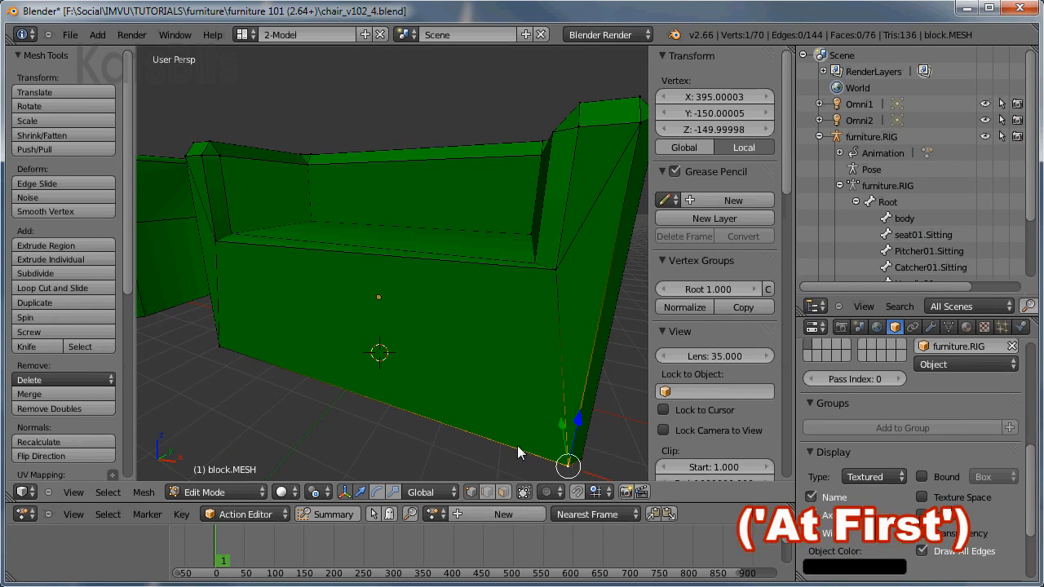
# Select the corner and loop-intersection vertices across the block's underside and remove its leftover edges with Limited Dissolve.
pyautogui.moveTo(518, 451); pyautogui.dragTo(555, 196, button='middle')
pyautogui.keyDown('shift'); pyautogui.moveTo(542, 255); pyautogui.dragTo(500, 306, button='middle'); pyautogui.keyUp('shift')
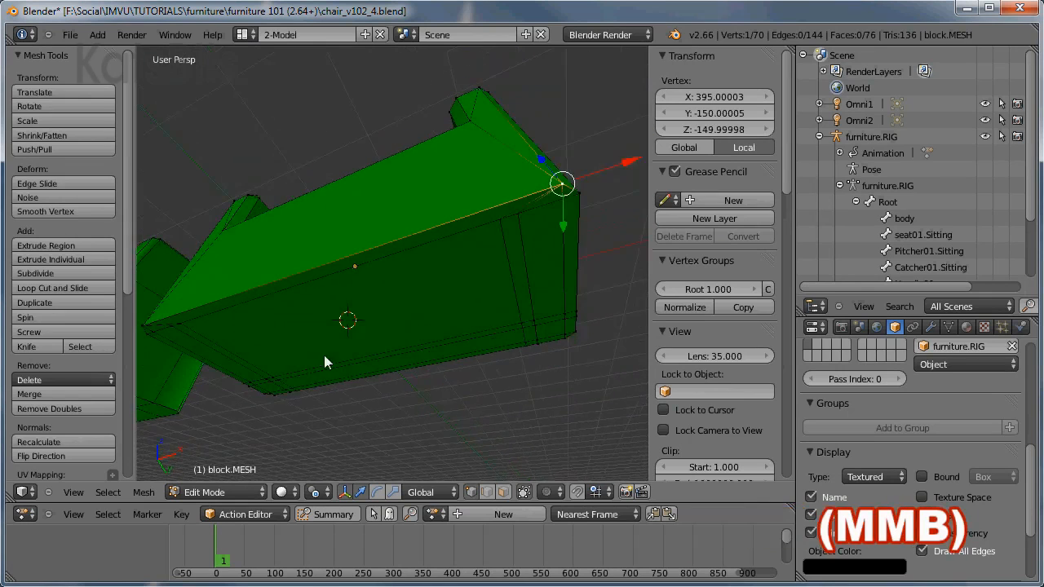
pyautogui.moveTo(324, 356); pyautogui.dragTo(339, 333, button='middle')
pyautogui.rightClick(494, 187)
pyautogui.keyDown('shift'); pyautogui.rightClick(511, 182); pyautogui.keyUp('shift')
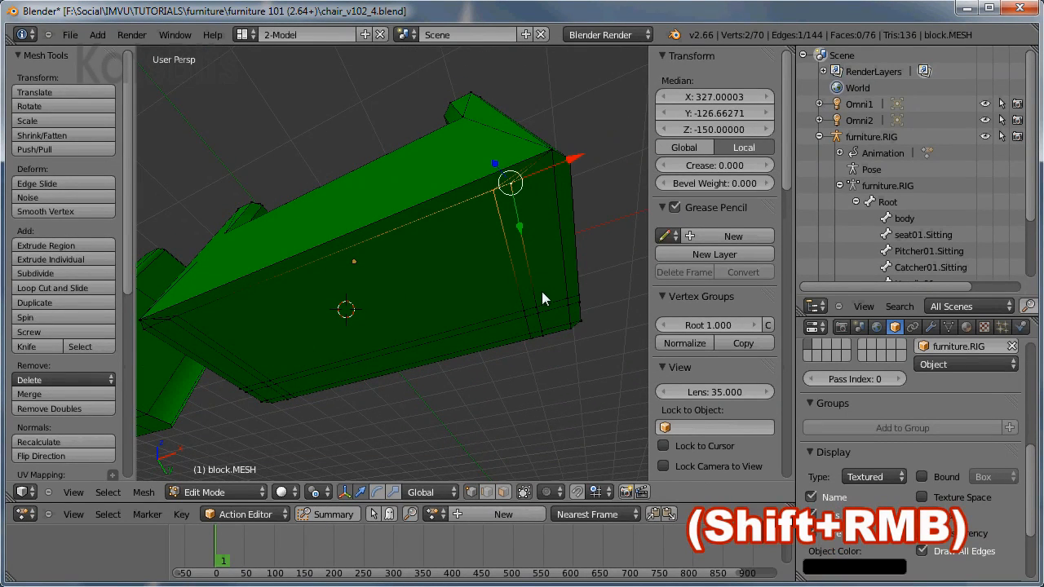
pyautogui.keyDown('shift'); pyautogui.rightClick(536, 307); pyautogui.keyUp('shift')
pyautogui.keyDown('shift'); pyautogui.rightClick(526, 319); pyautogui.keyUp('shift')
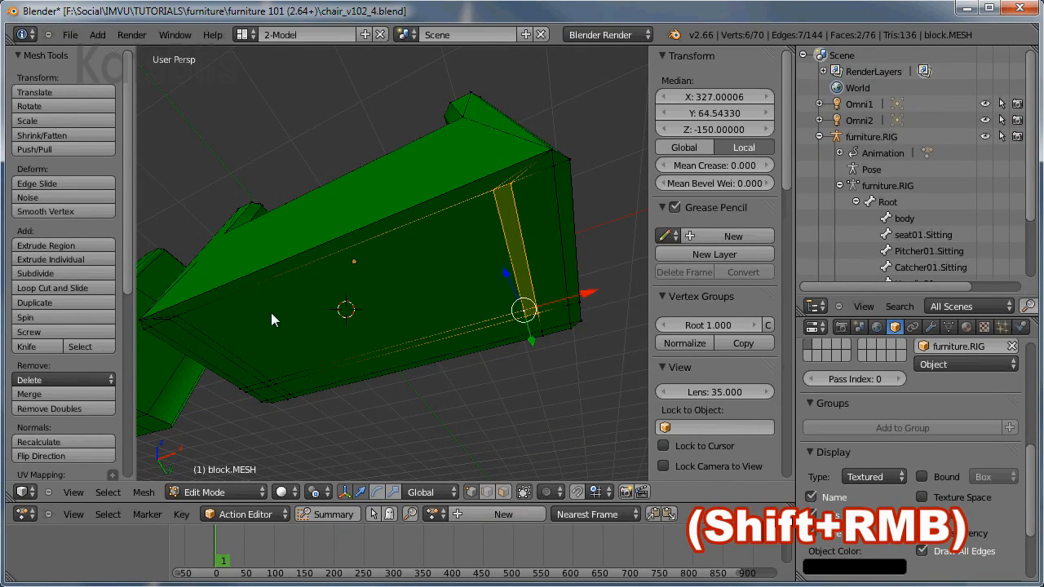
pyautogui.keyDown('shift'); pyautogui.rightClick(524, 334); pyautogui.keyUp('shift')
pyautogui.keyDown('shift'); pyautogui.moveTo(174, 374); pyautogui.dragTo(300, 311, button='middle'); pyautogui.keyUp('shift')
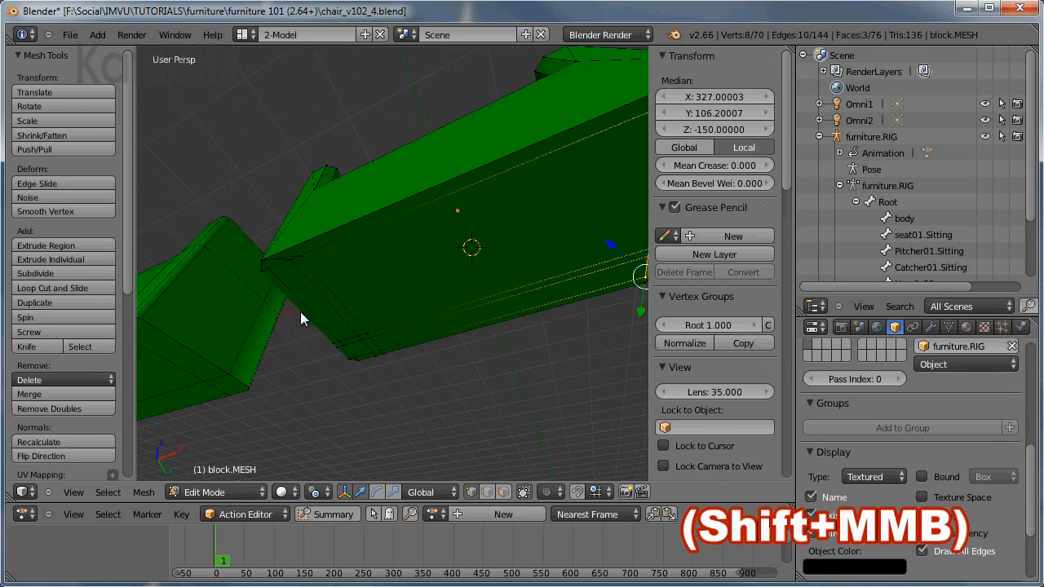
pyautogui.keyDown('shift'); pyautogui.rightClick(372, 341); pyautogui.keyUp('shift')
pyautogui.keyDown('shift'); pyautogui.rightClick(369, 344); pyautogui.keyUp('shift')
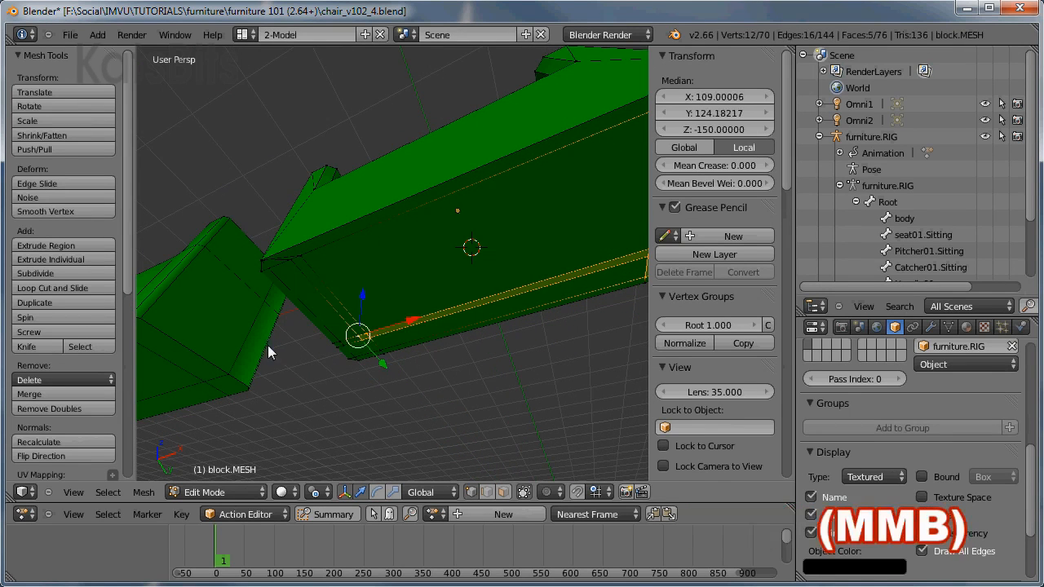
pyautogui.moveTo(268, 350); pyautogui.dragTo(343, 337, button='middle')
pyautogui.scroll(3, 342, 339)
pyautogui.keyDown('shift'); pyautogui.rightClick(295, 128); pyautogui.keyUp('shift')
pyautogui.keyDown('shift'); pyautogui.rightClick(262, 123); pyautogui.keyUp('shift')
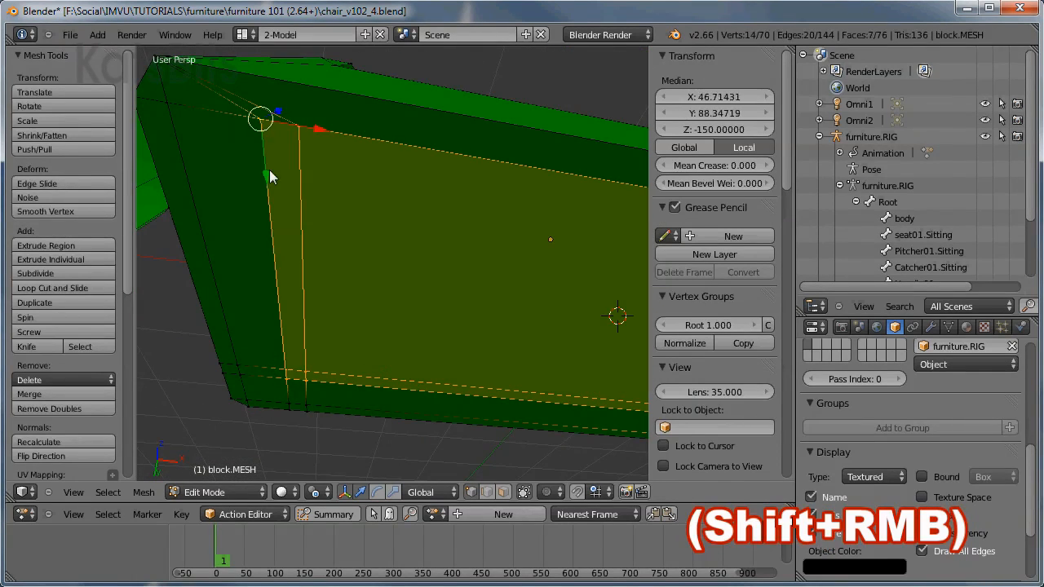
pyautogui.keyDown('shift'); pyautogui.moveTo(220, 146); pyautogui.dragTo(277, 184, button='middle'); pyautogui.keyUp('shift')
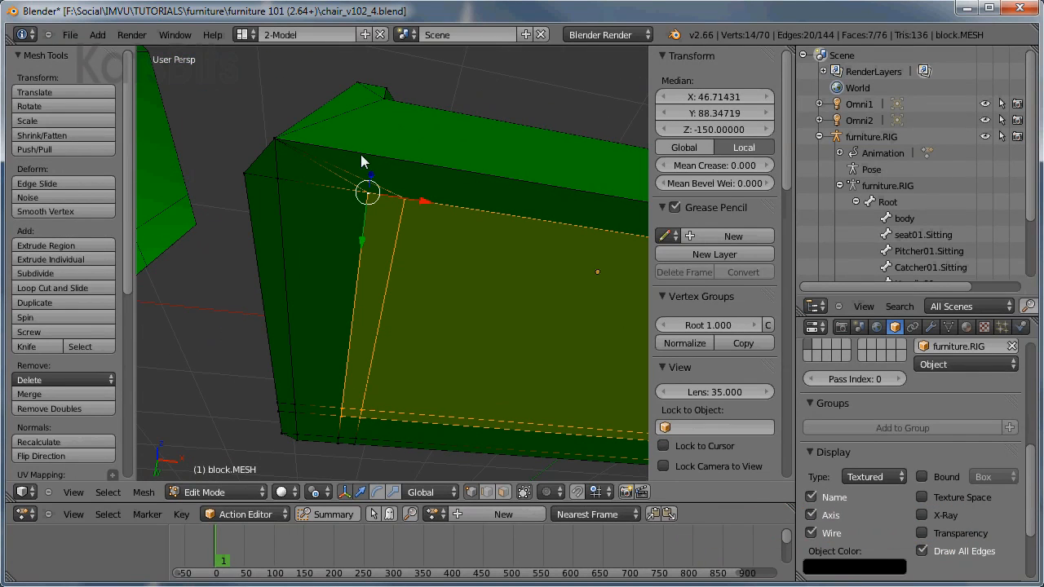
pyautogui.keyDown('shift'); pyautogui.rightClick(285, 181); pyautogui.keyUp('shift')
pyautogui.keyDown('shift'); pyautogui.rightClick(296, 411); pyautogui.keyUp('shift')
pyautogui.keyDown('shift'); pyautogui.rightClick(299, 418); pyautogui.keyUp('shift')
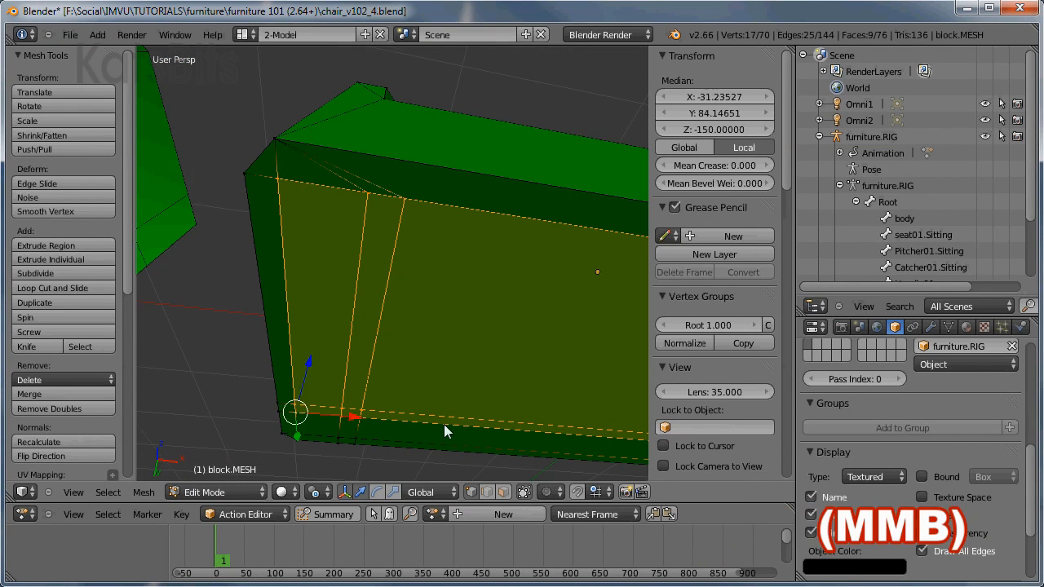
pyautogui.moveTo(444, 424); pyautogui.dragTo(503, 380, button='middle')
pyautogui.keyDown('shift'); pyautogui.rightClick(229, 389); pyautogui.keyUp('shift')
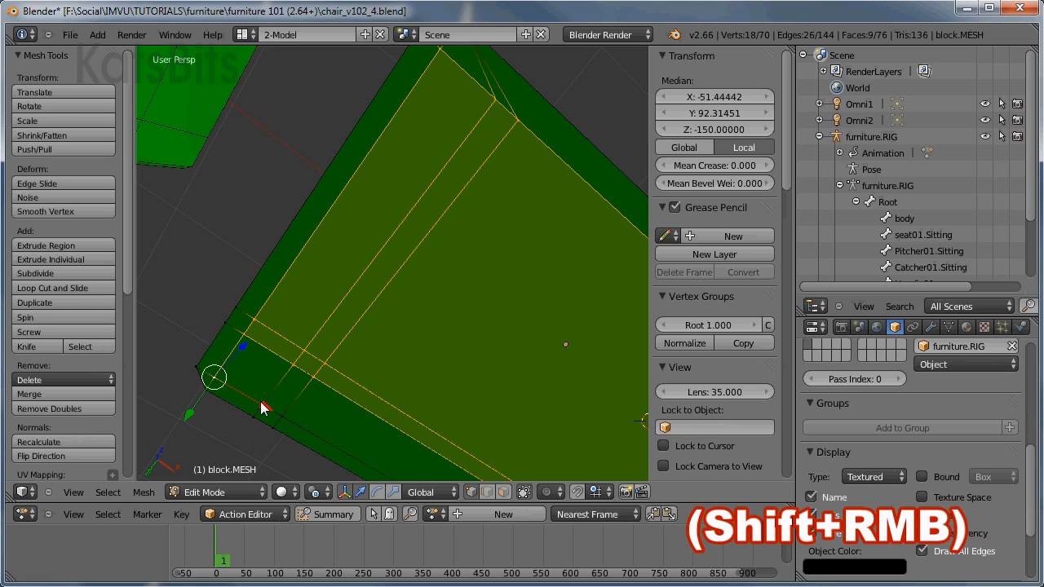
pyautogui.keyDown('shift'); pyautogui.rightClick(261, 403); pyautogui.keyUp('shift')
pyautogui.keyDown('shift'); pyautogui.rightClick(283, 415); pyautogui.keyUp('shift')
pyautogui.moveTo(347, 292); pyautogui.dragTo(230, 357, button='middle')
pyautogui.keyDown('shift'); pyautogui.moveTo(361, 350); pyautogui.dragTo(78, 312, button='middle'); pyautogui.keyUp('shift')
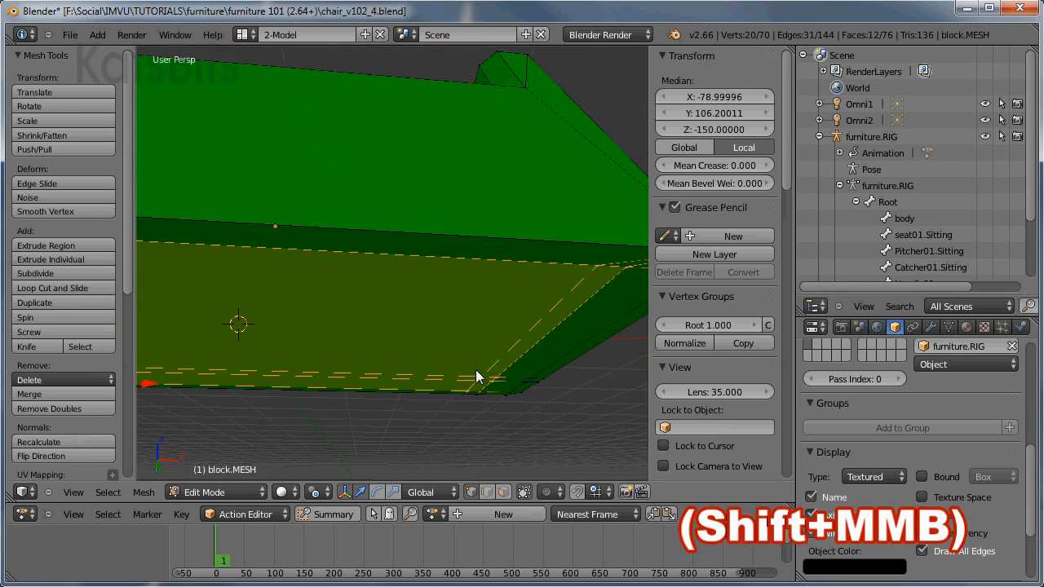
pyautogui.moveTo(478, 377); pyautogui.dragTo(405, 343, button='middle')
pyautogui.keyDown('shift'); pyautogui.rightClick(392, 191); pyautogui.keyUp('shift')
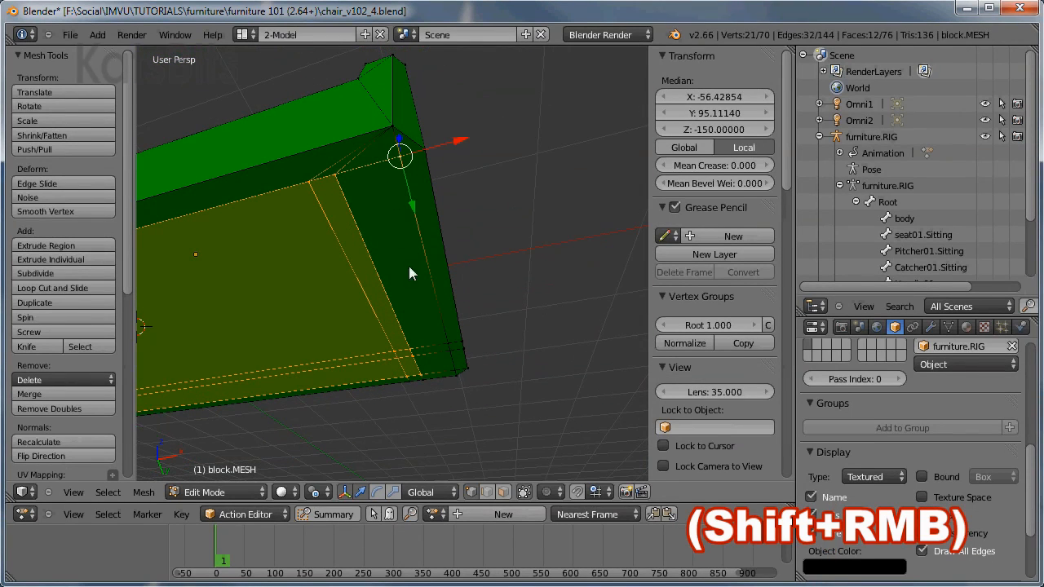
pyautogui.keyDown('shift'); pyautogui.rightClick(446, 341); pyautogui.keyUp('shift')
pyautogui.keyDown('shift'); pyautogui.rightClick(450, 357); pyautogui.keyUp('shift')
pyautogui.scroll(2, 466, 400)
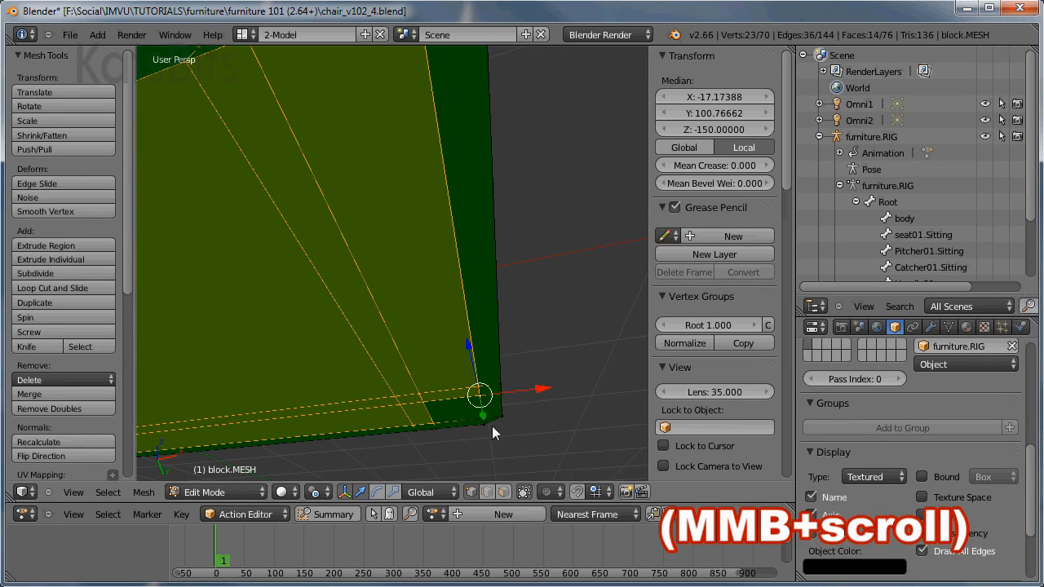
pyautogui.keyDown('shift'); pyautogui.rightClick(481, 431); pyautogui.keyUp('shift')
pyautogui.scroll(-2, 427, 401)
pyautogui.keyDown('shift'); pyautogui.moveTo(292, 315); pyautogui.dragTo(394, 313, button='middle'); pyautogui.keyUp('shift')
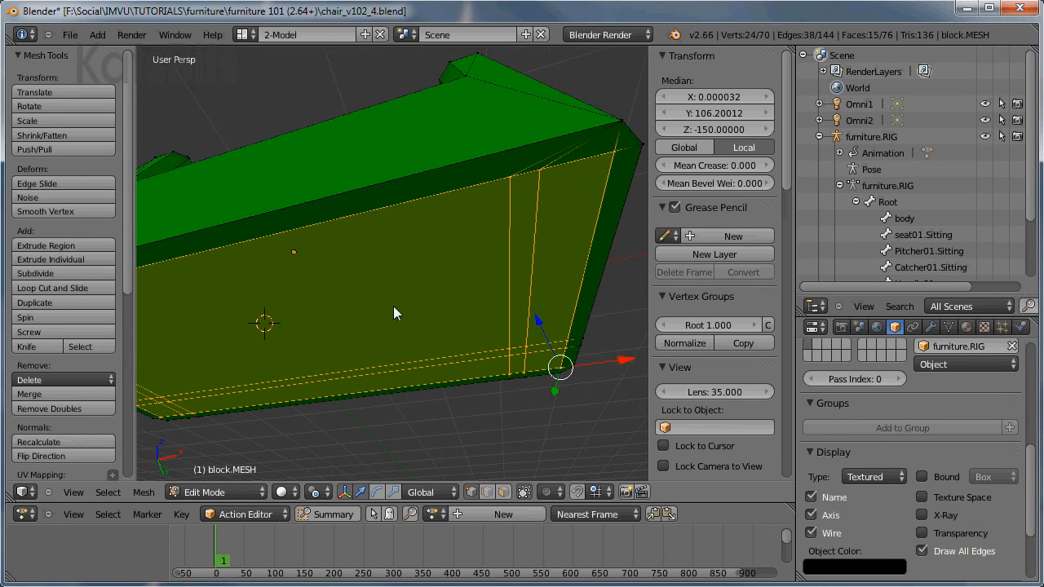
pyautogui.press('x')
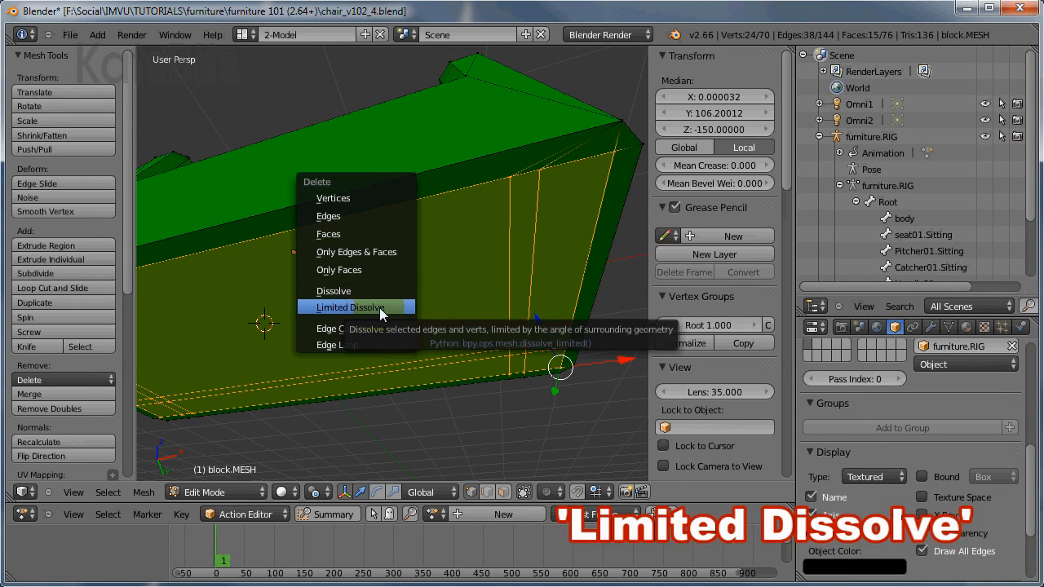
pyautogui.click(365, 308)
# Merge the two leftover vertices on the block's lower side edge into the adjacent rear corner vertex using At First.
pyautogui.moveTo(364, 307); pyautogui.dragTo(330, 377, button='middle')
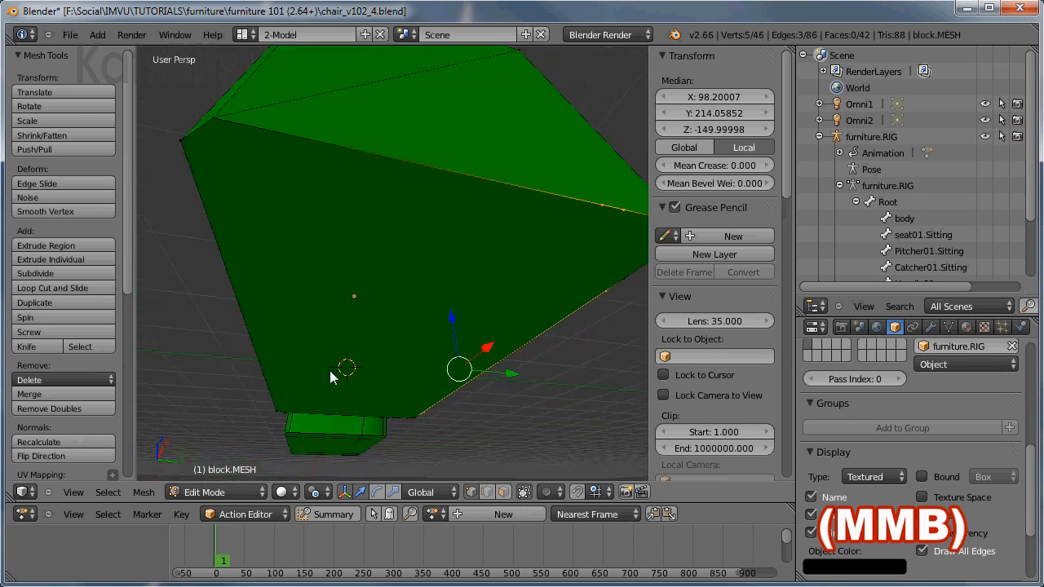
pyautogui.keyDown('shift'); pyautogui.moveTo(418, 355); pyautogui.dragTo(474, 357, button='middle'); pyautogui.keyUp('shift')
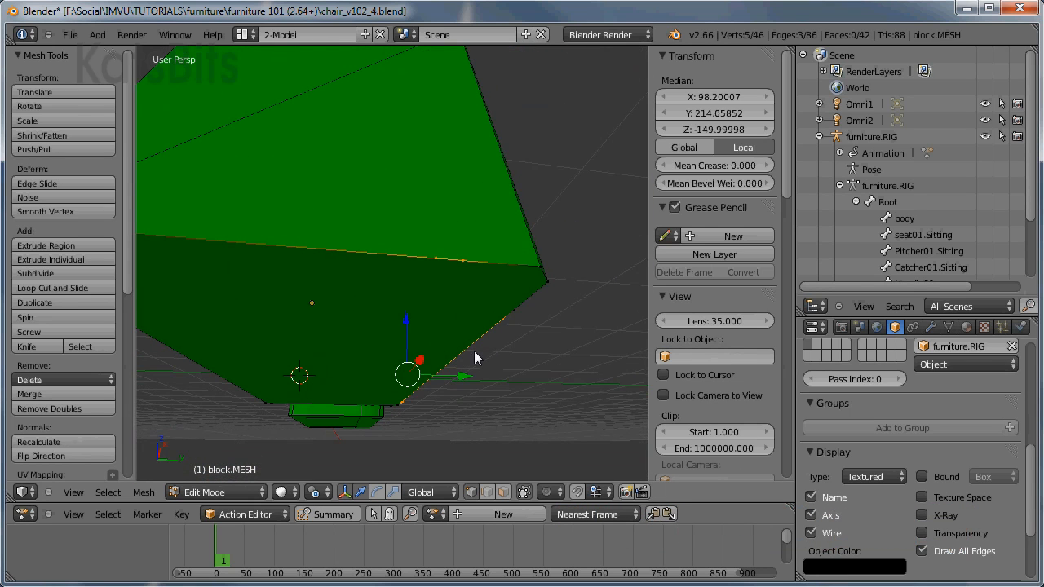
pyautogui.rightClick(516, 273)
pyautogui.keyDown('shift'); pyautogui.rightClick(462, 263); pyautogui.keyUp('shift')
pyautogui.keyDown('shift'); pyautogui.rightClick(435, 259); pyautogui.keyUp('shift')
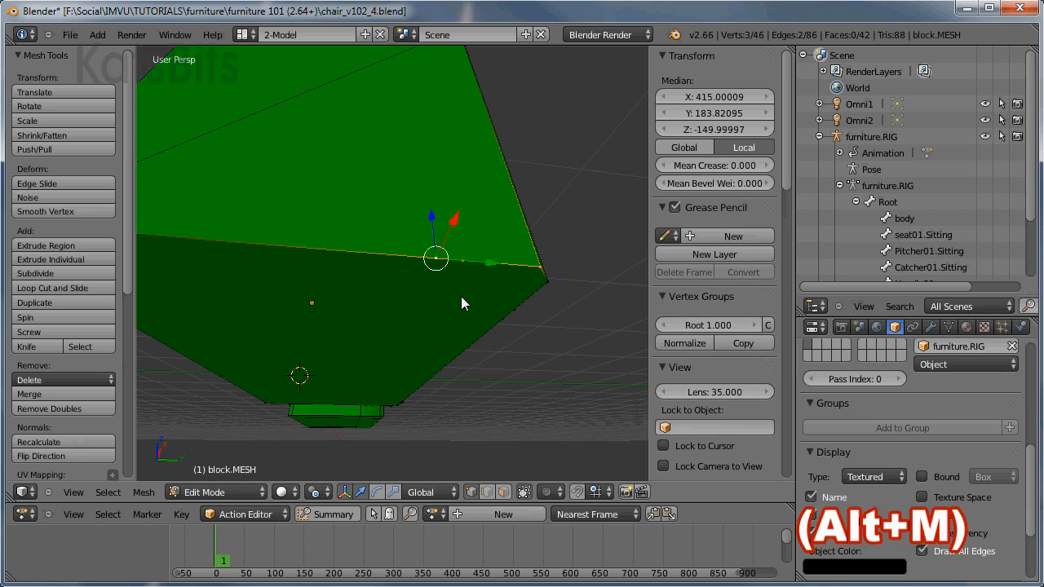
pyautogui.hotkey('alt', 'm')
pyautogui.click(461, 298)
# Merge the two leftover vertices on the lower rear edge near this corner into the corner's rear vertex using At First.
pyautogui.moveTo(470, 308); pyautogui.dragTo(447, 318, button='middle')
pyautogui.rightClick(333, 233)
pyautogui.keyDown('shift'); pyautogui.rightClick(384, 263); pyautogui.keyUp('shift')
pyautogui.keyDown('shift'); pyautogui.rightClick(427, 310); pyautogui.keyUp('shift')
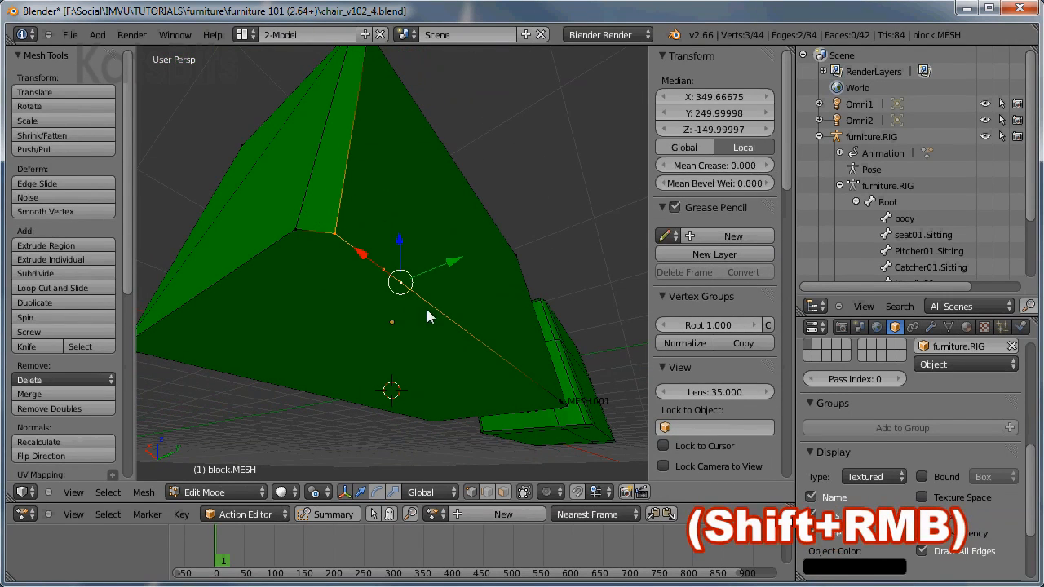
pyautogui.hotkey('alt', 'm')
pyautogui.click(437, 319)
# At the opposite rear corner, merge the two leftover vertices on the lower rear edge into the corner's rear vertex using At First.
pyautogui.moveTo(528, 364); pyautogui.dragTo(392, 365, button='middle')
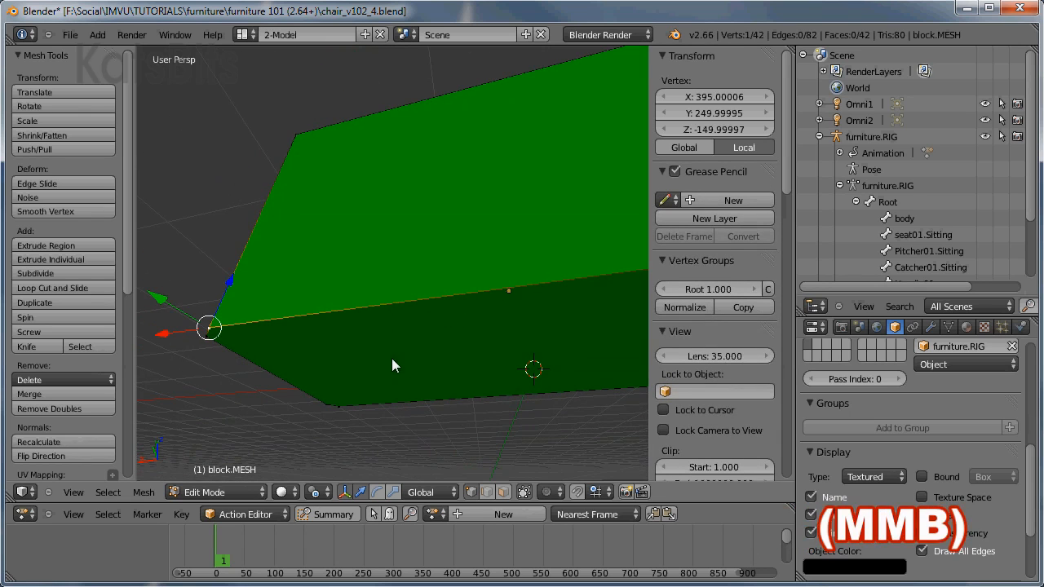
pyautogui.scroll(-2, 462, 358)
pyautogui.keyDown('shift'); pyautogui.moveTo(462, 359); pyautogui.dragTo(431, 323, button='middle'); pyautogui.keyUp('shift')
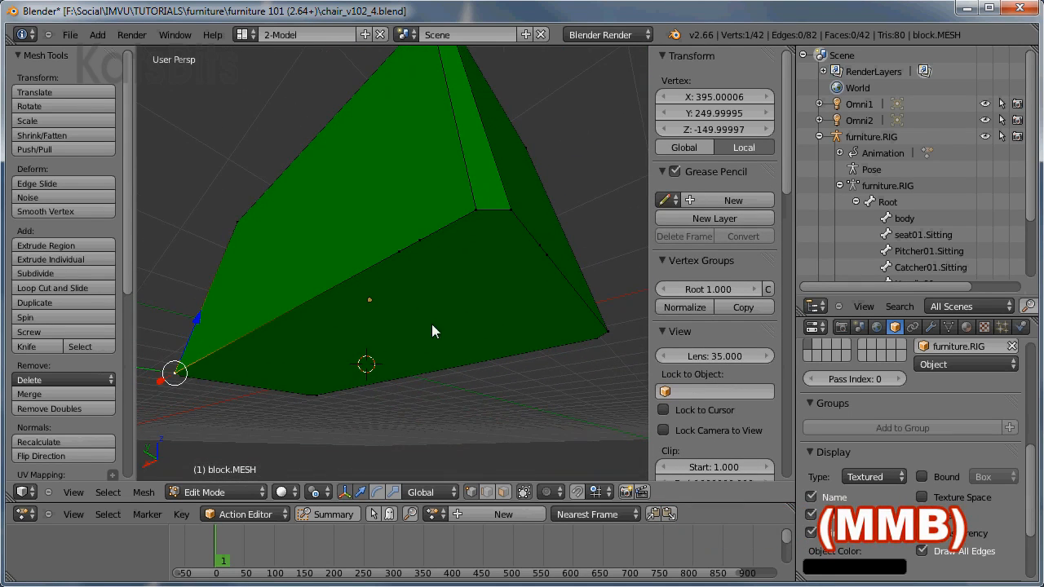
pyautogui.rightClick(476, 210)
pyautogui.keyDown('shift'); pyautogui.rightClick(422, 236); pyautogui.keyUp('shift')
pyautogui.keyDown('shift'); pyautogui.rightClick(402, 253); pyautogui.keyUp('shift')
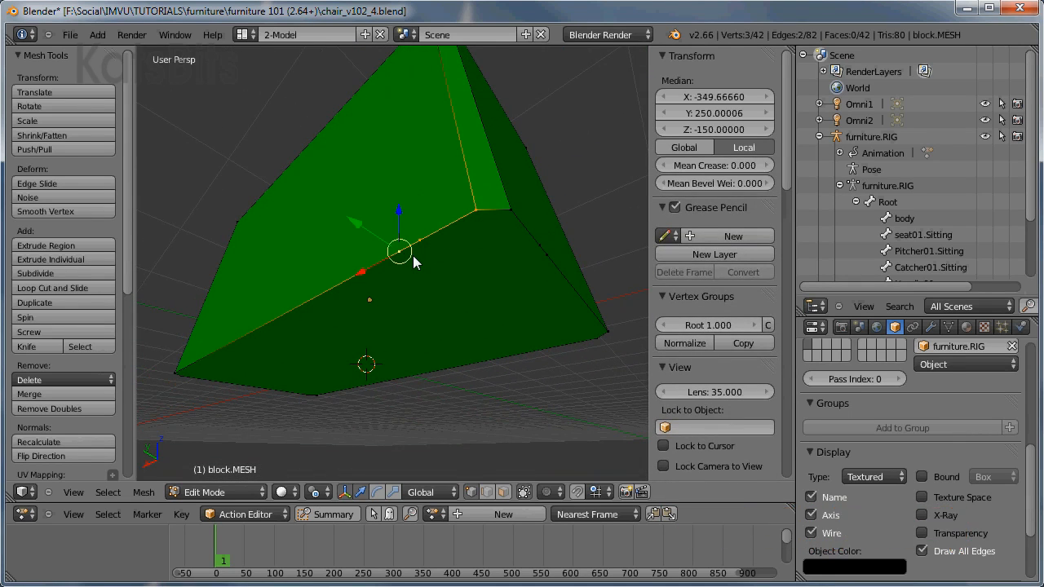
pyautogui.hotkey('alt', 'm')
pyautogui.click(413, 255)
# Select this corner's side vertex and the two leftover vertices on the adjoining lower side edge for merging.
pyautogui.moveTo(413, 255); pyautogui.dragTo(463, 270, button='middle')
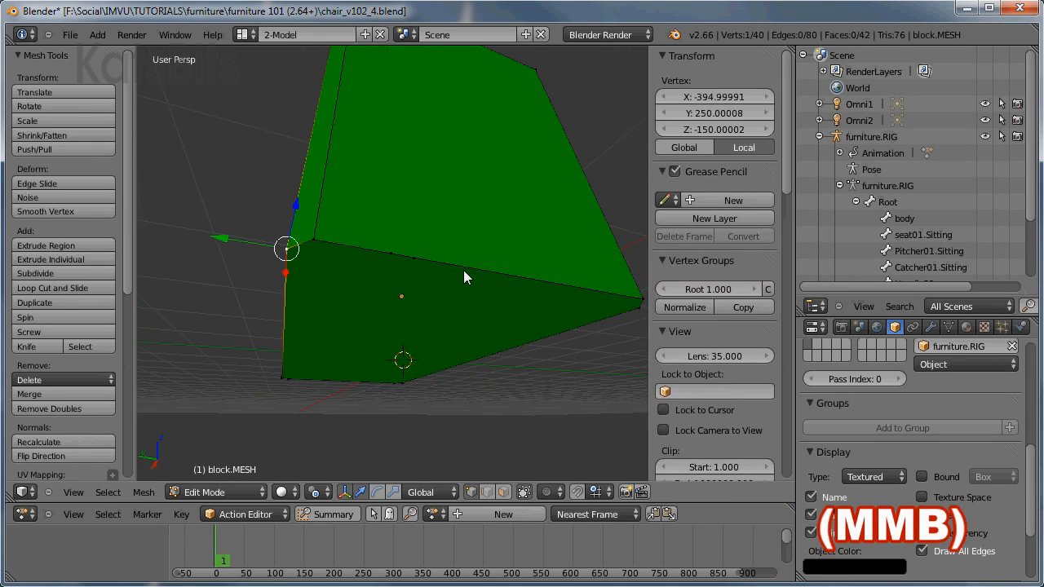
pyautogui.rightClick(317, 242)
pyautogui.keyDown('shift'); pyautogui.rightClick(392, 255); pyautogui.keyUp('shift')
pyautogui.keyDown('shift'); pyautogui.rightClick(418, 258); pyautogui.keyUp('shift')
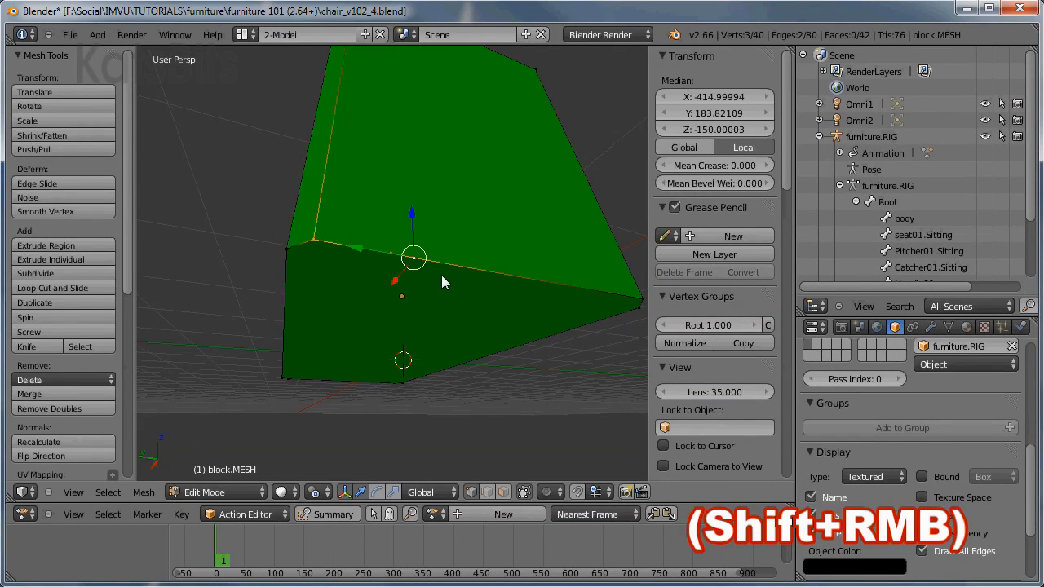
# Merge the three selected vertices along the sofa's left bottom edge into a single vertex.
pyautogui.hotkey('alt', 'm')
pyautogui.click(441, 274)
pyautogui.moveTo(527, 310); pyautogui.dragTo(302, 371, button='middle')
pyautogui.scroll(2, 330, 425)
pyautogui.scroll(-2, 330, 425)
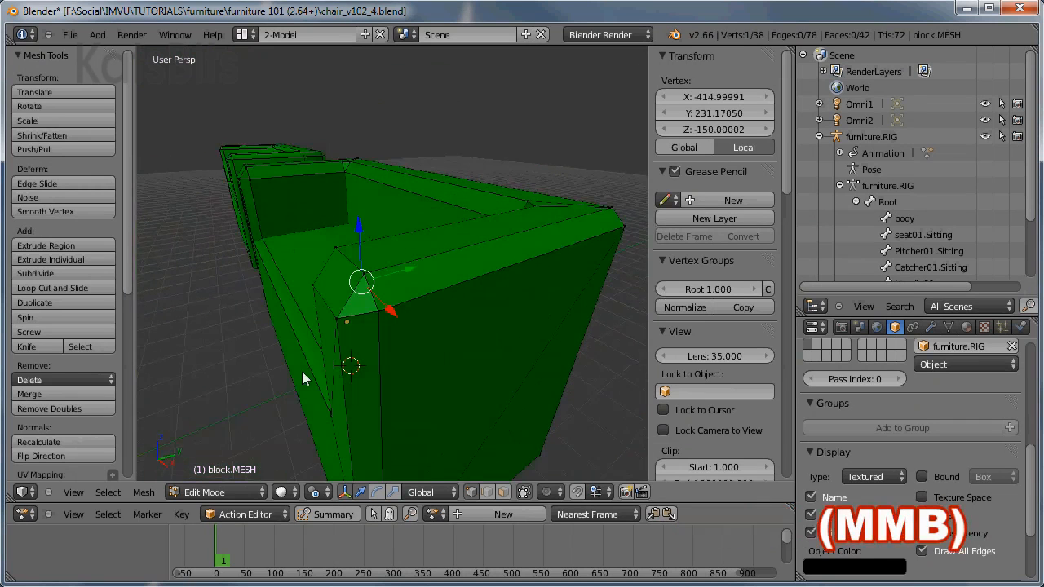
# Switch to face selection and convert the two triangles on the sofa's right outer side into one quad.
pyautogui.keyDown('shift'); pyautogui.moveTo(420, 401); pyautogui.dragTo(374, 332, button='middle'); pyautogui.keyUp('shift')
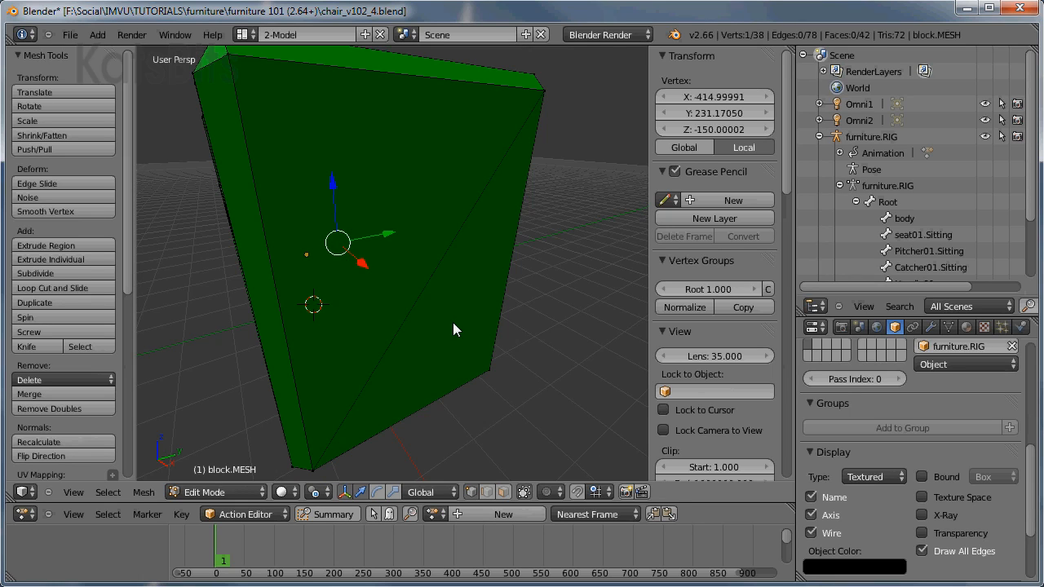
pyautogui.hotkey('ctrl', 'Tab')
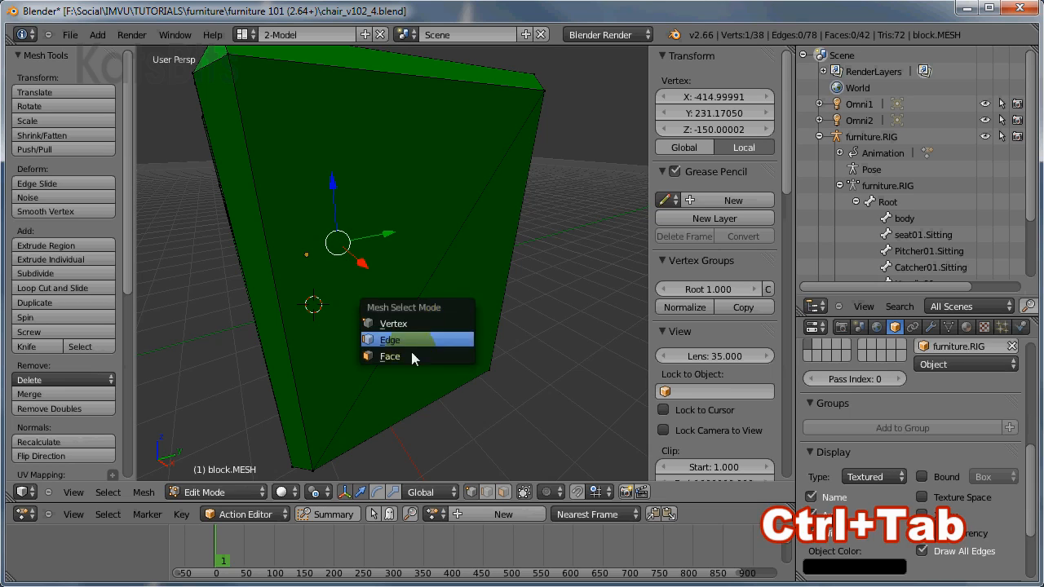
pyautogui.click(390, 357)
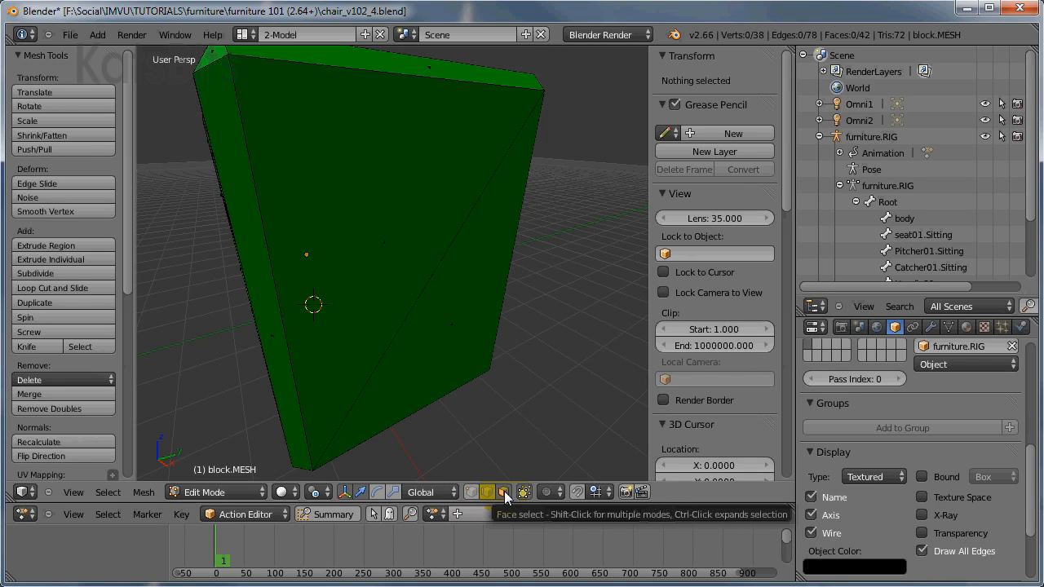
pyautogui.click(505, 496)
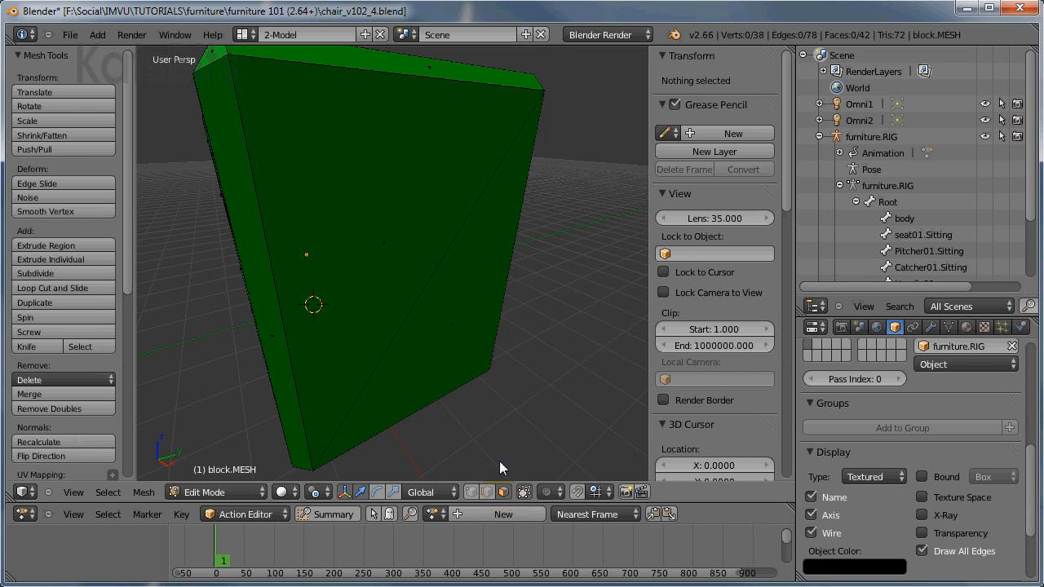
pyautogui.rightClick(445, 318)
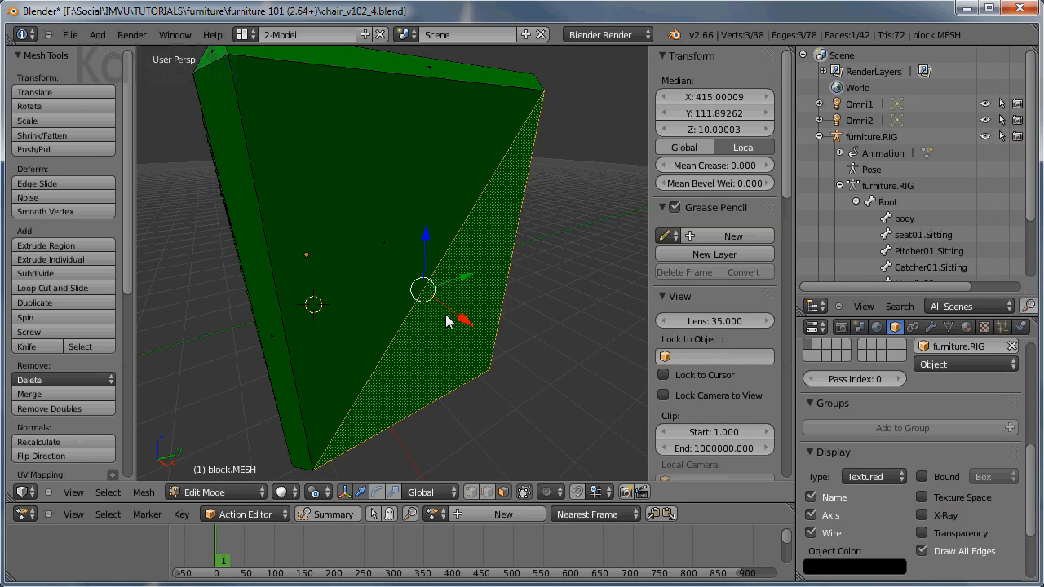
pyautogui.keyDown('shift'); pyautogui.rightClick(373, 201); pyautogui.keyUp('shift')
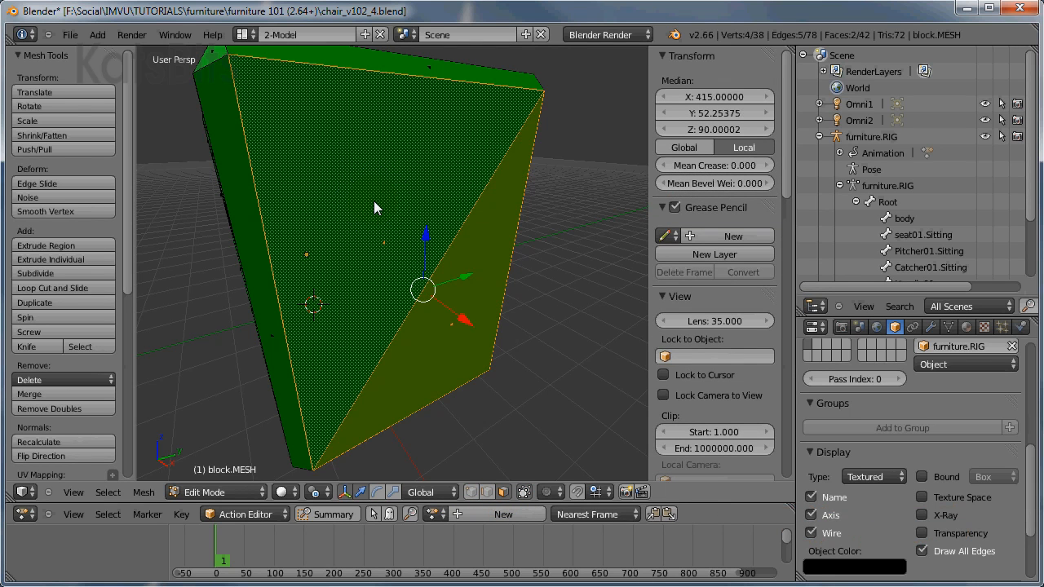
pyautogui.hotkey('alt', 'j')
# Convert the two triangles on the front of the right armrest into one quad.
pyautogui.moveTo(374, 214); pyautogui.dragTo(445, 238, button='middle')
pyautogui.scroll(-3, 510, 272)
pyautogui.rightClick(424, 222)
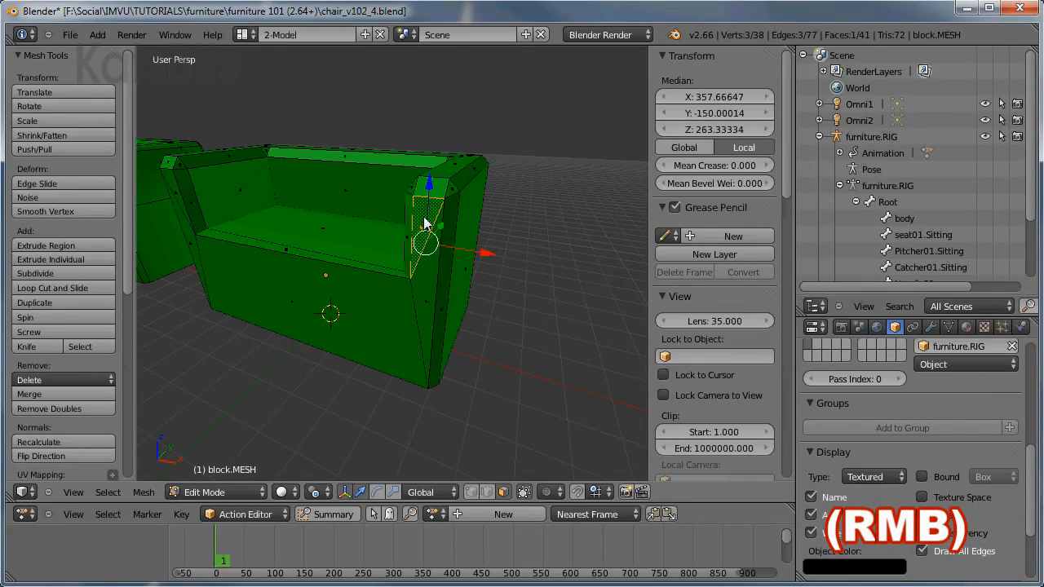
pyautogui.keyDown('shift'); pyautogui.rightClick(424, 284); pyautogui.keyUp('shift')
pyautogui.hotkey('alt', 'j')
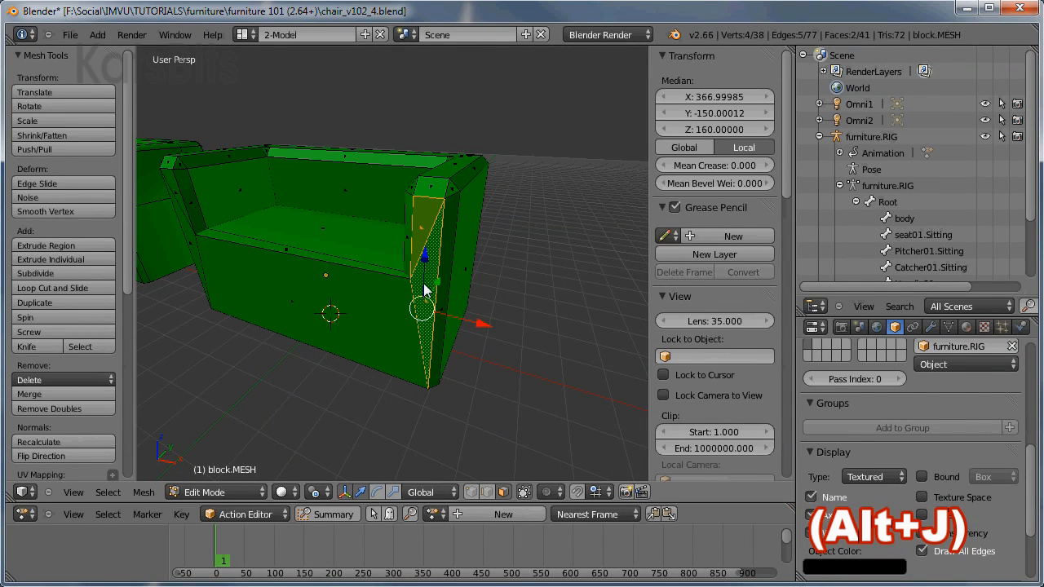
# Convert the two triangles on the front of the left armrest into one quad.
pyautogui.moveTo(426, 291); pyautogui.dragTo(286, 259, button='middle')
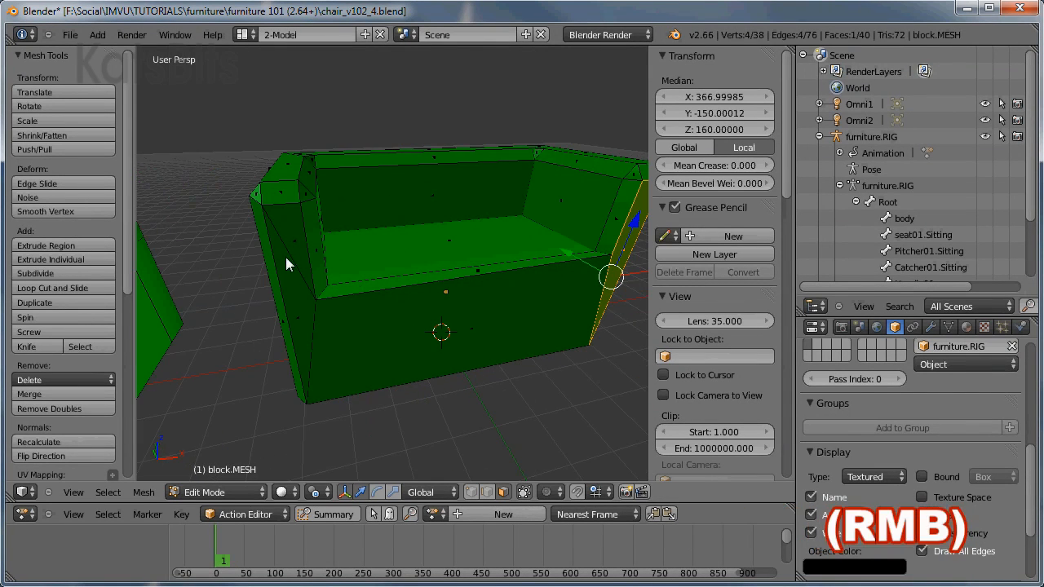
pyautogui.rightClick(287, 259)
pyautogui.keyDown('shift'); pyautogui.rightClick(298, 300); pyautogui.keyUp('shift')
pyautogui.hotkey('alt', 'j')
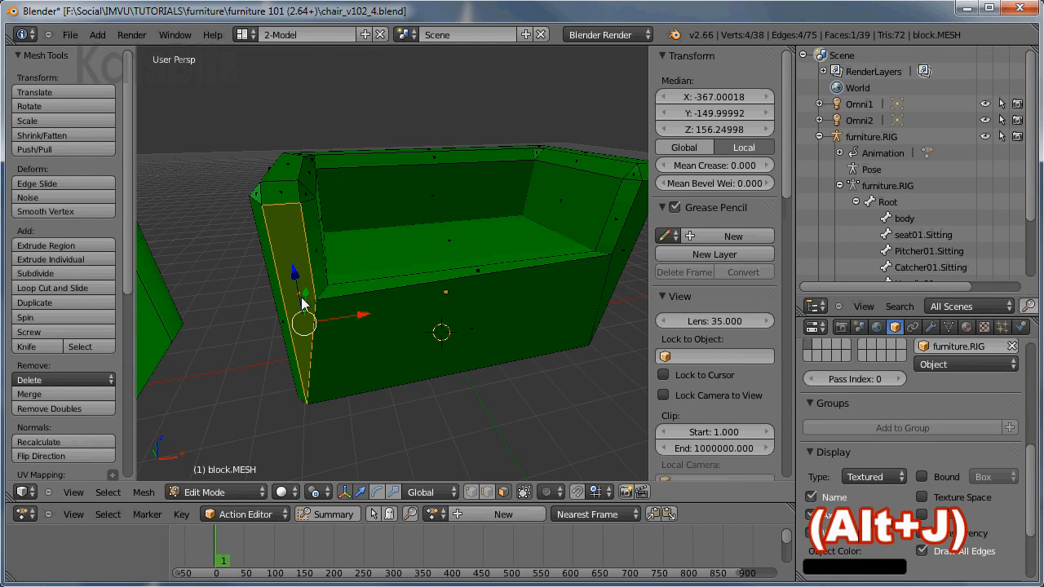
# In vertex selection, match the seat's right front corner vertex to the left one's height by setting its Z to 134.99998.
pyautogui.moveTo(302, 298); pyautogui.dragTo(320, 310, button='middle')
pyautogui.scroll(5, 415, 330)
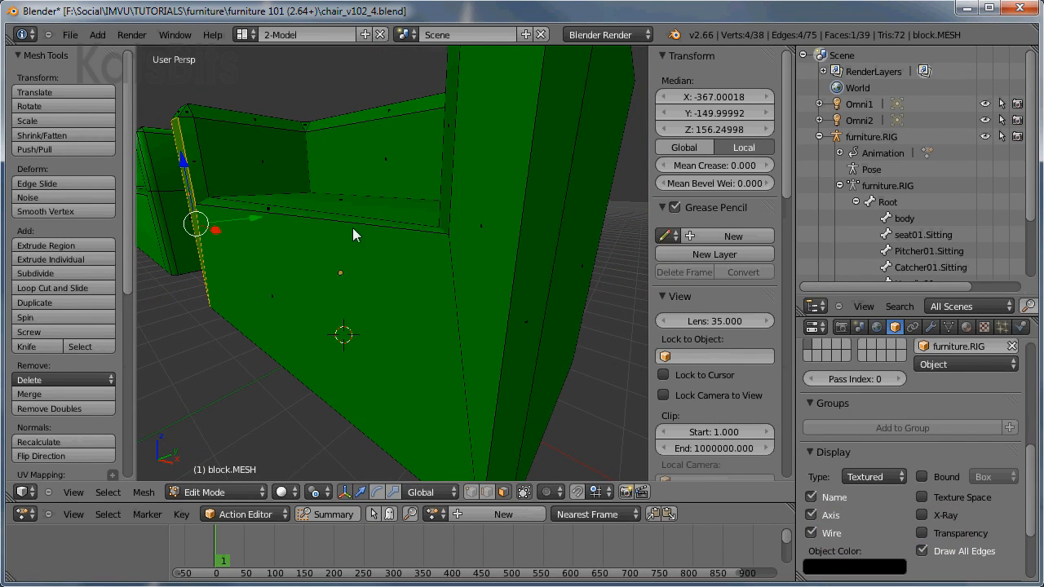
pyautogui.hotkey('ctrl', 'Tab')
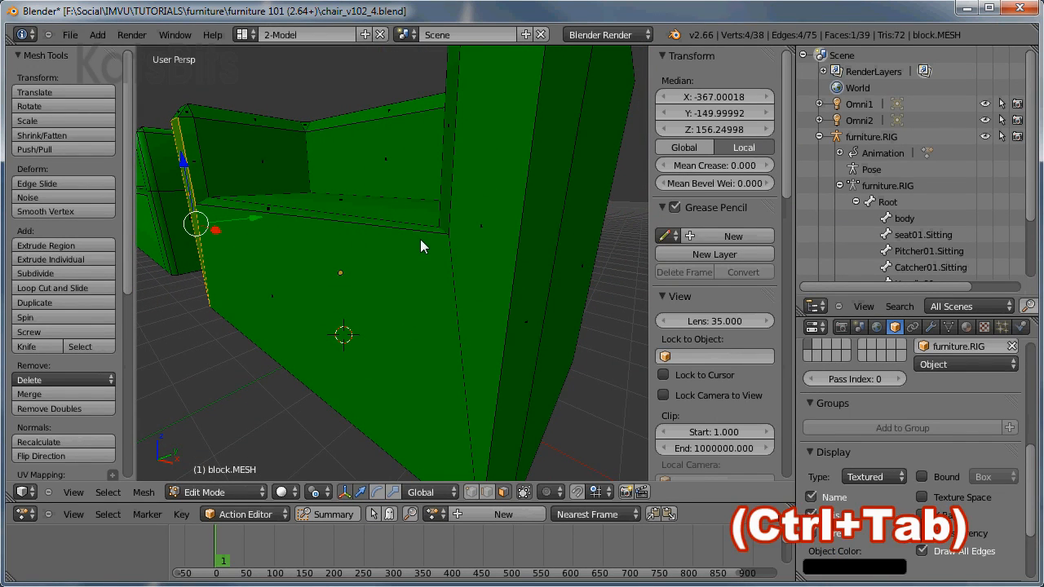
pyautogui.click(361, 209)
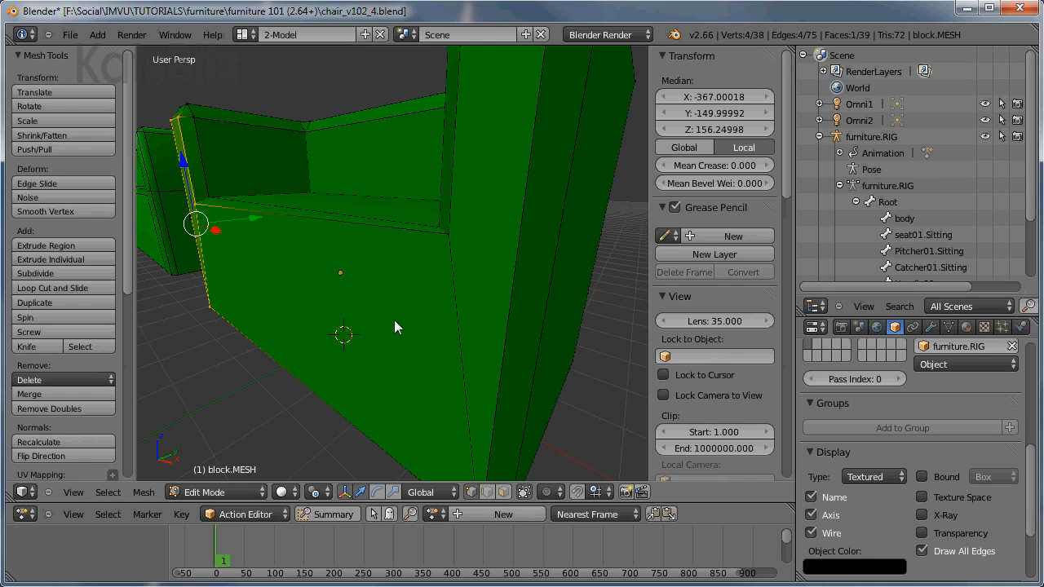
pyautogui.rightClick(197, 206)
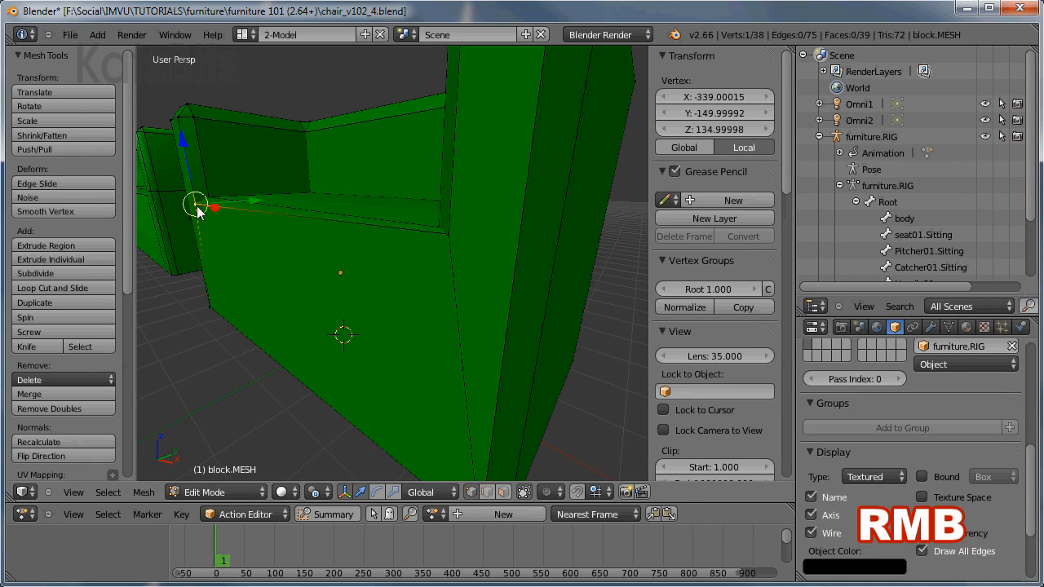
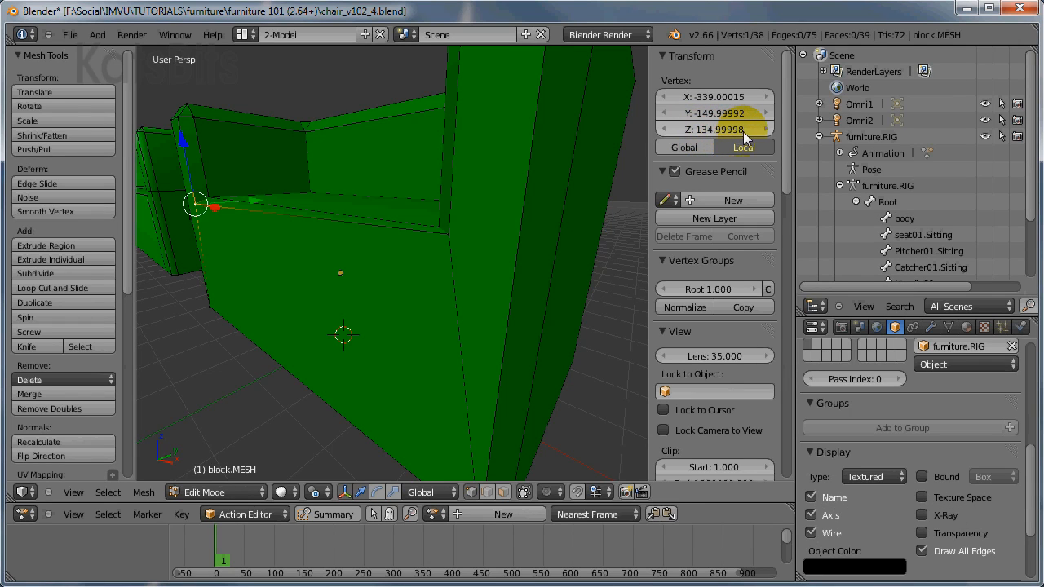
pyautogui.rightClick(466, 251)
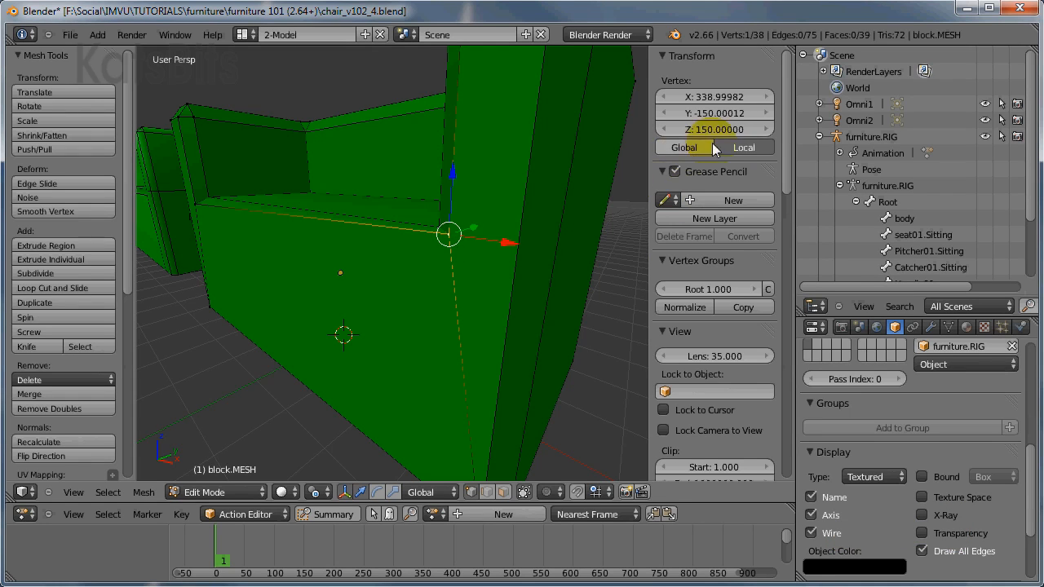
pyautogui.click(749, 129)
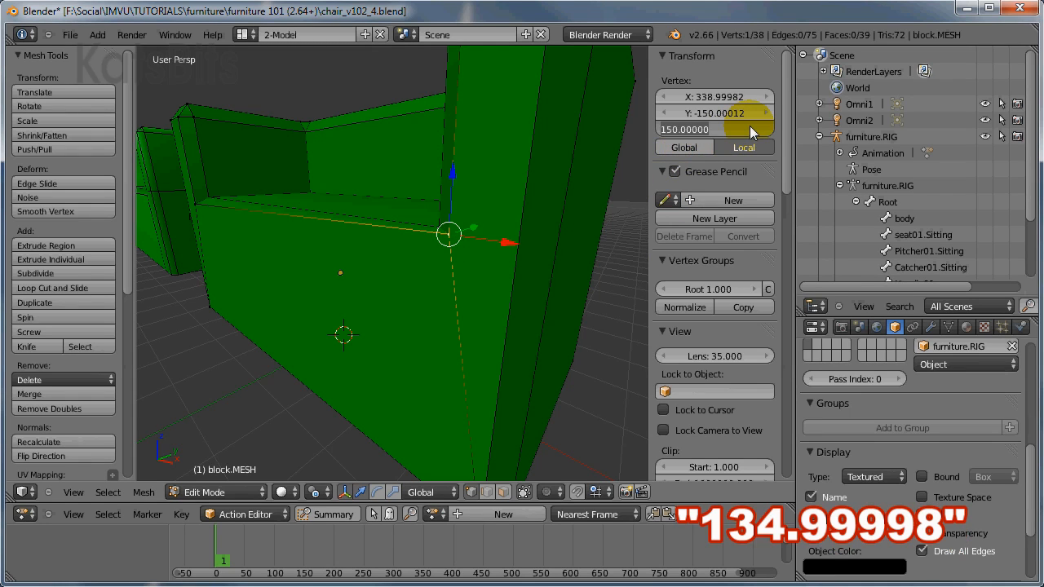
pyautogui.write('134.')
pyautogui.write('999')
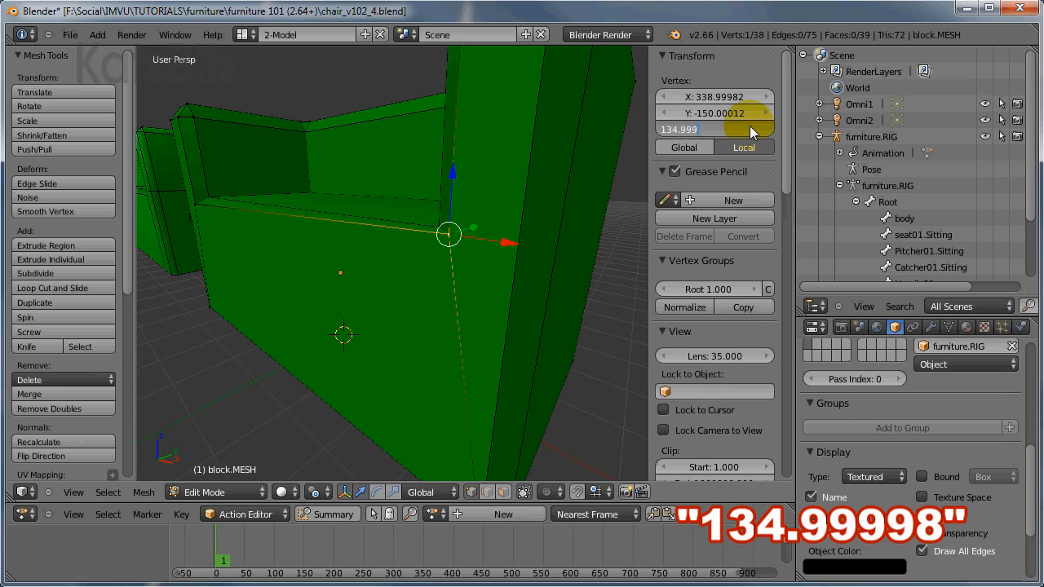
pyautogui.write('8')
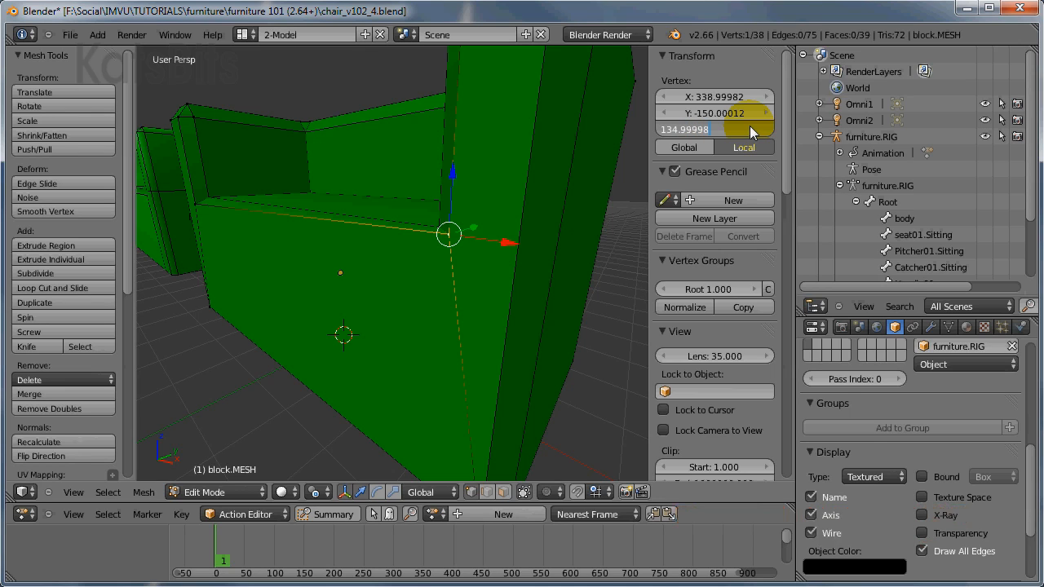
pyautogui.press('Return')
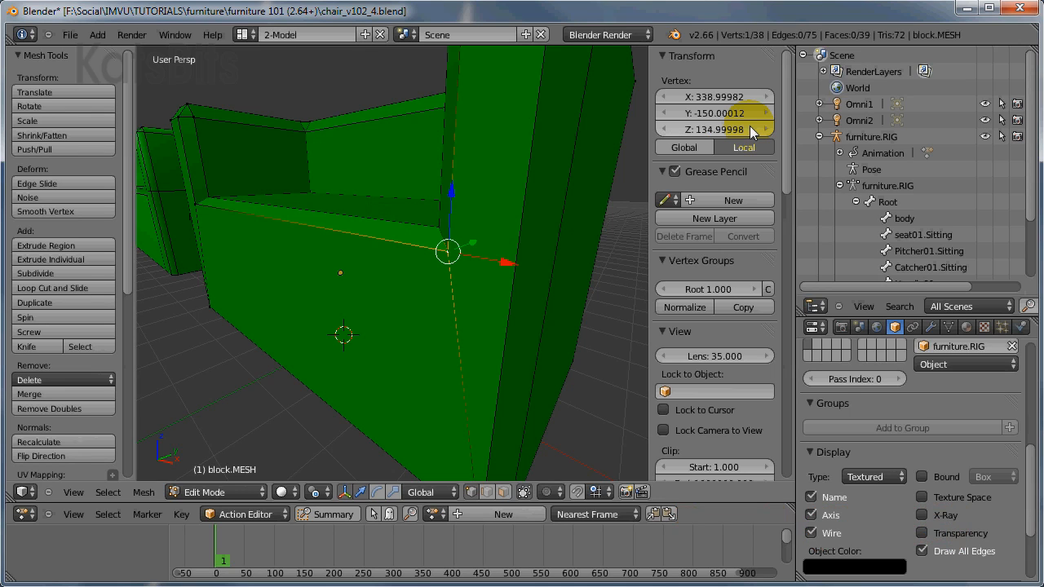
# Return to Object Mode and disable Edge Angle in the sofa's Edge Split modifier.
pyautogui.moveTo(337, 228); pyautogui.dragTo(426, 231, button='middle')
pyautogui.scroll(-5, 426, 231)
pyautogui.moveTo(473, 296); pyautogui.dragTo(457, 324, button='middle')
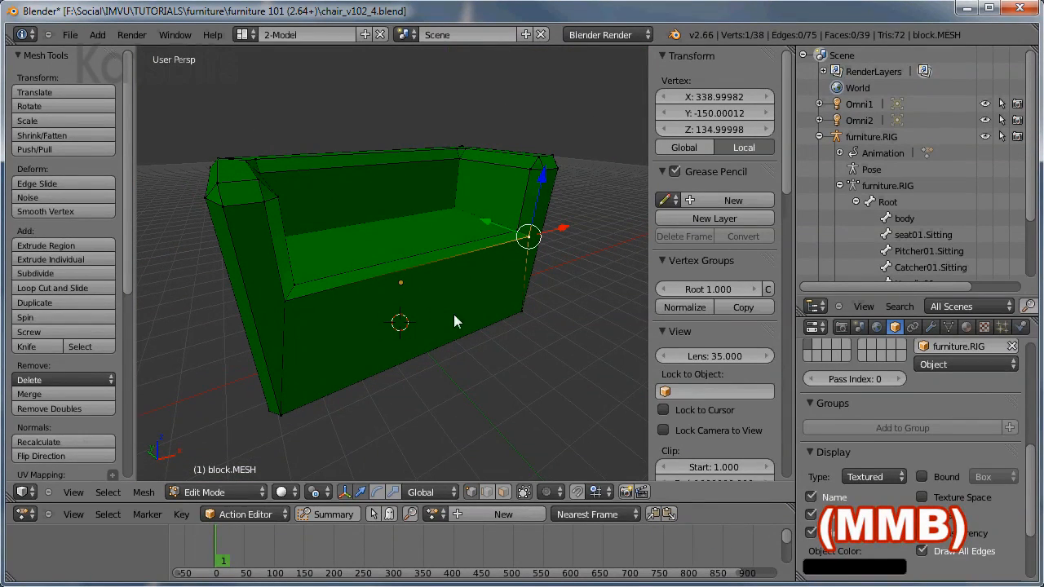
pyautogui.press('Tab')
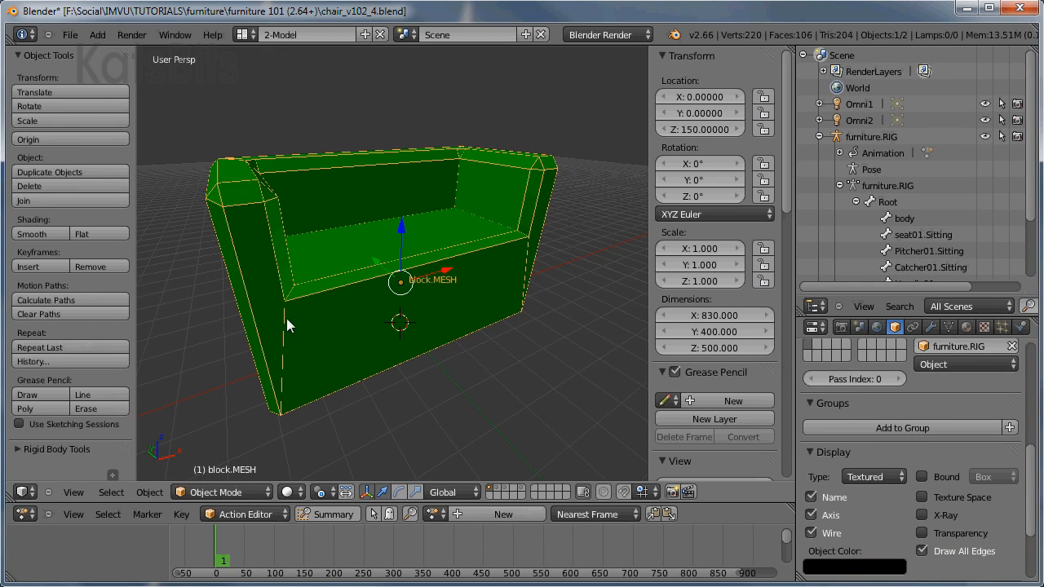
pyautogui.click(931, 326)
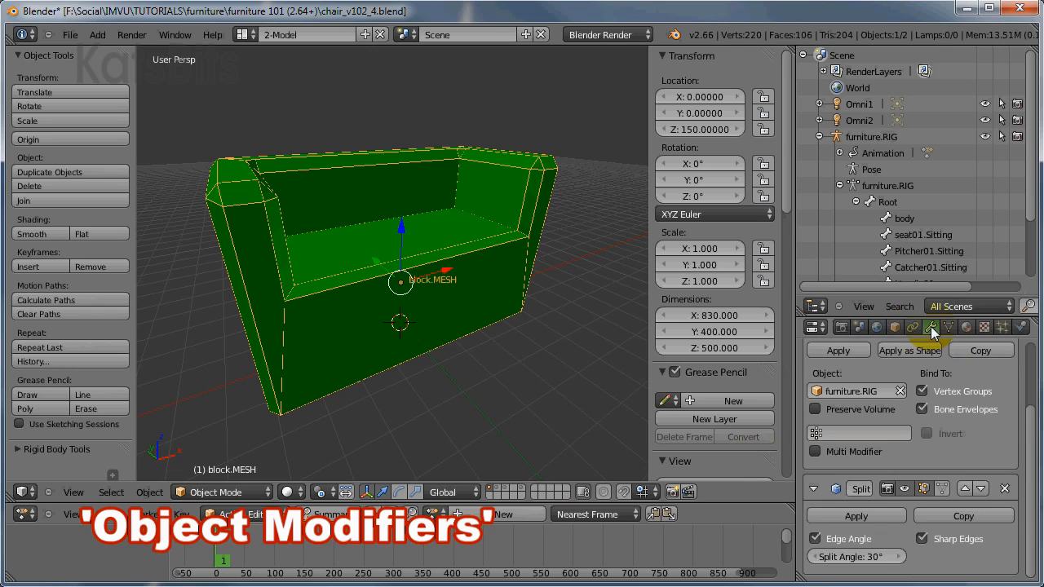
pyautogui.click(815, 538)
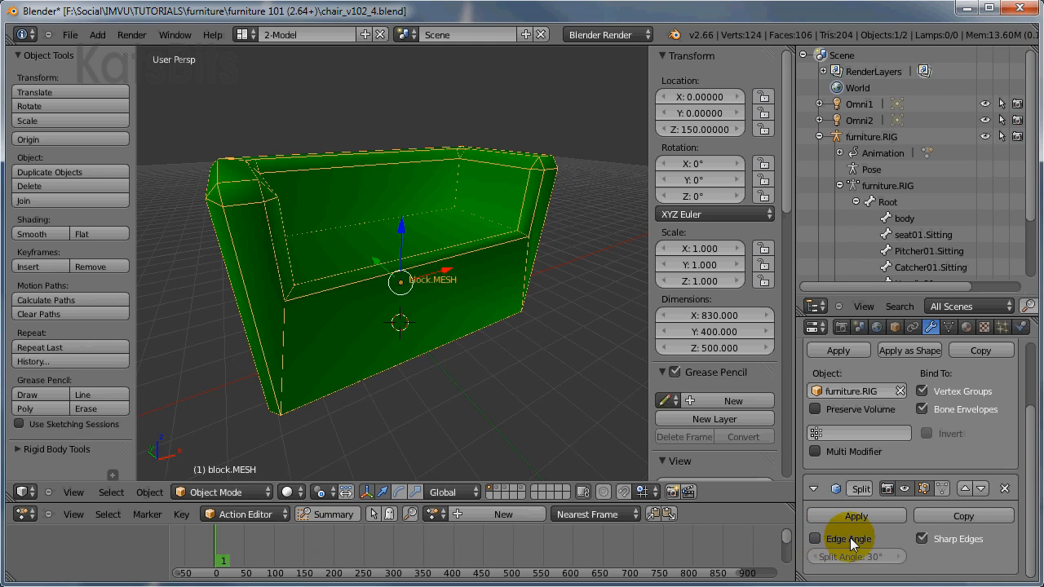
# In Edit Mode with edge selection, select the inner edges where the seat, backrest and both armrests meet.
pyautogui.moveTo(511, 403); pyautogui.dragTo(339, 249, button='middle')
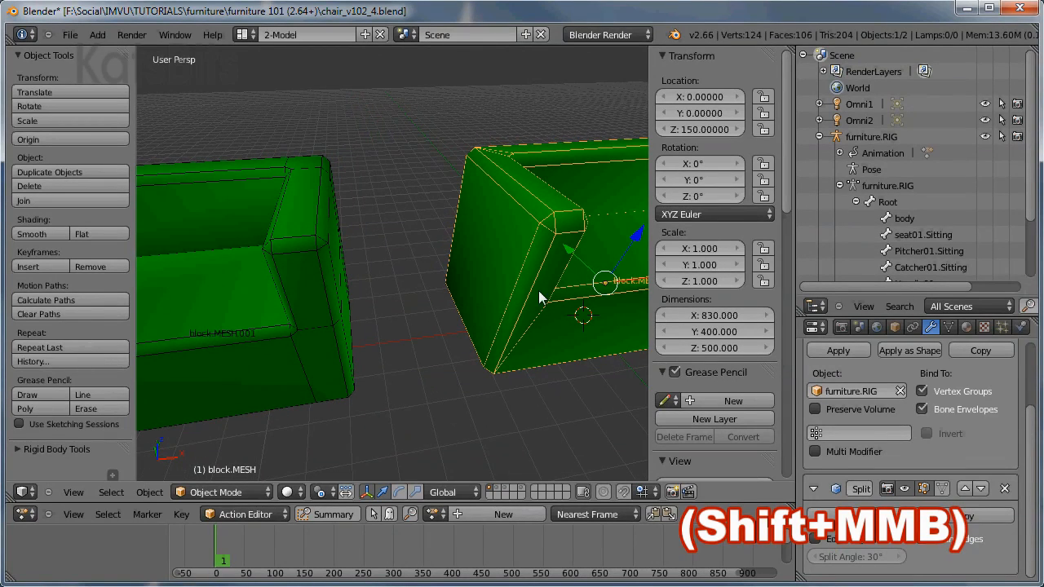
pyautogui.keyDown('shift'); pyautogui.moveTo(541, 294); pyautogui.dragTo(351, 327, button='middle'); pyautogui.keyUp('shift')
pyautogui.press('Tab')
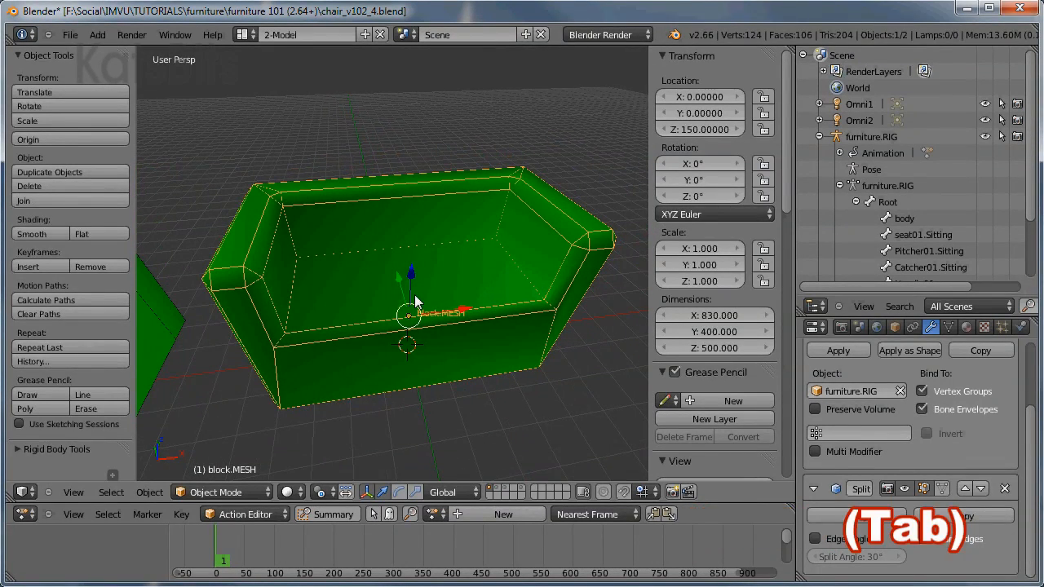
pyautogui.hotkey('ctrl', 'Tab')
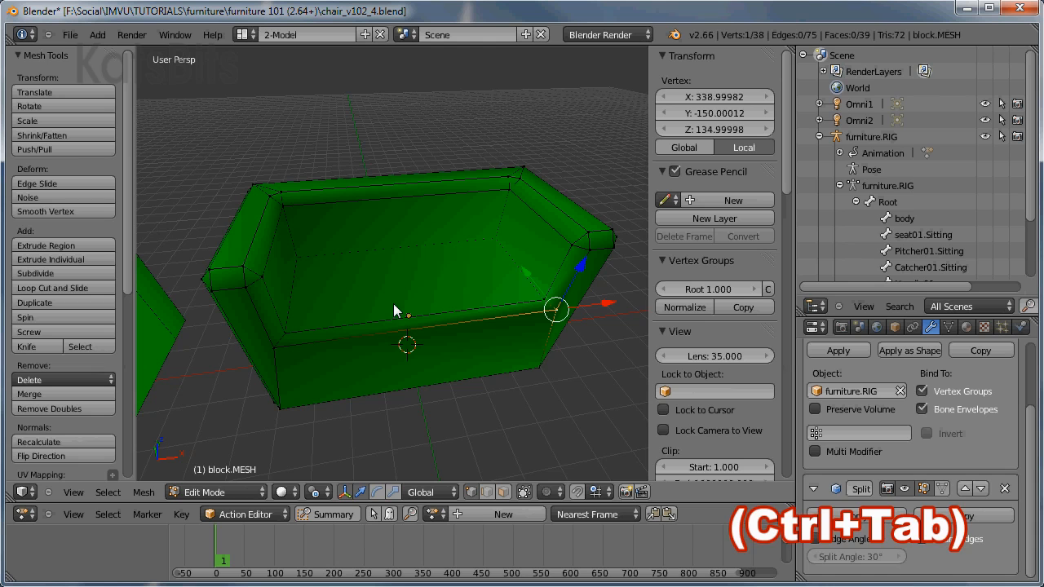
pyautogui.click(363, 319)
pyautogui.rightClick(289, 291)
pyautogui.keyDown('shift'); pyautogui.rightClick(295, 235); pyautogui.keyUp('shift')
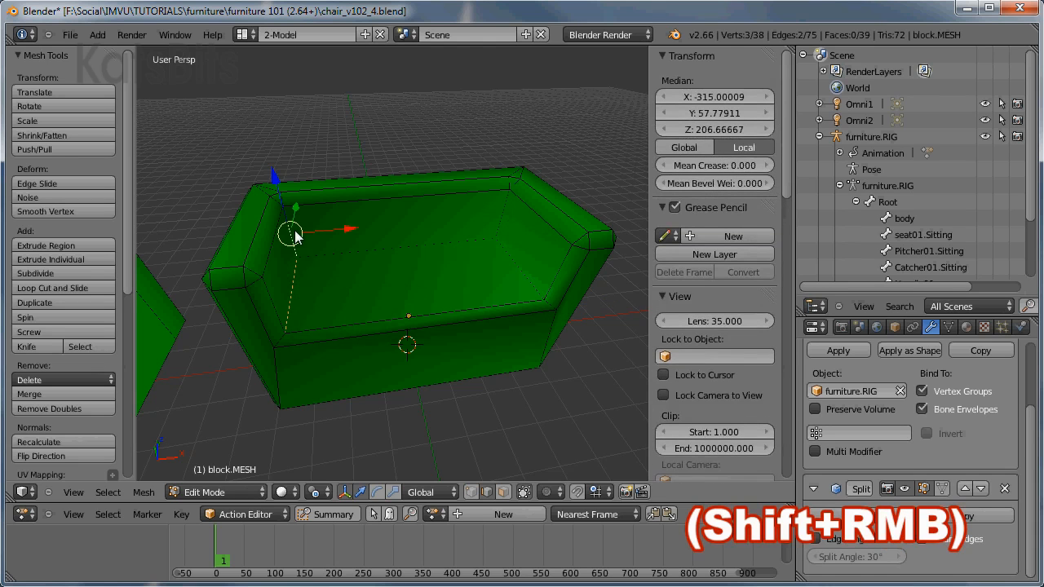
pyautogui.keyDown('shift'); pyautogui.rightClick(354, 256); pyautogui.keyUp('shift')
pyautogui.keyDown('shift'); pyautogui.rightClick(512, 257); pyautogui.keyUp('shift')
pyautogui.keyDown('shift'); pyautogui.rightClick(501, 209); pyautogui.keyUp('shift')
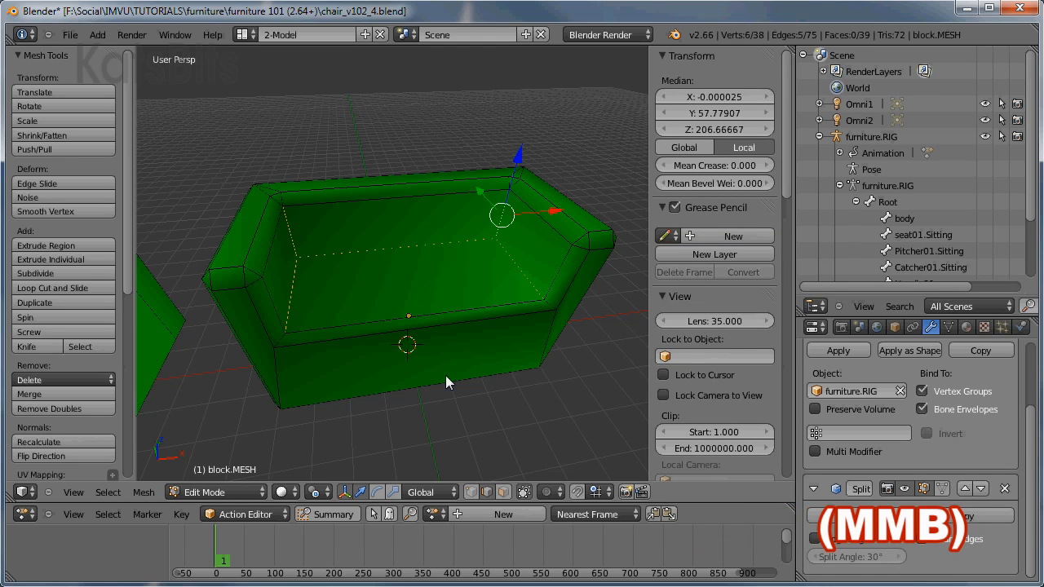
# Add the sofa's bottom front edge, both front corner edges and the right bottom edge to the selection.
pyautogui.moveTo(446, 375); pyautogui.dragTo(410, 380, button='middle')
pyautogui.keyDown('shift'); pyautogui.rightClick(409, 381); pyautogui.keyUp('shift')
pyautogui.keyDown('shift'); pyautogui.rightClick(284, 418); pyautogui.keyUp('shift')
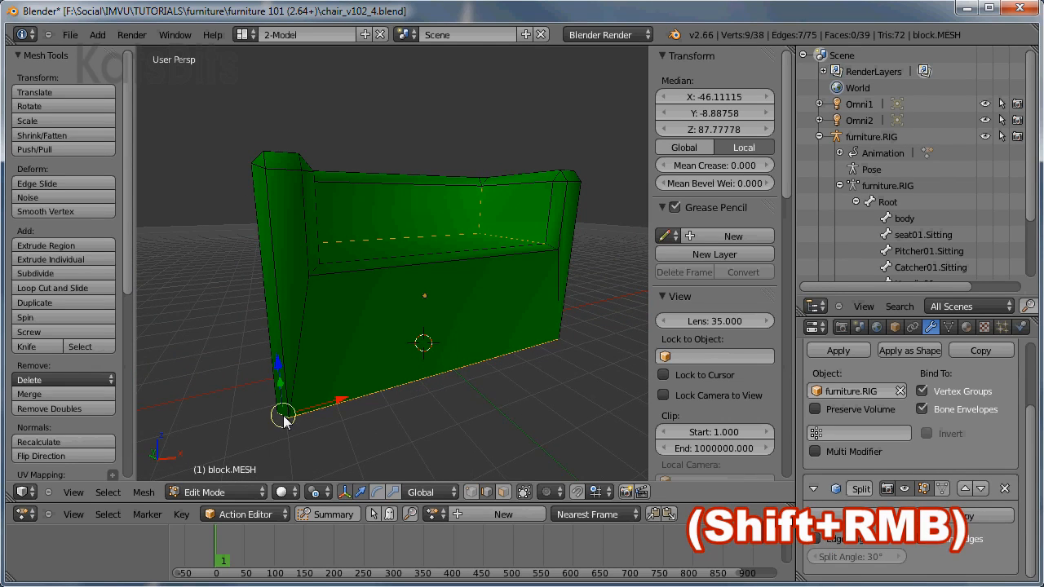
pyautogui.moveTo(482, 366); pyautogui.dragTo(338, 362, button='middle')
pyautogui.keyDown('shift'); pyautogui.rightClick(419, 446); pyautogui.keyUp('shift')
pyautogui.keyDown('shift'); pyautogui.rightClick(488, 396); pyautogui.keyUp('shift')
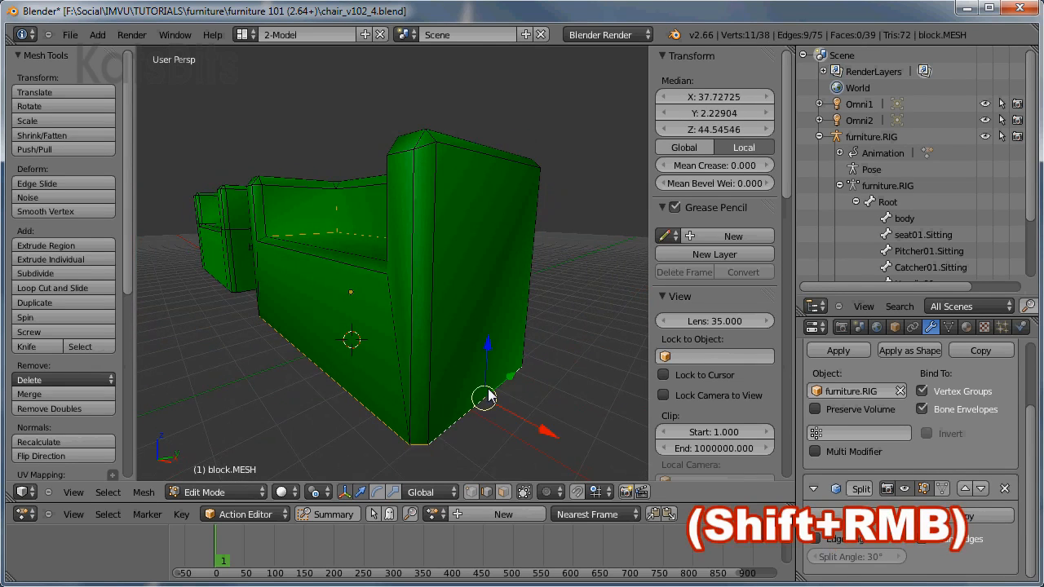
# Extend the selection with the remaining bottom edges along the sofa's back, rear corners and left side.
pyautogui.moveTo(488, 396); pyautogui.dragTo(363, 394, button='middle')
pyautogui.keyDown('shift'); pyautogui.rightClick(350, 407); pyautogui.keyUp('shift')
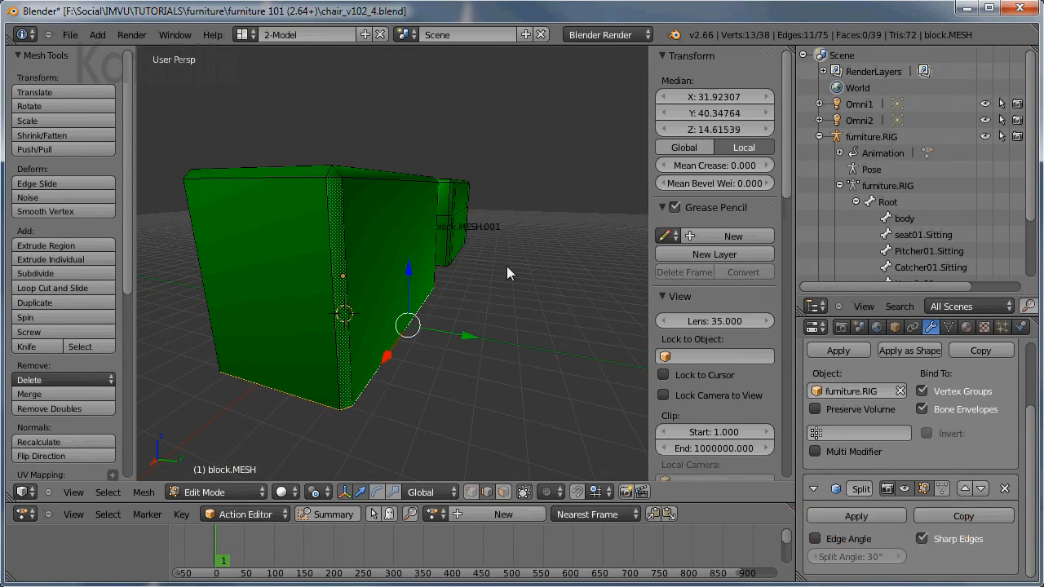
pyautogui.moveTo(506, 266); pyautogui.dragTo(249, 244, button='middle')
pyautogui.scroll(3, 478, 334)
pyautogui.keyDown('shift'); pyautogui.moveTo(505, 344); pyautogui.dragTo(452, 300, button='middle'); pyautogui.keyUp('shift')
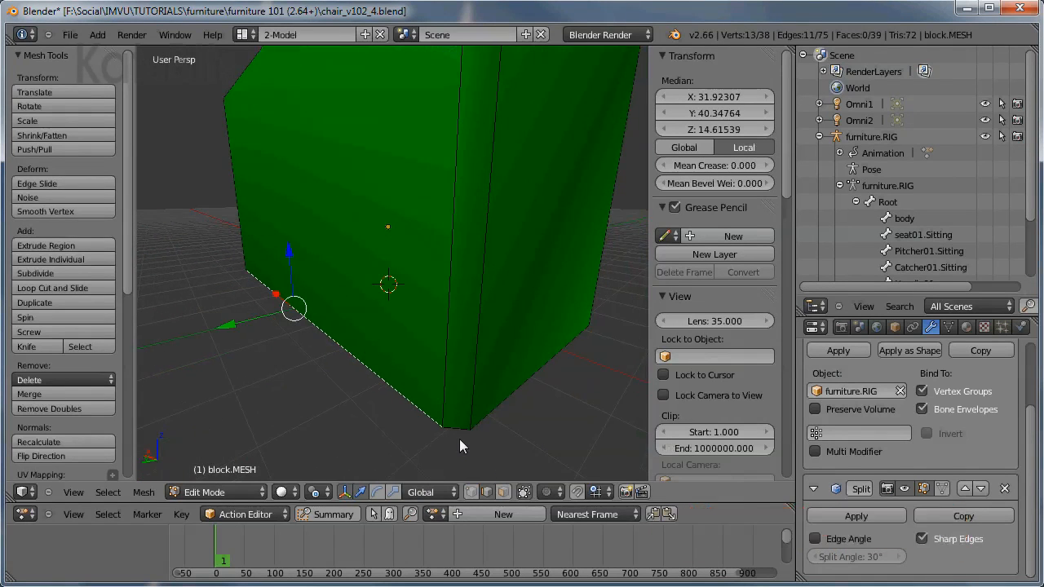
pyautogui.keyDown('shift'); pyautogui.rightClick(491, 407); pyautogui.keyUp('shift')
pyautogui.moveTo(593, 297); pyautogui.dragTo(408, 295, button='middle')
pyautogui.scroll(-3, 377, 347)
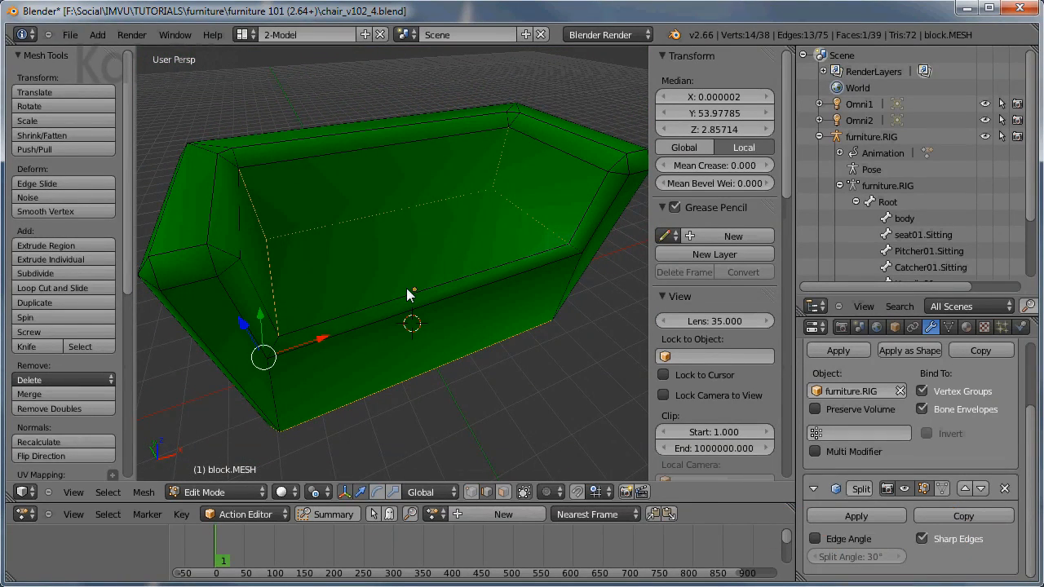
# Mark the selected sofa edges as sharp and return to Object Mode.
pyautogui.hotkey('ctrl', 'e')
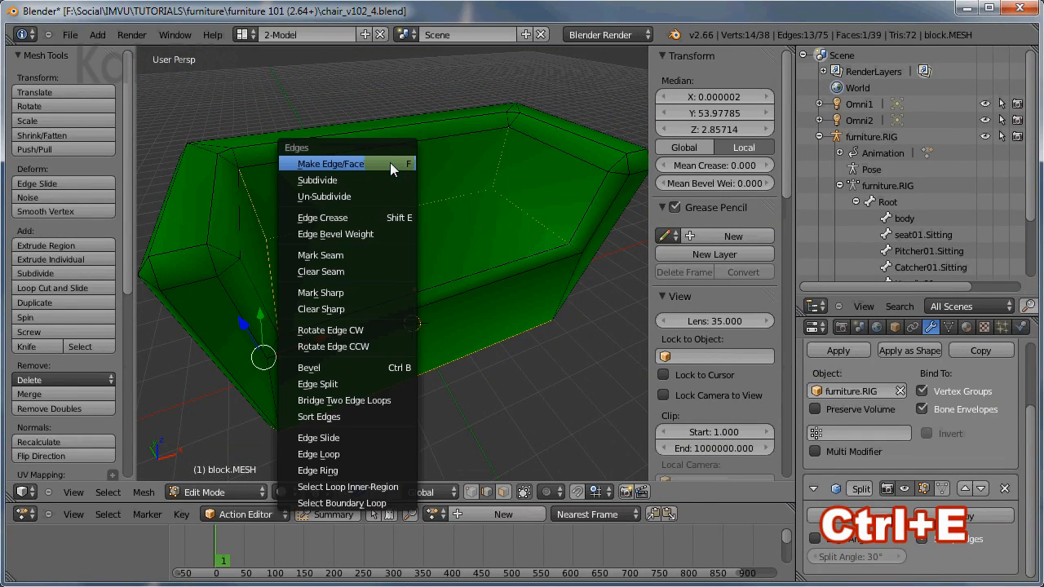
pyautogui.click(346, 293)
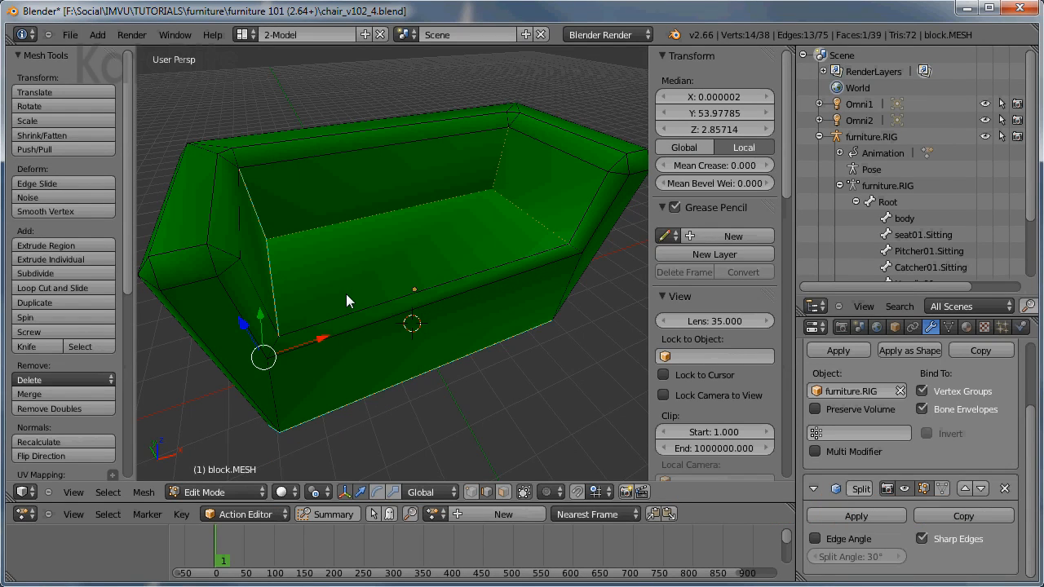
pyautogui.press('Tab')
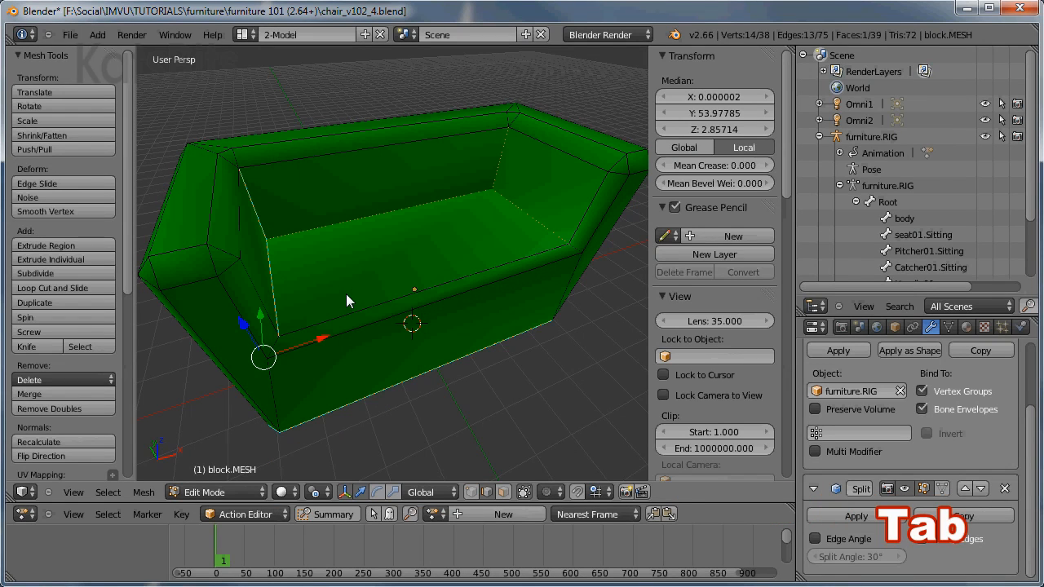
# Hide the 3D view's tool shelf and properties region, look over both sofas and select block.MESH.
pyautogui.scroll(-3, 345, 293)
pyautogui.moveTo(386, 319); pyautogui.dragTo(437, 320, button='middle')
pyautogui.press('n')
pyautogui.press('t')
pyautogui.scroll(-4, 446, 319)
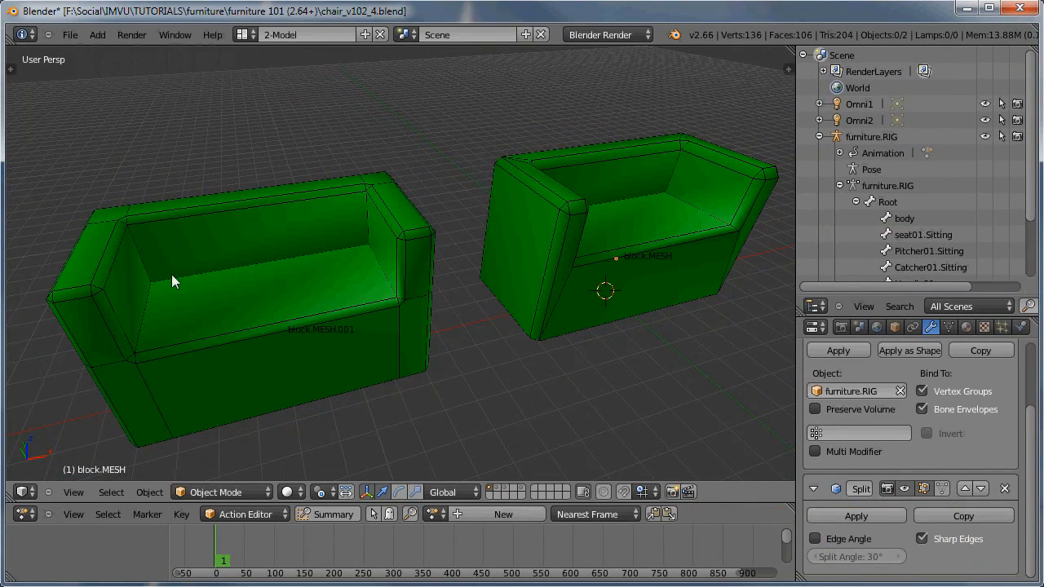
pyautogui.rightClick(246, 292)
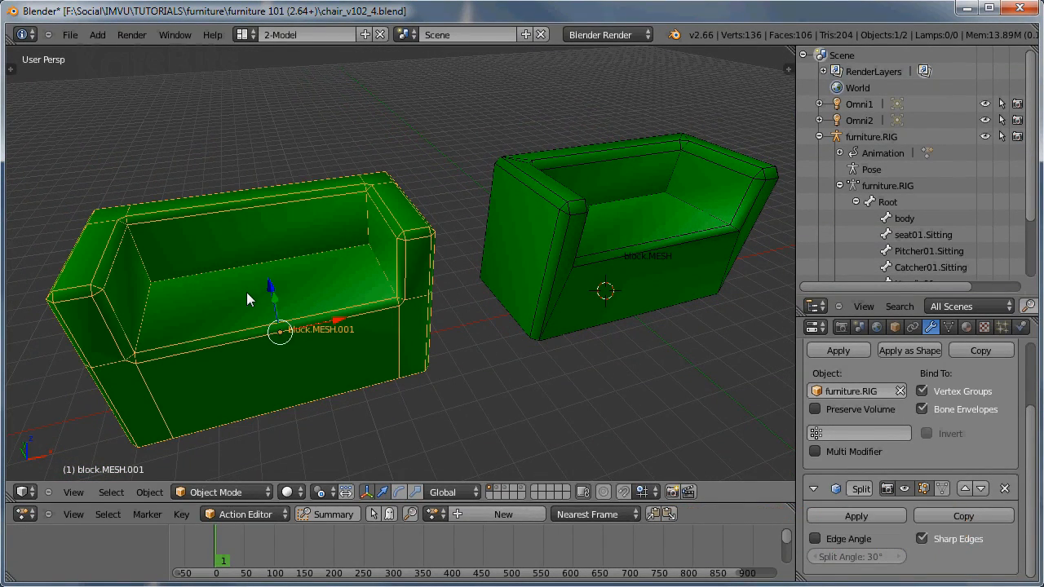
pyautogui.rightClick(541, 271)
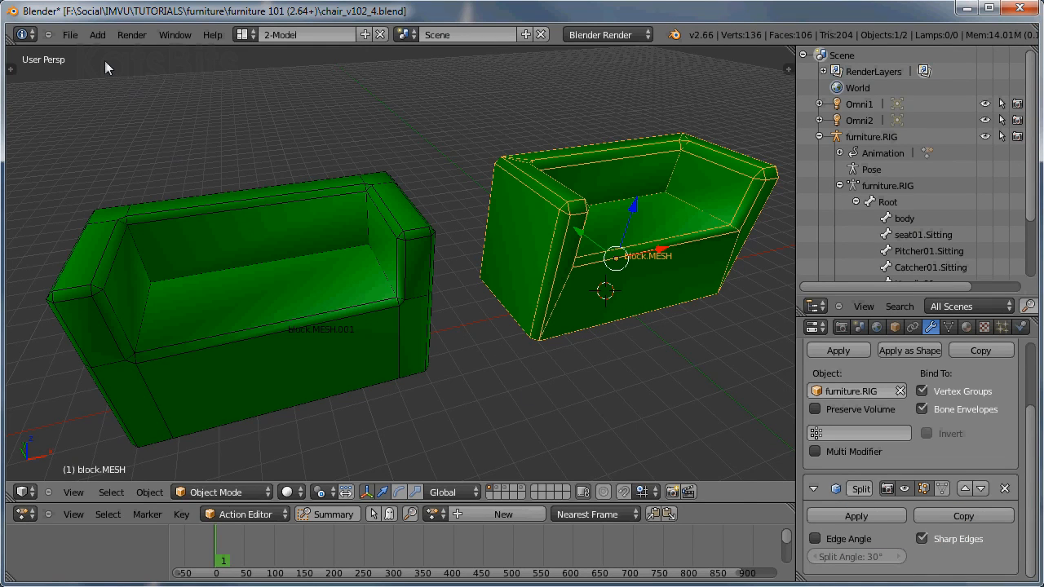
# Save the scene under the new file name chair_v102_5.blend.
pyautogui.click(71, 34)
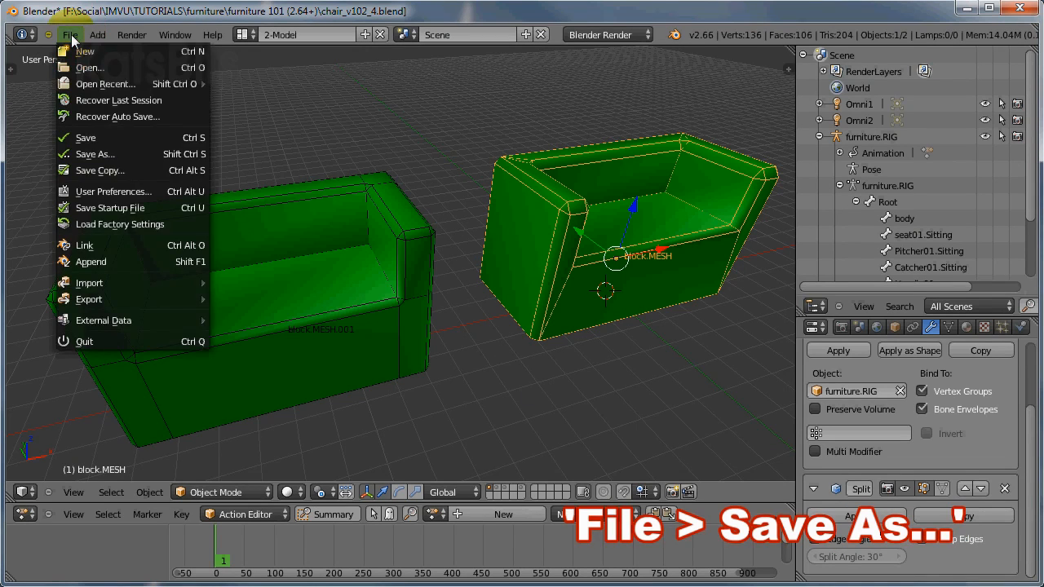
pyautogui.click(96, 157)
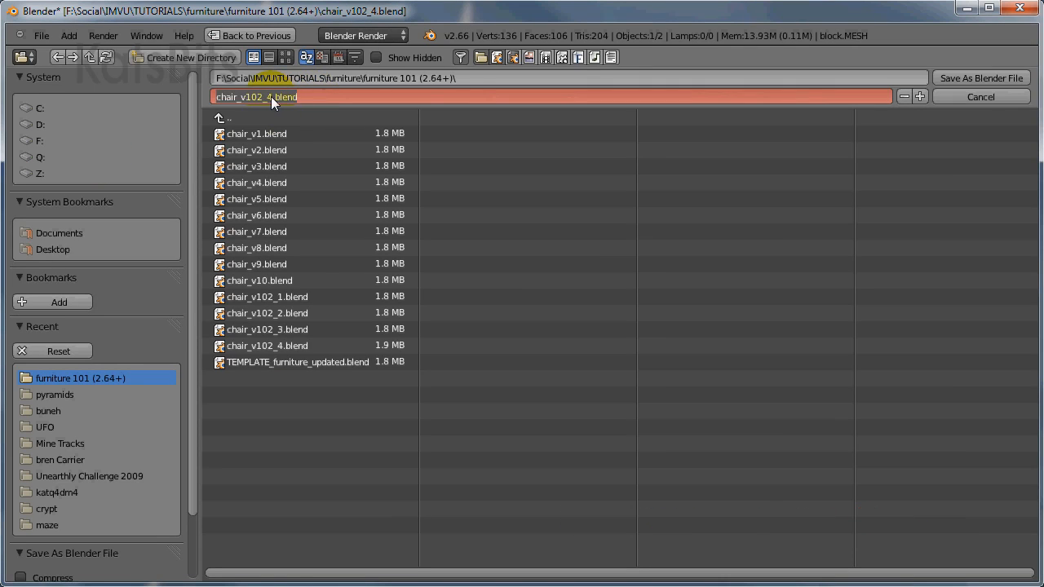
pyautogui.write('5')
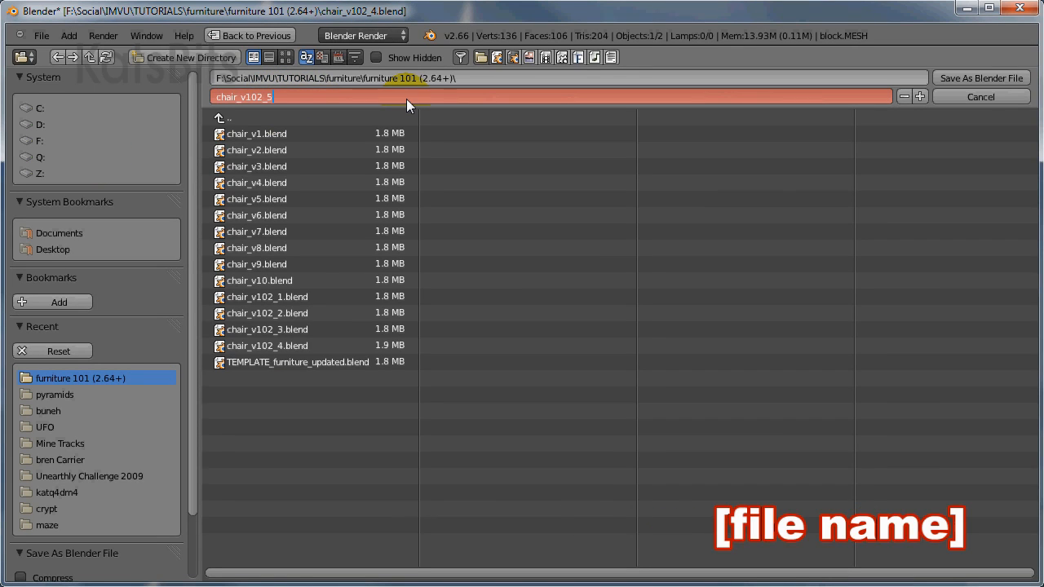
pyautogui.press('Return')
pyautogui.click(963, 80)
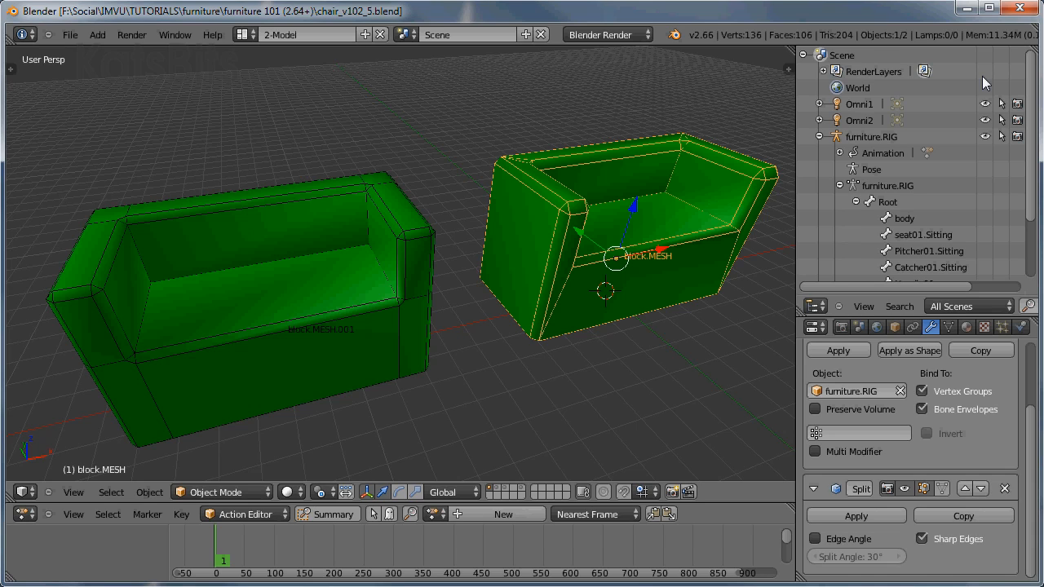
# Set the viewport shading to Texture so the sofas show their test texture.
pyautogui.click(290, 492)
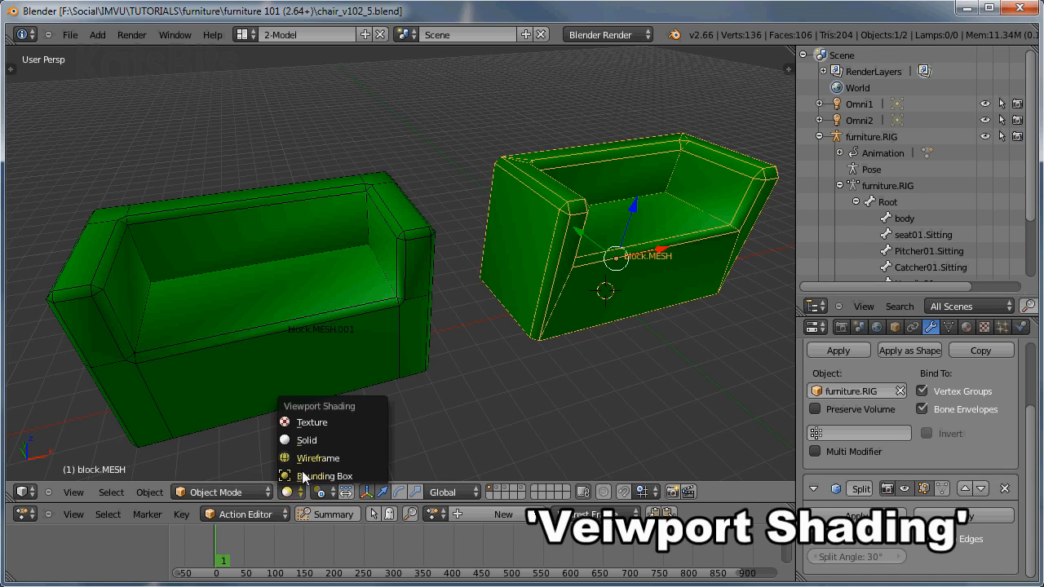
pyautogui.click(313, 425)
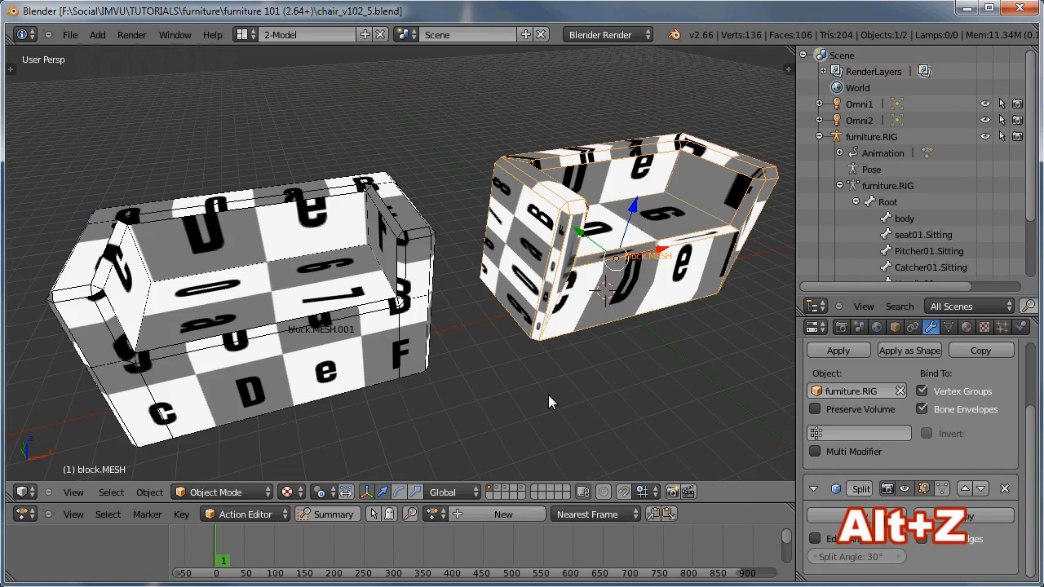
pyautogui.hotkey('alt', 'z')
pyautogui.hotkey('alt', 'z')
# Select the block.MESH.001 sofa and examine how the test texture maps onto both sofas' armrests, seats and fronts.
pyautogui.moveTo(548, 395)
pyautogui.mouseDown(button='middle')
pyautogui.moveTo(278, 275)
pyautogui.moveTo(112, 292)
pyautogui.mouseUp(button='middle')
pyautogui.rightClick(277, 275)
pyautogui.keyDown('shift'); pyautogui.moveTo(482, 326); pyautogui.dragTo(424, 344, button='middle'); pyautogui.keyUp('shift')
pyautogui.scroll(4, 424, 344)
pyautogui.moveTo(571, 284); pyautogui.dragTo(509, 210, button='middle')
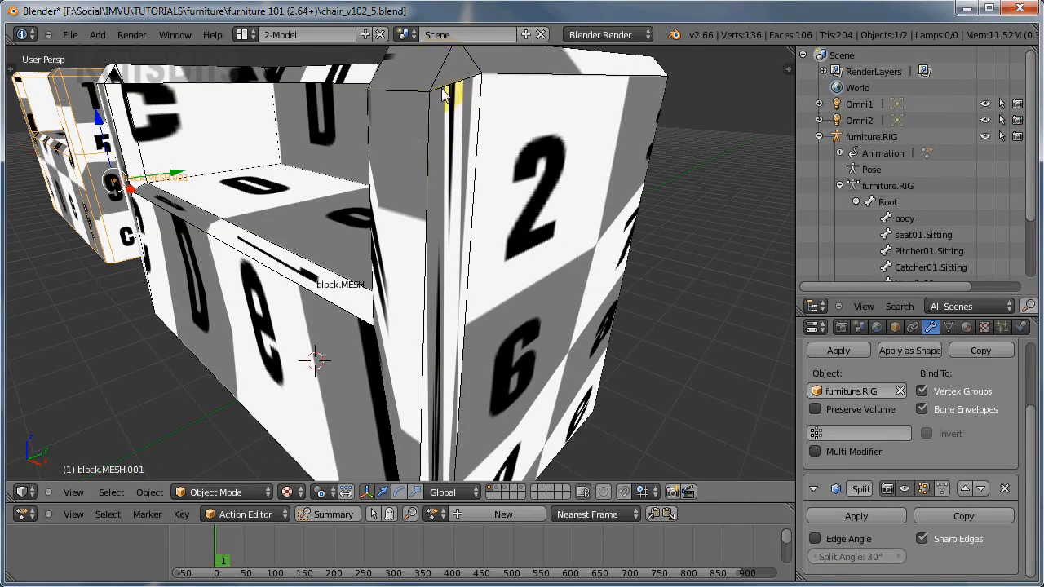
pyautogui.moveTo(432, 361); pyautogui.dragTo(420, 280, button='middle')
pyautogui.moveTo(489, 269)
pyautogui.mouseDown(button='middle')
pyautogui.moveTo(457, 289)
pyautogui.moveTo(459, 303)
pyautogui.moveTo(338, 315)
pyautogui.moveTo(547, 260)
pyautogui.moveTo(507, 287)
pyautogui.moveTo(404, 265)
pyautogui.moveTo(516, 280)
pyautogui.moveTo(496, 280)
pyautogui.mouseUp(button='middle')
pyautogui.scroll(-3, 547, 260)
pyautogui.scroll(-3, 496, 280)
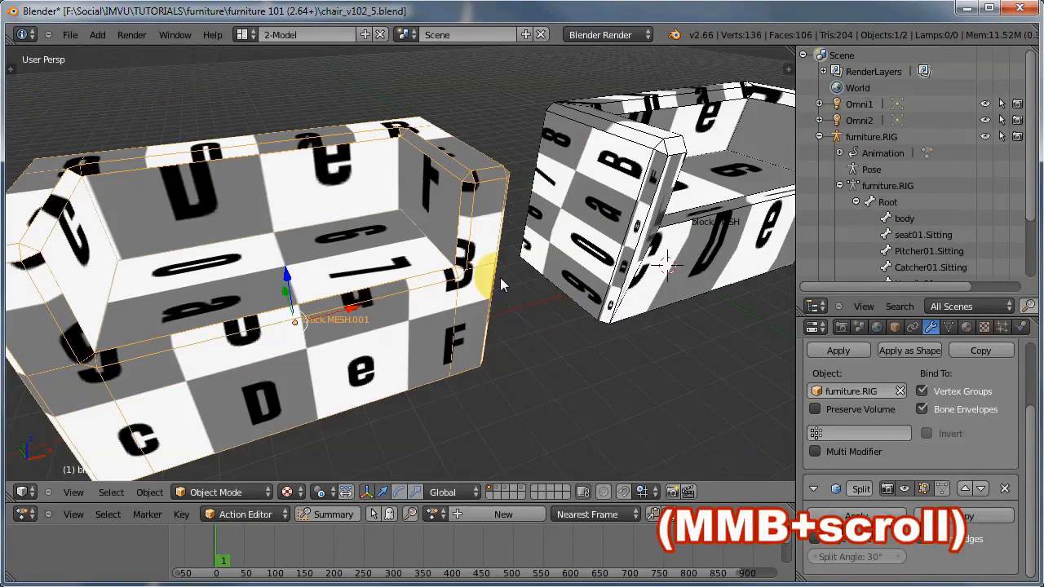
pyautogui.keyDown('shift'); pyautogui.moveTo(314, 333); pyautogui.dragTo(338, 335, button='middle'); pyautogui.keyUp('shift')
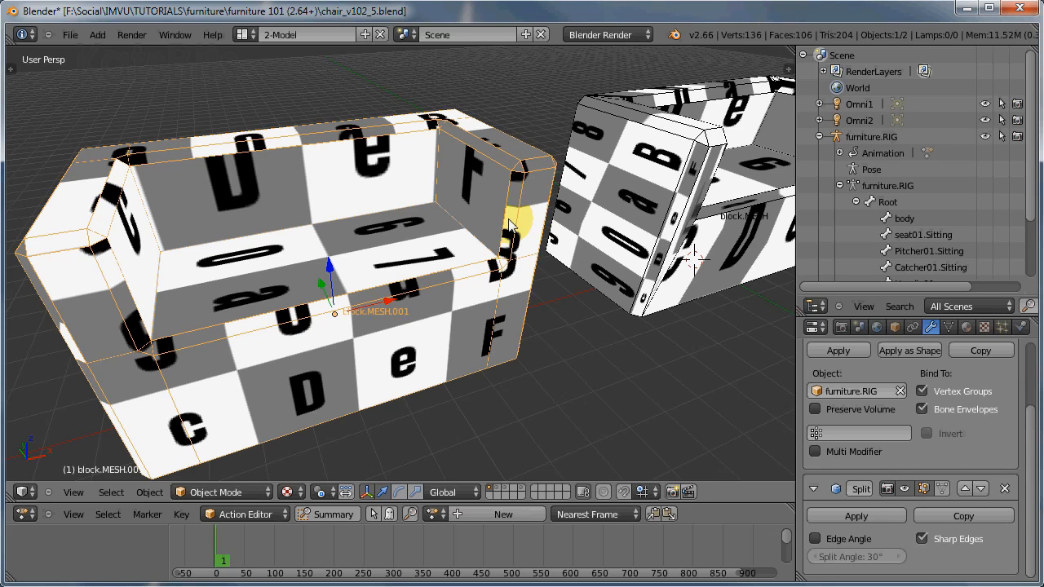
# In Edit Mode with wireframe display, select the seat's right and rear edges and both vertical corner edges between backrest and armrests.
pyautogui.press('Tab')
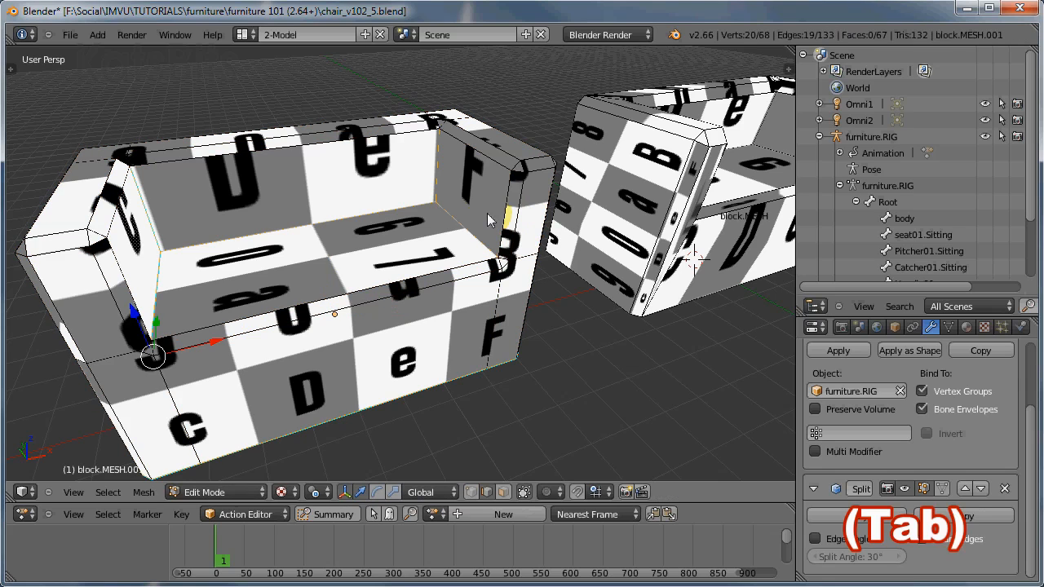
pyautogui.rightClick(478, 242)
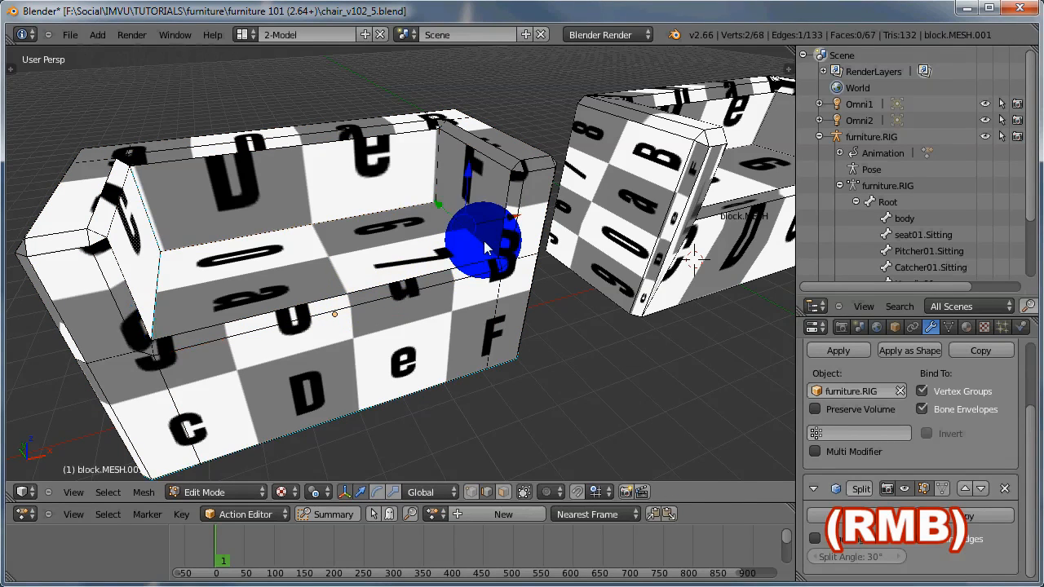
pyautogui.keyDown('shift'); pyautogui.rightClick(458, 181); pyautogui.keyUp('shift')
pyautogui.keyDown('shift'); pyautogui.rightClick(437, 166); pyautogui.keyUp('shift')
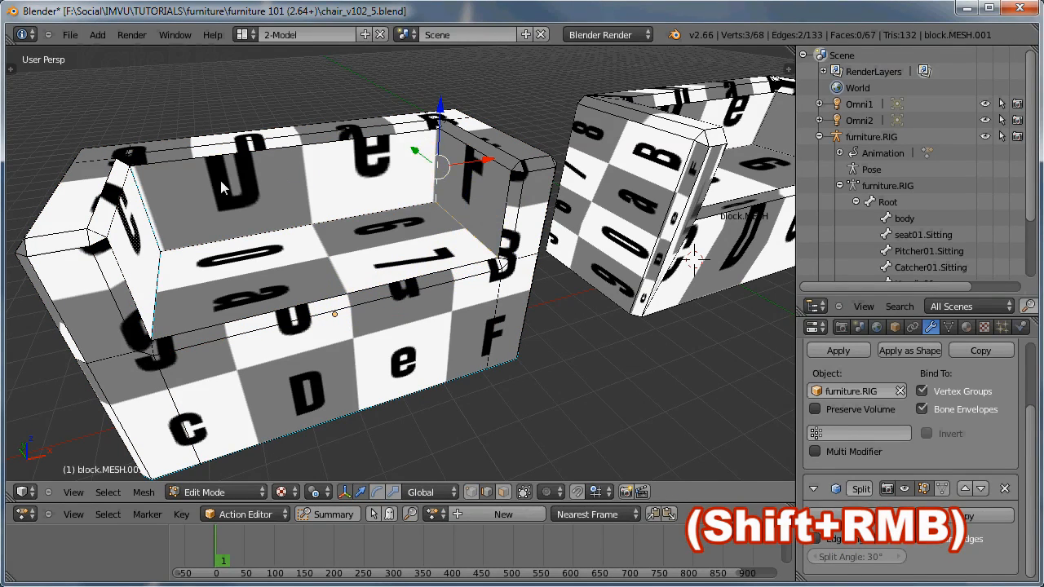
pyautogui.keyDown('shift'); pyautogui.rightClick(140, 202); pyautogui.keyUp('shift')
pyautogui.press('z')
pyautogui.keyDown('shift'); pyautogui.rightClick(213, 243); pyautogui.keyUp('shift')
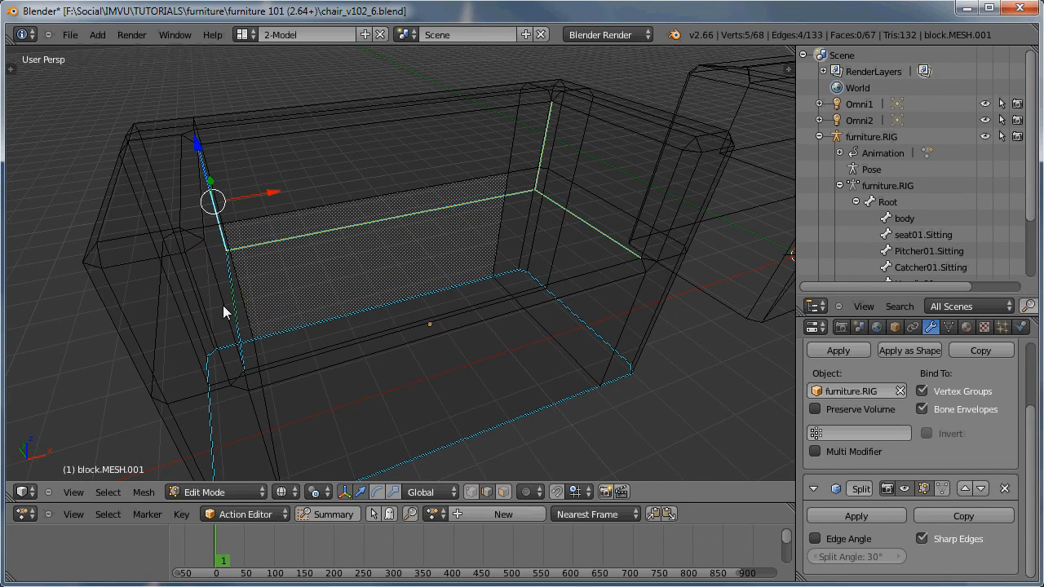
pyautogui.moveTo(392, 329)
pyautogui.mouseDown(button='middle')
pyautogui.moveTo(403, 323)
pyautogui.moveTo(361, 332)
pyautogui.moveTo(373, 329)
pyautogui.mouseUp(button='middle')
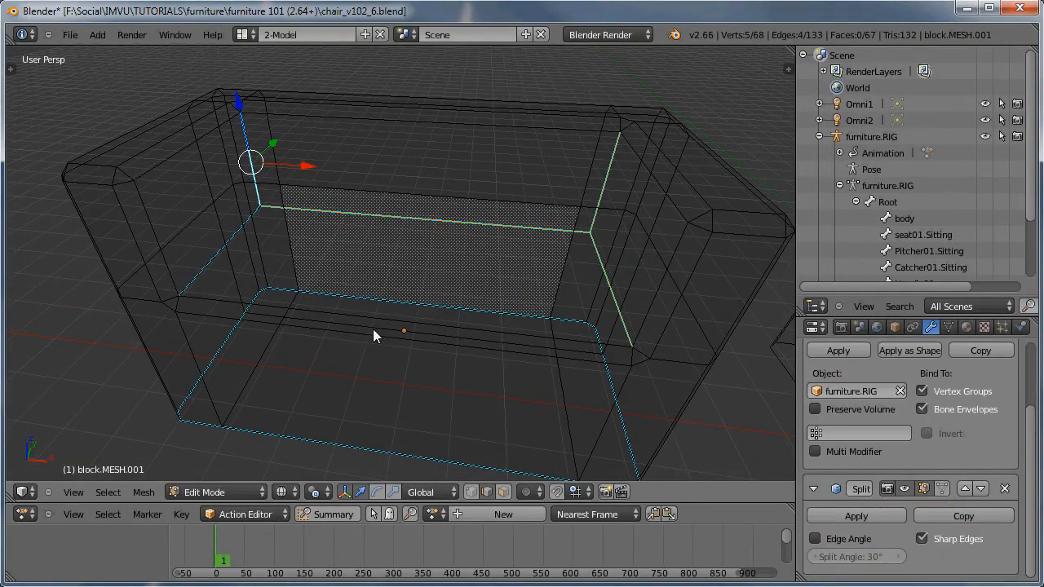
# Switch to face selection with Solid shading and select the seat, its beveled front lip and the front panel.
pyautogui.click(503, 492)
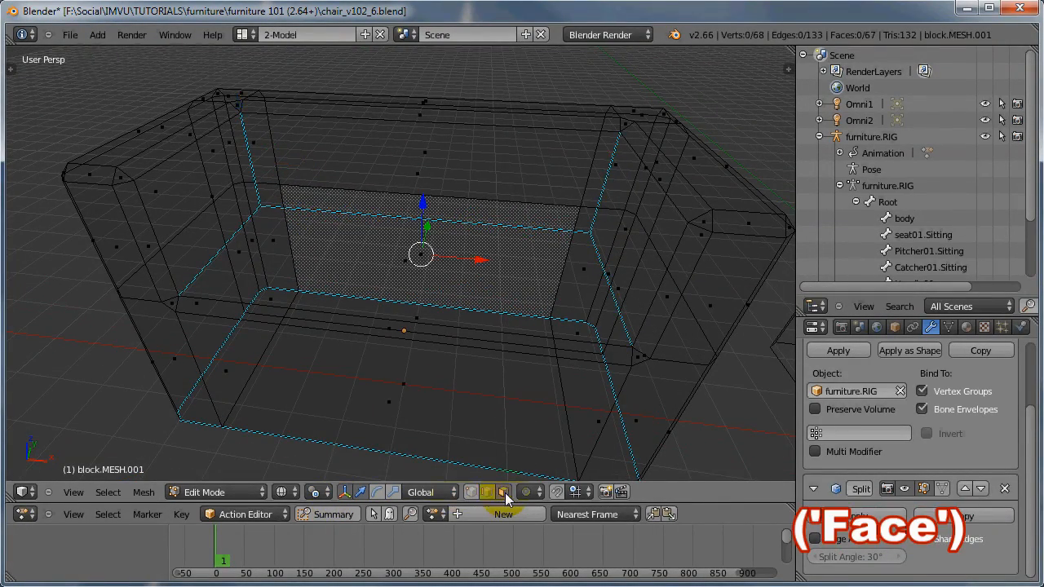
pyautogui.click(304, 495)
pyautogui.click(306, 435)
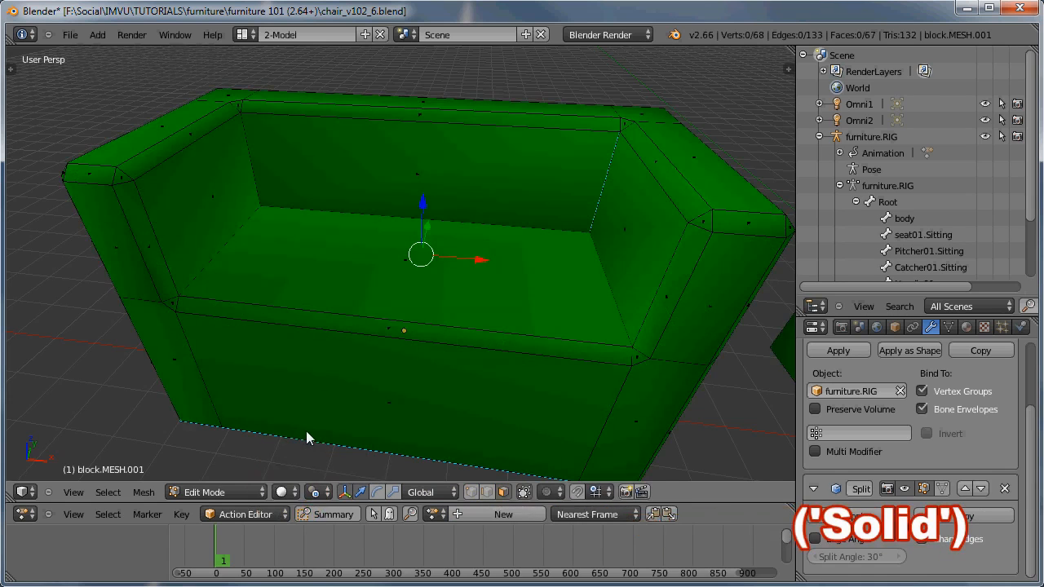
pyautogui.rightClick(386, 294)
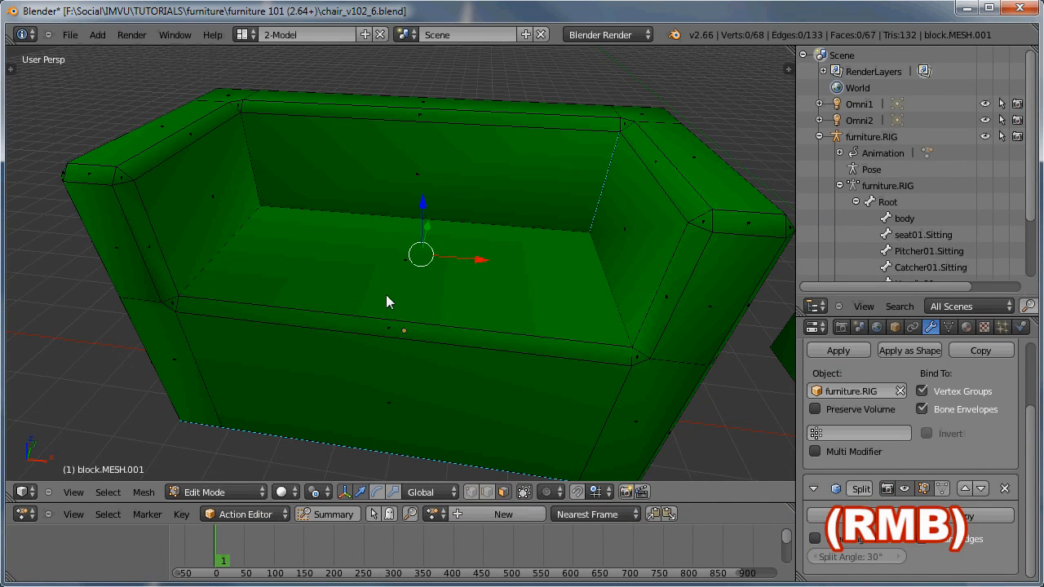
pyautogui.rightClick(390, 259)
pyautogui.keyDown('shift'); pyautogui.rightClick(392, 329); pyautogui.keyUp('shift')
pyautogui.keyDown('shift'); pyautogui.rightClick(384, 377); pyautogui.keyUp('shift')
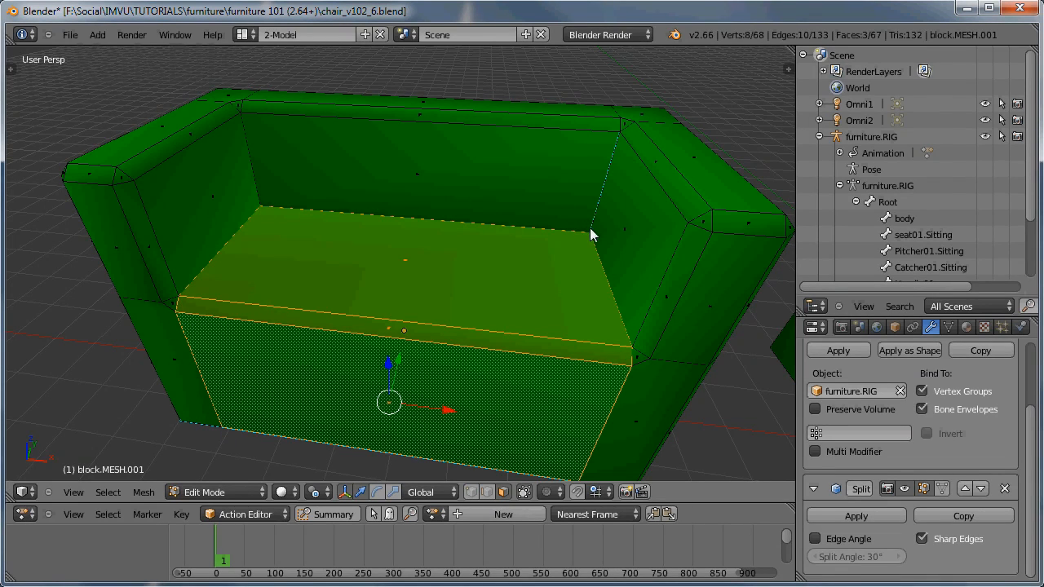
# Select the strip of faces running from the inner backrest over its beveled top and down the sofa's back.
pyautogui.hotkey('shift', 'Tab')
pyautogui.moveTo(232, 340); pyautogui.dragTo(275, 142, button='middle')
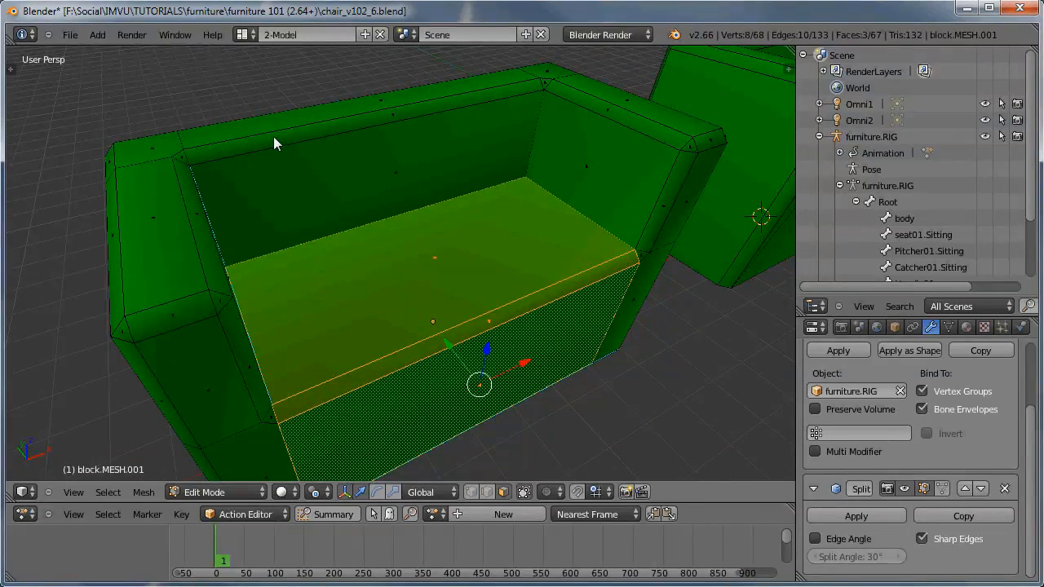
pyautogui.rightClick(292, 163)
pyautogui.keyDown('shift'); pyautogui.rightClick(280, 121); pyautogui.keyUp('shift')
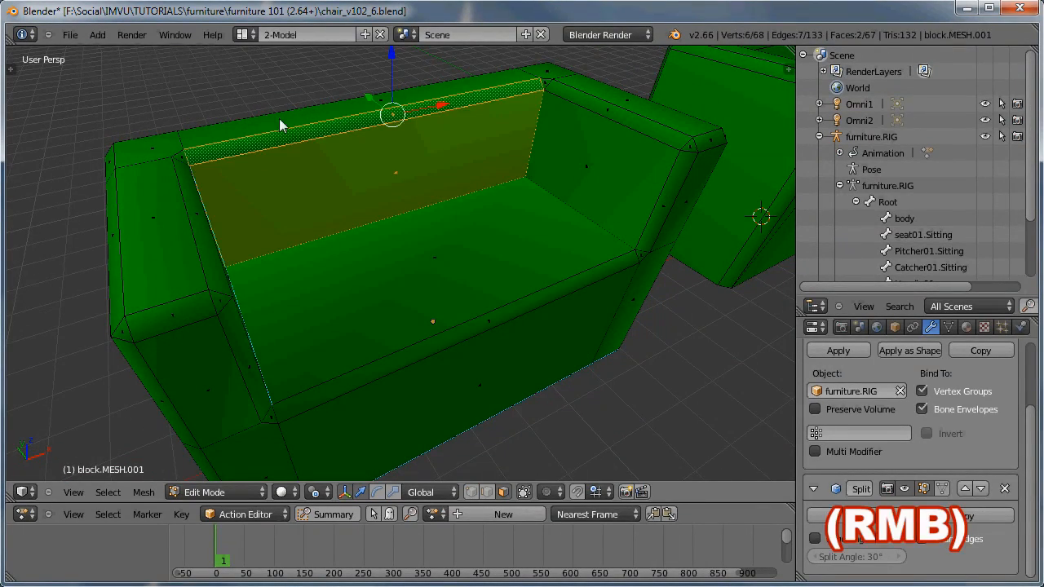
pyautogui.moveTo(280, 122); pyautogui.dragTo(486, 253, button='middle')
pyautogui.keyDown('shift'); pyautogui.rightClick(473, 276); pyautogui.keyUp('shift')
pyautogui.keyDown('shift'); pyautogui.rightClick(469, 318); pyautogui.keyUp('shift')
pyautogui.keyDown('shift'); pyautogui.rightClick(460, 388); pyautogui.keyUp('shift')
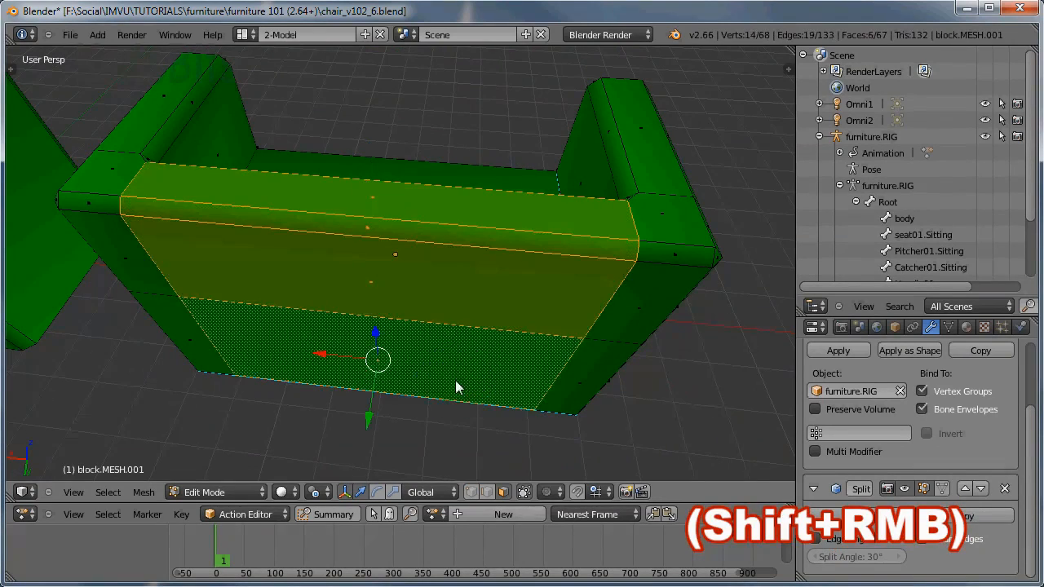
# Select the left armrest's strip of faces from the outer side over the beveled top to the inner side.
pyautogui.moveTo(544, 357); pyautogui.dragTo(473, 348, button='middle')
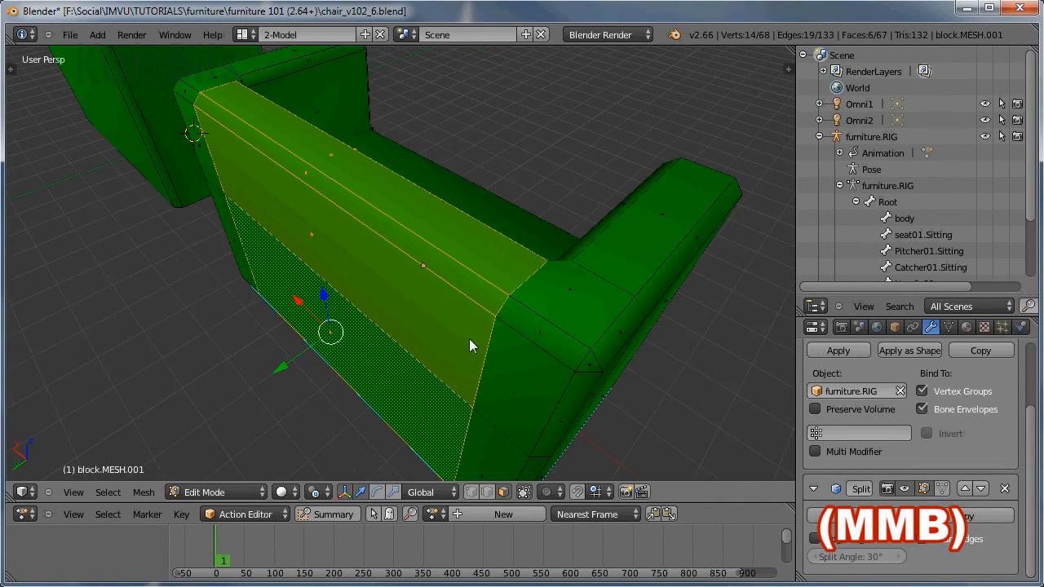
pyautogui.moveTo(588, 343); pyautogui.dragTo(613, 341, button='middle')
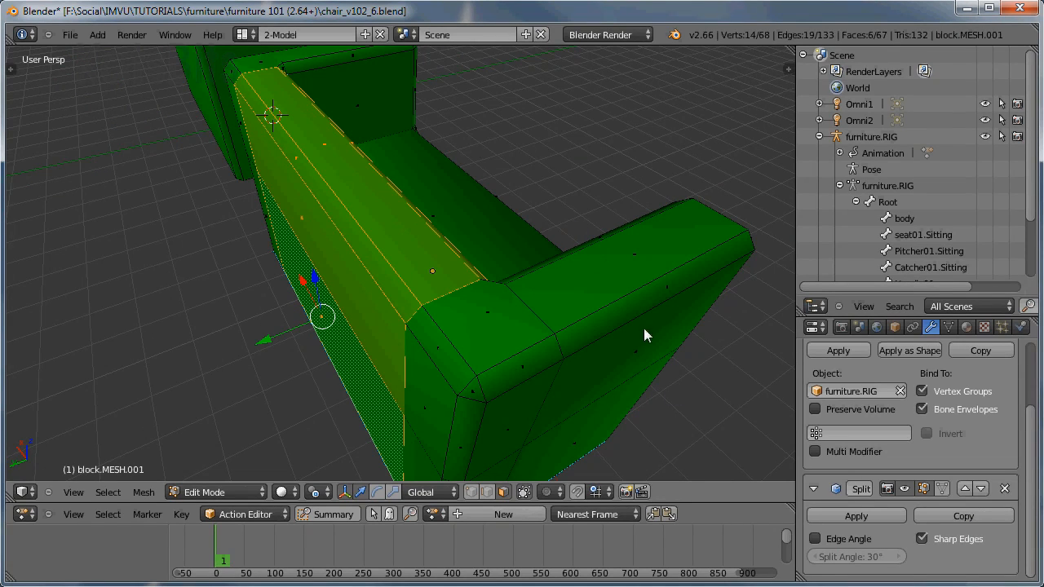
pyautogui.rightClick(612, 319)
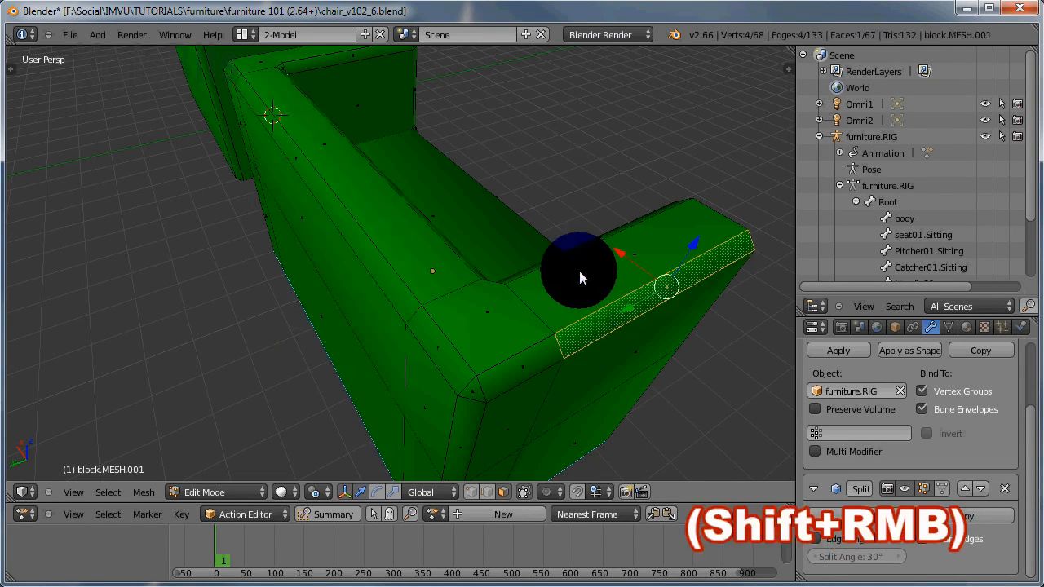
pyautogui.keyDown('shift'); pyautogui.rightClick(580, 273); pyautogui.keyUp('shift')
pyautogui.keyDown('shift'); pyautogui.rightClick(611, 361); pyautogui.keyUp('shift')
pyautogui.keyDown('shift'); pyautogui.rightClick(611, 412); pyautogui.keyUp('shift')
pyautogui.moveTo(612, 412); pyautogui.dragTo(162, 285, button='middle')
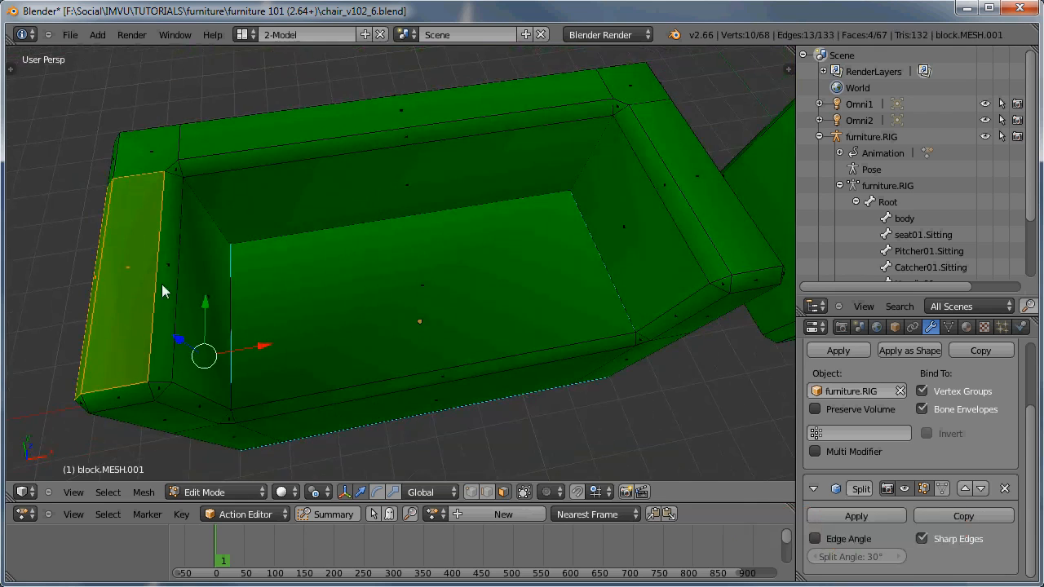
pyautogui.keyDown('shift'); pyautogui.rightClick(167, 294); pyautogui.keyUp('shift')
pyautogui.keyDown('shift'); pyautogui.rightClick(215, 302); pyautogui.keyUp('shift')
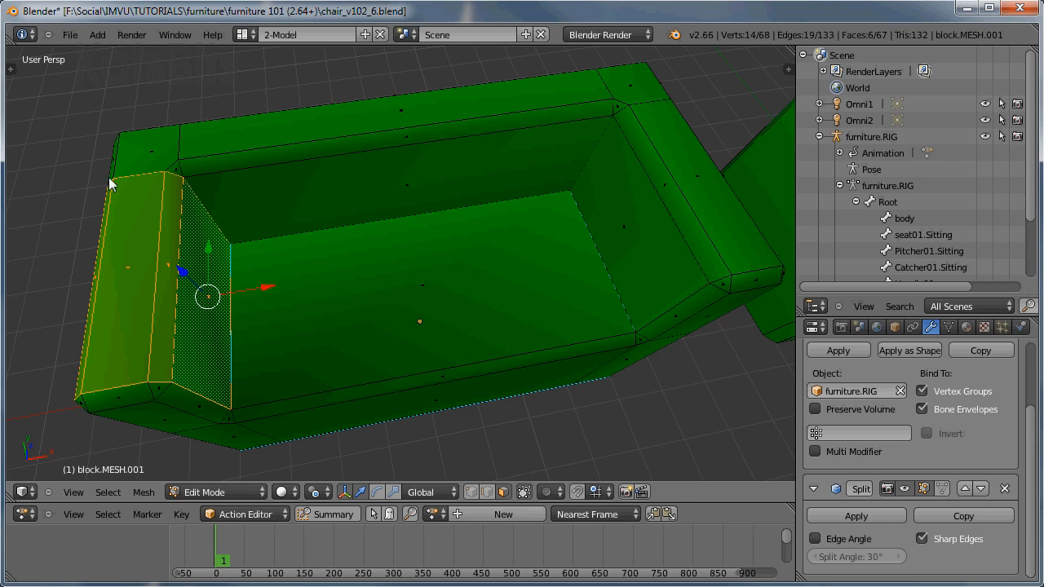
# Switch to edge selection and select the left vertical corner edge between backrest and armrest, continuing over the beveled backrest top.
pyautogui.moveTo(137, 202); pyautogui.dragTo(338, 258, button='middle')
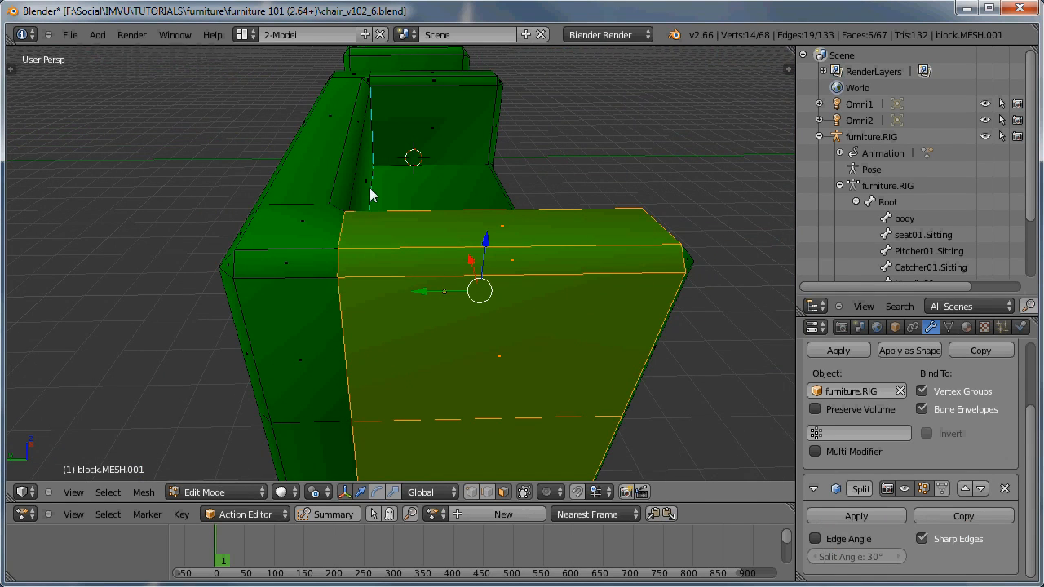
pyautogui.moveTo(660, 292); pyautogui.dragTo(481, 315, button='middle')
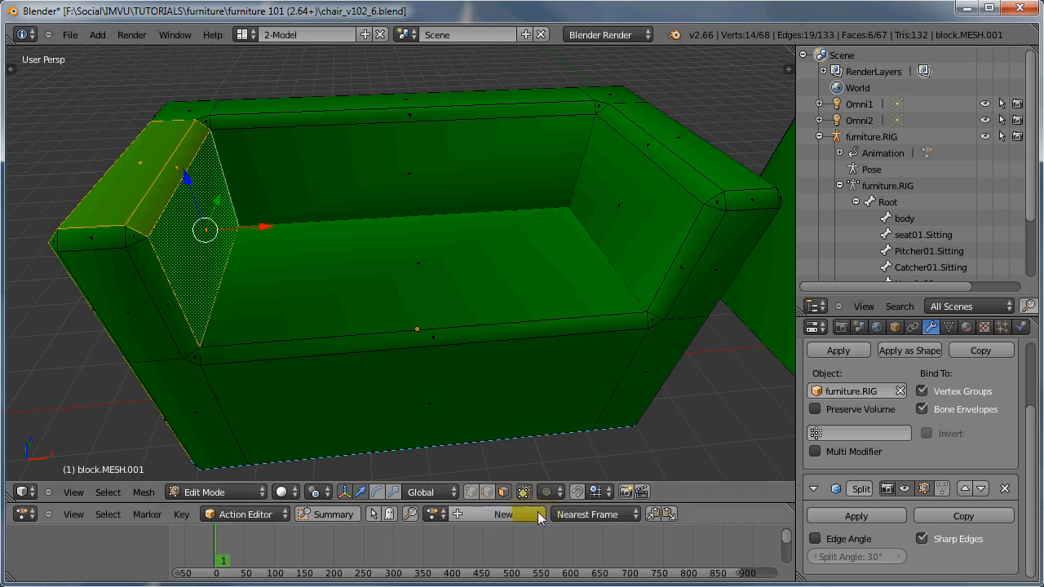
pyautogui.click(487, 492)
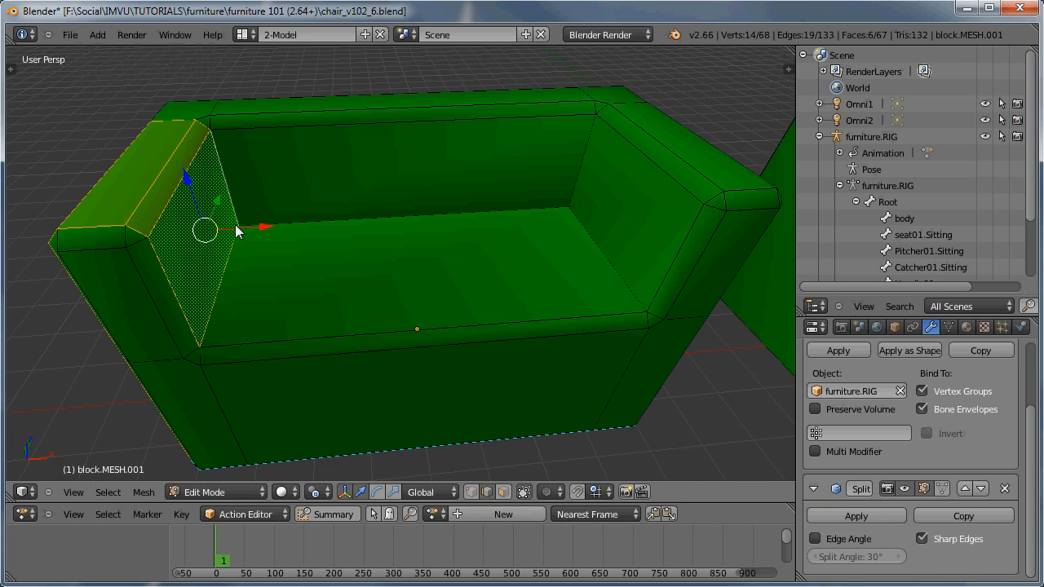
pyautogui.rightClick(226, 168)
pyautogui.keyDown('shift'); pyautogui.rightClick(206, 132); pyautogui.keyUp('shift')
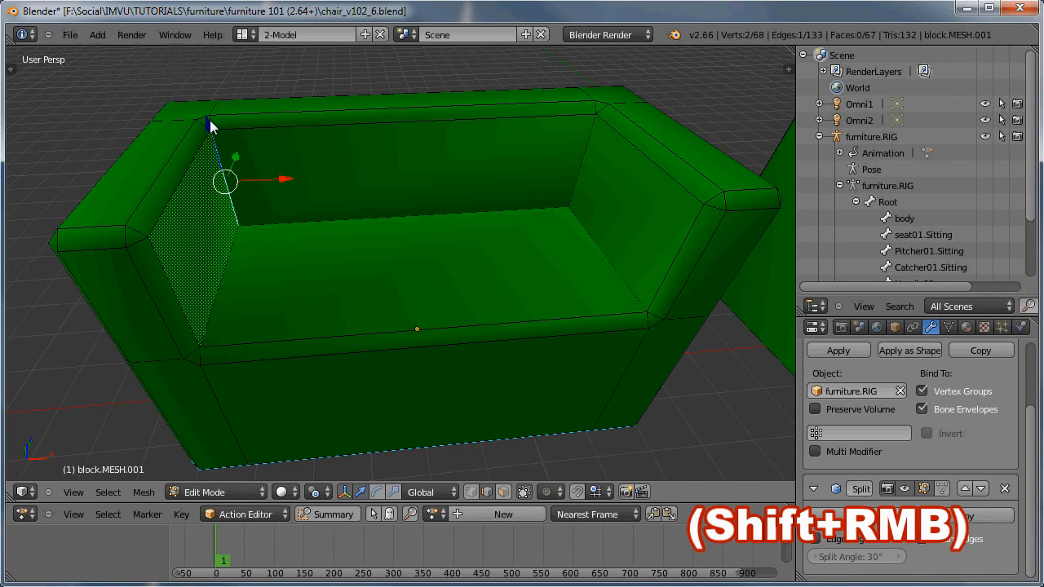
pyautogui.keyDown('shift'); pyautogui.rightClick(209, 123); pyautogui.keyUp('shift')
pyautogui.keyDown('shift'); pyautogui.rightClick(213, 108); pyautogui.keyUp('shift')
# Add the right-side edges running over the backrest top, down the inner corner, along the seat and front lip, and down the front panel.
pyautogui.keyDown('shift'); pyautogui.rightClick(588, 101); pyautogui.keyUp('shift')
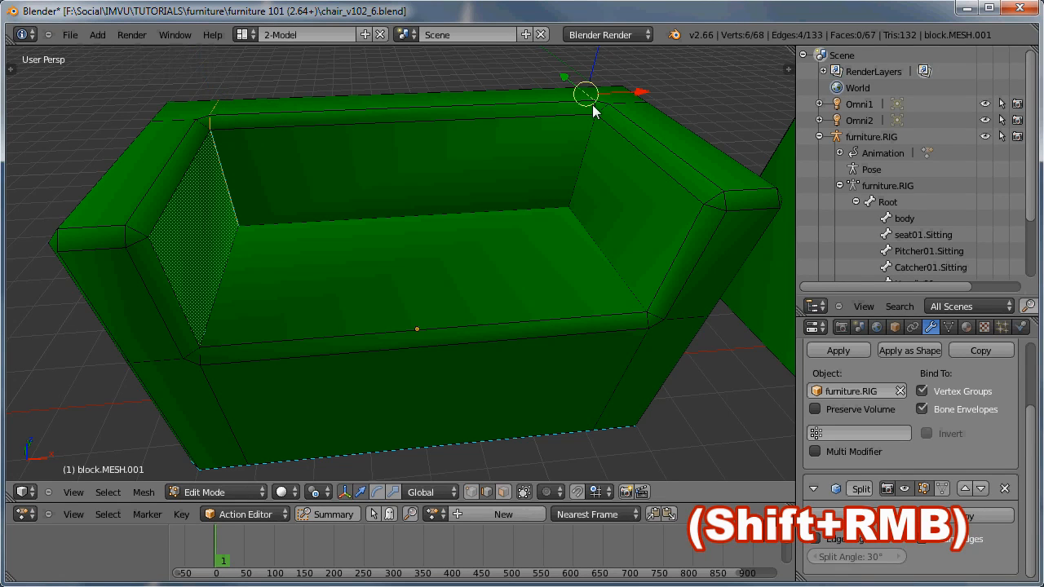
pyautogui.keyDown('shift'); pyautogui.rightClick(587, 128); pyautogui.keyUp('shift')
pyautogui.keyDown('shift'); pyautogui.rightClick(630, 296); pyautogui.keyUp('shift')
pyautogui.keyDown('shift'); pyautogui.rightClick(645, 320); pyautogui.keyUp('shift')
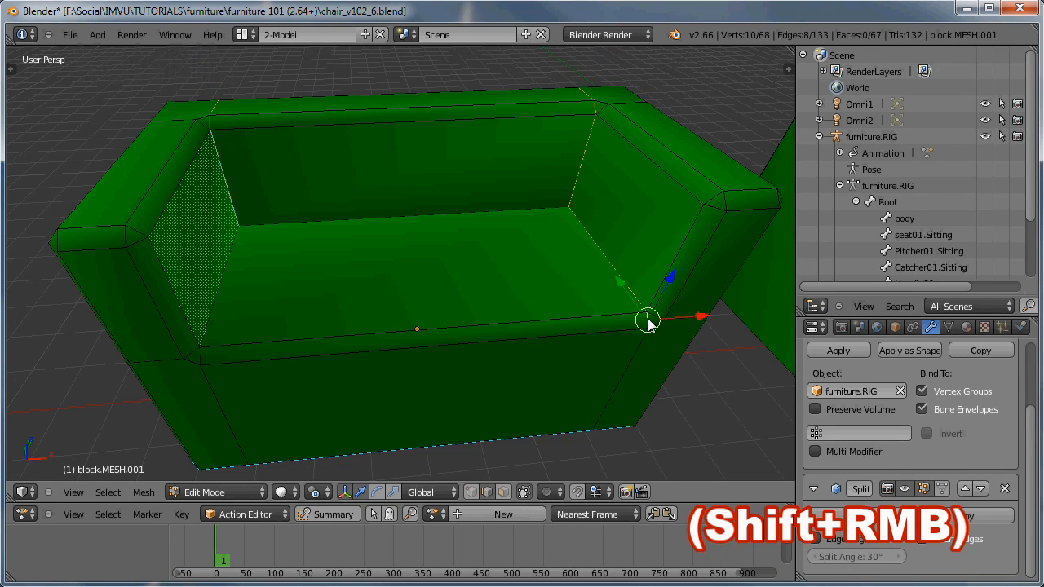
pyautogui.keyDown('shift'); pyautogui.rightClick(634, 349); pyautogui.keyUp('shift')
# Add the left edges of the front panel, front lip and seat, plus the seat's rear edge, to the selection.
pyautogui.keyDown('shift'); pyautogui.rightClick(214, 377); pyautogui.keyUp('shift')
pyautogui.keyDown('shift'); pyautogui.rightClick(199, 357); pyautogui.keyUp('shift')
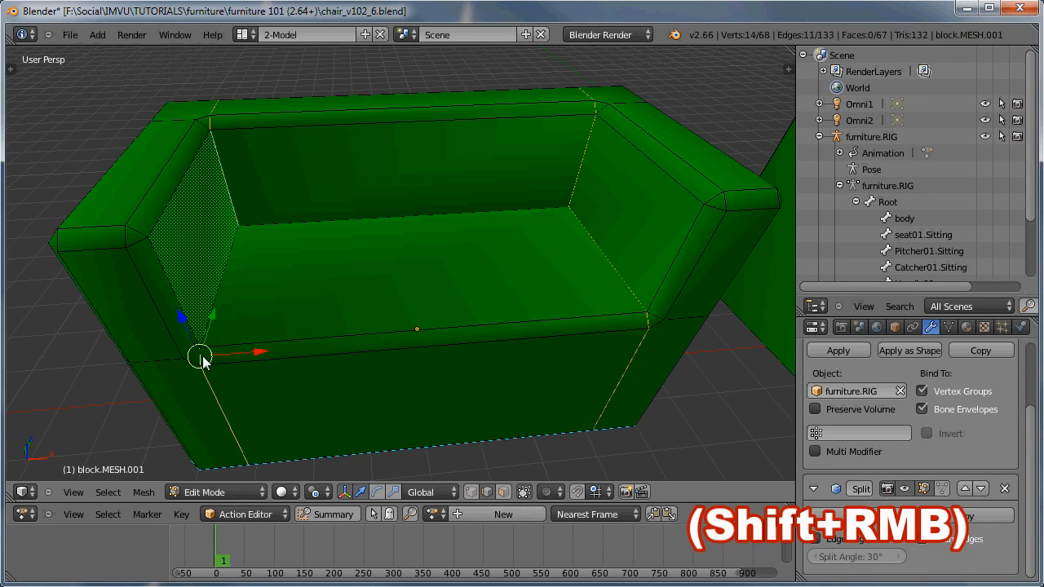
pyautogui.keyDown('shift'); pyautogui.rightClick(209, 318); pyautogui.keyUp('shift')
pyautogui.middleClick(412, 295)
pyautogui.moveTo(412, 294); pyautogui.dragTo(348, 273, button='middle')
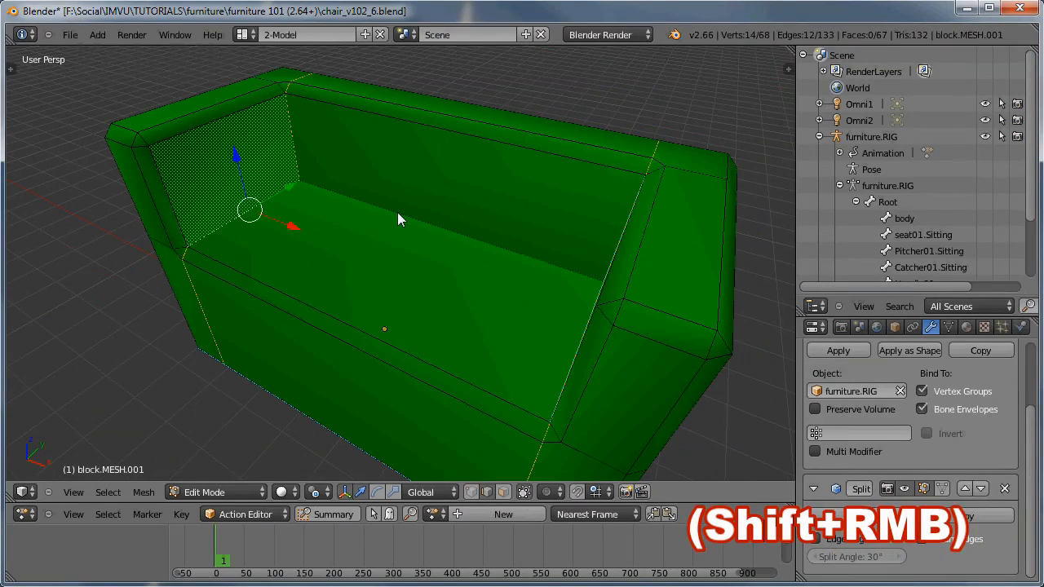
pyautogui.keyDown('shift'); pyautogui.rightClick(411, 226); pyautogui.keyUp('shift')
# Add the two vertical edge lines running from the backrest top down the sofa's back to its underside.
pyautogui.moveTo(596, 320); pyautogui.dragTo(251, 317, button='middle')
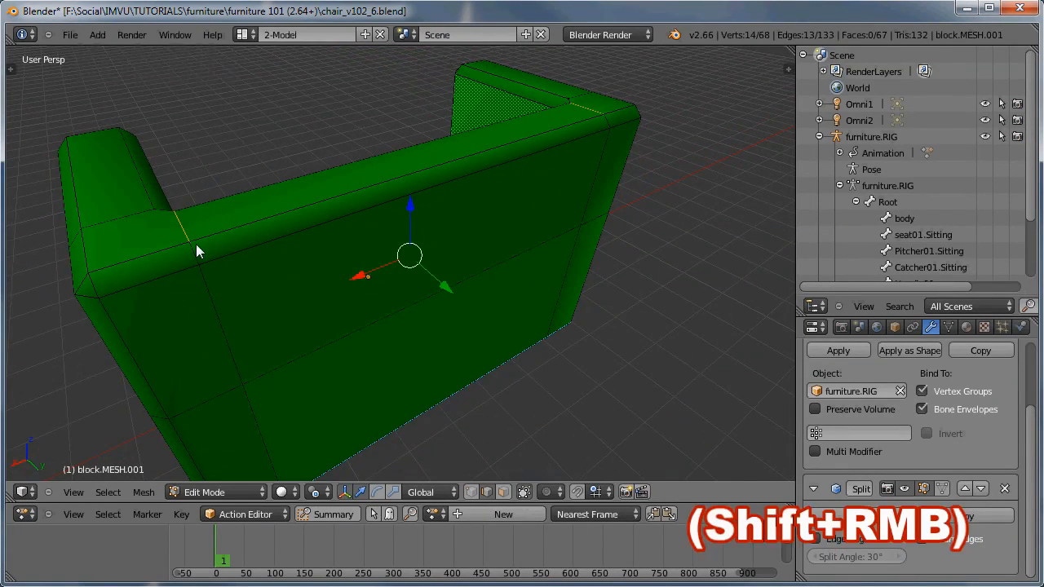
pyautogui.keyDown('shift'); pyautogui.rightClick(196, 244); pyautogui.keyUp('shift')
pyautogui.keyDown('shift'); pyautogui.rightClick(217, 299); pyautogui.keyUp('shift')
pyautogui.moveTo(339, 388); pyautogui.dragTo(244, 347, button='middle')
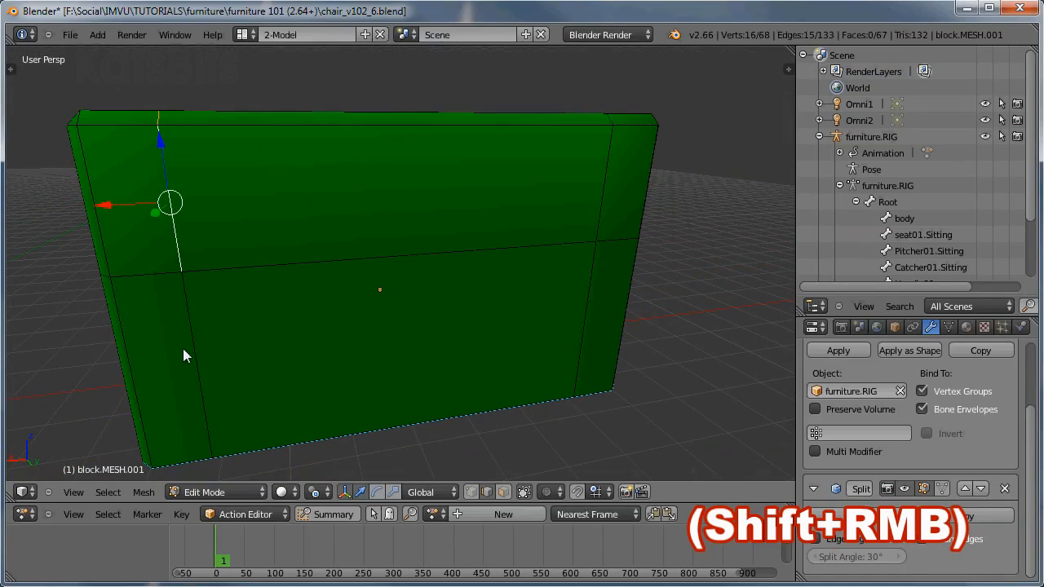
pyautogui.keyDown('shift'); pyautogui.rightClick(182, 348); pyautogui.keyUp('shift')
pyautogui.keyDown('shift'); pyautogui.rightClick(587, 248); pyautogui.keyUp('shift')
pyautogui.keyDown('shift'); pyautogui.rightClick(597, 214); pyautogui.keyUp('shift')
pyautogui.moveTo(597, 215); pyautogui.dragTo(138, 327, button='middle')
pyautogui.keyDown('shift'); pyautogui.rightClick(495, 249); pyautogui.keyUp('shift')
# Add all edges around the perimeter of the sofa's underside, including the beveled corners, to the selection.
pyautogui.scroll(-2, 385, 299)
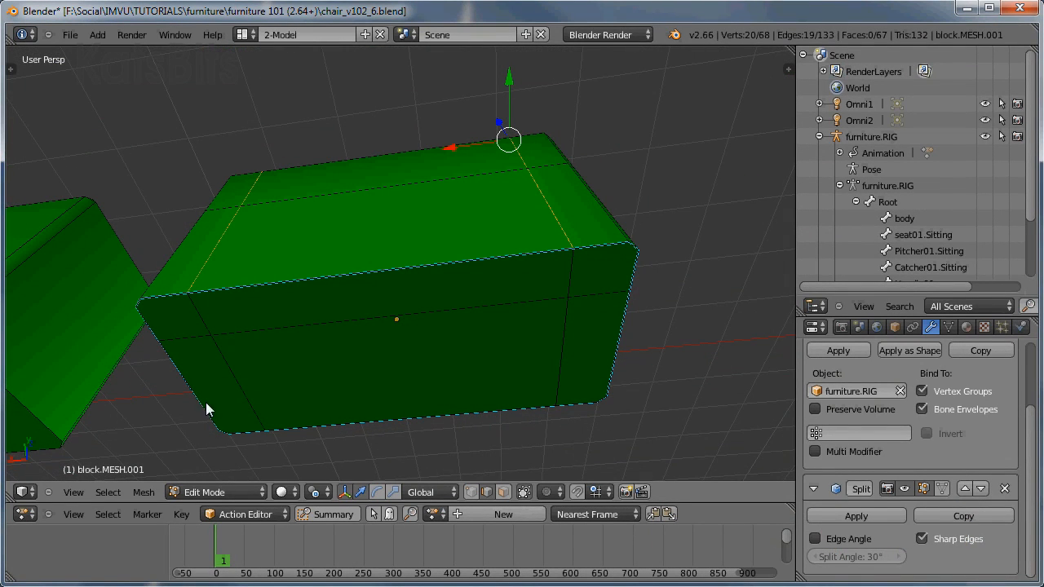
pyautogui.keyDown('shift'); pyautogui.rightClick(421, 270); pyautogui.keyUp('shift')
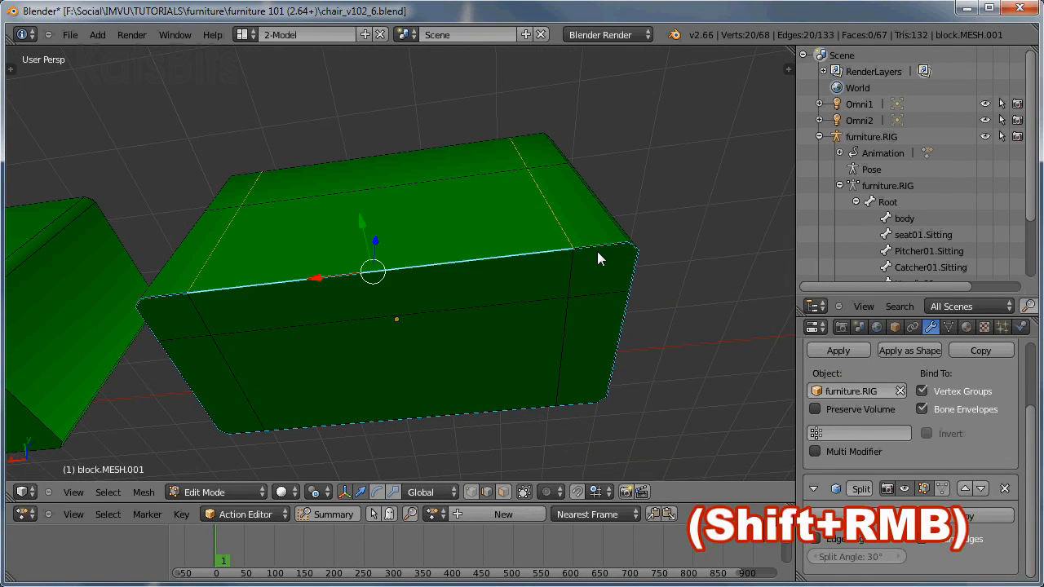
pyautogui.keyDown('shift'); pyautogui.rightClick(600, 245); pyautogui.keyUp('shift')
pyautogui.keyDown('shift'); pyautogui.rightClick(632, 247); pyautogui.keyUp('shift')
pyautogui.keyDown('shift'); pyautogui.rightClick(627, 316); pyautogui.keyUp('shift')
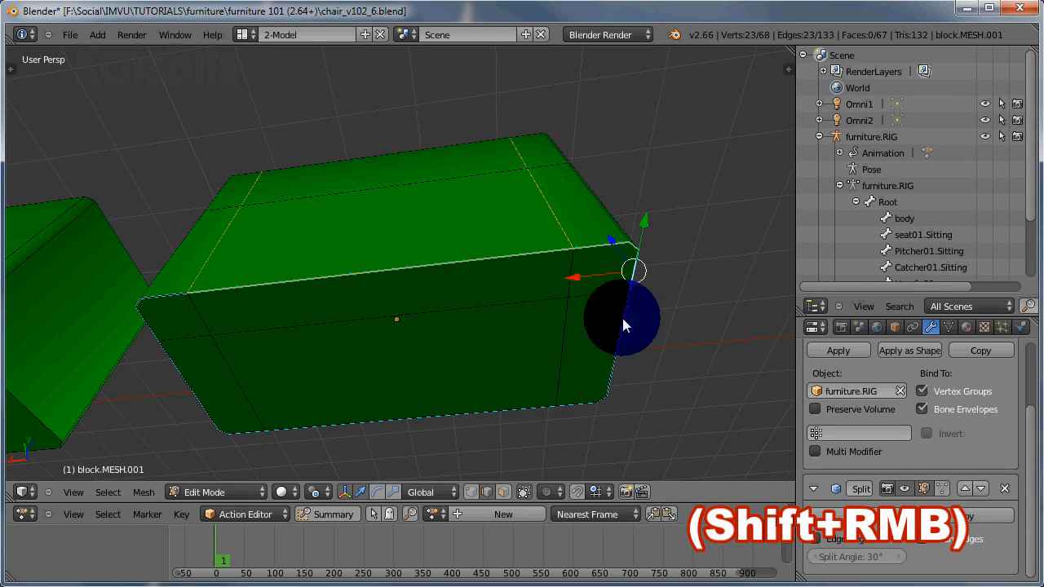
pyautogui.keyDown('shift'); pyautogui.rightClick(602, 400); pyautogui.keyUp('shift')
pyautogui.keyDown('shift'); pyautogui.rightClick(589, 402); pyautogui.keyUp('shift')
pyautogui.keyDown('shift'); pyautogui.rightClick(331, 437); pyautogui.keyUp('shift')
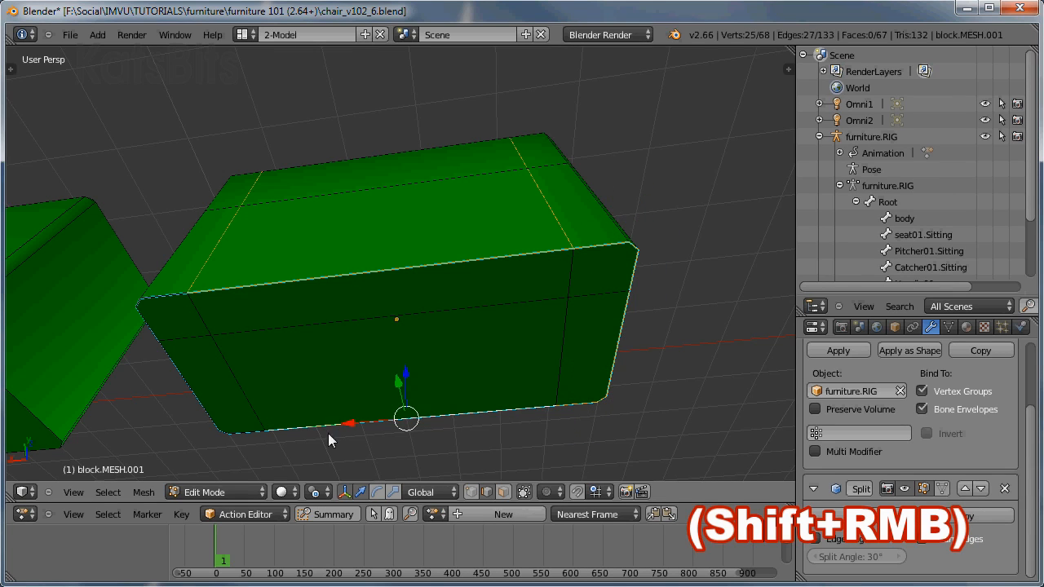
pyautogui.keyDown('shift'); pyautogui.rightClick(236, 433); pyautogui.keyUp('shift')
pyautogui.keyDown('shift'); pyautogui.rightClick(222, 427); pyautogui.keyUp('shift')
pyautogui.keyDown('shift'); pyautogui.rightClick(209, 414); pyautogui.keyUp('shift')
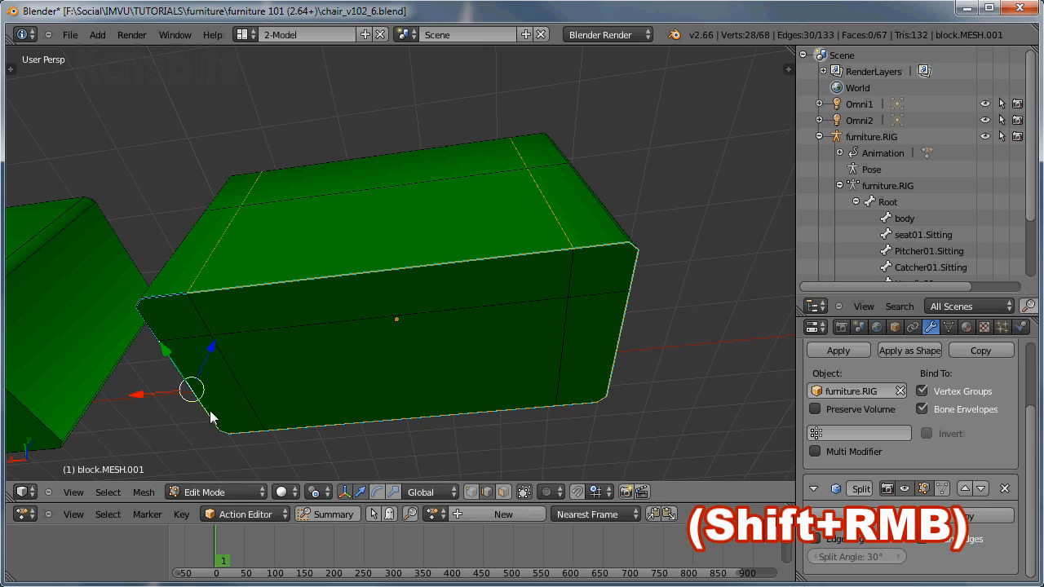
pyautogui.keyDown('shift'); pyautogui.rightClick(155, 326); pyautogui.keyUp('shift')
pyautogui.keyDown('shift'); pyautogui.rightClick(149, 306); pyautogui.keyUp('shift')
pyautogui.keyDown('shift'); pyautogui.rightClick(154, 299); pyautogui.keyUp('shift')
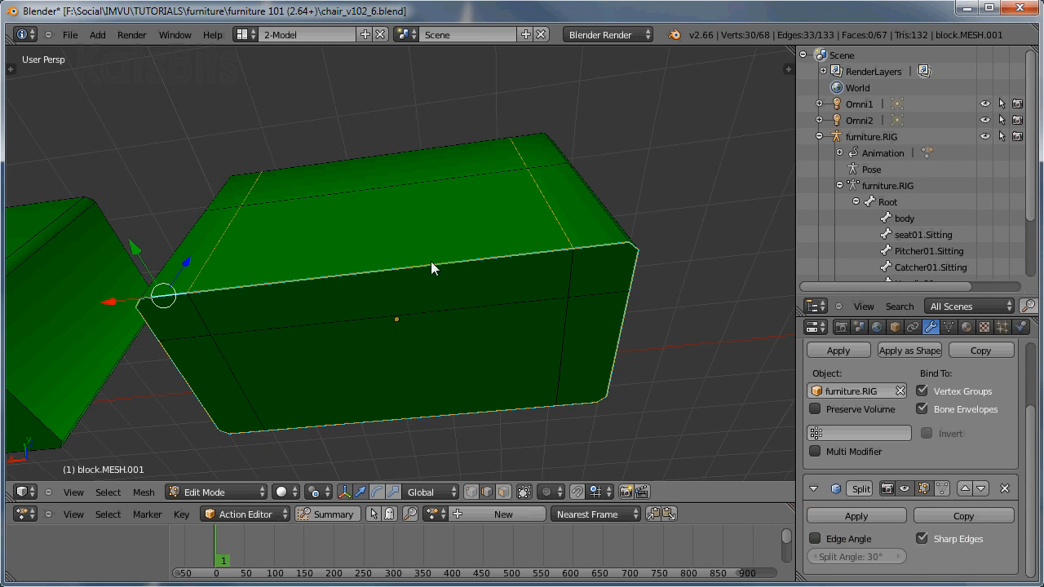
# Check the selected edges in wireframe display and mark them as seams with Mark Seam.
pyautogui.moveTo(430, 268); pyautogui.dragTo(536, 404, button='middle')
pyautogui.press('z')
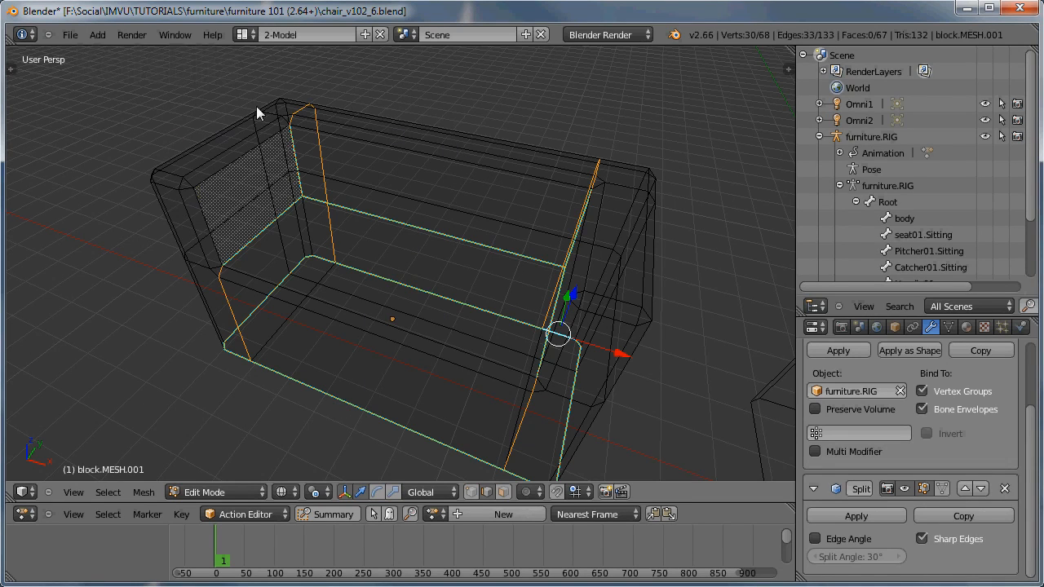
pyautogui.moveTo(401, 329); pyautogui.dragTo(462, 316, button='middle')
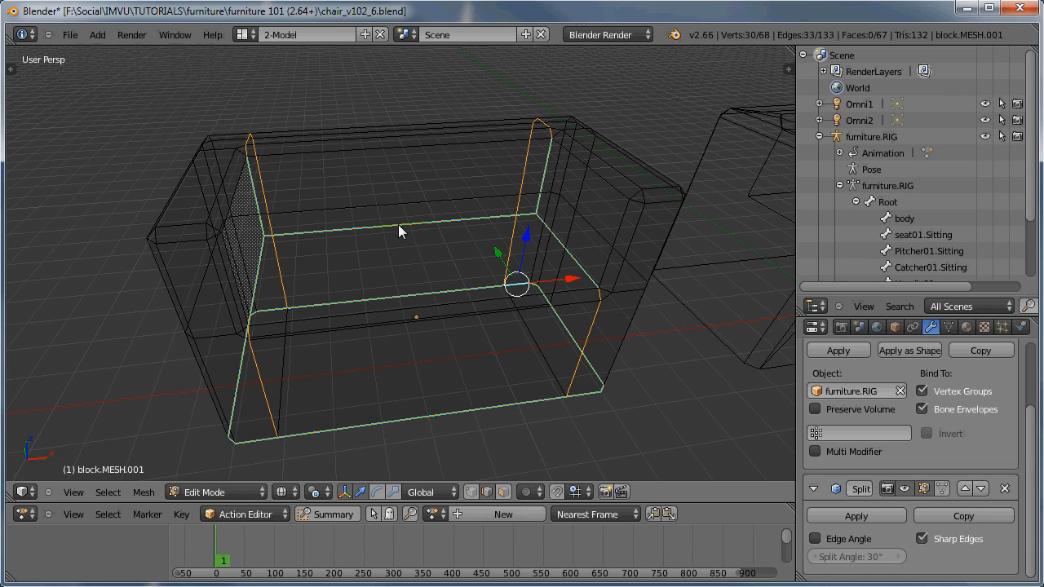
pyautogui.click(142, 493)
pyautogui.moveTo(173, 244)
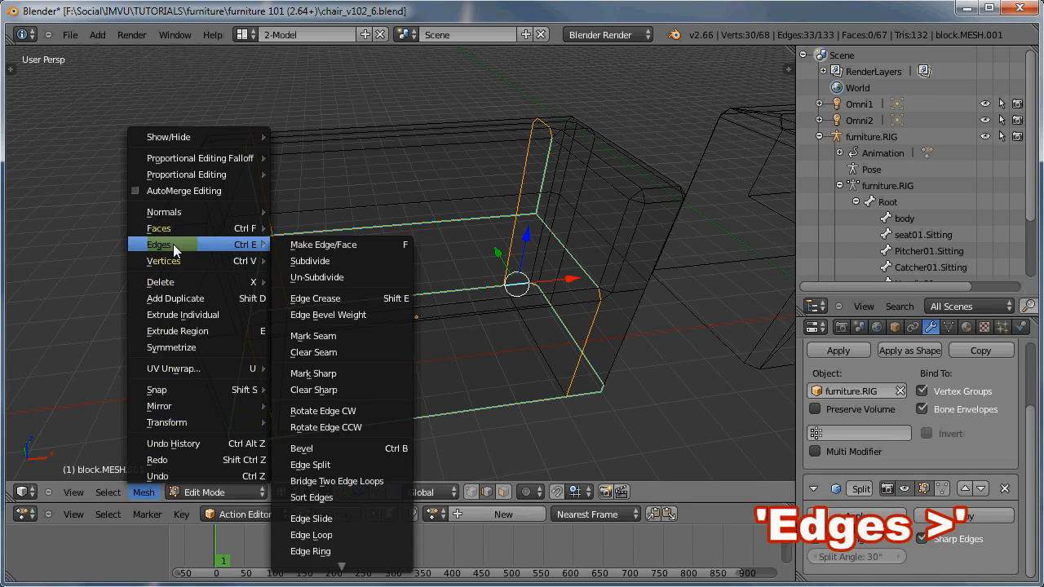
pyautogui.click(323, 336)
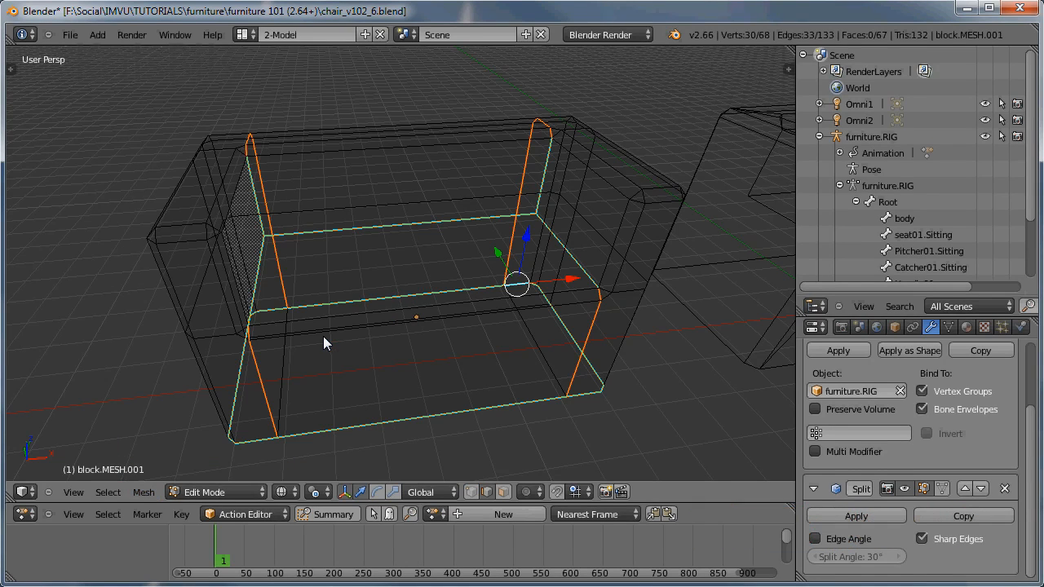
pyautogui.hotkey('ctrl', 'e')
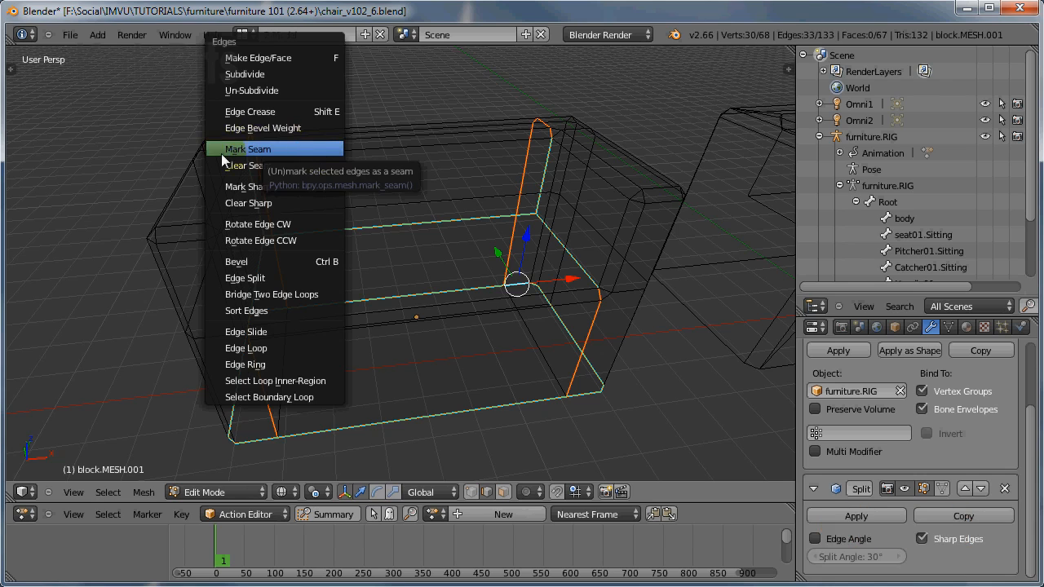
pyautogui.click(259, 150)
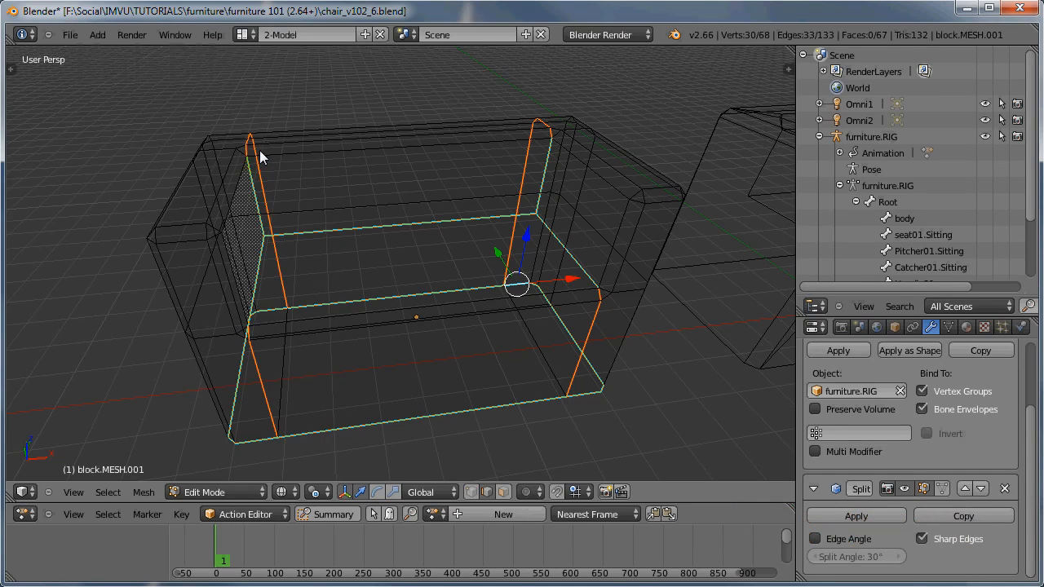
# Select the entire sofa mesh and unwrap it with Unwrap.
pyautogui.press('a')
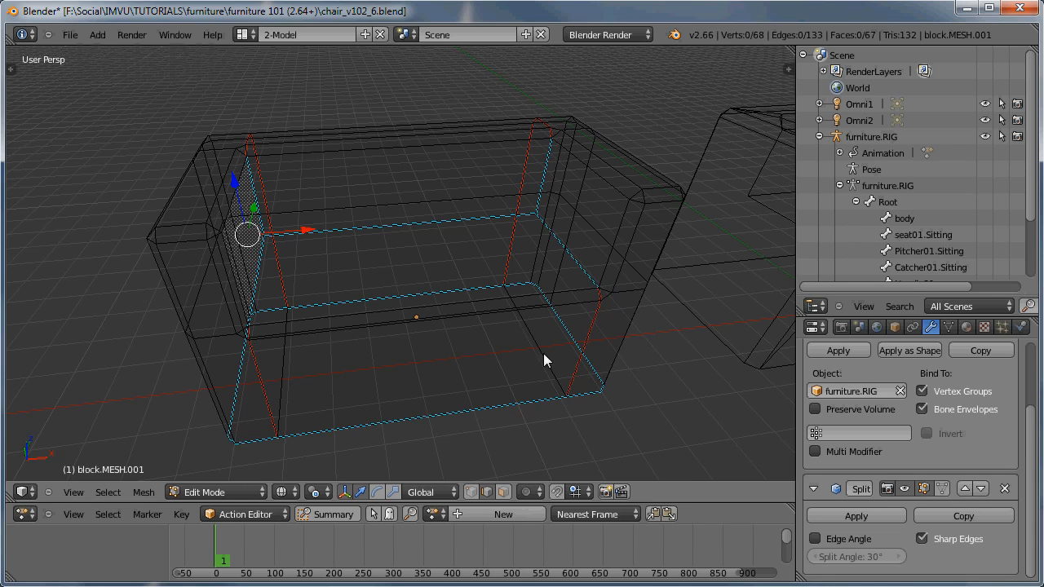
pyautogui.moveTo(543, 353); pyautogui.dragTo(491, 374, button='middle')
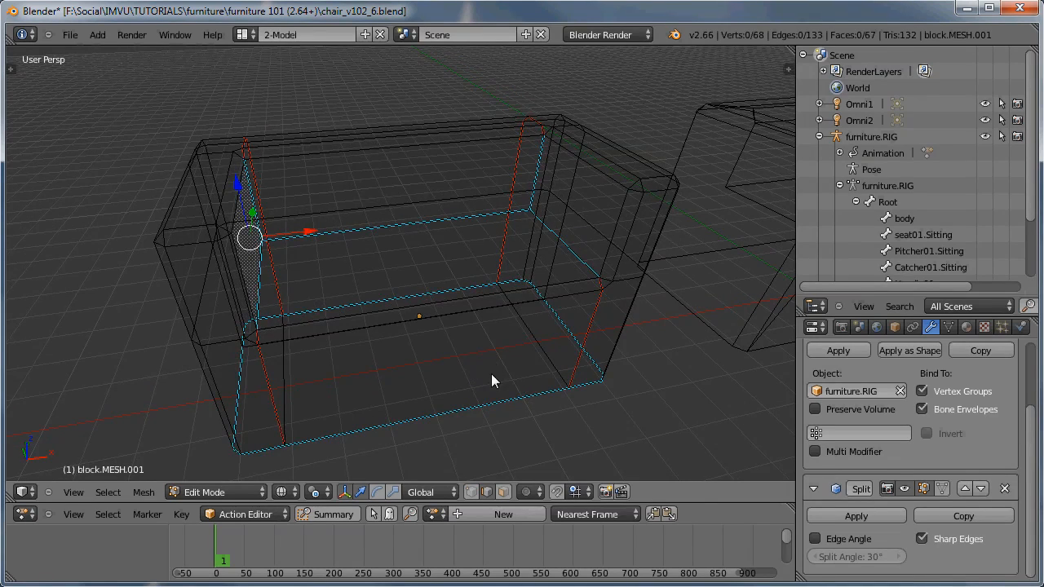
pyautogui.press('a')
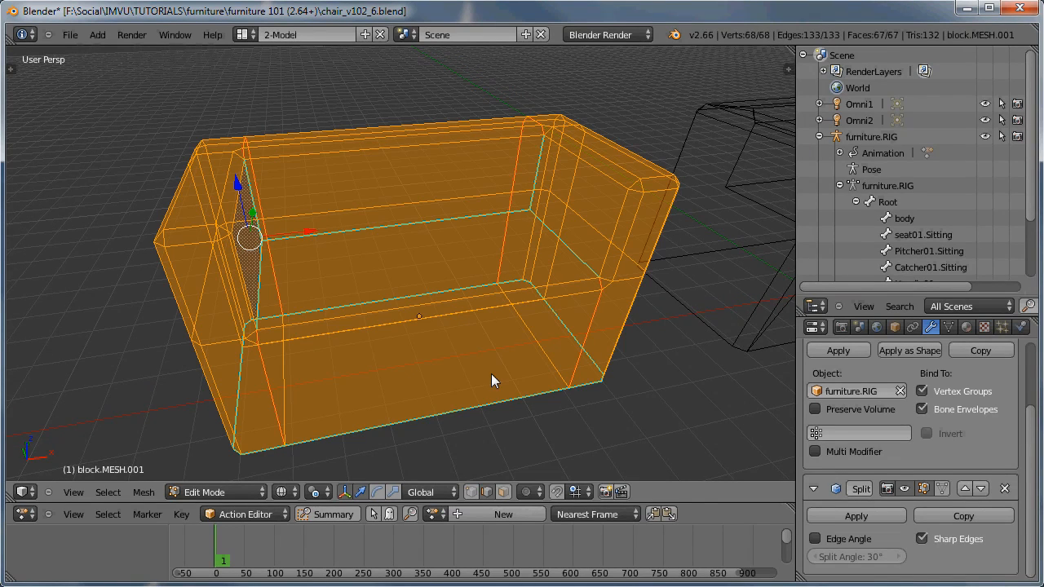
pyautogui.press('a')
pyautogui.press('a')
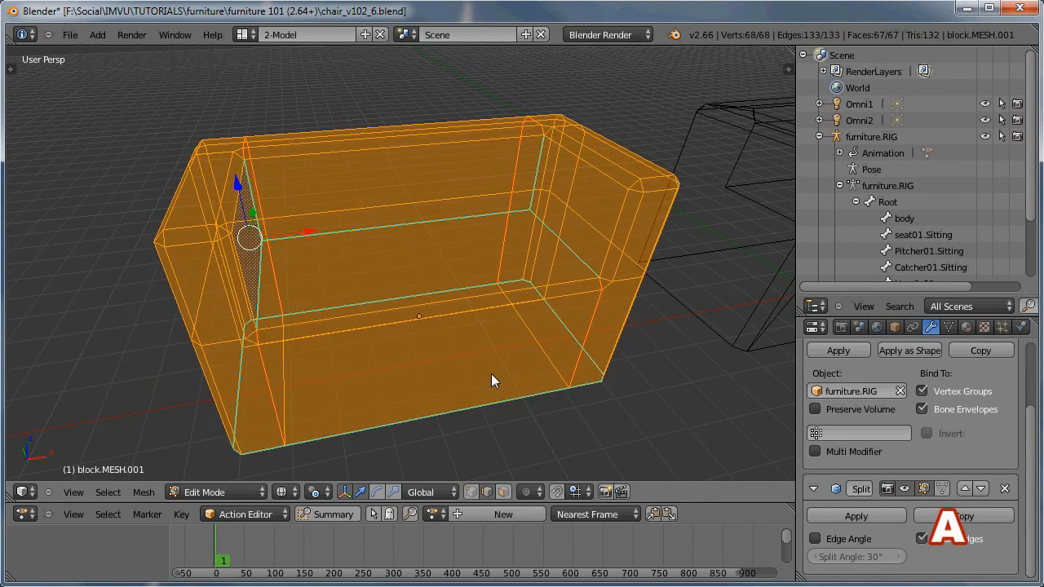
pyautogui.press('u')
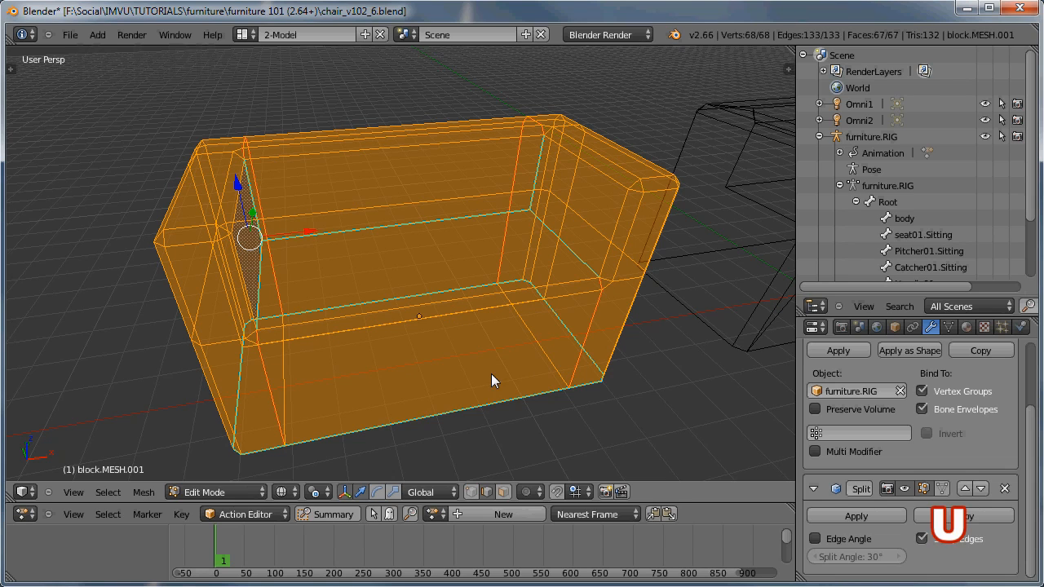
pyautogui.click(430, 376)
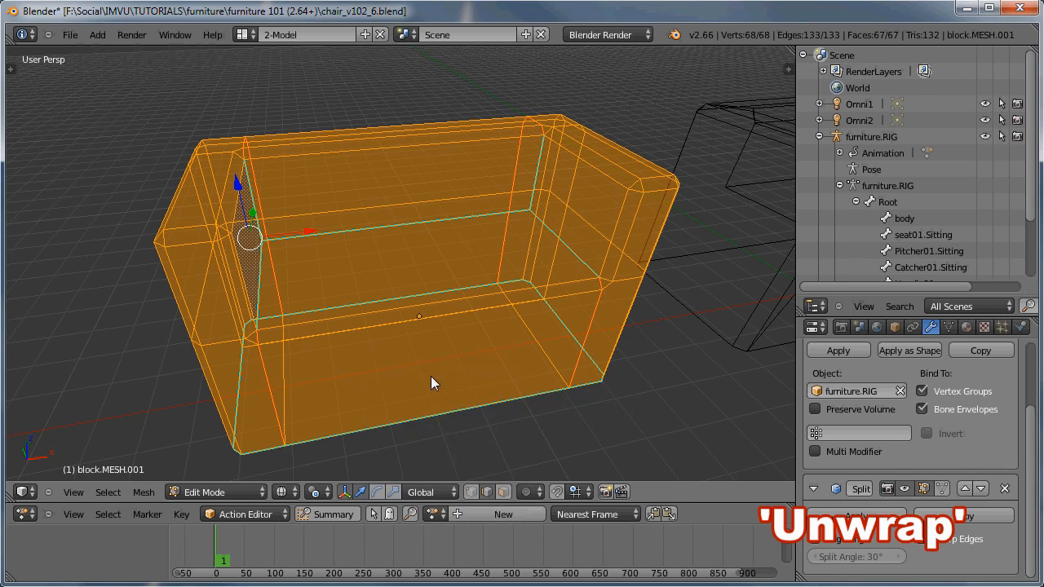
# Change the Outliner area to the UV/Image Editor and examine the curved armrest islands in the UV layout.
pyautogui.click(821, 306)
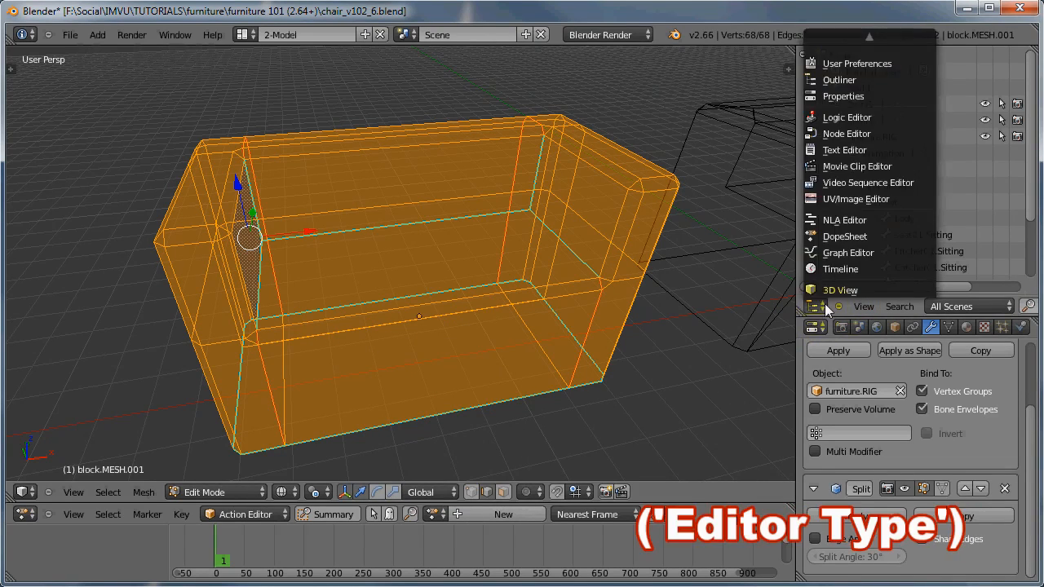
pyautogui.click(844, 201)
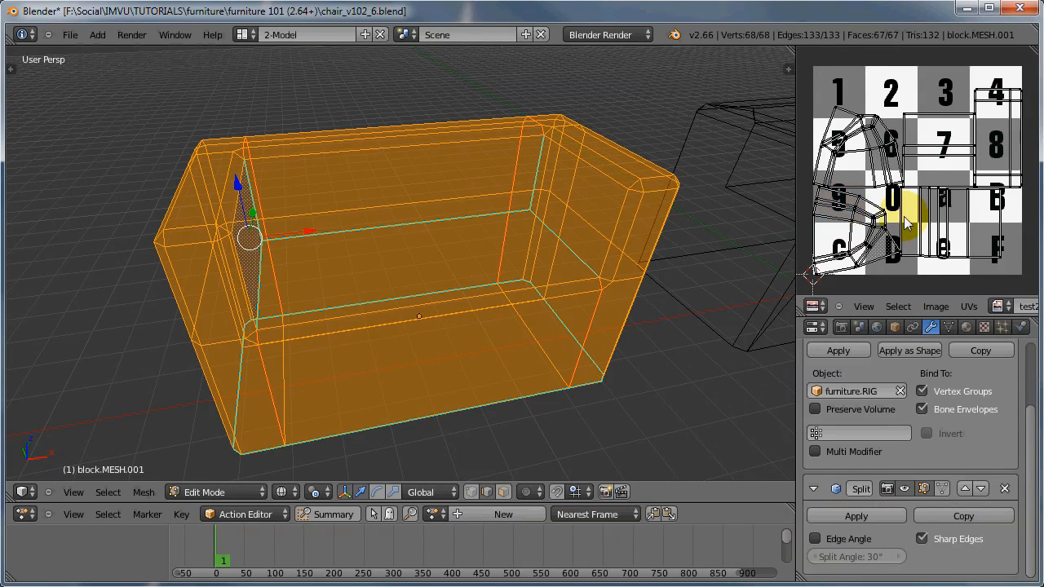
pyautogui.moveTo(863, 220); pyautogui.dragTo(991, 145, button='middle')
pyautogui.scroll(4, 922, 202)
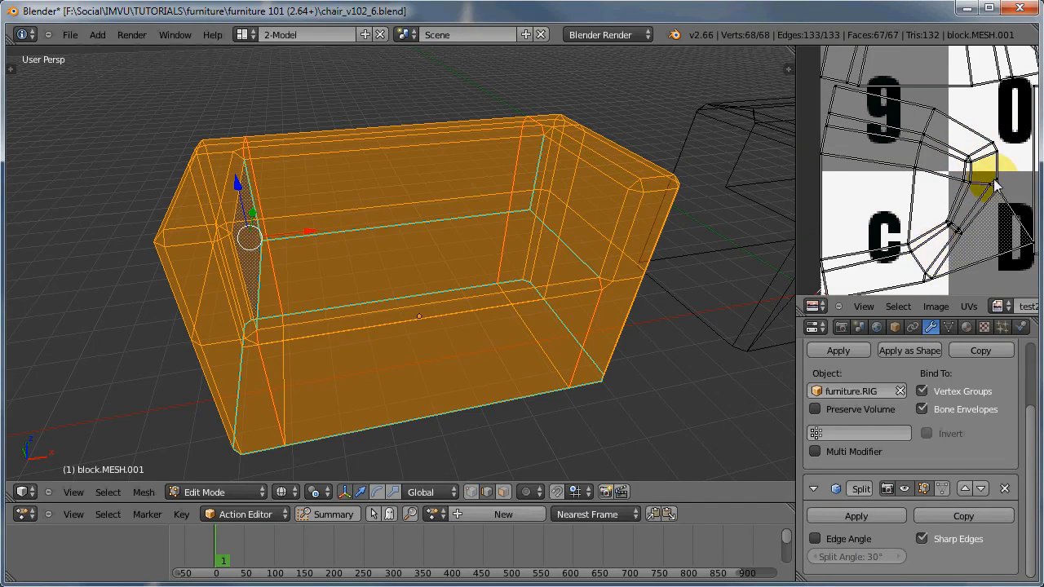
# Return to solid display and select the left armrest's inner front edge plus the short edges running across its upper front to the outer corner.
pyautogui.hotkey('ctrl', 'z')
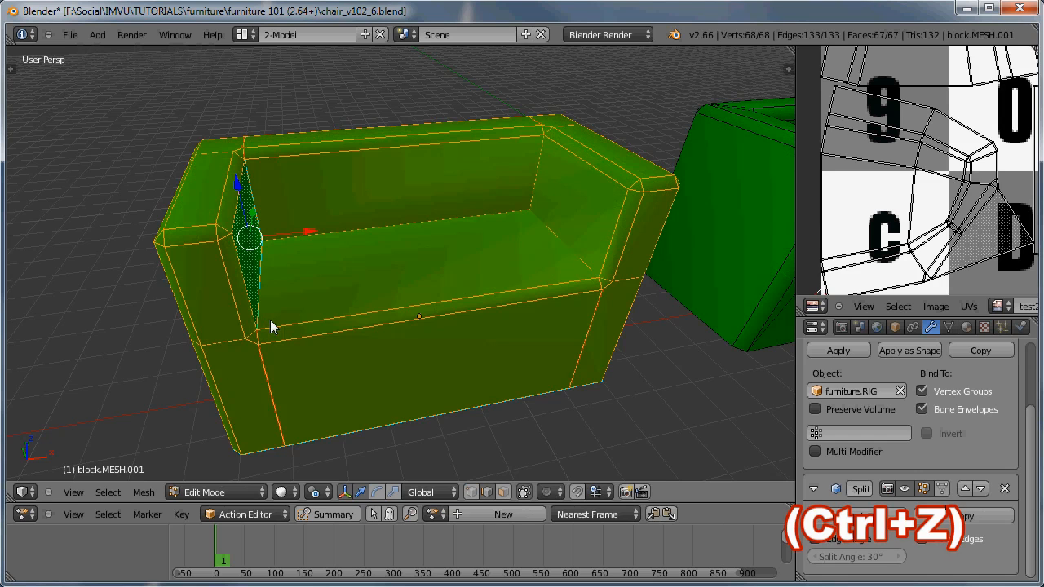
pyautogui.moveTo(218, 267); pyautogui.dragTo(226, 296, button='middle')
pyautogui.scroll(2, 226, 296)
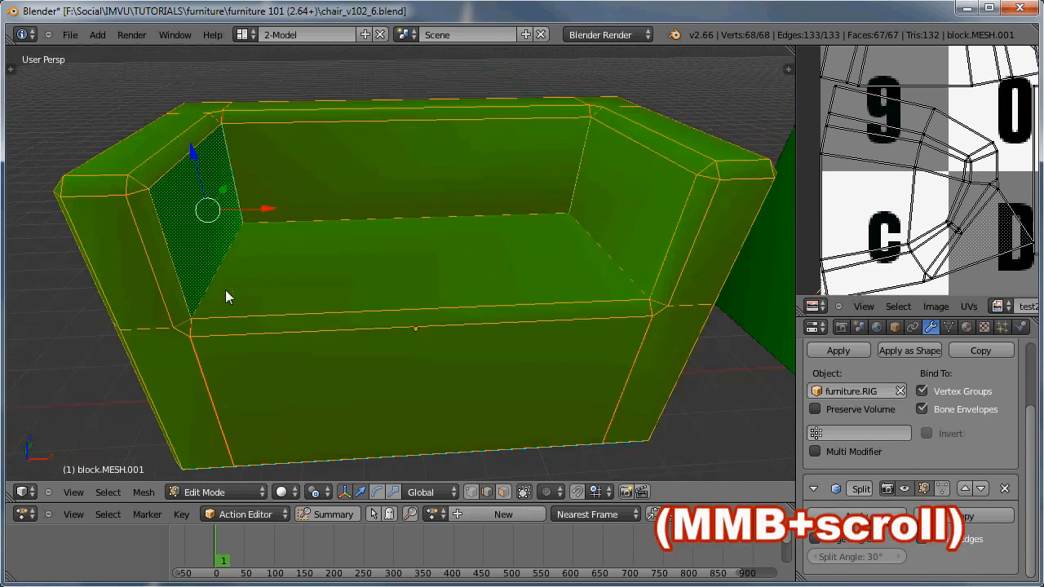
pyautogui.rightClick(178, 276)
pyautogui.keyDown('shift'); pyautogui.rightClick(137, 202); pyautogui.keyUp('shift')
pyautogui.moveTo(107, 214); pyautogui.dragTo(268, 286, button='middle')
pyautogui.keyDown('shift'); pyautogui.rightClick(170, 248); pyautogui.keyUp('shift')
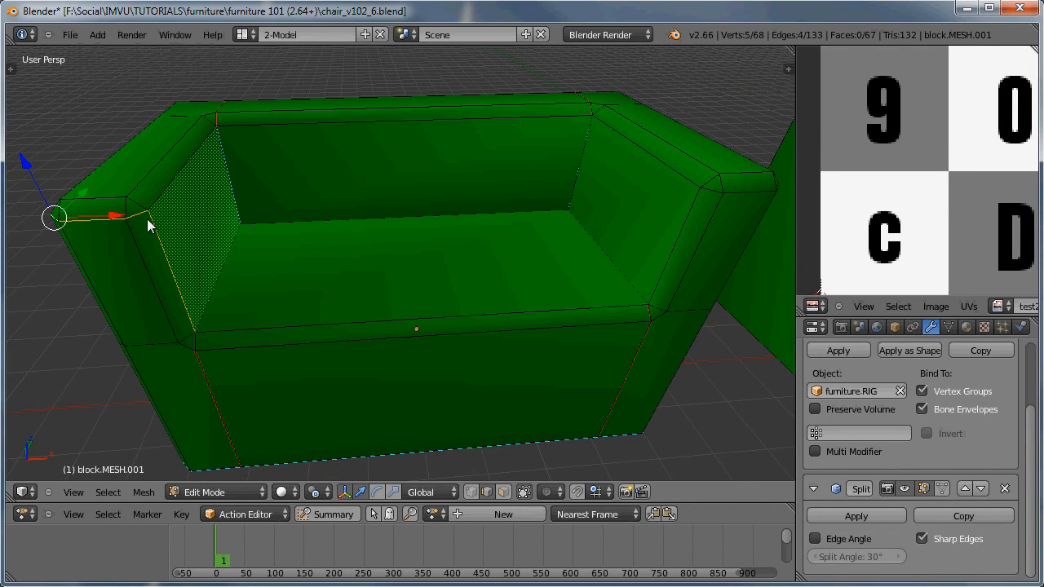
# Add the matching inner front edge and upper front cross edges of the right armrest to the selection.
pyautogui.keyDown('shift'); pyautogui.rightClick(654, 284); pyautogui.keyUp('shift')
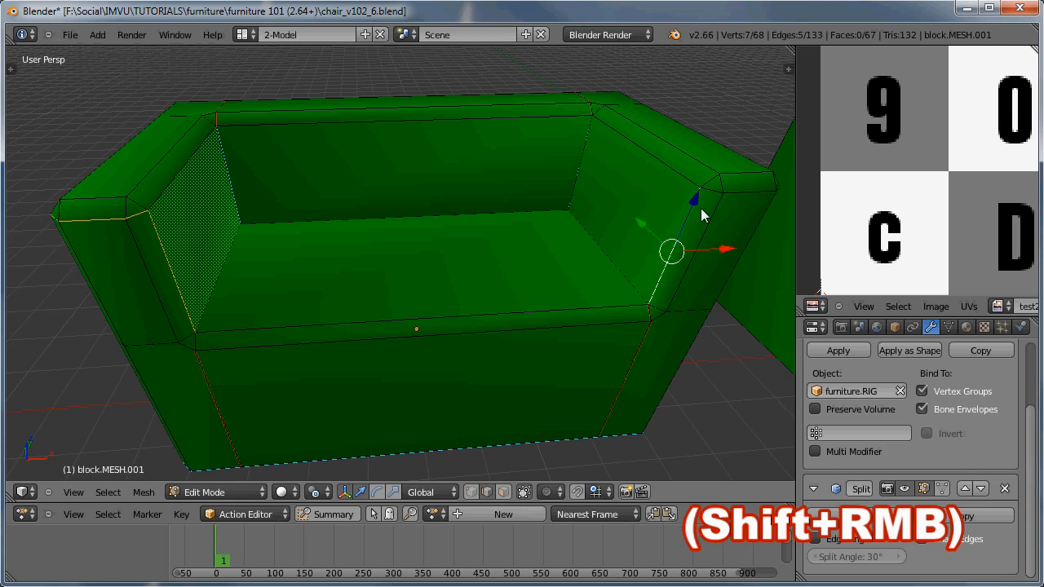
pyautogui.keyDown('shift'); pyautogui.rightClick(722, 200); pyautogui.keyUp('shift')
pyautogui.moveTo(727, 280); pyautogui.dragTo(332, 303, button='middle')
pyautogui.keyDown('shift'); pyautogui.rightClick(583, 258); pyautogui.keyUp('shift')
# Add the short upper edges at both rear corners of the sofa, between the backrest seams and the outer armrest sides, to the selection.
pyautogui.scroll(-2, 505, 317)
pyautogui.keyDown('shift'); pyautogui.rightClick(302, 271); pyautogui.keyUp('shift')
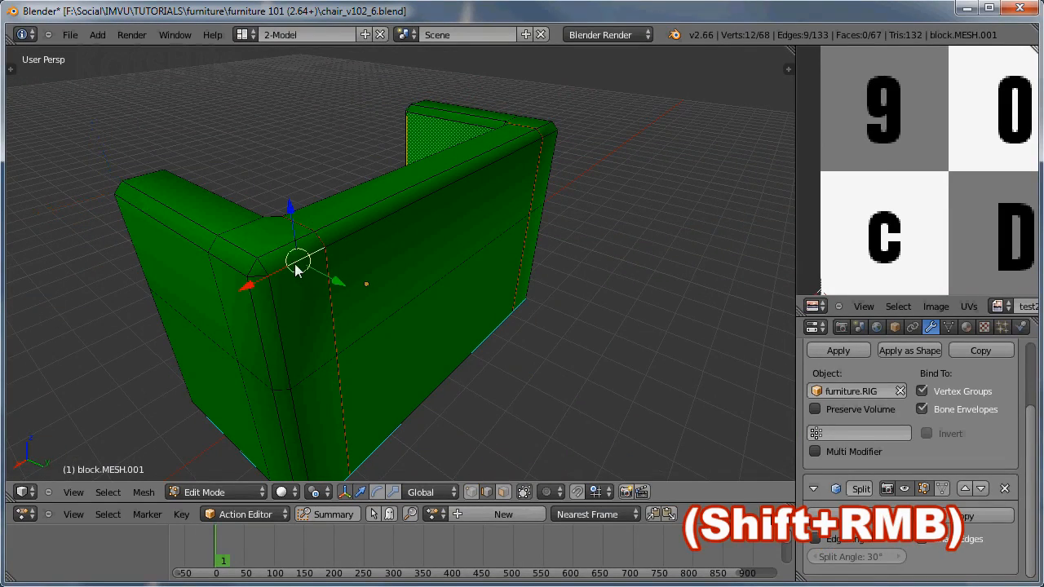
pyautogui.keyDown('shift'); pyautogui.rightClick(255, 277); pyautogui.keyUp('shift')
pyautogui.moveTo(427, 297); pyautogui.dragTo(256, 315, button='middle')
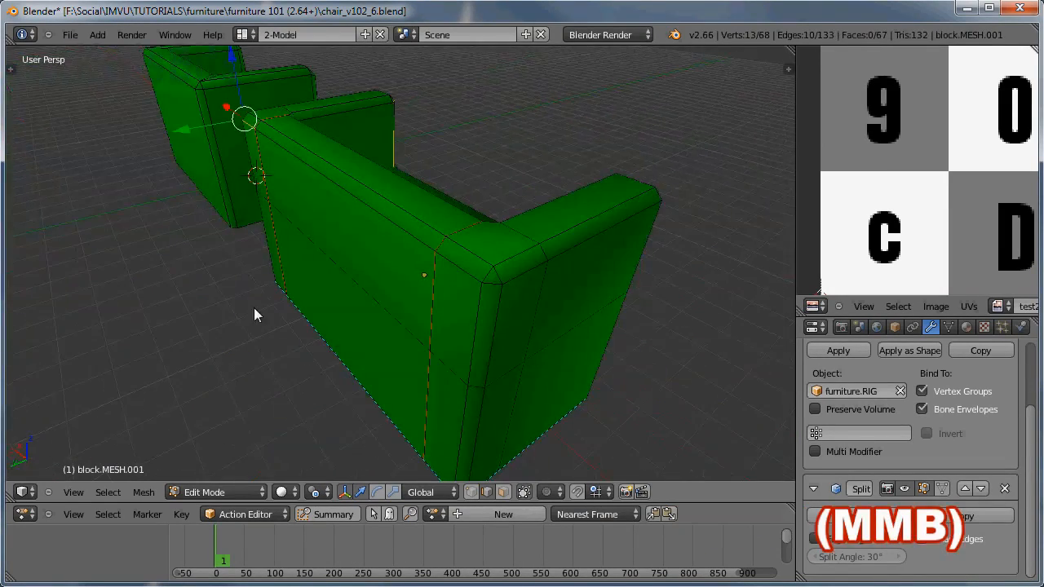
pyautogui.keyDown('shift'); pyautogui.rightClick(467, 271); pyautogui.keyUp('shift')
pyautogui.keyDown('shift'); pyautogui.rightClick(496, 290); pyautogui.keyUp('shift')
pyautogui.keyDown('shift'); pyautogui.rightClick(489, 276); pyautogui.keyUp('shift')
pyautogui.keyDown('shift'); pyautogui.rightClick(491, 285); pyautogui.keyUp('shift')
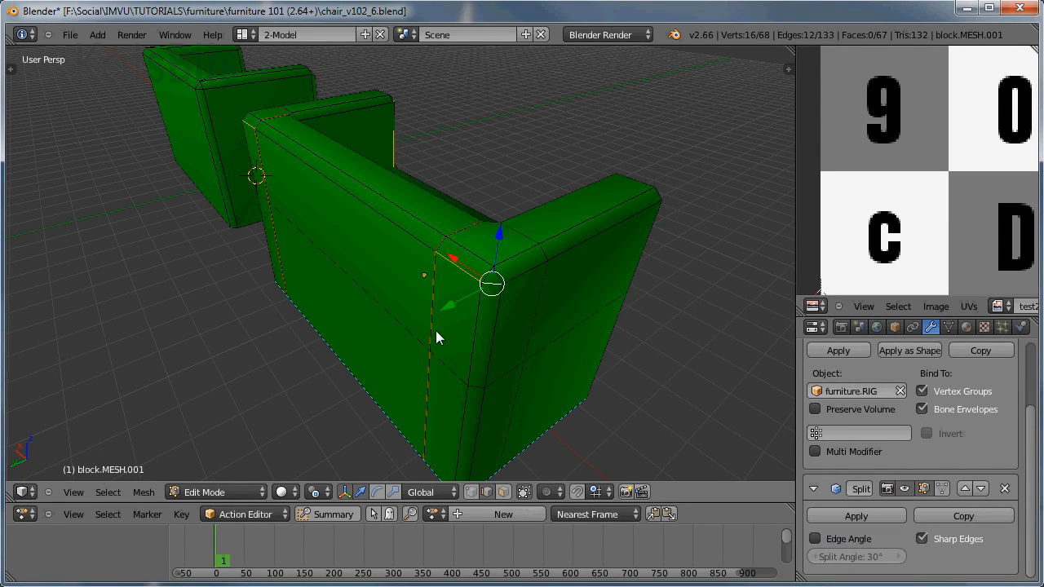
# Mark the selected armrest and rear corner edges as seams with Mark Seam.
pyautogui.click(143, 492)
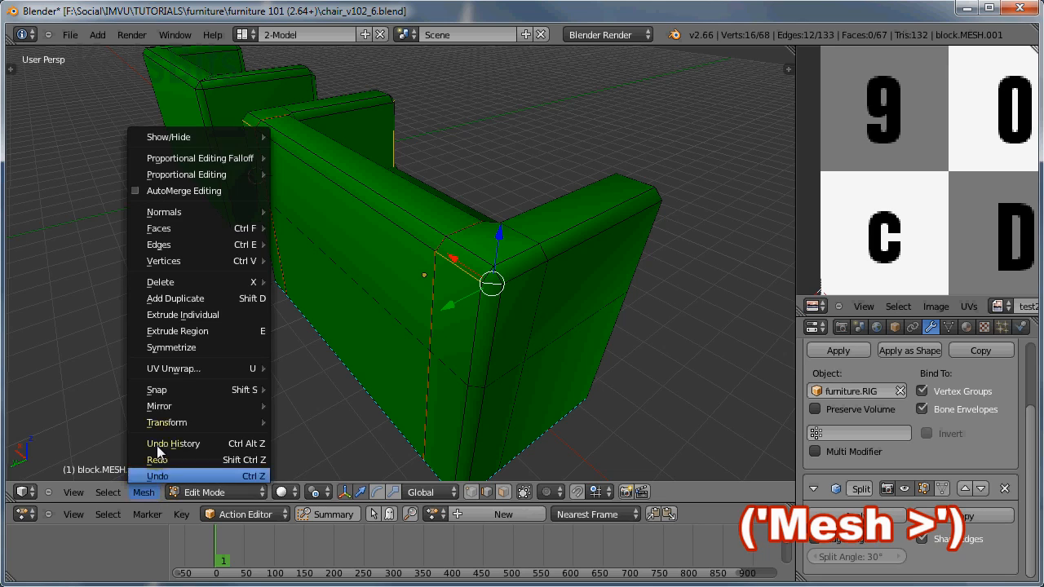
pyautogui.moveTo(183, 246)
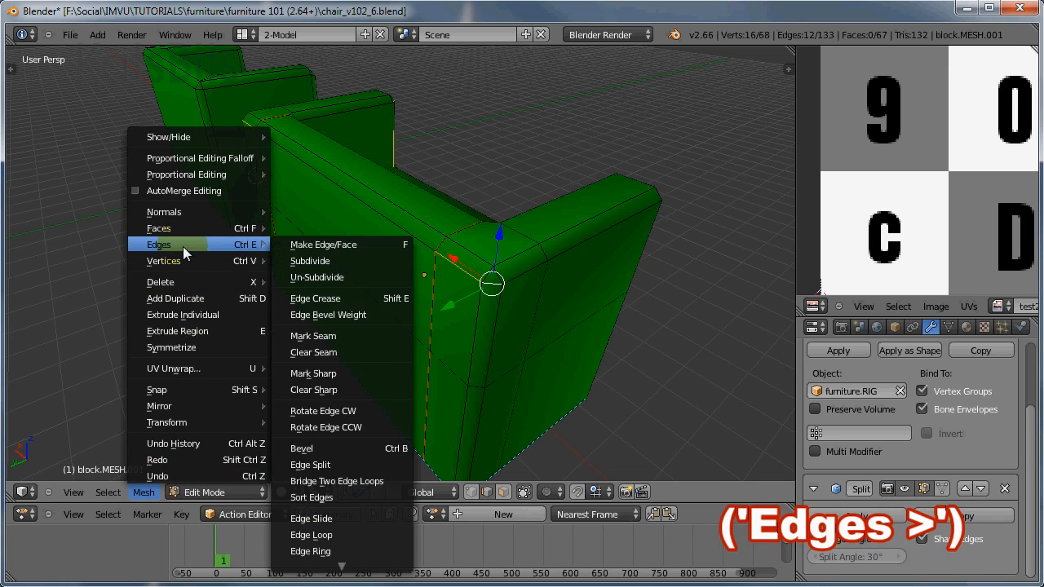
pyautogui.click(333, 335)
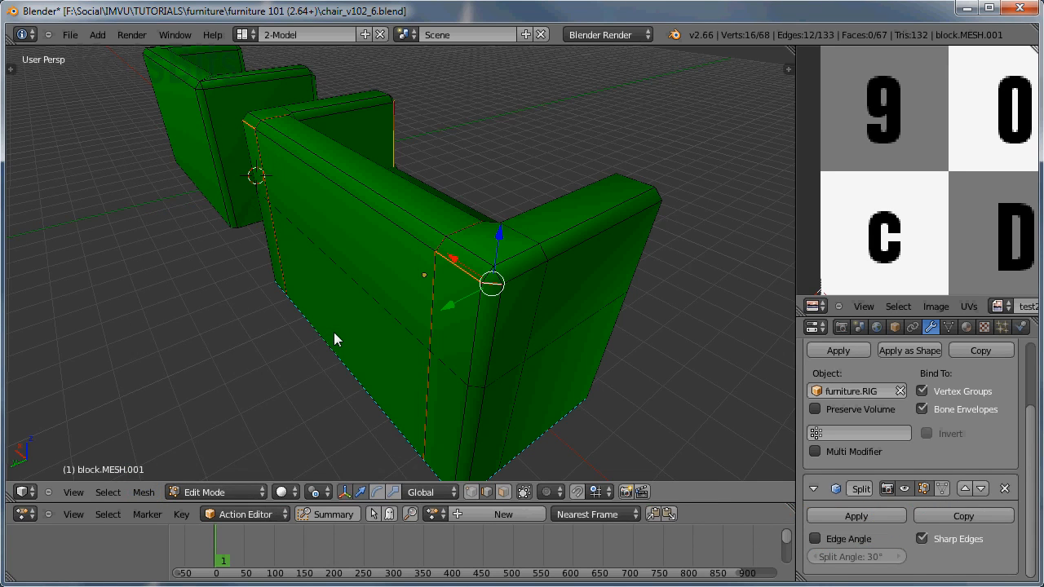
# Select the entire sofa mesh and unwrap it again with Unwrap.
pyautogui.press('a')
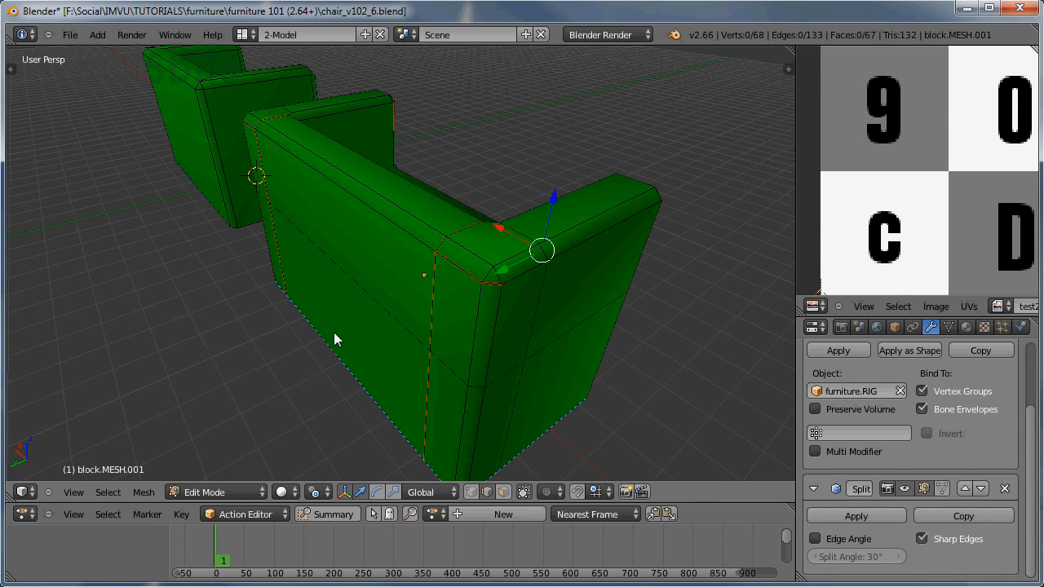
pyautogui.press('a')
pyautogui.press('u')
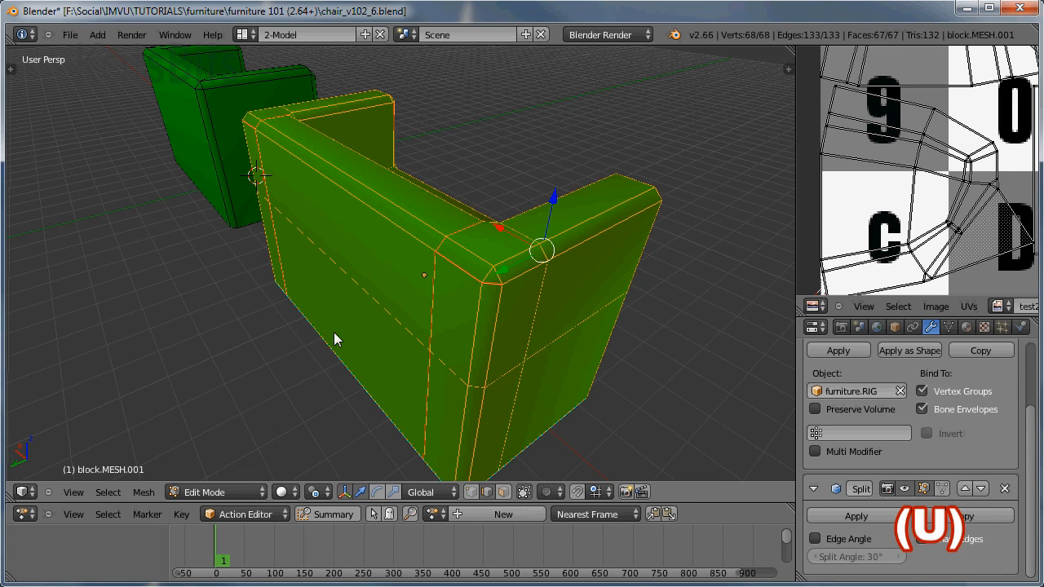
pyautogui.click(335, 335)
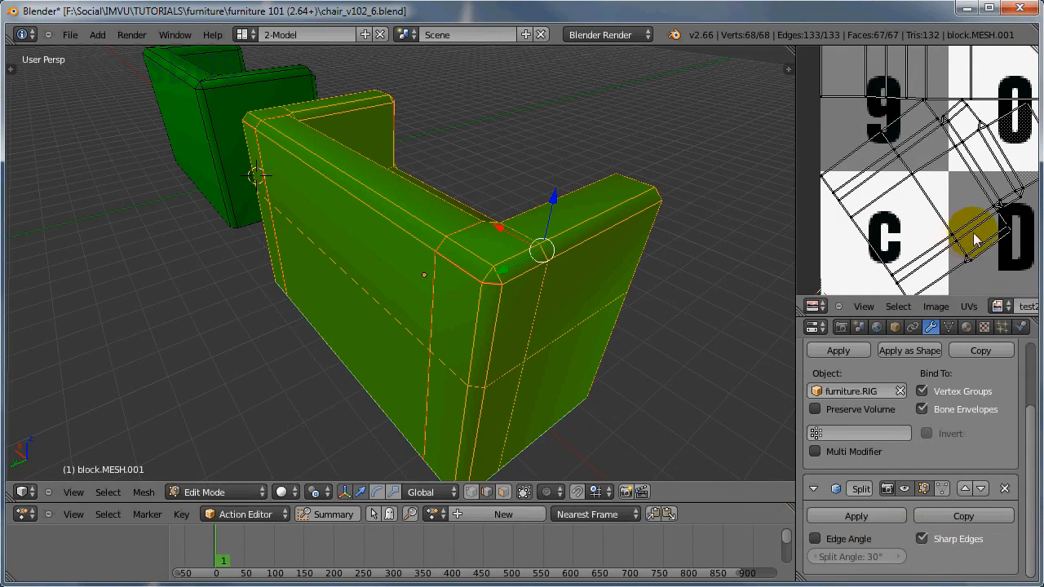
# Examine the whole new UV layout and check the sofa in textured display with the numbered test image.
pyautogui.scroll(-3, 968, 233)
pyautogui.moveTo(960, 205); pyautogui.dragTo(904, 235, button='middle')
pyautogui.scroll(-1, 917, 219)
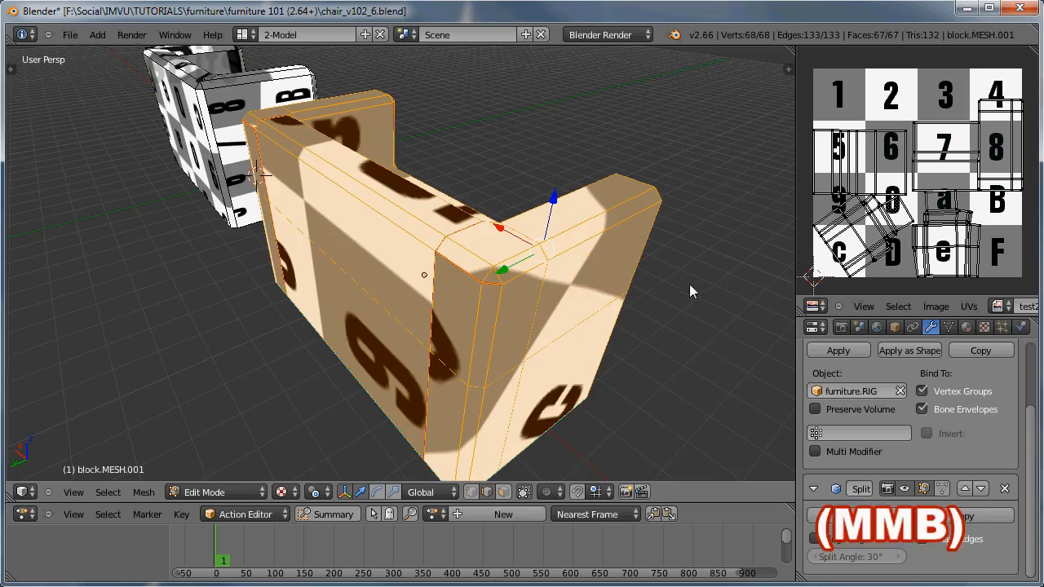
pyautogui.moveTo(691, 292); pyautogui.dragTo(482, 285, button='middle')
# Set UV selection to Island, rotate the tilted left armrest island upright and move it onto the c square of the test image.
pyautogui.rightClick(879, 238)
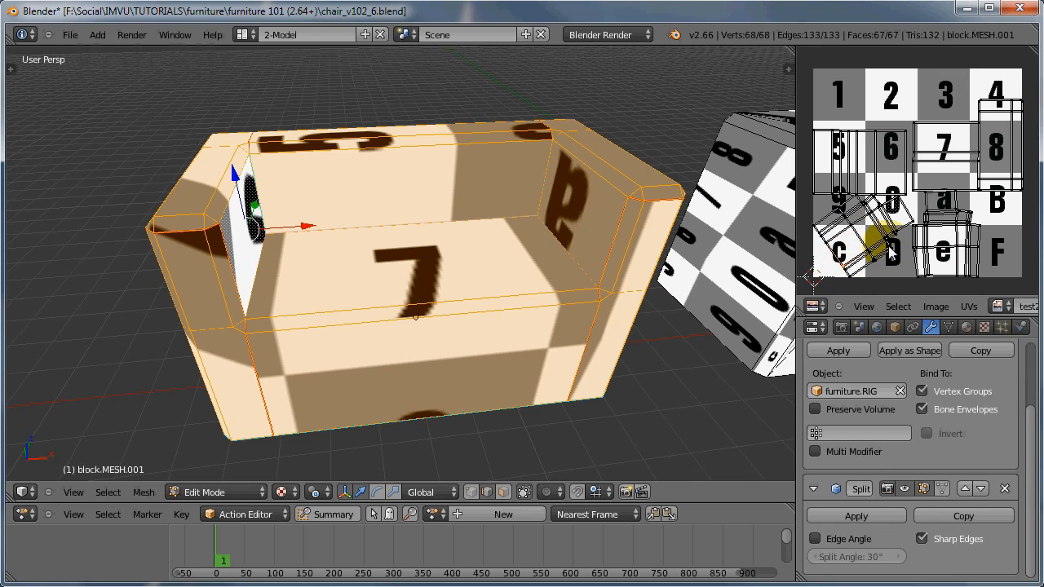
pyautogui.moveTo(968, 306); pyautogui.dragTo(590, 330, button='middle')
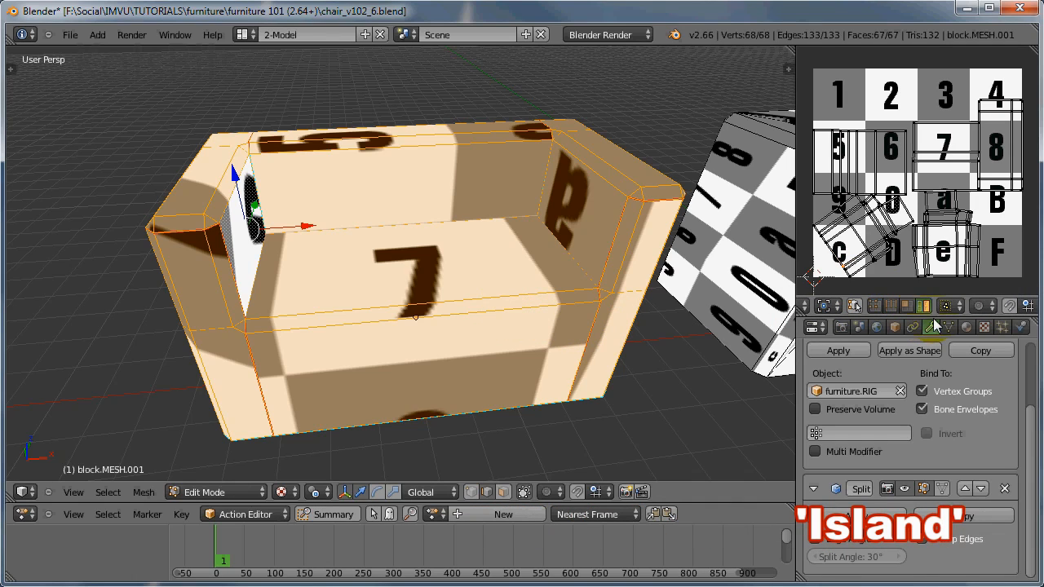
pyautogui.rightClick(859, 238)
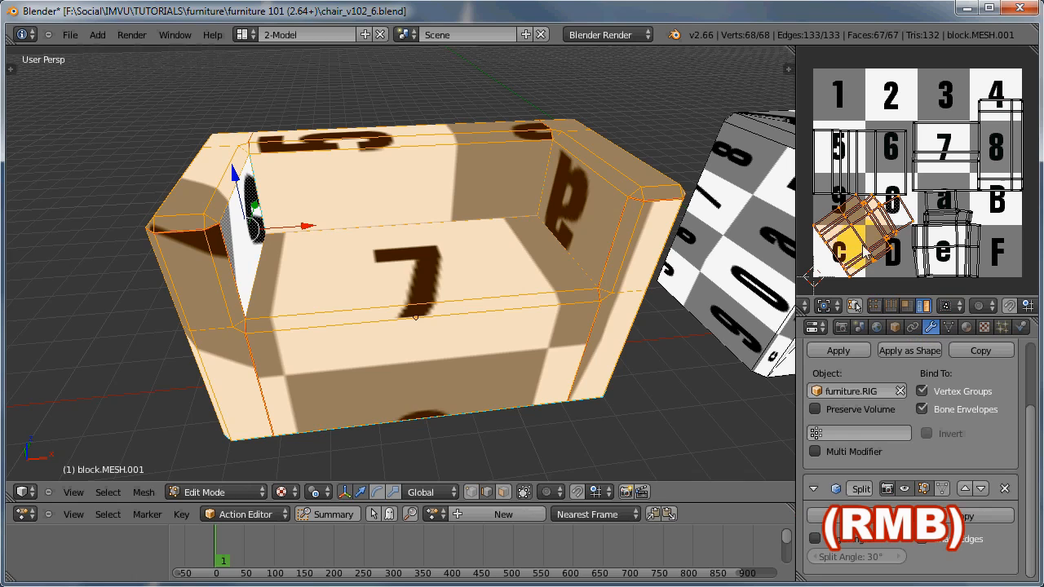
pyautogui.press('r')
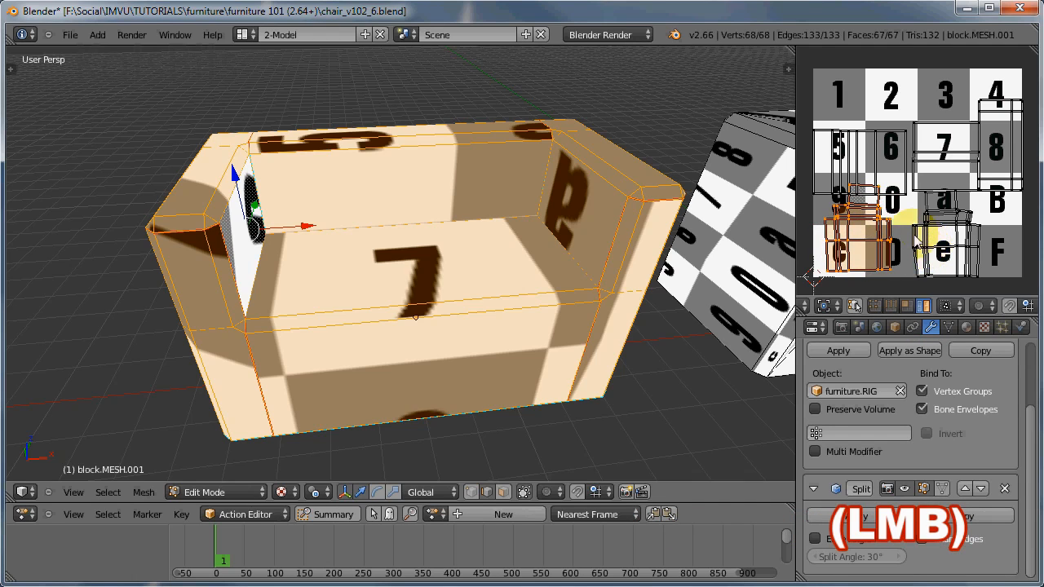
pyautogui.press('g')
pyautogui.click(867, 233)
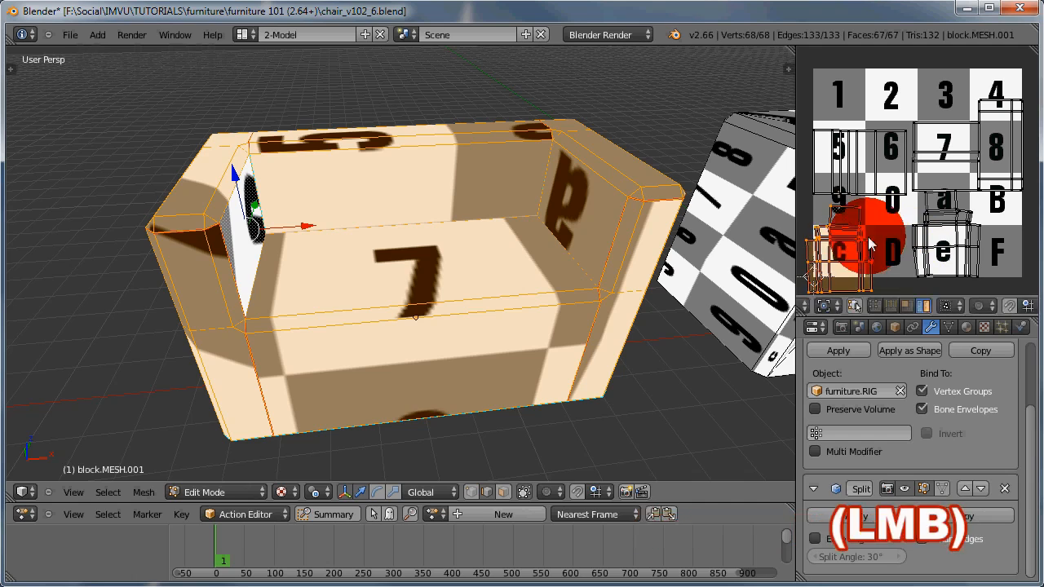
# Rotate the backrest UV island by about -90 degrees and move it up over the 2 and 3 squares.
pyautogui.rightClick(897, 185)
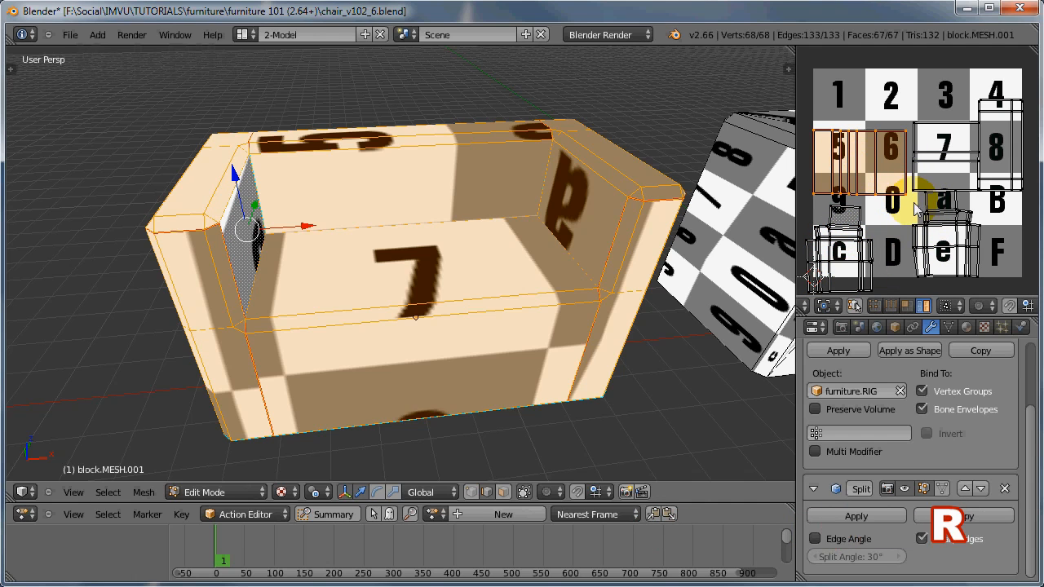
pyautogui.press('r')
pyautogui.click(904, 110)
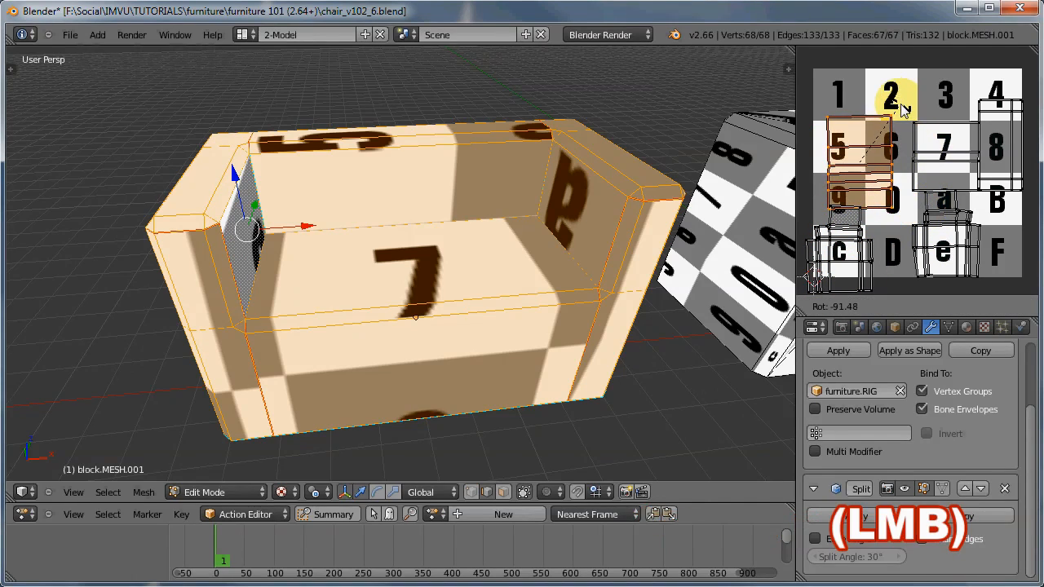
pyautogui.press('g')
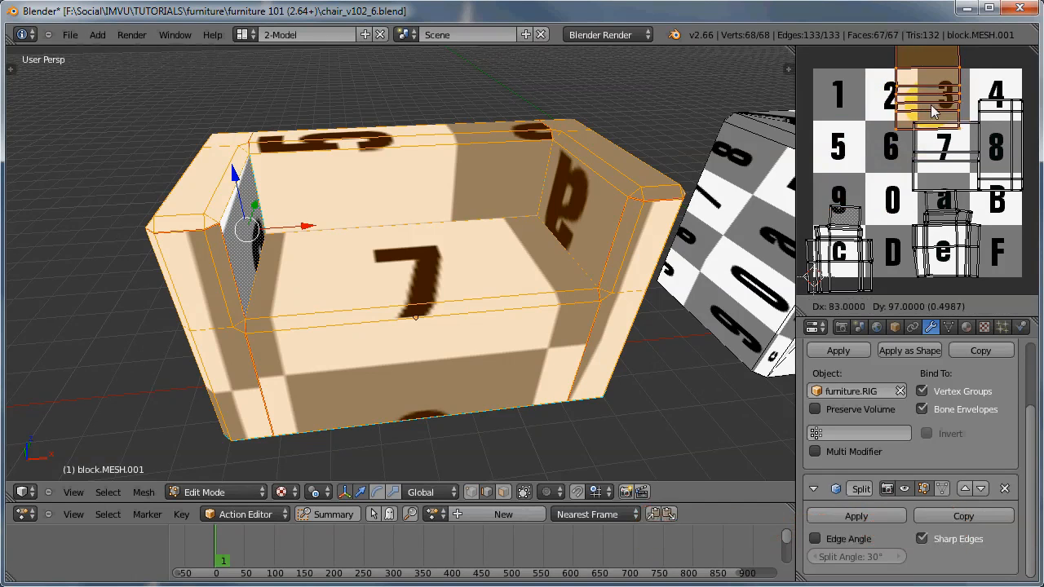
pyautogui.click(934, 112)
pyautogui.moveTo(906, 252); pyautogui.dragTo(896, 238, button='middle')
# Move the right armrest island onto the F square and the seat-and-front island onto the D and e squares.
pyautogui.rightClick(939, 231)
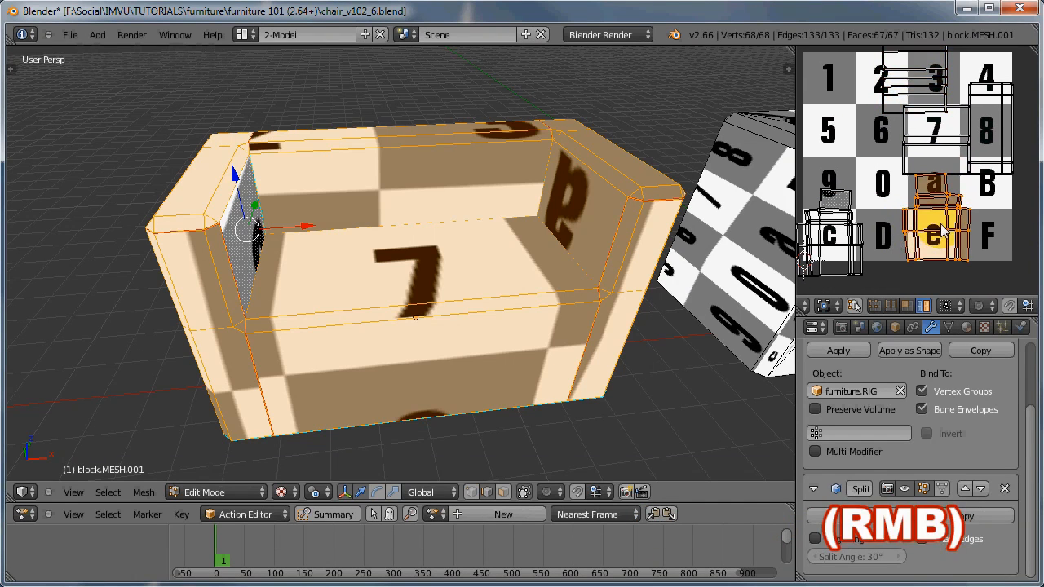
pyautogui.press('g')
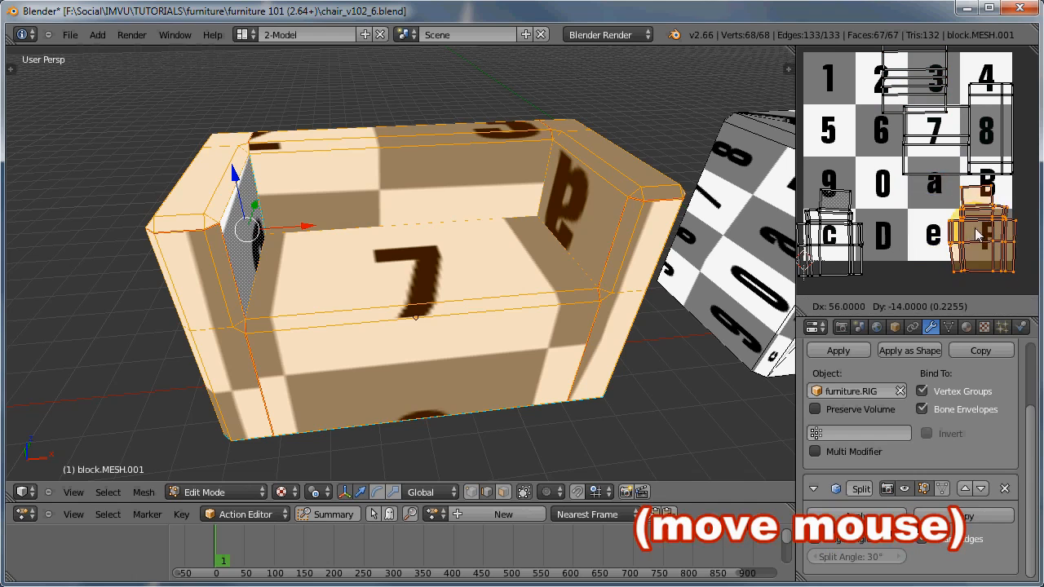
pyautogui.click(976, 233)
pyautogui.rightClick(938, 140)
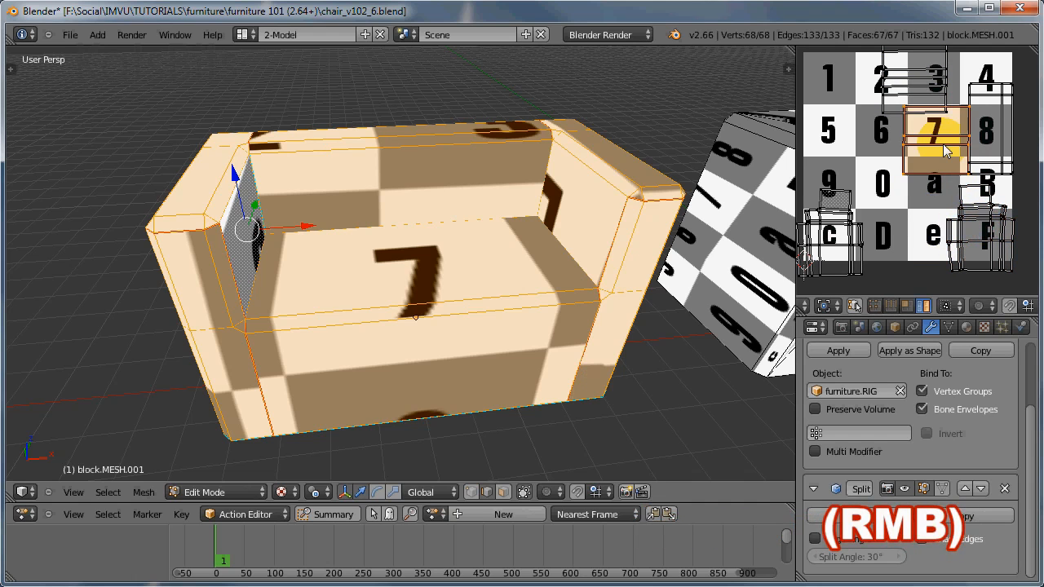
pyautogui.press('g')
pyautogui.click(917, 236)
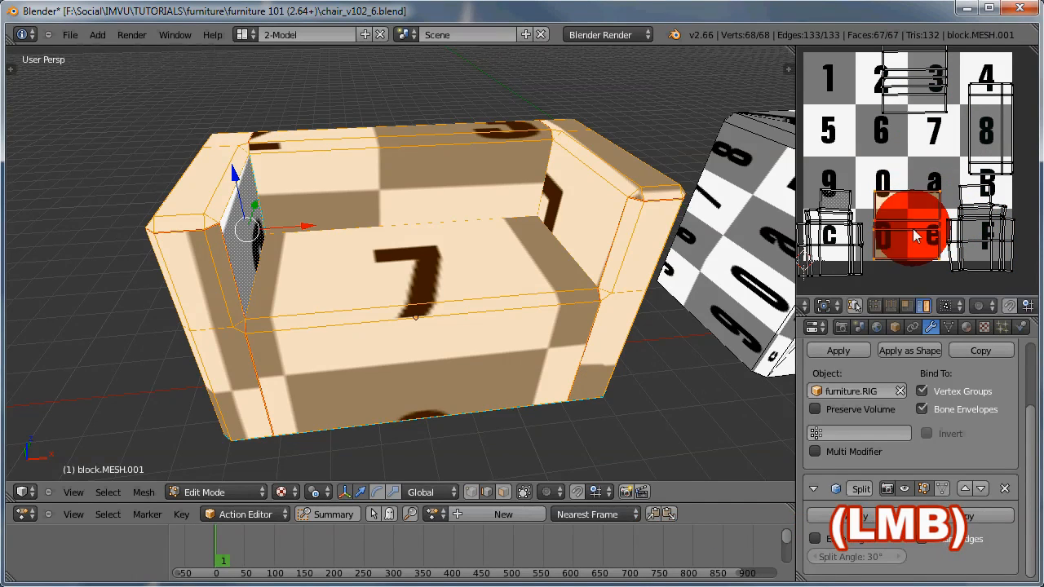
# Nudge the left and right armrest islands so they sit within the lower corners of the test image.
pyautogui.rightClick(836, 245)
pyautogui.press('g')
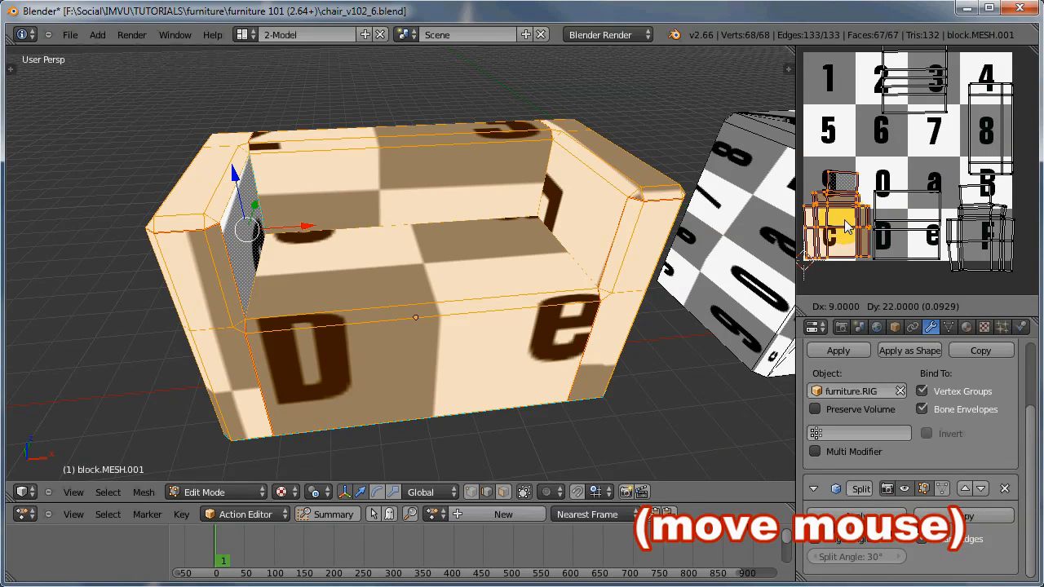
pyautogui.click(846, 228)
pyautogui.rightClick(982, 239)
pyautogui.press('g')
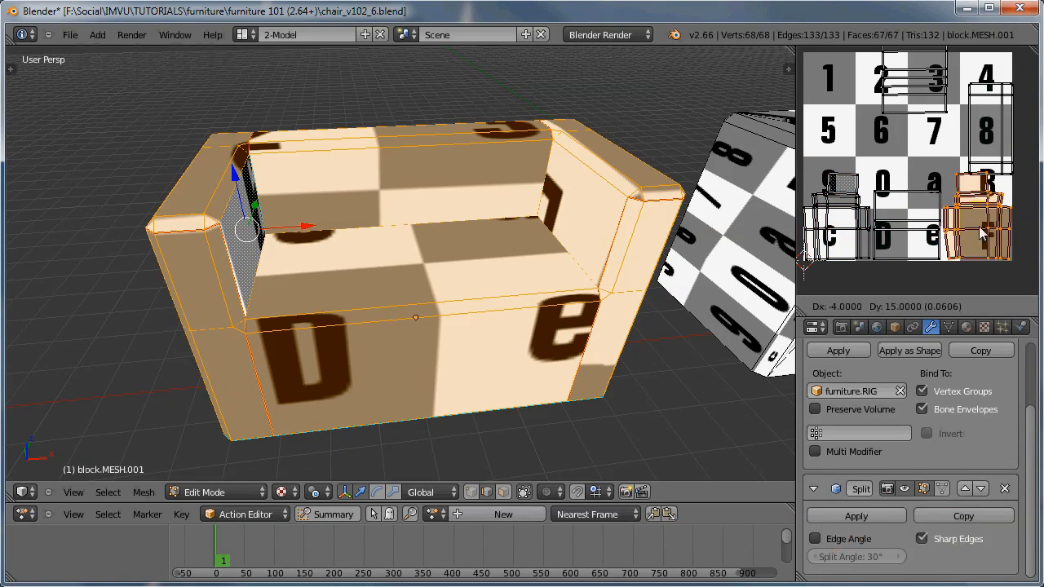
pyautogui.click(982, 236)
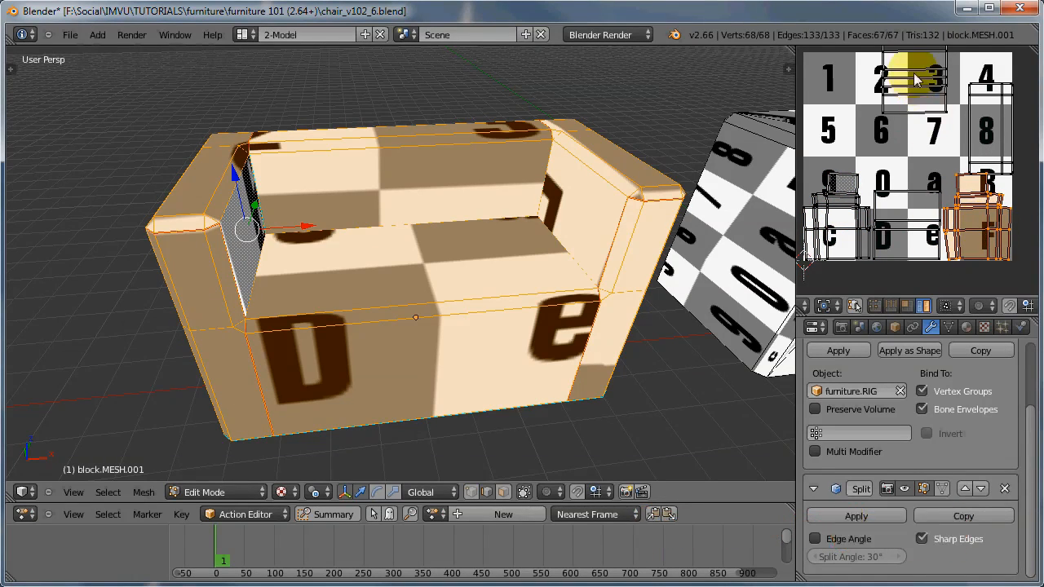
# Move the backrest island directly above the seat island and the remaining rectangular island over the 4 and 8 squares.
pyautogui.rightClick(915, 80)
pyautogui.press('g')
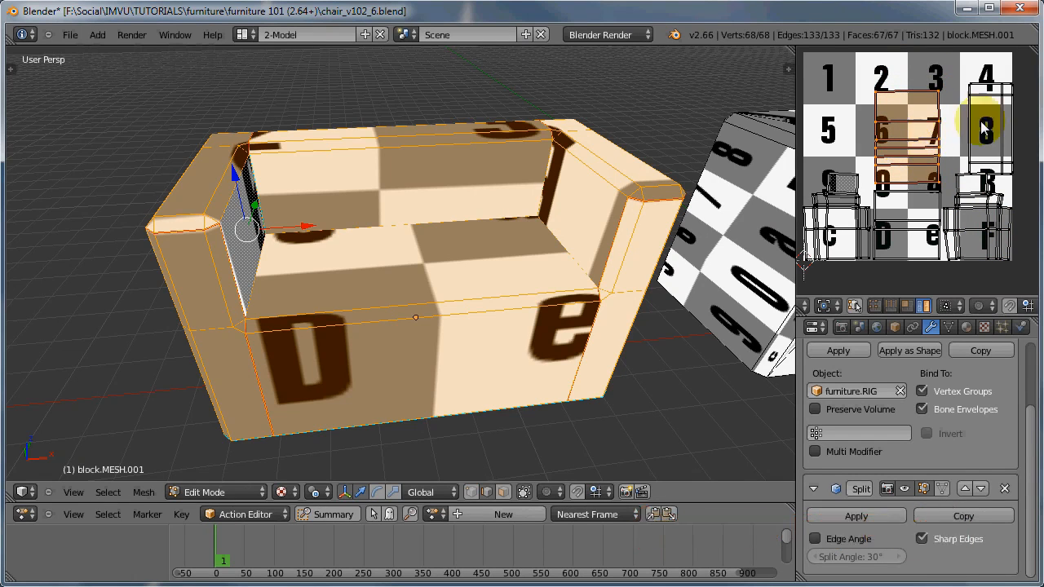
pyautogui.click(979, 106)
pyautogui.rightClick(991, 128)
pyautogui.press('g')
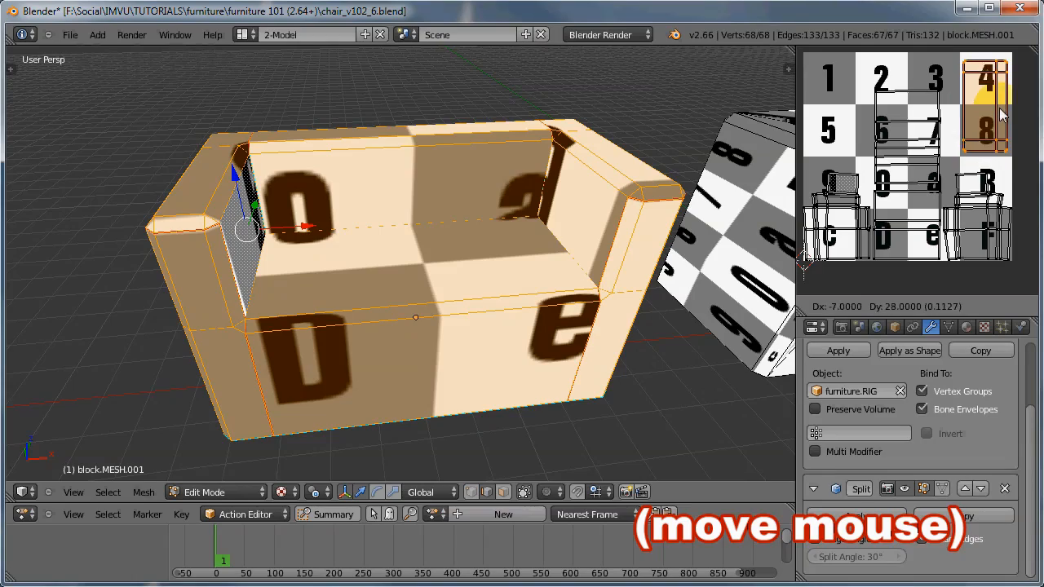
pyautogui.click(1002, 114)
pyautogui.moveTo(443, 361)
pyautogui.mouseDown(button='middle')
pyautogui.moveTo(445, 182)
pyautogui.moveTo(461, 360)
pyautogui.moveTo(729, 356)
pyautogui.moveTo(455, 365)
pyautogui.mouseUp(button='middle')
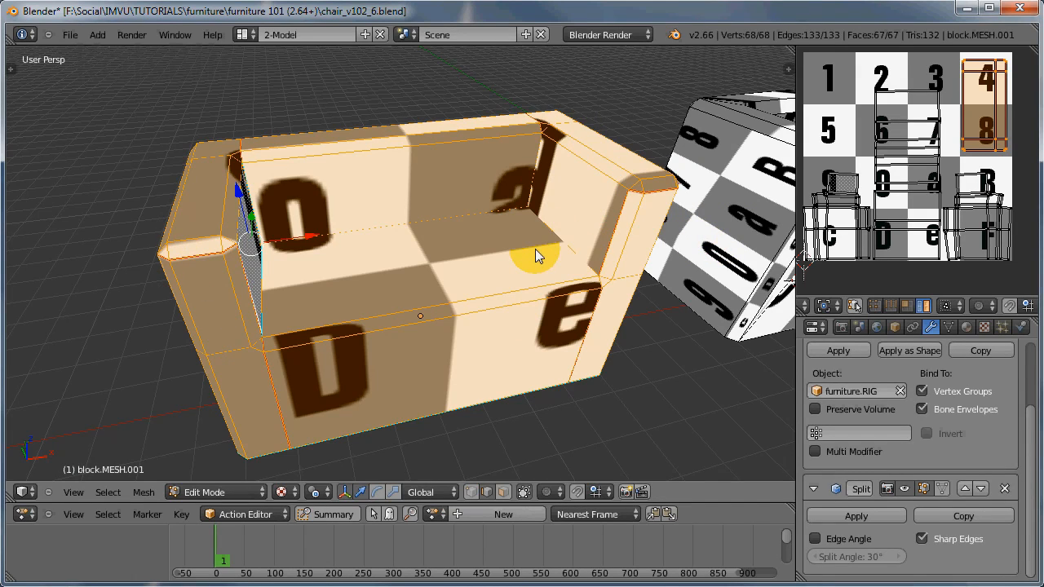
# Leave Edit Mode, select the other sofa, block.MESH, and enter Edit Mode on it.
pyautogui.press('Tab')
pyautogui.keyDown('shift'); pyautogui.moveTo(534, 282); pyautogui.dragTo(504, 298, button='middle'); pyautogui.keyUp('shift')
pyautogui.keyDown('shift'); pyautogui.moveTo(596, 295); pyautogui.dragTo(431, 306, button='middle'); pyautogui.keyUp('shift')
pyautogui.rightClick(538, 280)
pyautogui.moveTo(537, 280); pyautogui.dragTo(516, 299, button='middle')
pyautogui.press('Tab')
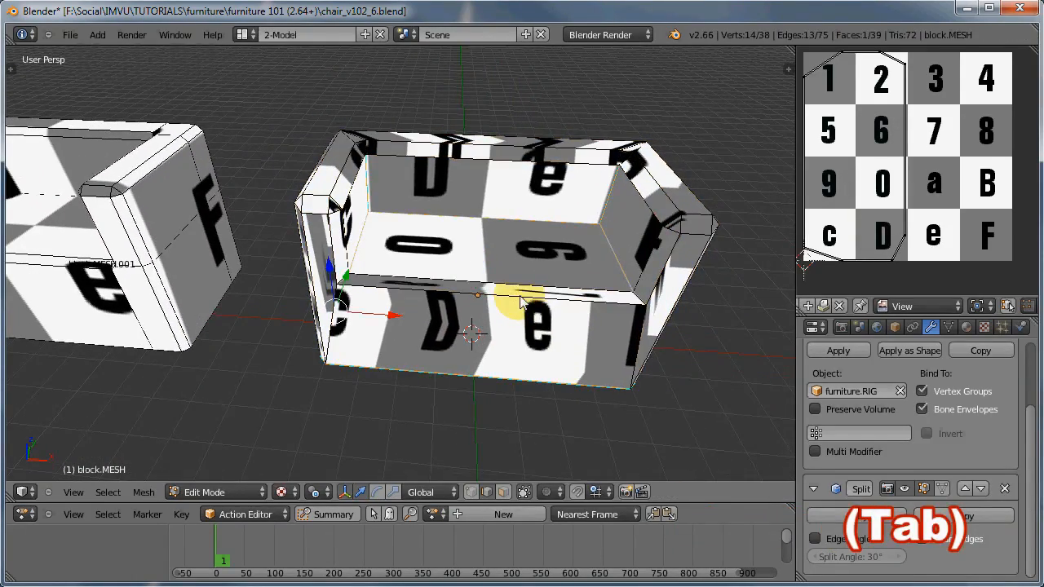
# Switch to solid display and Face select mode, and select the sofa's seat, beveled front strip and front panel faces.
pyautogui.hotkey('alt', 'z')
pyautogui.hotkey('ctrl', 'Tab')
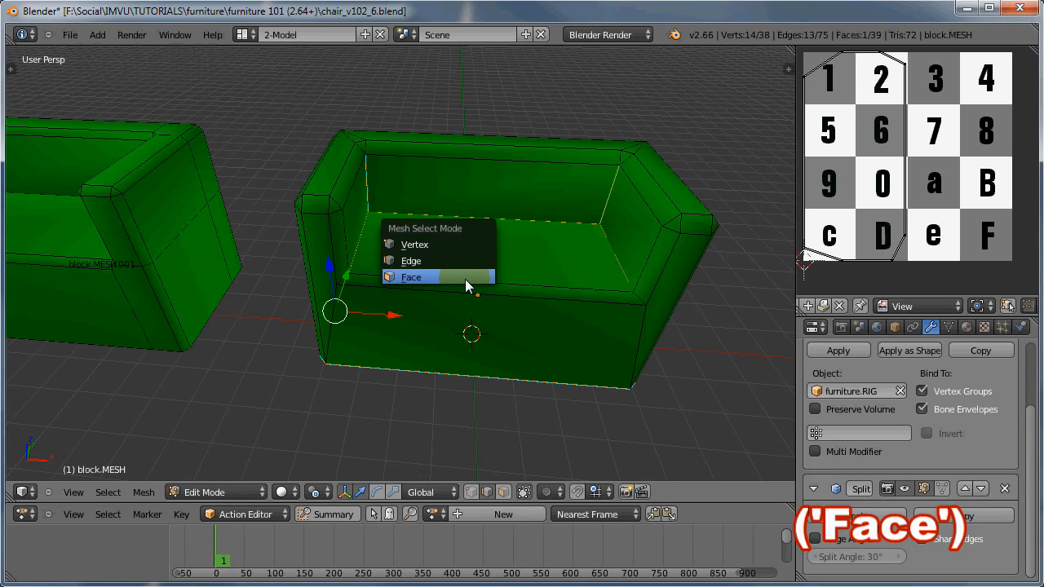
pyautogui.click(465, 279)
pyautogui.rightClick(514, 255)
pyautogui.keyDown('shift'); pyautogui.rightClick(503, 300); pyautogui.keyUp('shift')
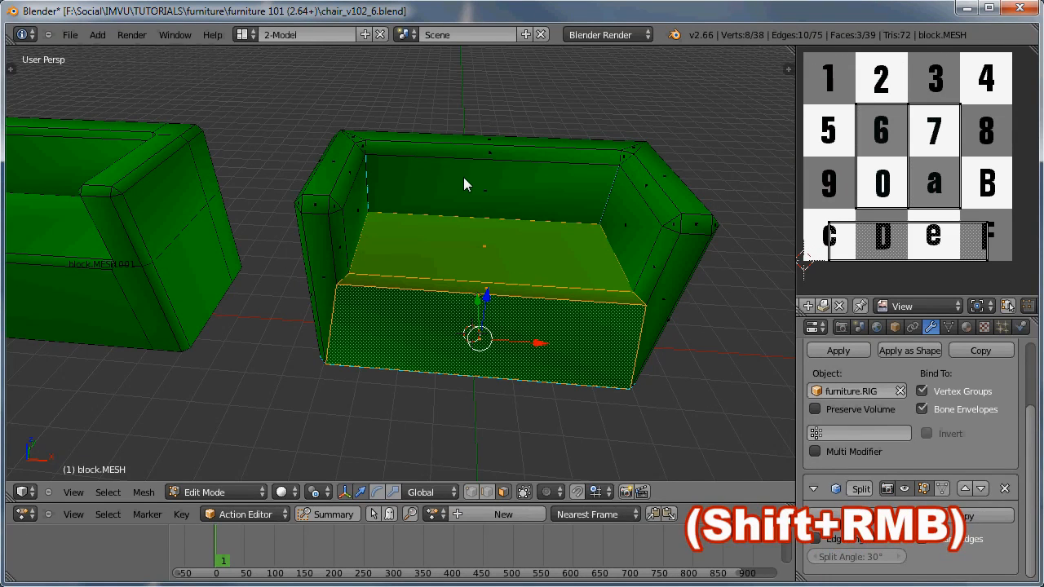
# Select the faces of the backrest: inner panel, front bevel, top strip, rear bevel and back panel.
pyautogui.rightClick(525, 193)
pyautogui.keyDown('shift'); pyautogui.rightClick(496, 153); pyautogui.keyUp('shift')
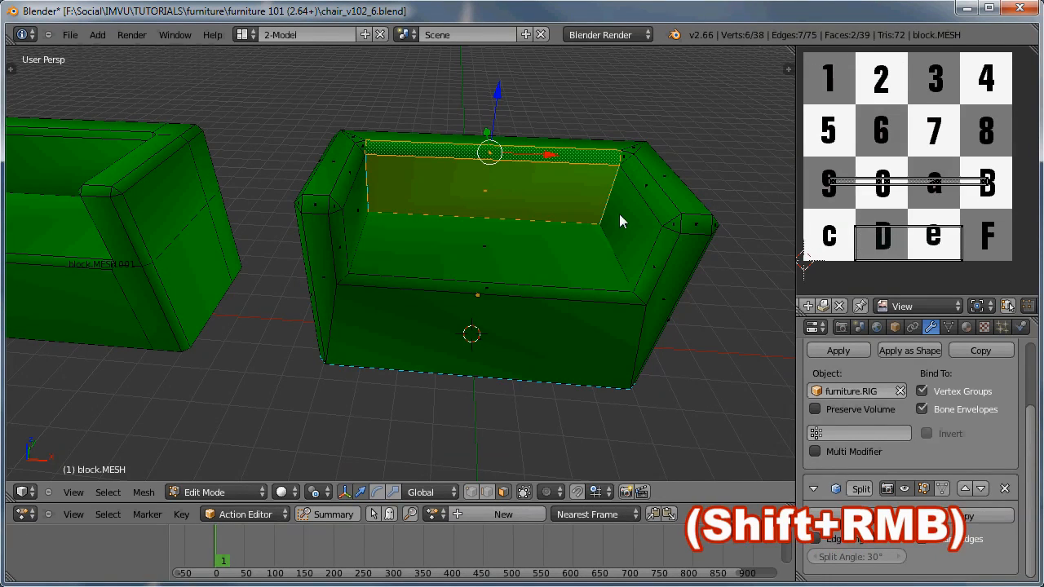
pyautogui.moveTo(531, 148); pyautogui.dragTo(312, 209, button='middle')
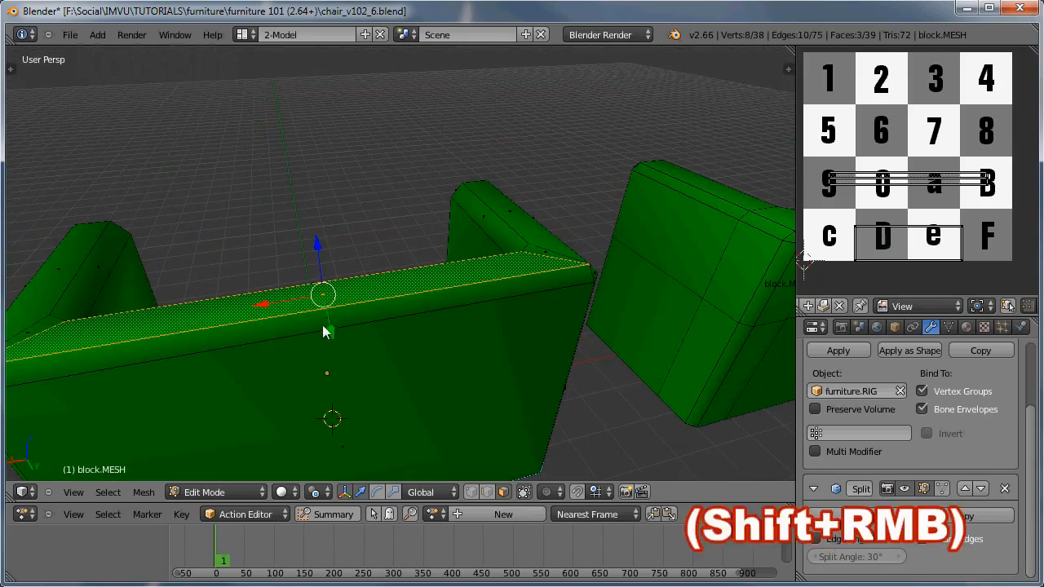
pyautogui.keyDown('shift'); pyautogui.rightClick(318, 351); pyautogui.keyUp('shift')
pyautogui.keyDown('shift'); pyautogui.rightClick(314, 349); pyautogui.keyUp('shift')
pyautogui.scroll(-4, 376, 345)
pyautogui.moveTo(377, 345); pyautogui.dragTo(587, 334, button='middle')
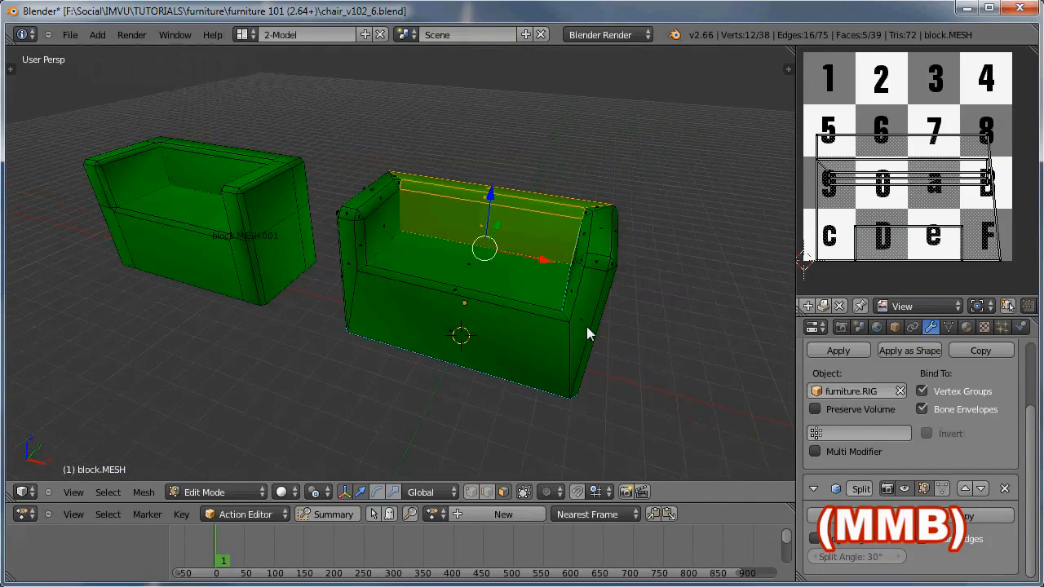
pyautogui.scroll(2, 588, 334)
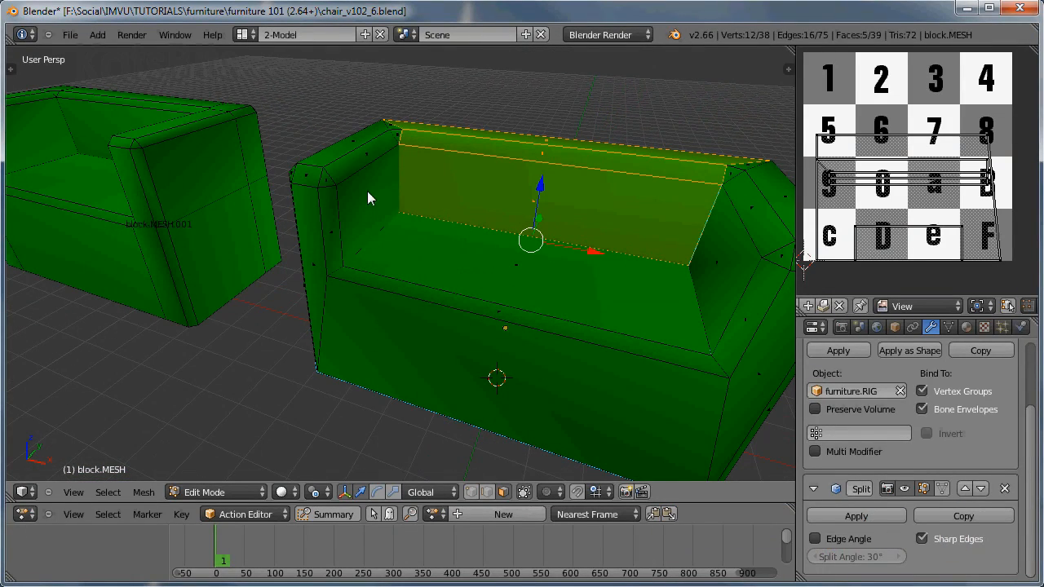
pyautogui.moveTo(517, 316); pyautogui.dragTo(533, 317, button='middle')
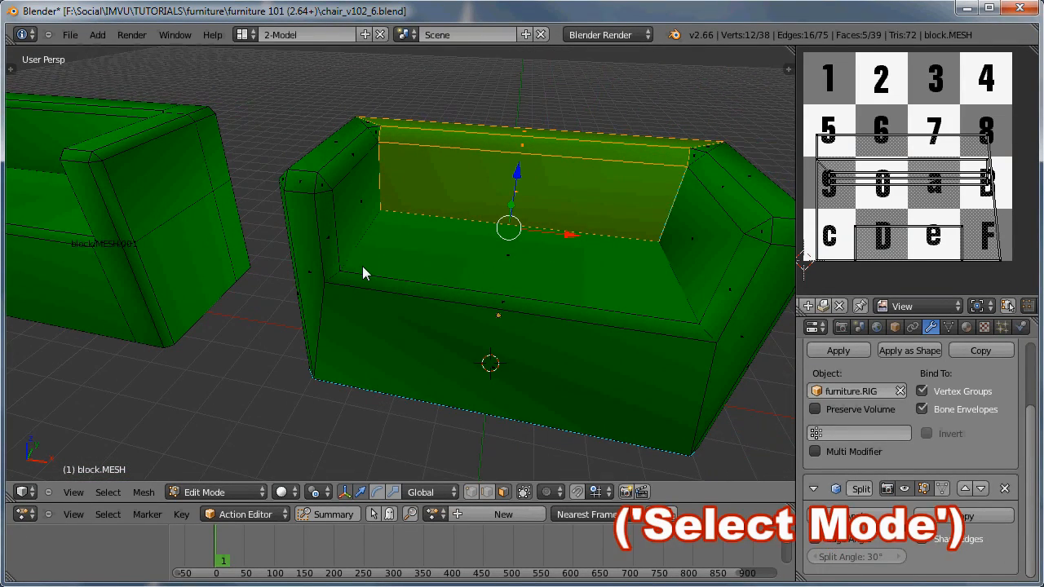
# Switch to Edge select mode and select the edges where the seat and front panel meet both armrests.
pyautogui.click(487, 492)
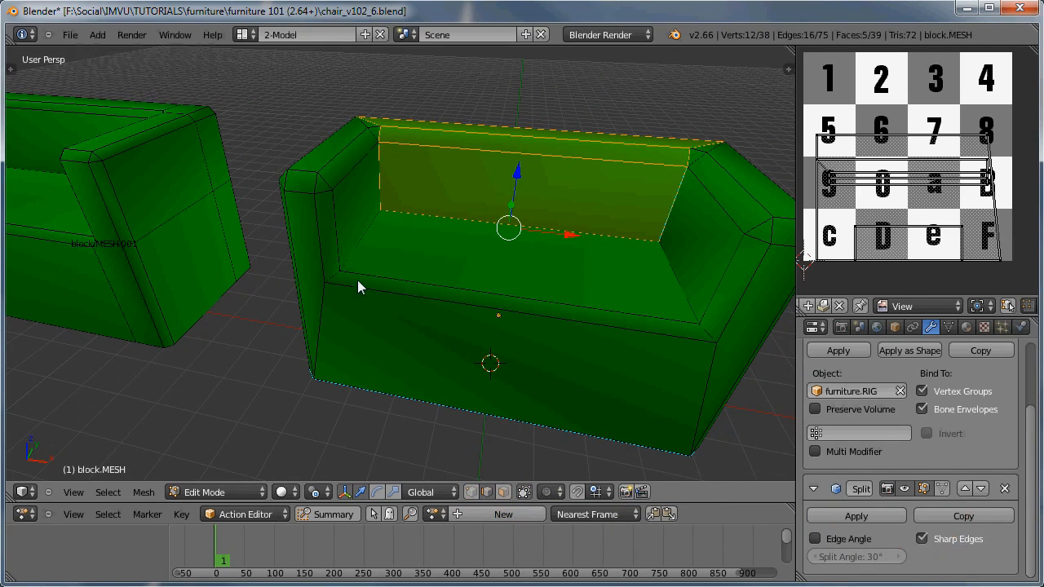
pyautogui.rightClick(364, 242)
pyautogui.keyDown('shift'); pyautogui.rightClick(334, 281); pyautogui.keyUp('shift')
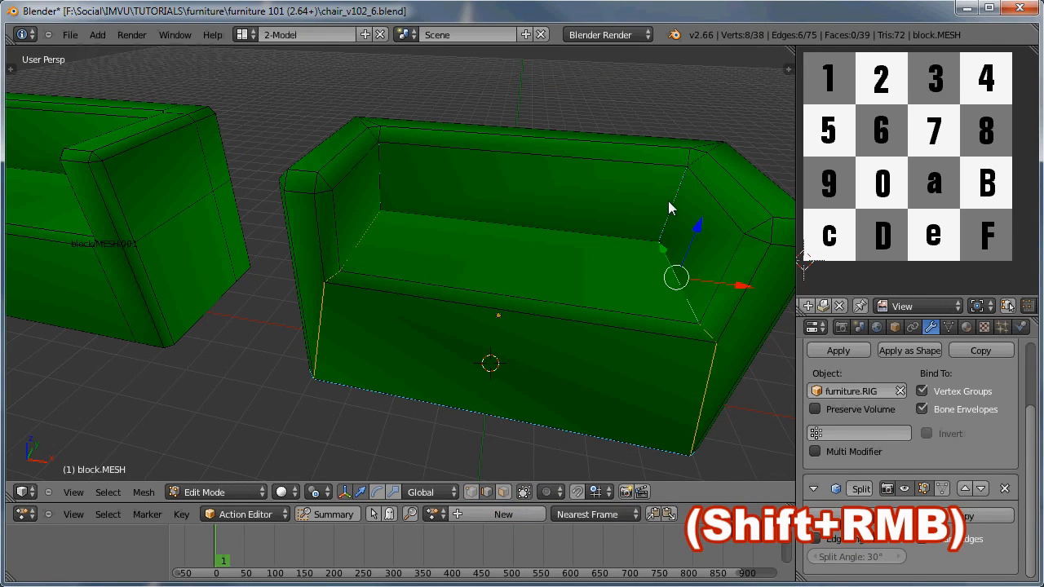
# Add the inner backrest edge at the right armrest and the edges running over both rear corners down the back panel to the selection.
pyautogui.keyDown('shift'); pyautogui.rightClick(694, 154); pyautogui.keyUp('shift')
pyautogui.moveTo(694, 154); pyautogui.dragTo(136, 343, button='middle')
pyautogui.keyDown('shift'); pyautogui.rightClick(635, 273); pyautogui.keyUp('shift')
pyautogui.keyDown('shift'); pyautogui.rightClick(675, 260); pyautogui.keyUp('shift')
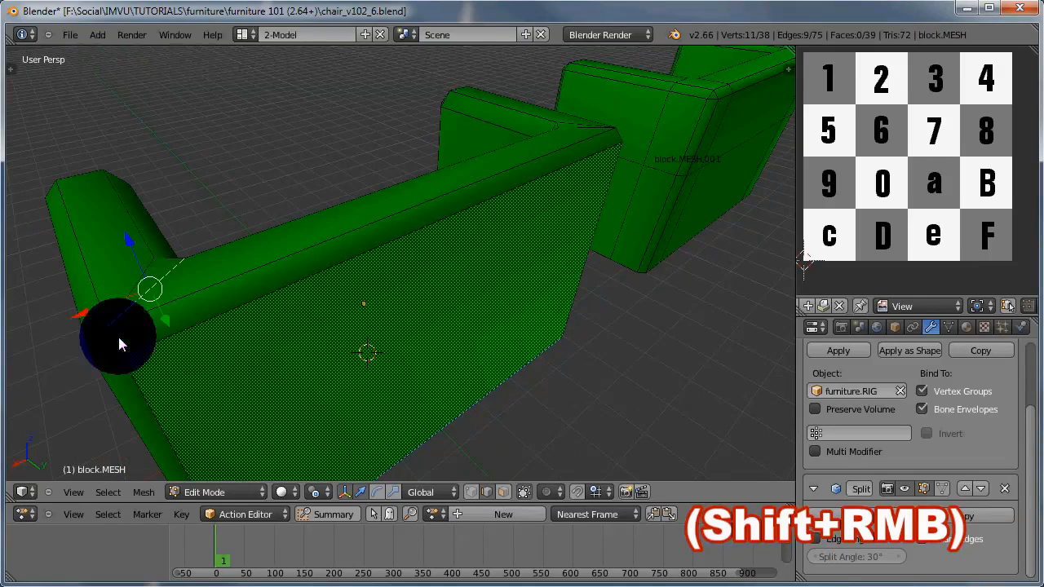
pyautogui.moveTo(160, 383); pyautogui.dragTo(380, 357, button='middle')
pyautogui.keyDown('shift'); pyautogui.rightClick(444, 263); pyautogui.keyUp('shift')
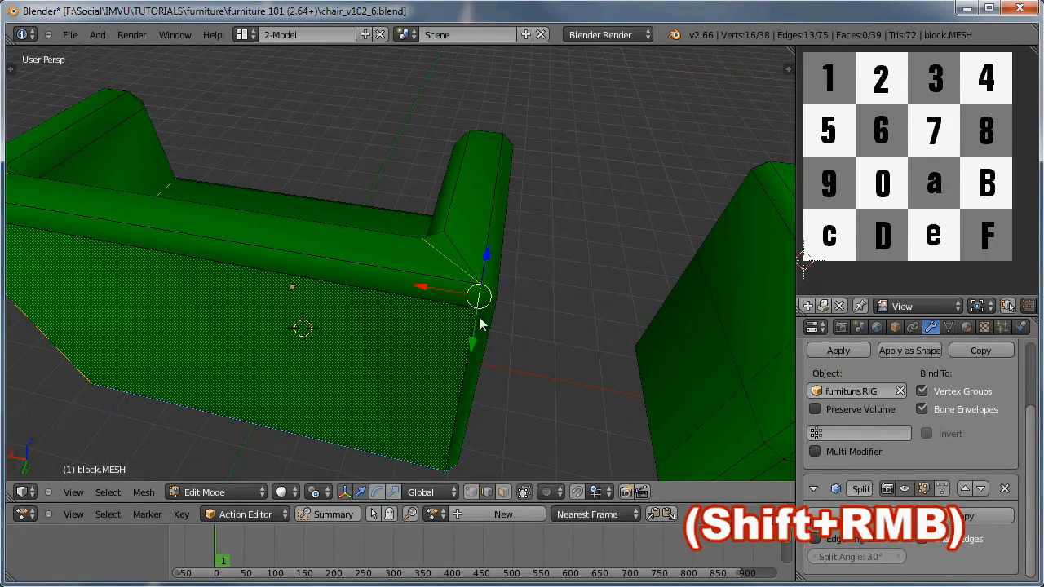
# Add the short top bevel edges and the vertical inner backrest edge at the left armrest to the selection.
pyautogui.moveTo(475, 361); pyautogui.dragTo(424, 359, button='middle')
pyautogui.scroll(3, 424, 360)
pyautogui.keyDown('shift'); pyautogui.rightClick(324, 126); pyautogui.keyUp('shift')
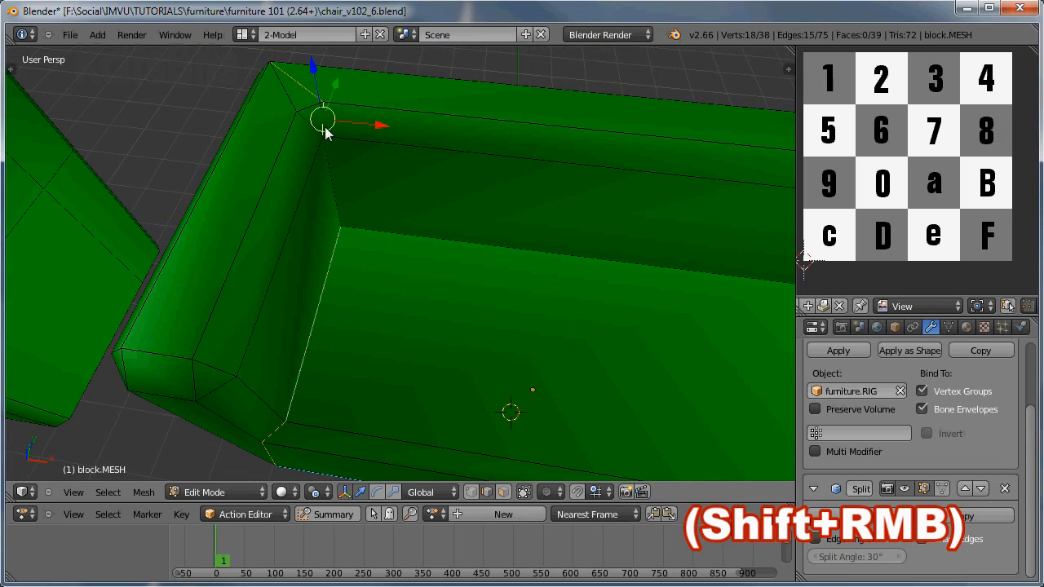
pyautogui.moveTo(473, 319); pyautogui.dragTo(453, 285, button='middle')
pyautogui.moveTo(303, 315); pyautogui.dragTo(285, 353, button='middle')
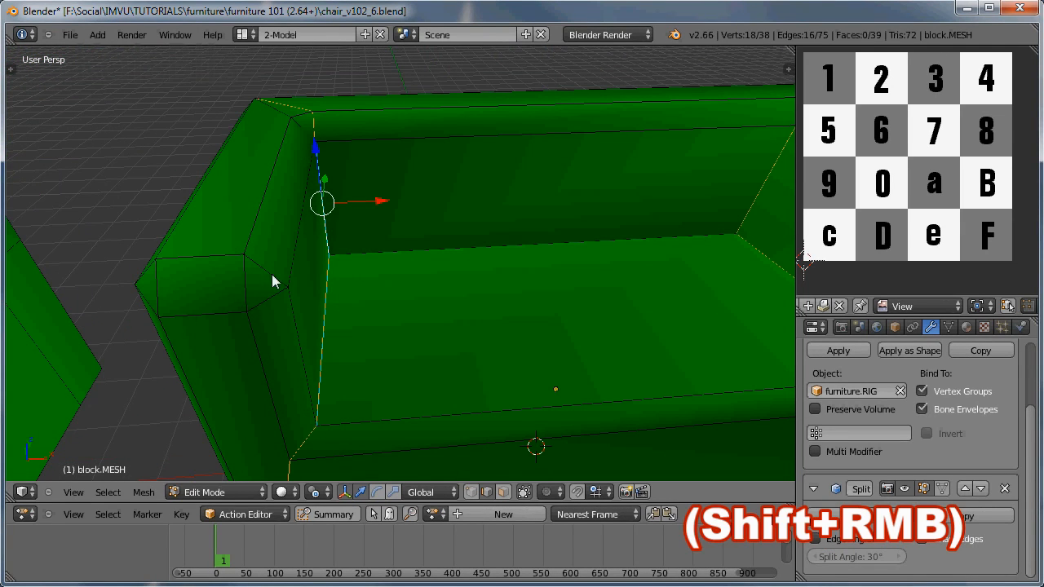
# Extend the selection with the inner front edges and the edges below the front bevels of both armrests.
pyautogui.moveTo(167, 317); pyautogui.dragTo(219, 319, button='middle')
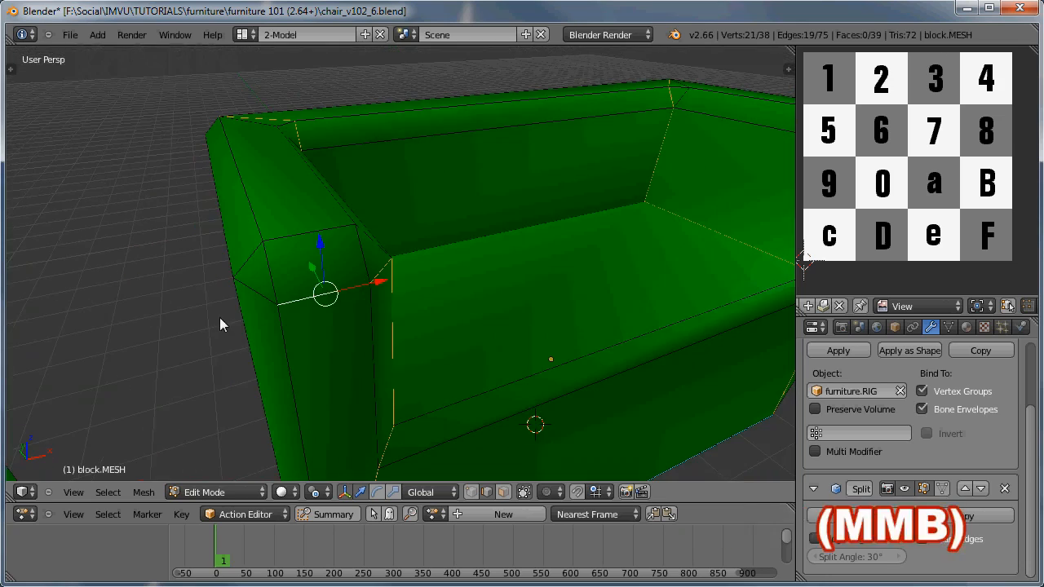
pyautogui.keyDown('shift'); pyautogui.rightClick(258, 290); pyautogui.keyUp('shift')
pyautogui.moveTo(483, 349); pyautogui.dragTo(285, 358, button='middle')
pyautogui.scroll(-2, 439, 369)
pyautogui.keyDown('shift'); pyautogui.rightClick(514, 279); pyautogui.keyUp('shift')
pyautogui.keyDown('shift'); pyautogui.rightClick(562, 266); pyautogui.keyUp('shift')
pyautogui.moveTo(562, 266); pyautogui.dragTo(464, 315, button='middle')
pyautogui.keyDown('shift'); pyautogui.rightClick(464, 316); pyautogui.keyUp('shift')
pyautogui.moveTo(553, 334); pyautogui.dragTo(326, 326, button='middle')
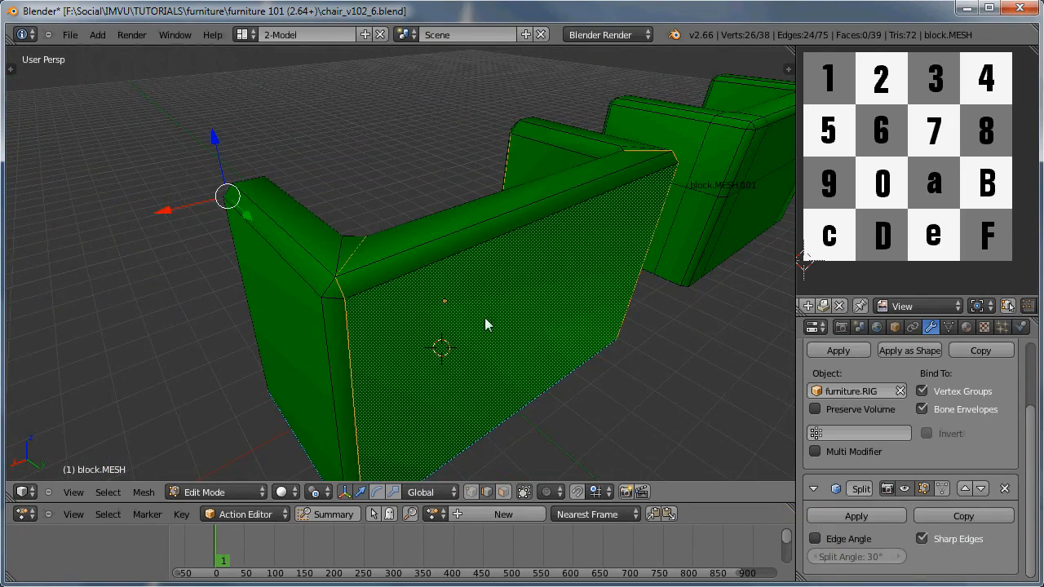
# Add the short beveled edges at the sofa's bottom corners to the edge selection.
pyautogui.moveTo(485, 324); pyautogui.dragTo(463, 314, button='middle')
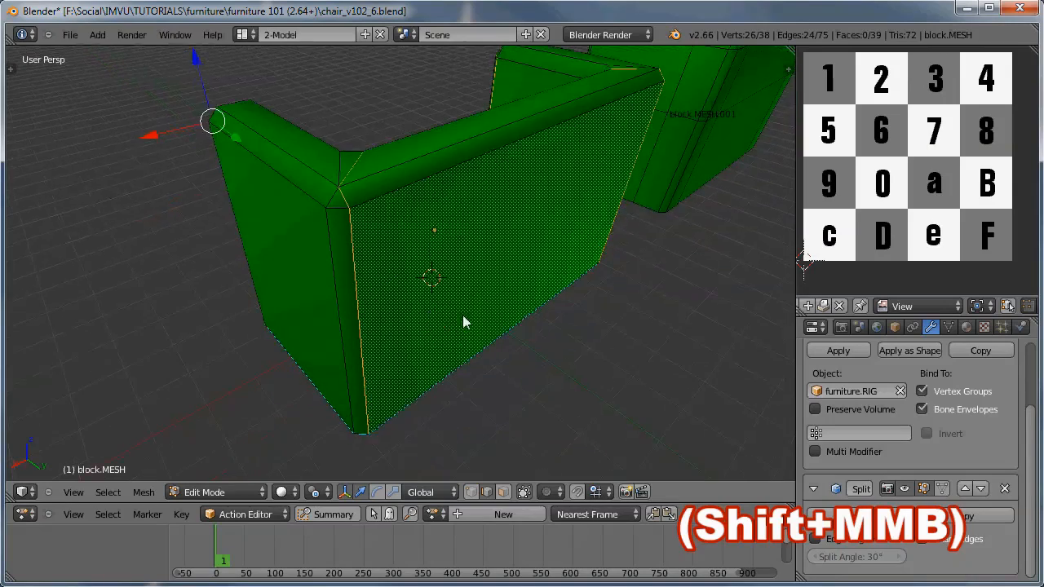
pyautogui.keyDown('shift'); pyautogui.rightClick(333, 419); pyautogui.keyUp('shift')
pyautogui.moveTo(333, 419); pyautogui.dragTo(485, 424, button='middle')
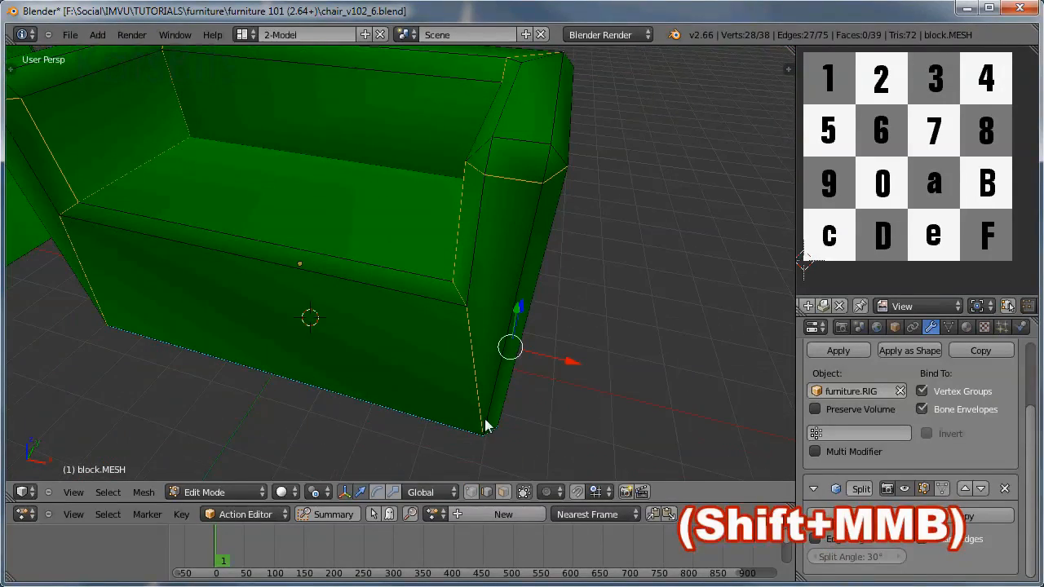
pyautogui.keyDown('shift'); pyautogui.rightClick(495, 431); pyautogui.keyUp('shift')
pyautogui.keyDown('shift'); pyautogui.rightClick(454, 431); pyautogui.keyUp('shift')
pyautogui.moveTo(253, 385); pyautogui.dragTo(452, 274, button='middle')
pyautogui.keyDown('shift'); pyautogui.rightClick(335, 418); pyautogui.keyUp('shift')
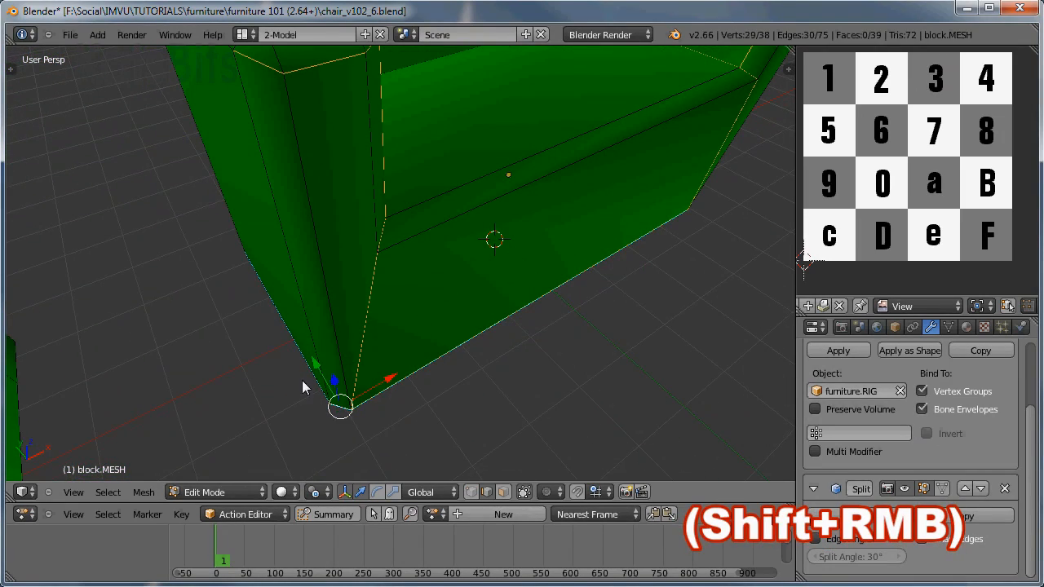
pyautogui.moveTo(302, 380); pyautogui.dragTo(451, 307, button='middle')
pyautogui.keyDown('shift'); pyautogui.rightClick(467, 384); pyautogui.keyUp('shift')
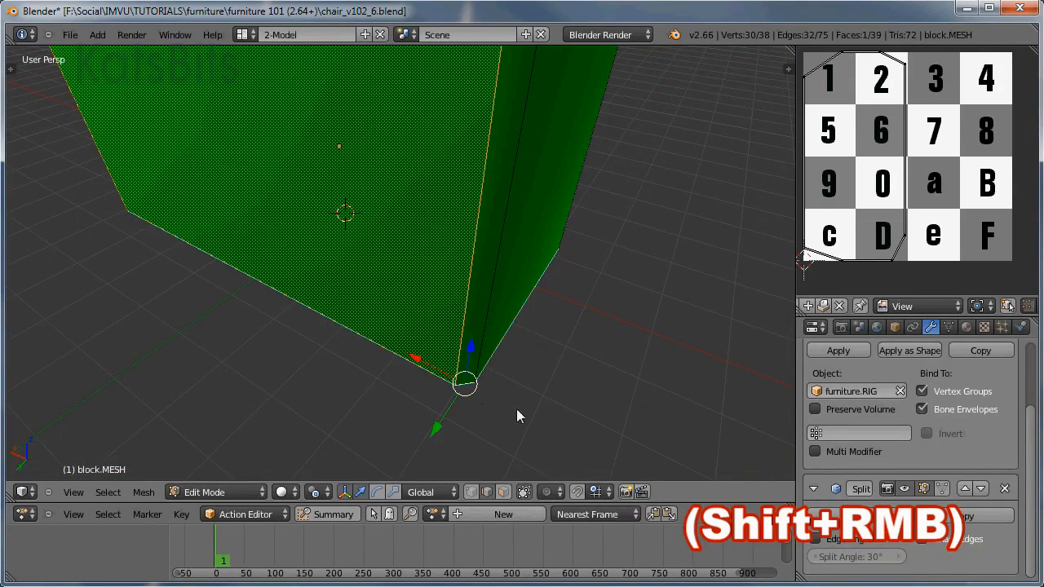
# Check the selected edge loops in wireframe and mark them as seams.
pyautogui.moveTo(517, 408); pyautogui.dragTo(239, 400, button='middle')
pyautogui.scroll(-3, 412, 319)
pyautogui.keyDown('shift'); pyautogui.moveTo(412, 320); pyautogui.dragTo(360, 349, button='middle'); pyautogui.keyUp('shift')
pyautogui.press('z')
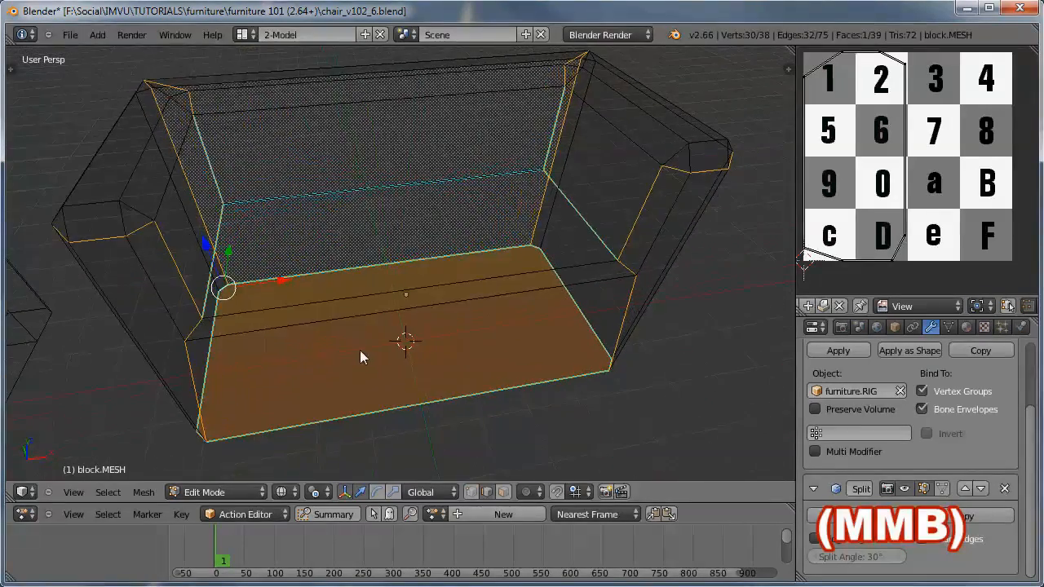
pyautogui.press('z')
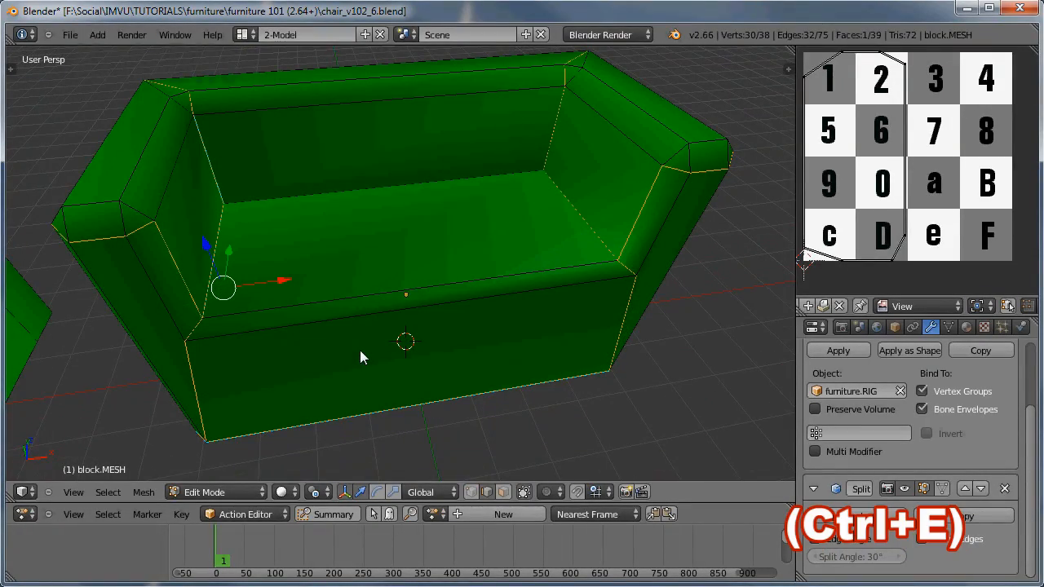
pyautogui.hotkey('ctrl', 'e')
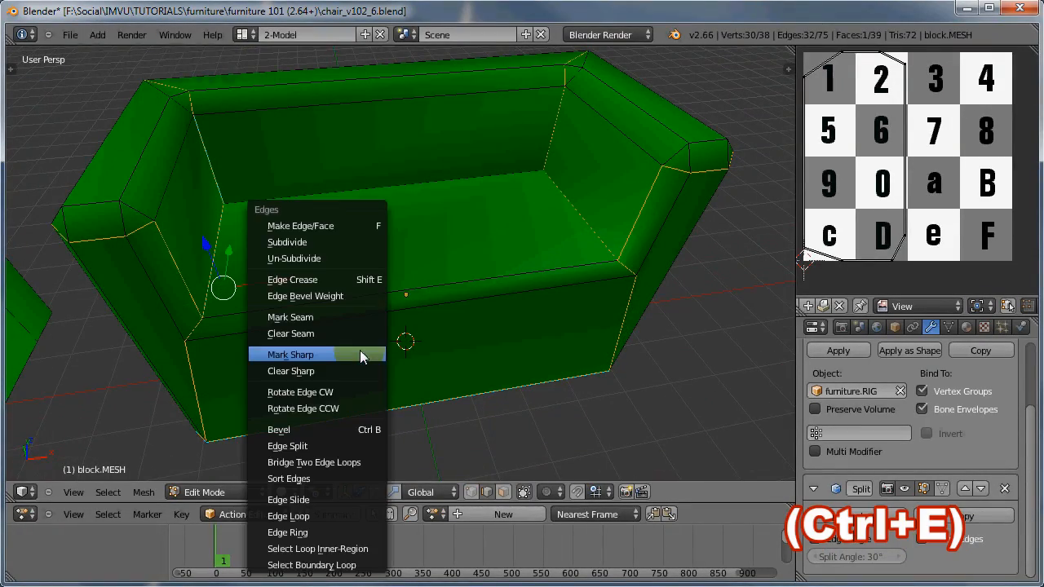
pyautogui.click(308, 322)
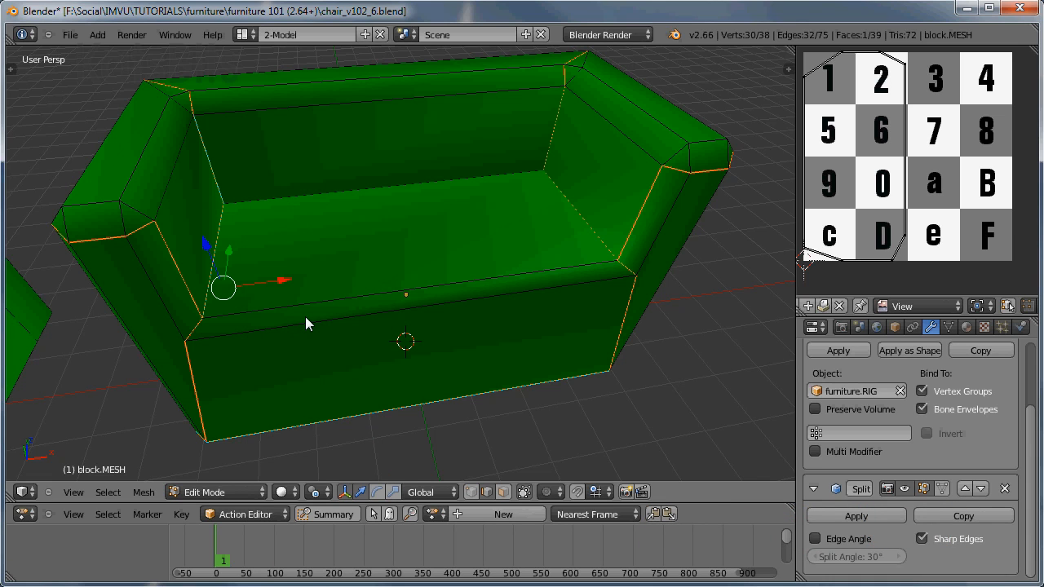
# Select the whole sofa mesh and unwrap it.
pyautogui.press('a')
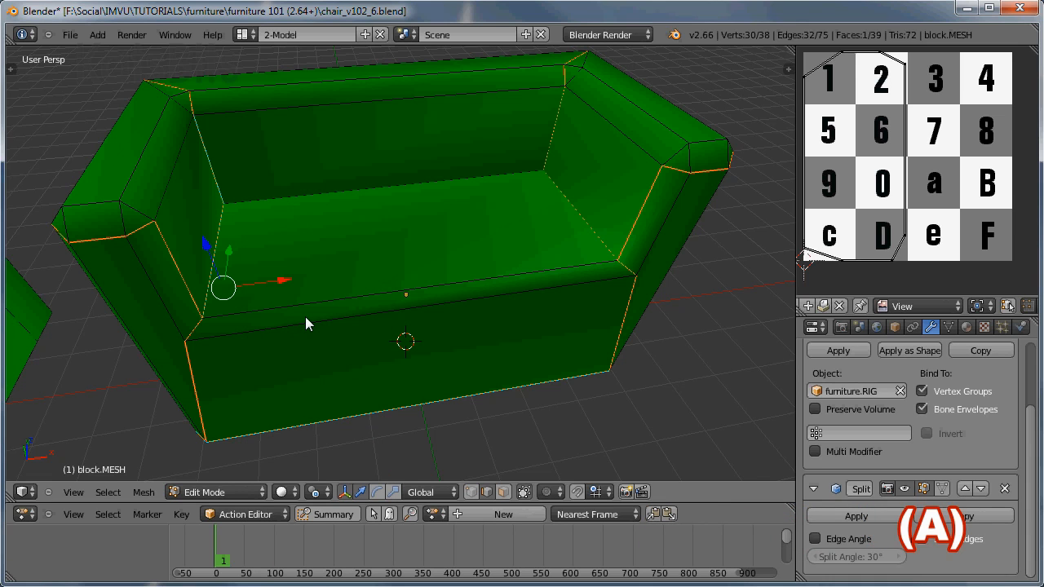
pyautogui.press('a')
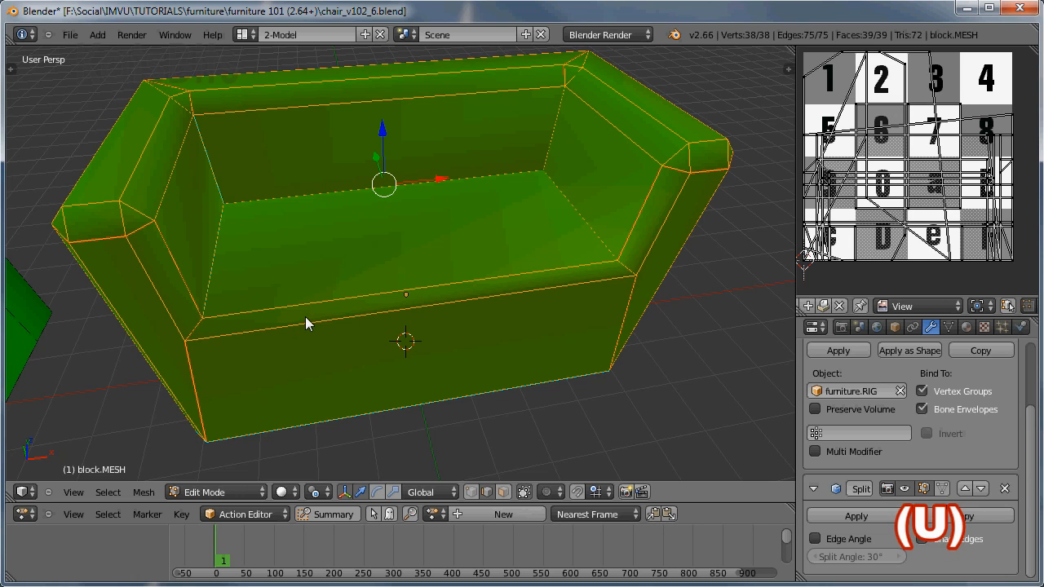
pyautogui.press('u')
pyautogui.click(307, 319)
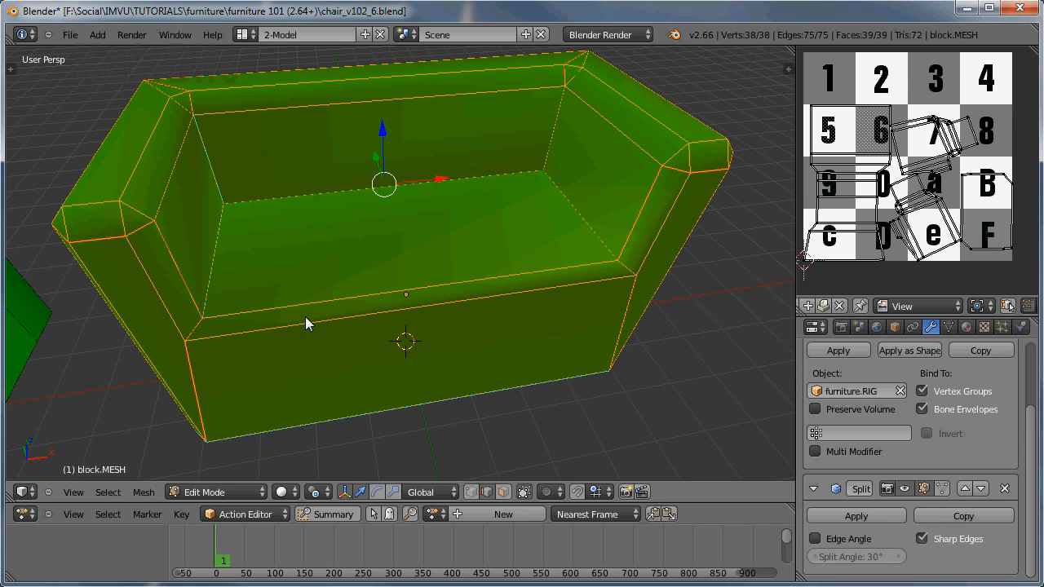
# Rotate the lower armrest island upright and move it over the 4 and 8 squares of the test image.
pyautogui.rightClick(914, 244)
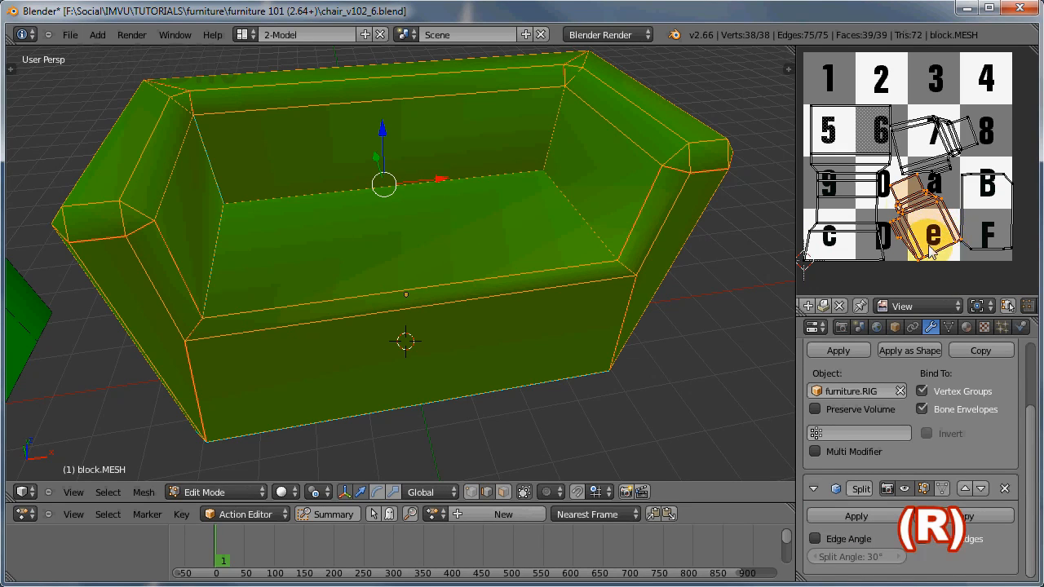
pyautogui.click(985, 249)
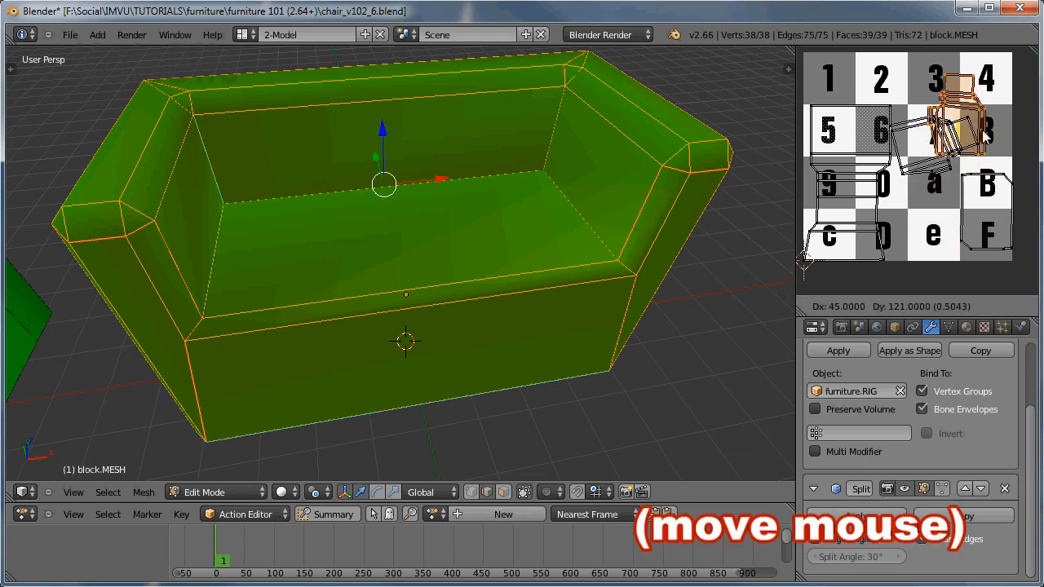
pyautogui.click(1005, 112)
# Rotate the other armrest island upright and move it up over the 3 square.
pyautogui.rightClick(932, 134)
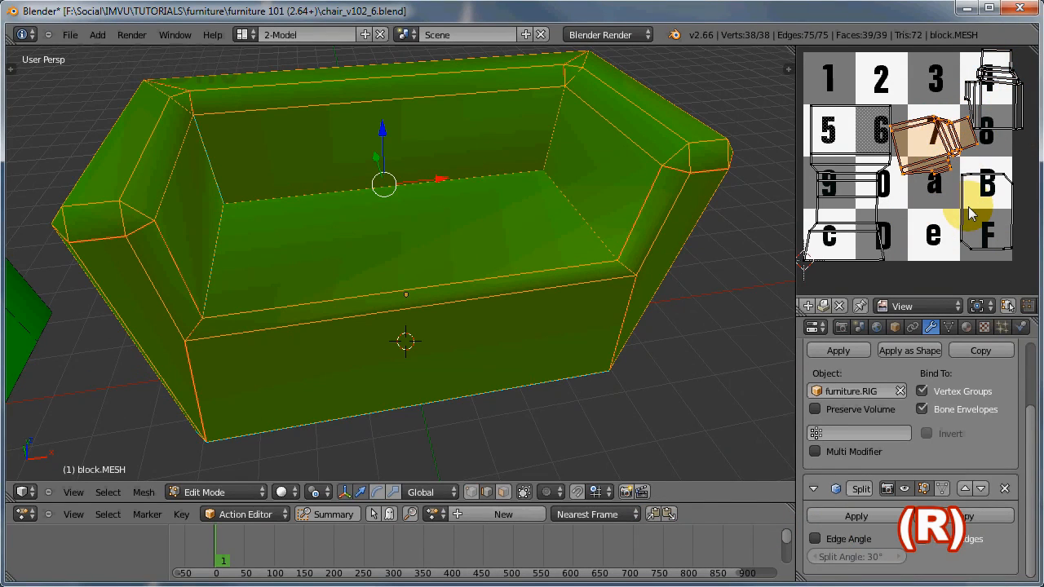
pyautogui.click(983, 178)
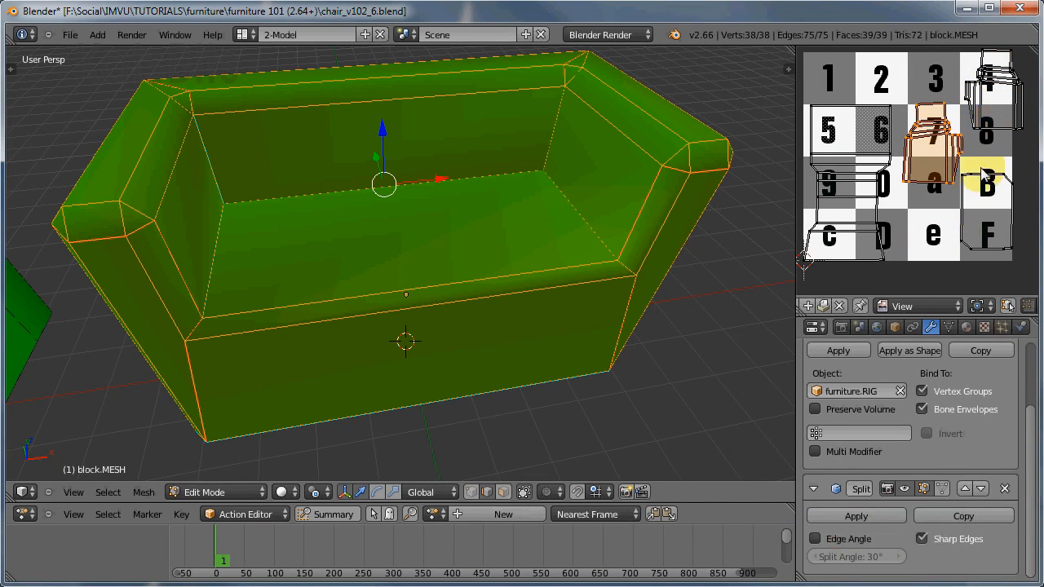
pyautogui.press('g')
pyautogui.click(945, 145)
# Move the long seat and backrest island to the middle columns, over the 6, 7, 0, a, D and e squares.
pyautogui.rightClick(865, 196)
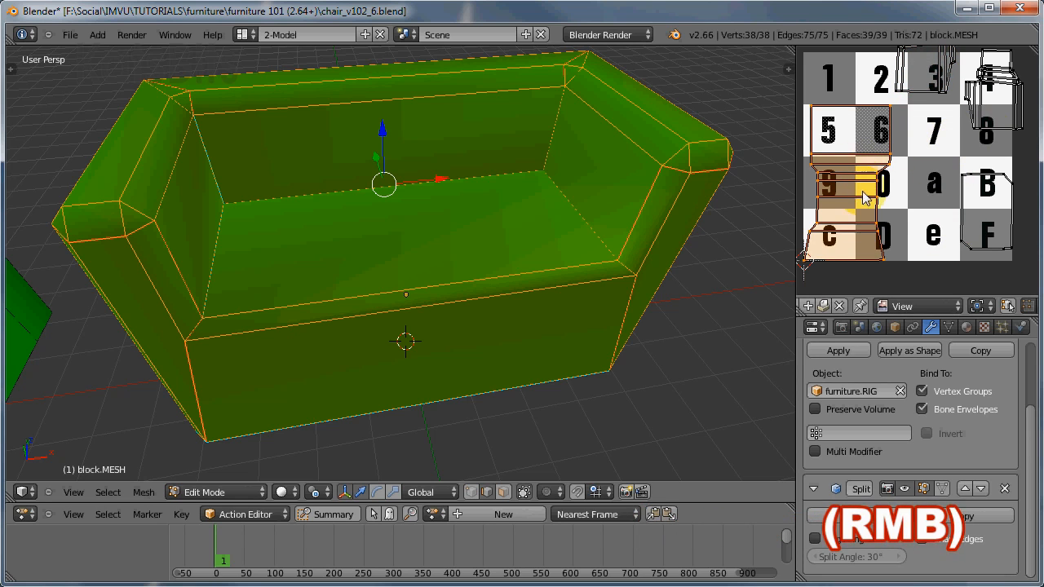
pyautogui.moveTo(864, 198); pyautogui.dragTo(899, 249, button='middle')
pyautogui.scroll(-1, 897, 232)
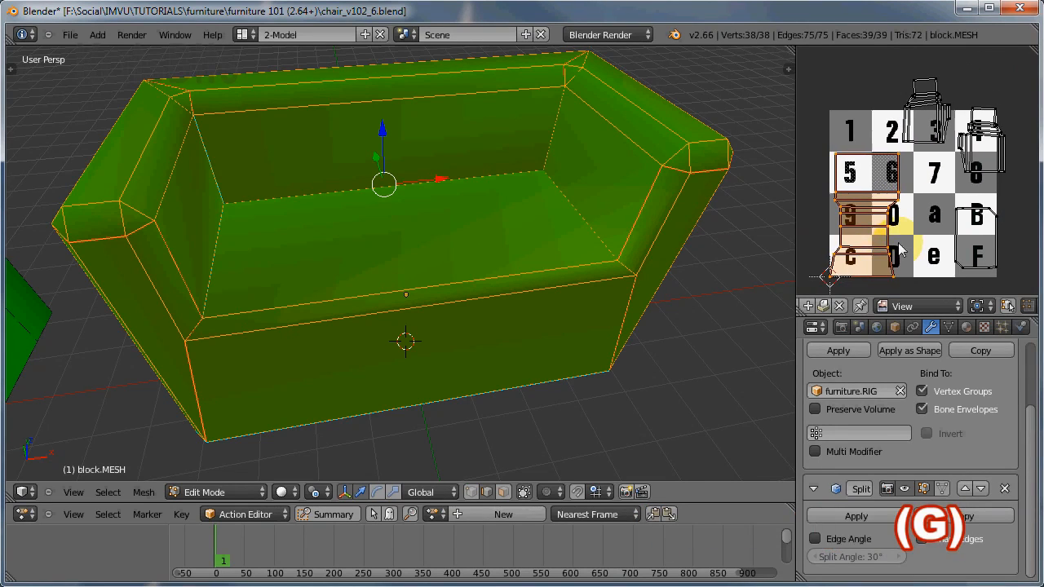
pyautogui.click(940, 249)
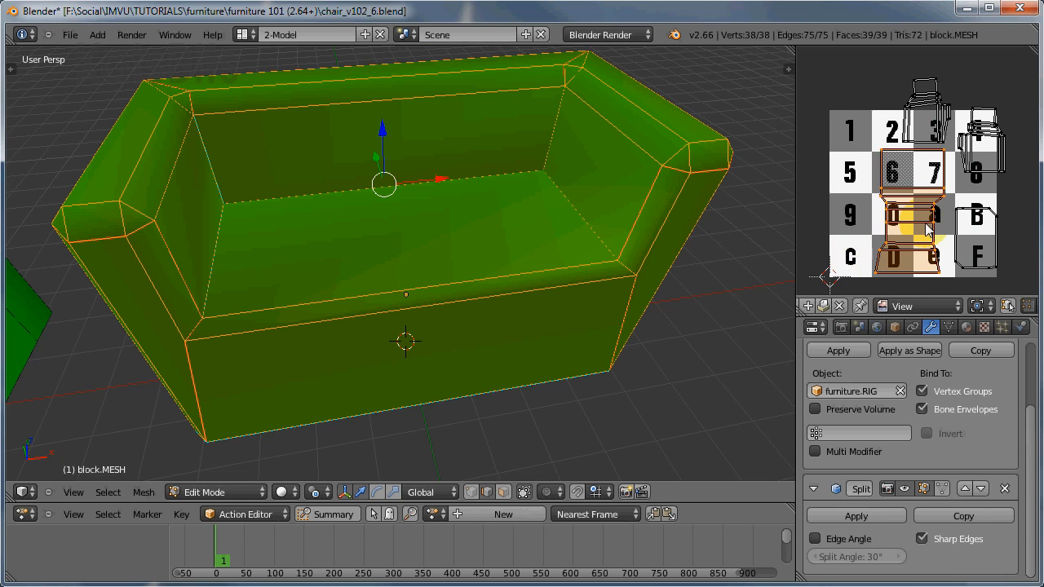
# Mark the edge where the seat meets the backrest as a seam and check it in wireframe.
pyautogui.rightClick(338, 194)
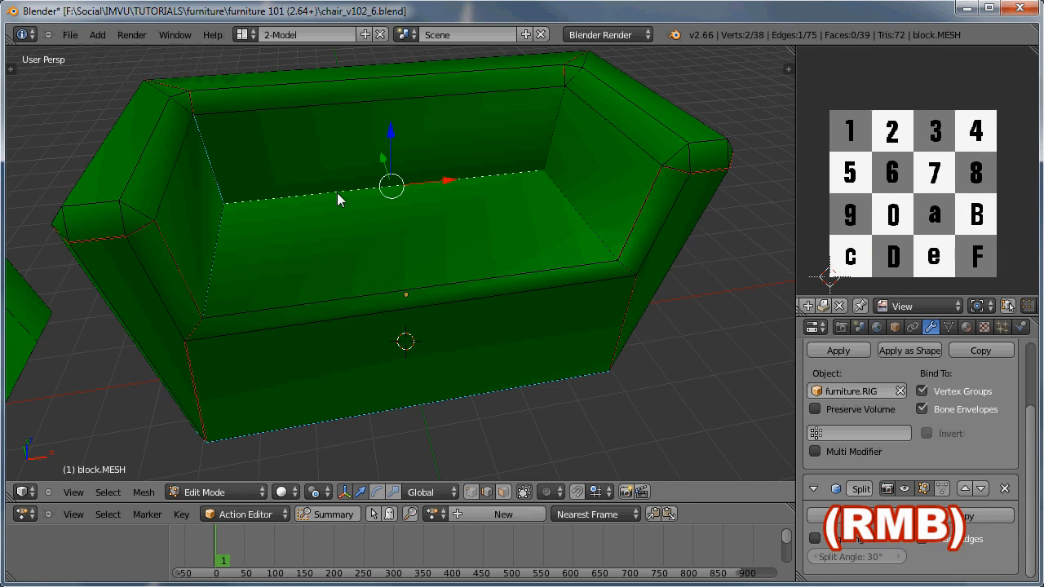
pyautogui.hotkey('ctrl', 'e')
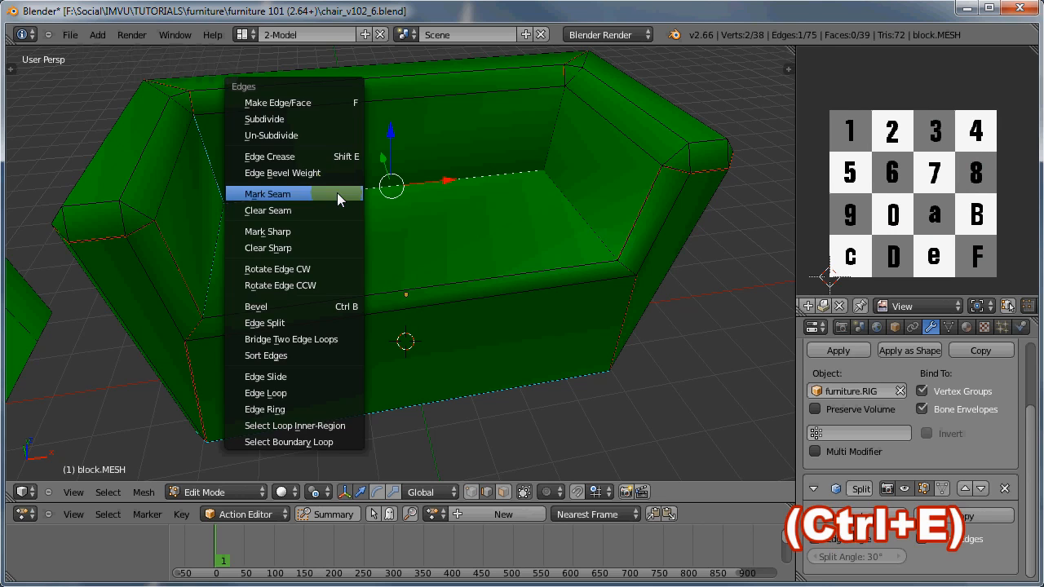
pyautogui.click(288, 195)
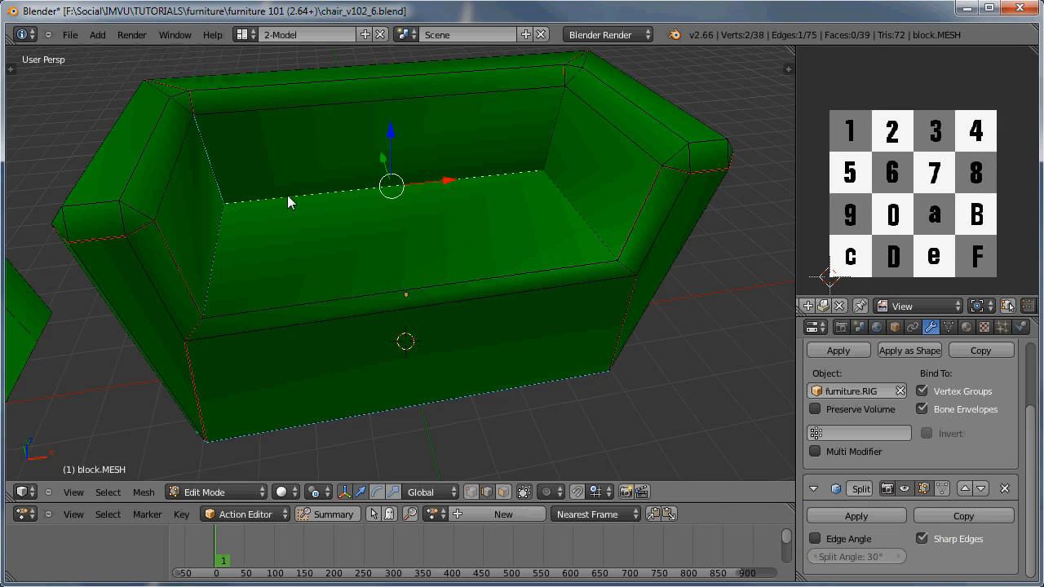
pyautogui.press('z')
pyautogui.moveTo(302, 209)
pyautogui.mouseDown(button='middle')
pyautogui.moveTo(303, 236)
pyautogui.moveTo(279, 238)
pyautogui.moveTo(377, 226)
pyautogui.moveTo(360, 236)
pyautogui.mouseUp(button='middle')
pyautogui.press('z')
# Unwrap the entire sofa mesh again so the new seat-to-backrest seam is applied.
pyautogui.press('a')
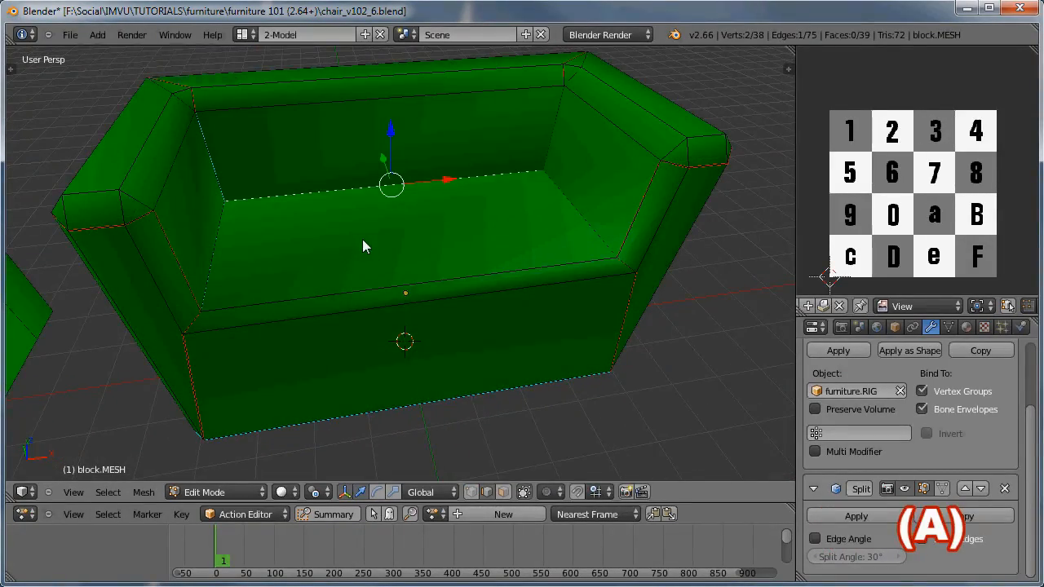
pyautogui.press('u')
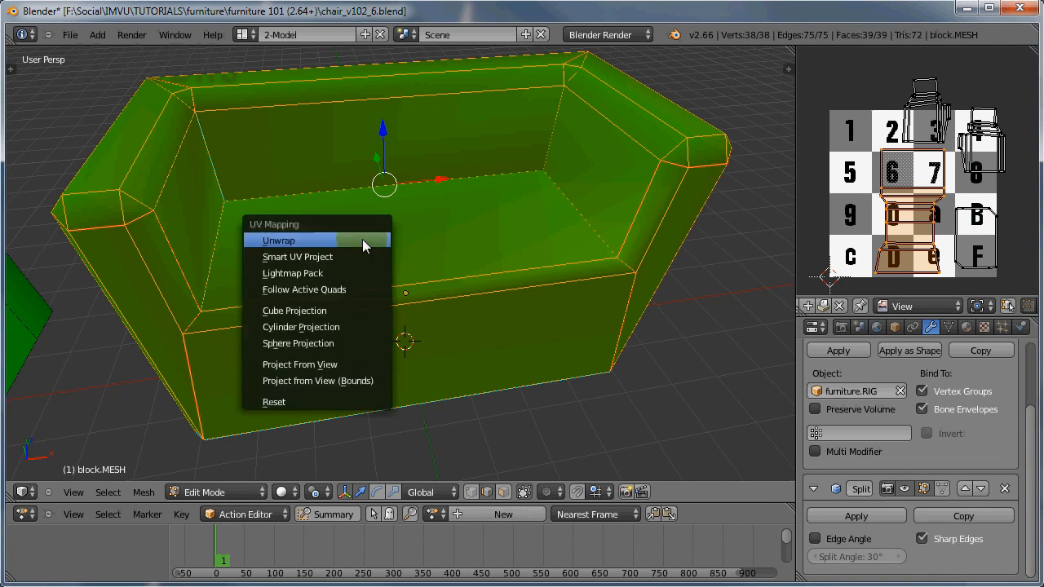
pyautogui.click(363, 239)
# Move the front panel island up over the 1 and 5 squares and the other long island above the test image.
pyautogui.rightClick(866, 182)
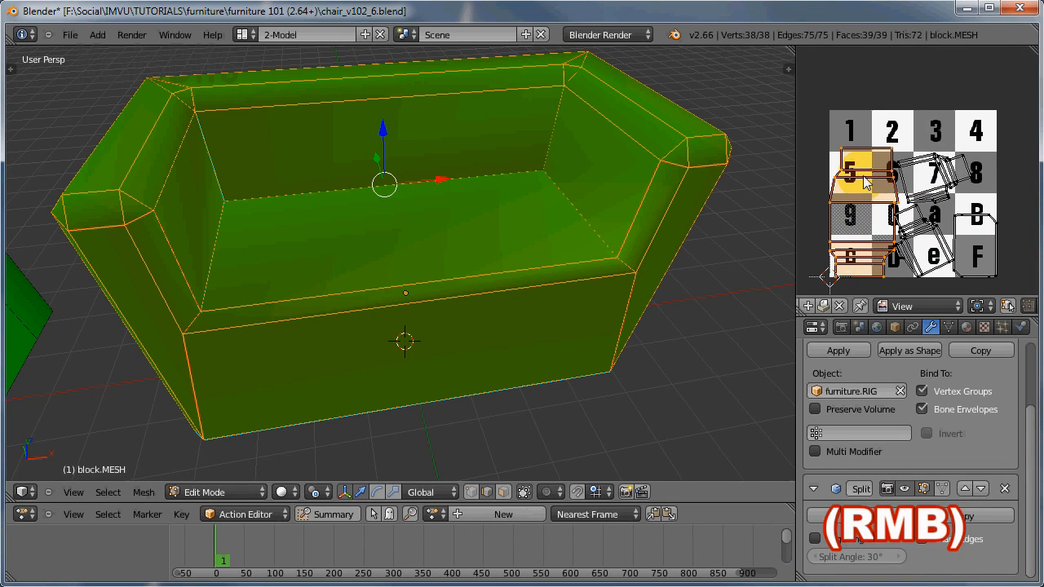
pyautogui.press('g')
pyautogui.click(866, 153)
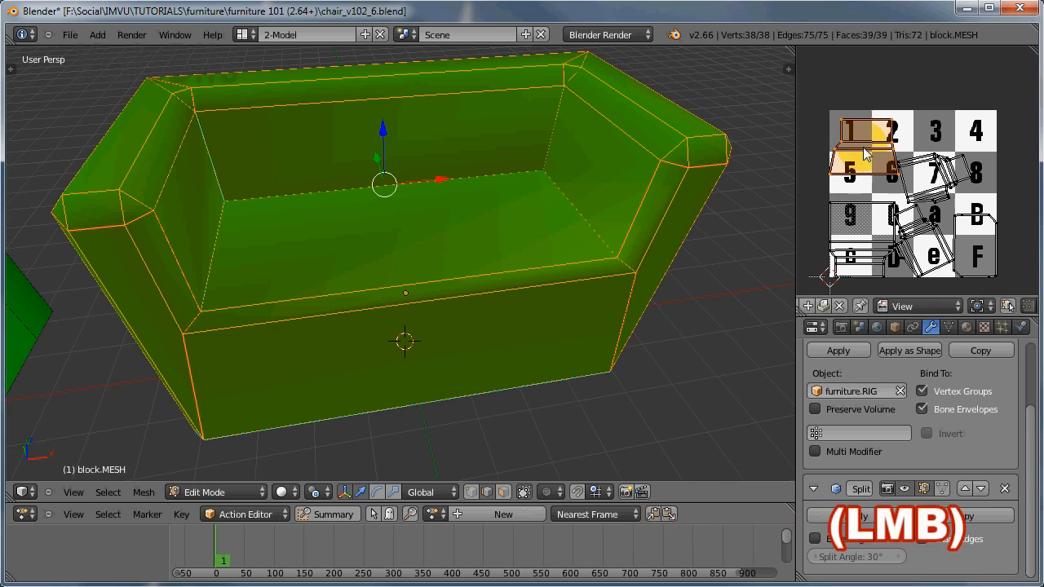
pyautogui.rightClick(852, 255)
pyautogui.press('g')
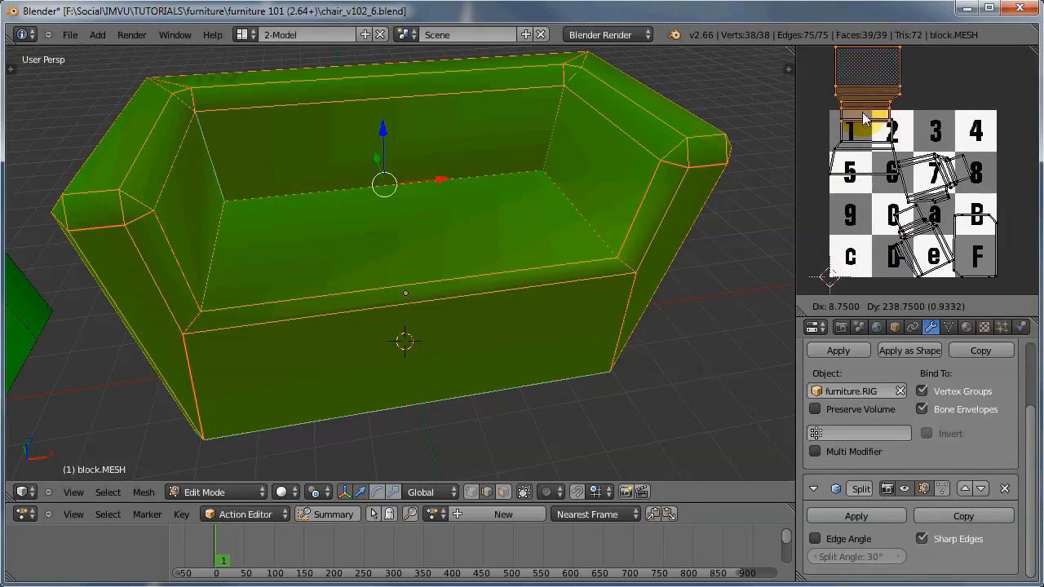
pyautogui.click(866, 111)
# Rotate the tilted armrest island on the 7 square upright and move it over the 3 and 7 squares.
pyautogui.rightClick(939, 173)
pyautogui.press('r')
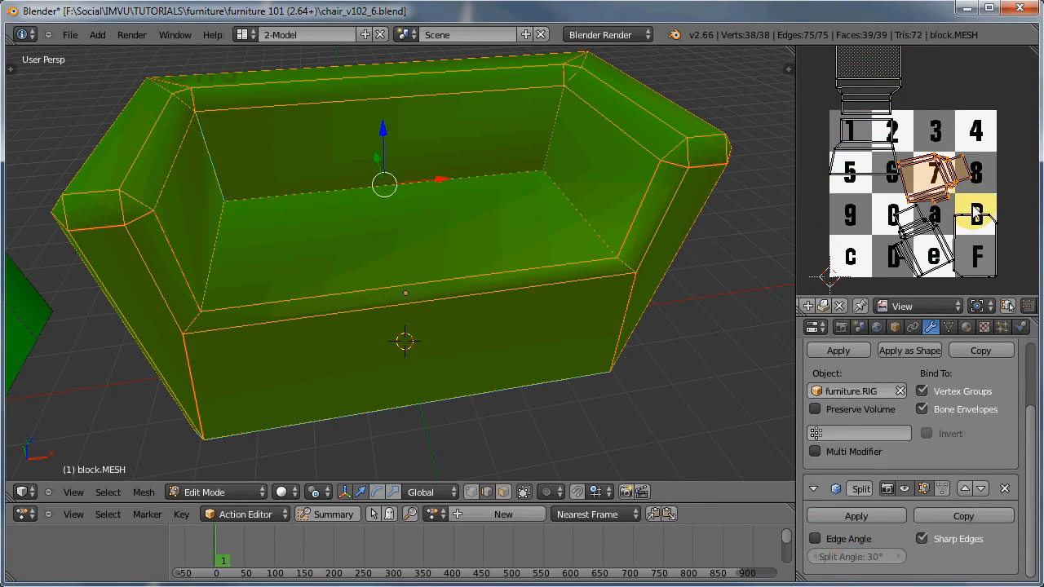
pyautogui.click(987, 192)
pyautogui.press('g')
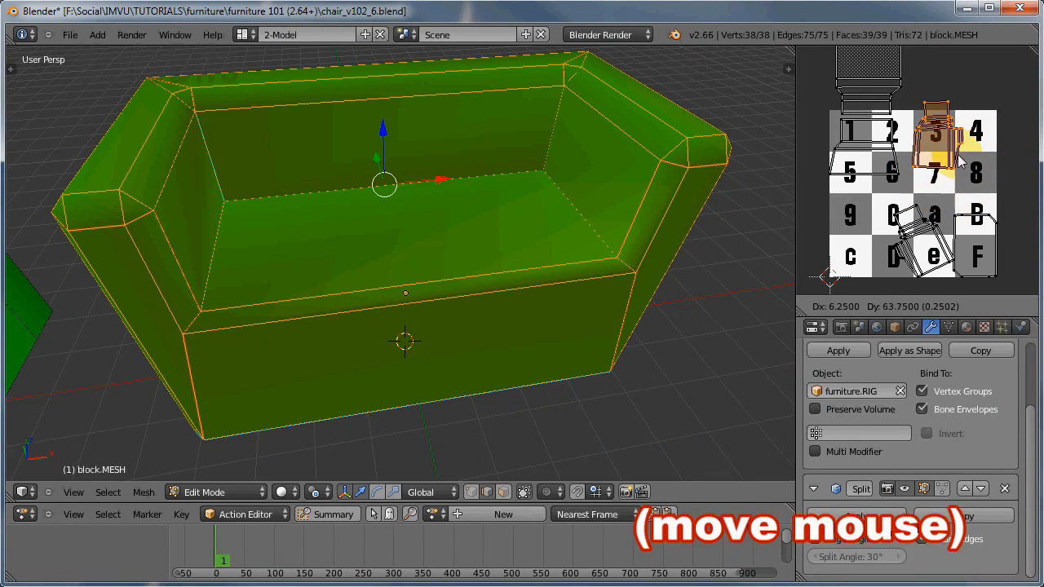
pyautogui.click(950, 168)
# Rotate the remaining armrest island upright and move it over the 4 and 8 squares.
pyautogui.rightClick(928, 238)
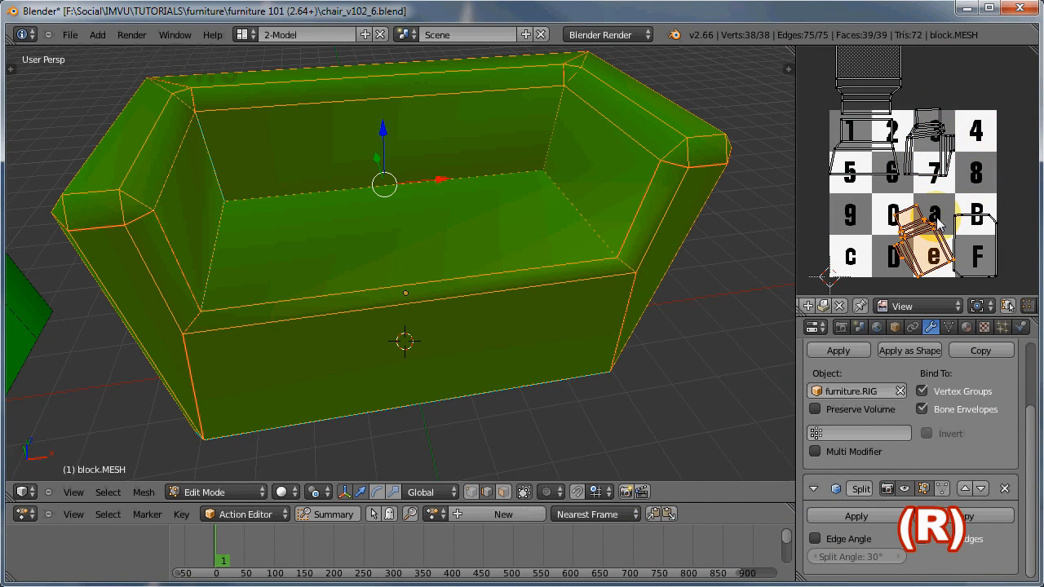
pyautogui.click(938, 218)
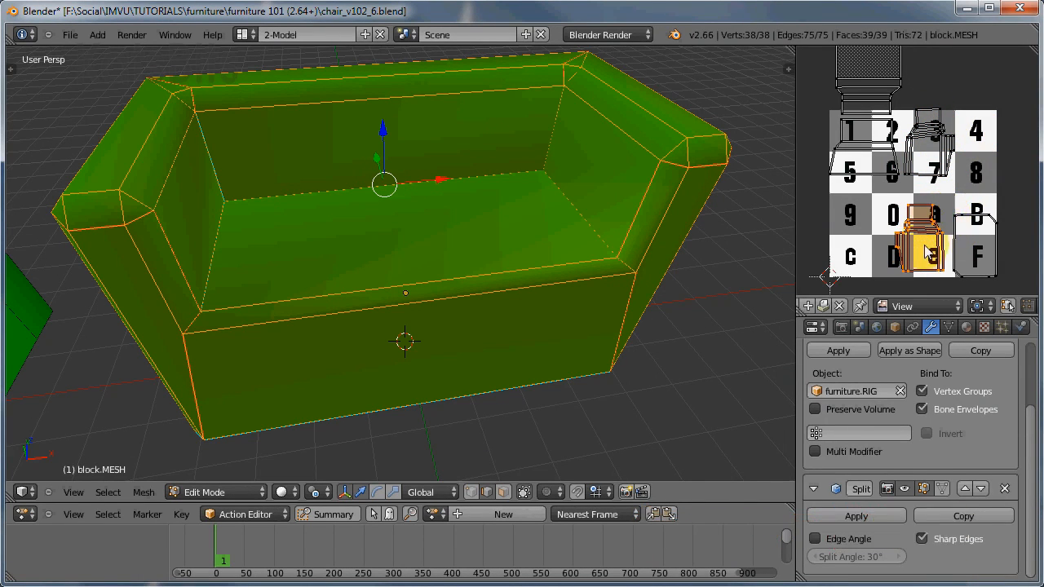
pyautogui.press('g')
pyautogui.click(993, 157)
# Park the rectangular island from the F square above the test image and move the front panel island onto the D and e squares.
pyautogui.rightClick(981, 272)
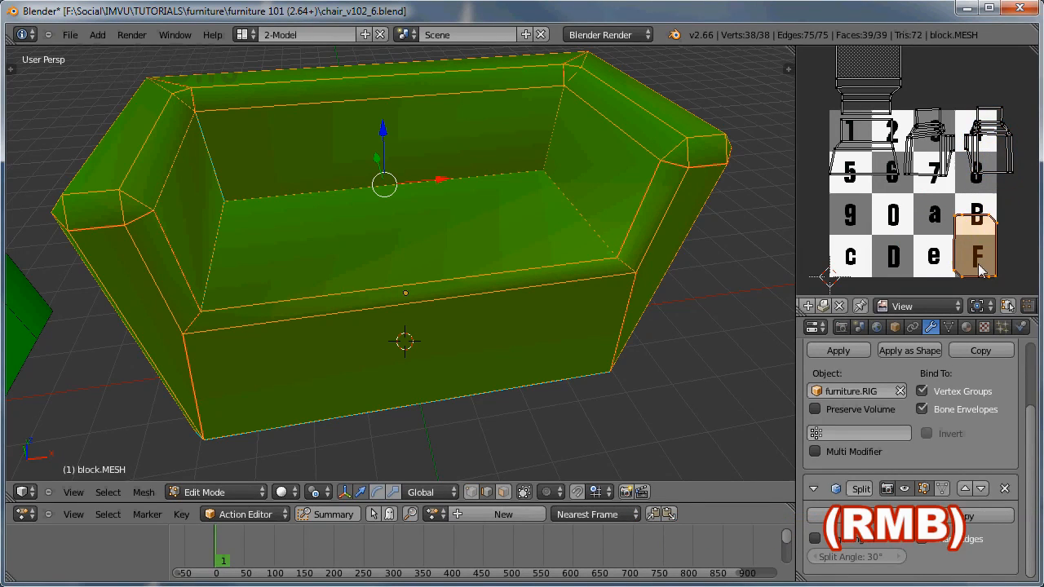
pyautogui.press('g')
pyautogui.click(983, 101)
pyautogui.rightClick(863, 155)
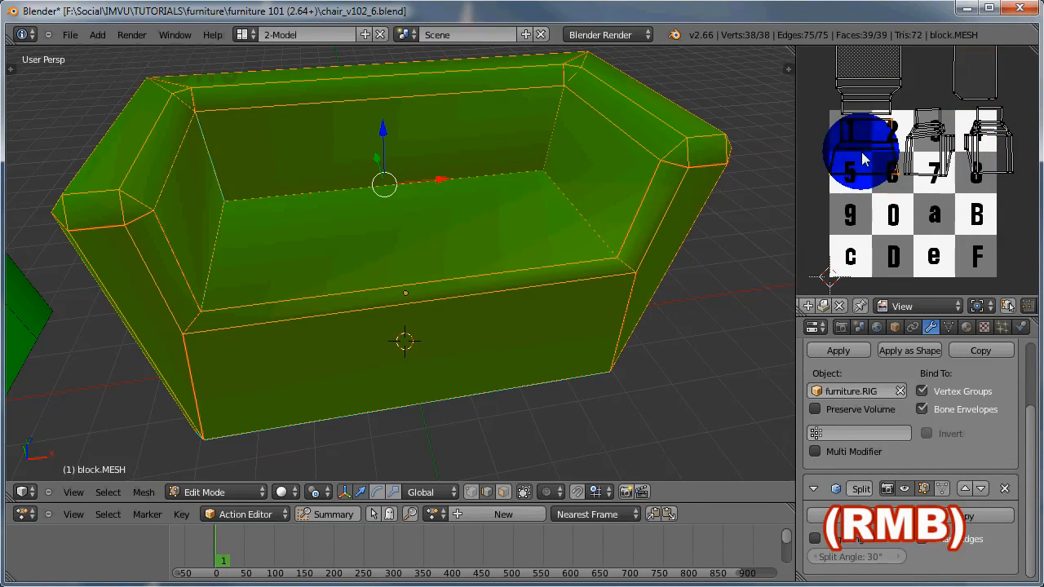
pyautogui.press('g')
pyautogui.click(914, 236)
# Place the two armrest islands on either side of the front panel island, over the 9/c and B/F squares.
pyautogui.rightClick(930, 155)
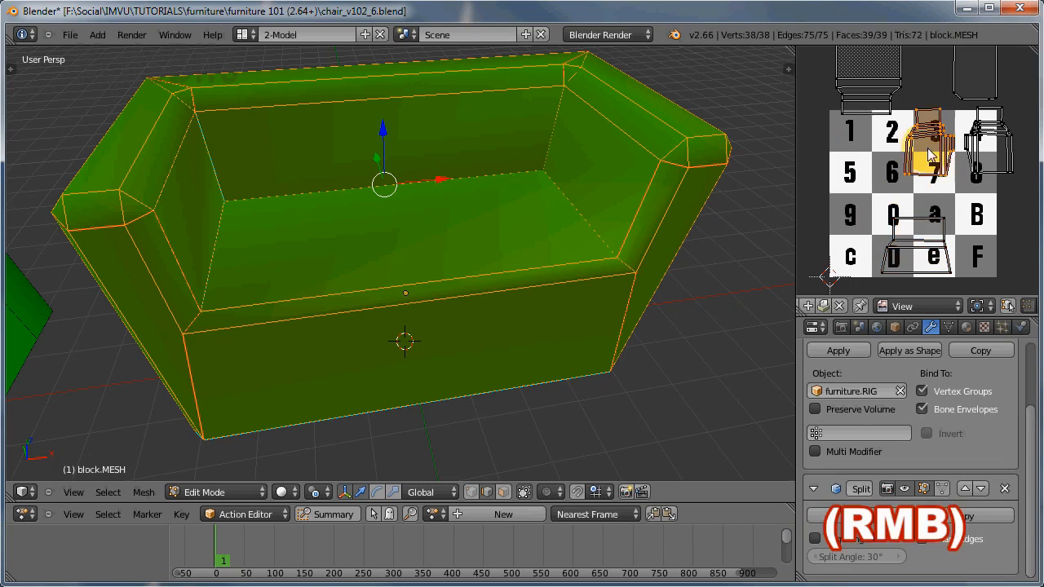
pyautogui.press('g')
pyautogui.click(856, 240)
pyautogui.rightClick(994, 154)
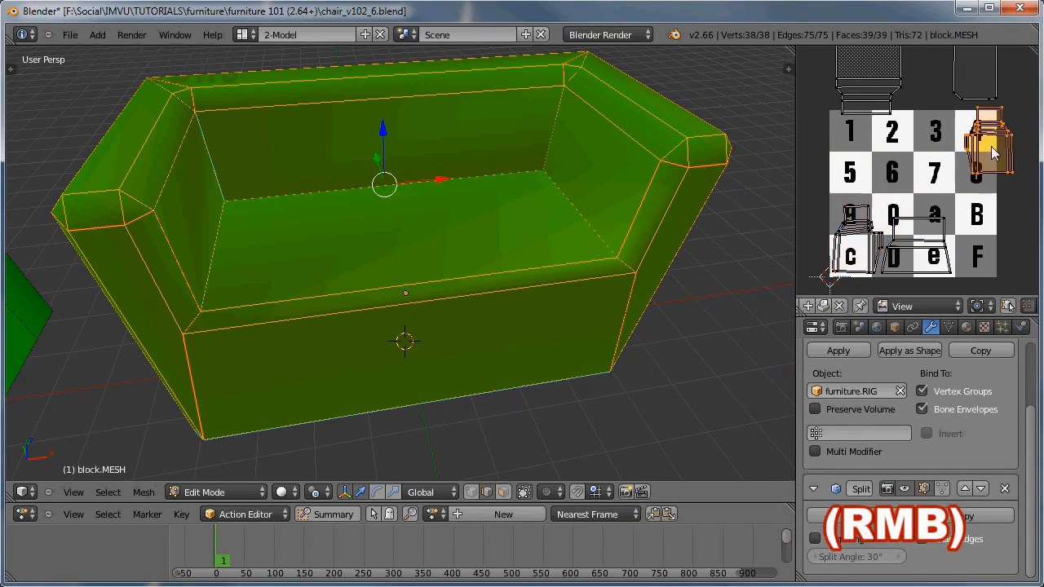
pyautogui.press('g')
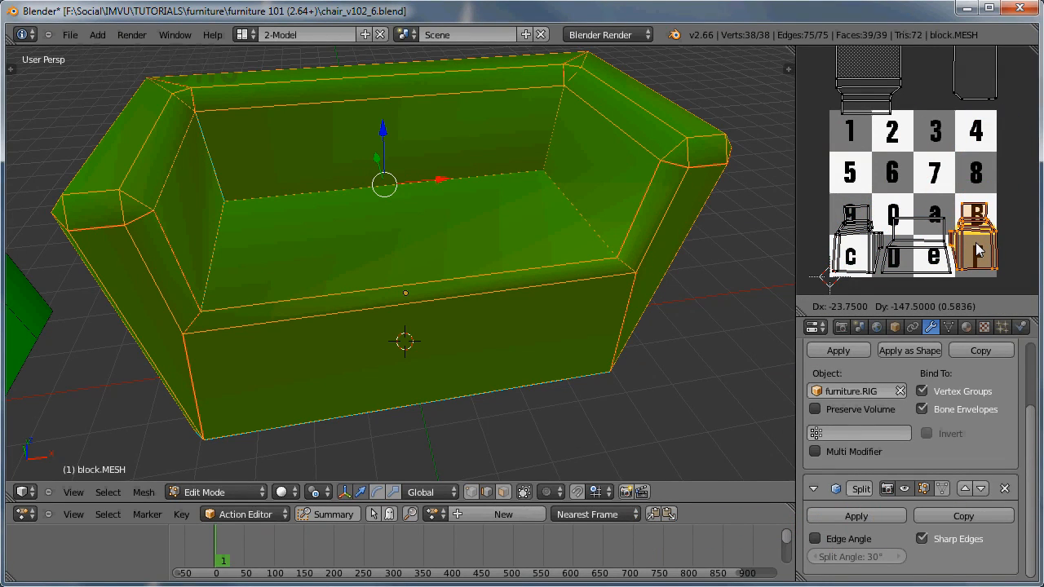
pyautogui.click(979, 248)
# Place the long island directly above the front panel island in the middle columns and the rectangular island over the 1 and 5 squares.
pyautogui.rightClick(869, 82)
pyautogui.press('g')
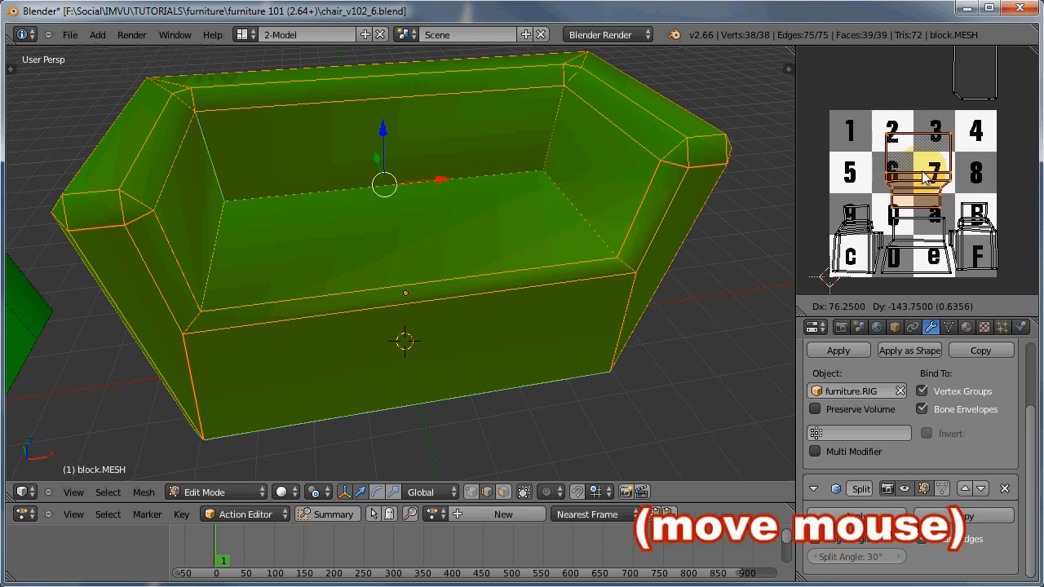
pyautogui.click(927, 173)
pyautogui.rightClick(974, 77)
pyautogui.press('g')
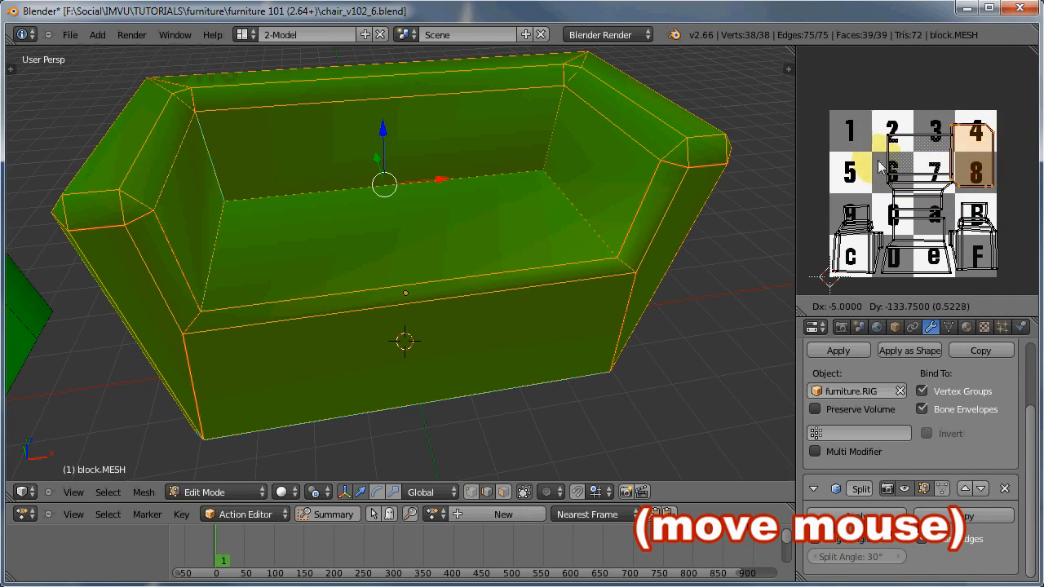
pyautogui.click(895, 228)
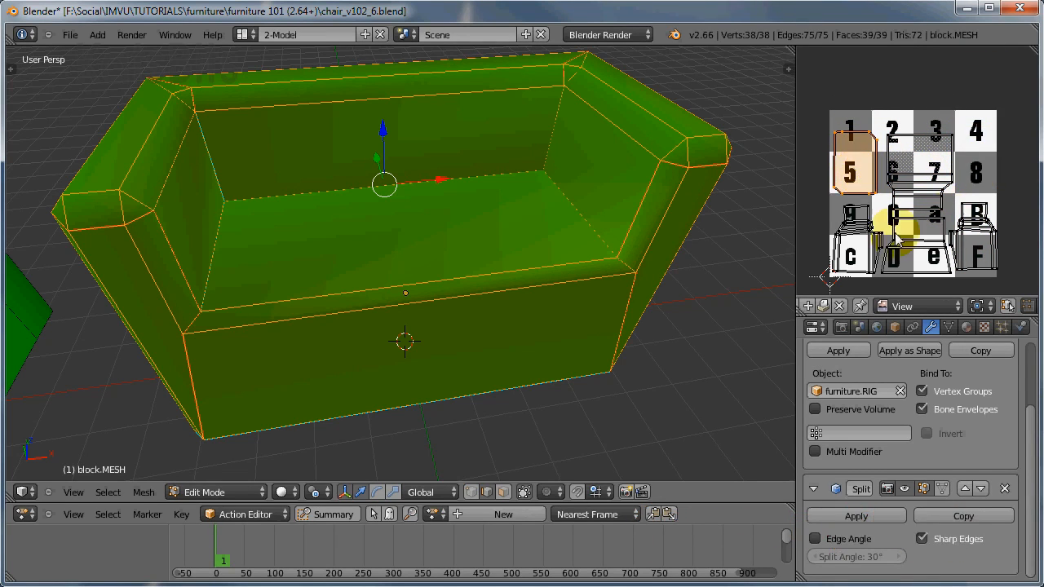
pyautogui.moveTo(895, 237); pyautogui.dragTo(898, 226, button='middle')
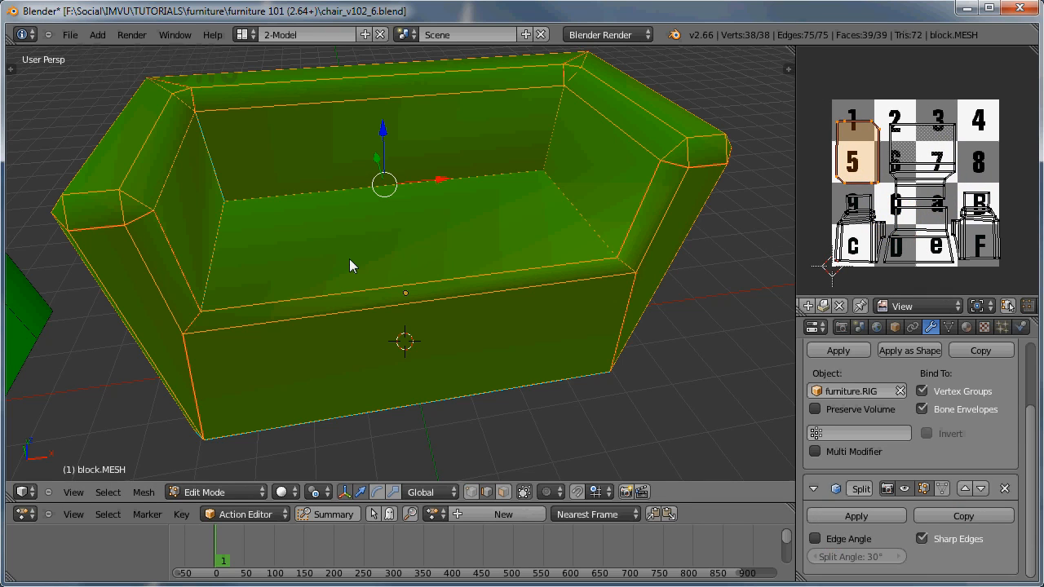
# Display the sofas with the test image texture, compare the mapping on both, and return to Object Mode.
pyautogui.hotkey('alt', 'z')
pyautogui.moveTo(298, 265)
pyautogui.mouseDown(button='middle')
pyautogui.moveTo(571, 240)
pyautogui.moveTo(258, 256)
pyautogui.moveTo(252, 297)
pyautogui.moveTo(281, 238)
pyautogui.moveTo(324, 269)
pyautogui.mouseUp(button='middle')
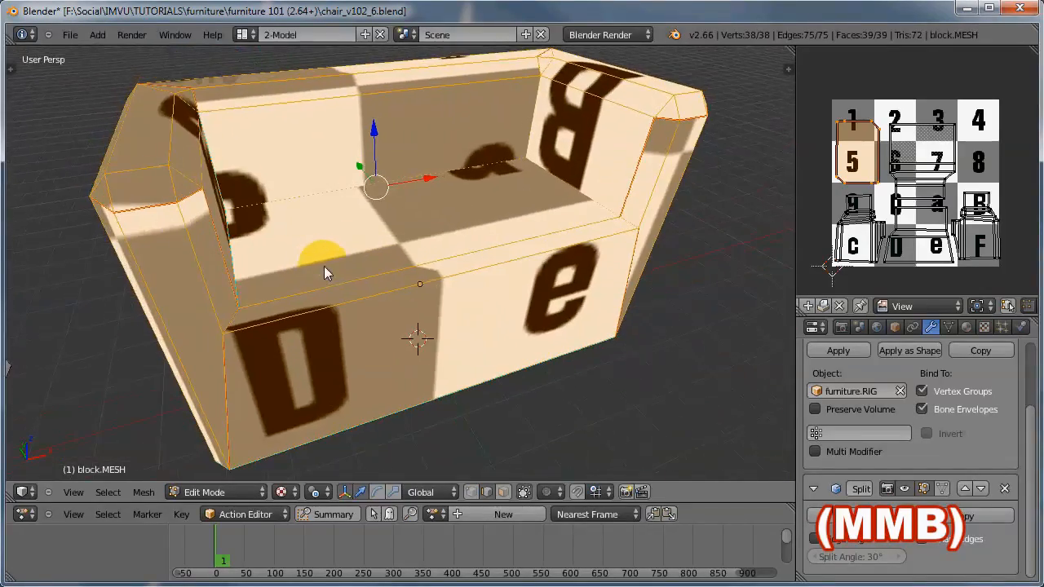
pyautogui.scroll(-4, 324, 266)
pyautogui.keyDown('shift'); pyautogui.moveTo(283, 328); pyautogui.dragTo(467, 295, button='middle'); pyautogui.keyUp('shift')
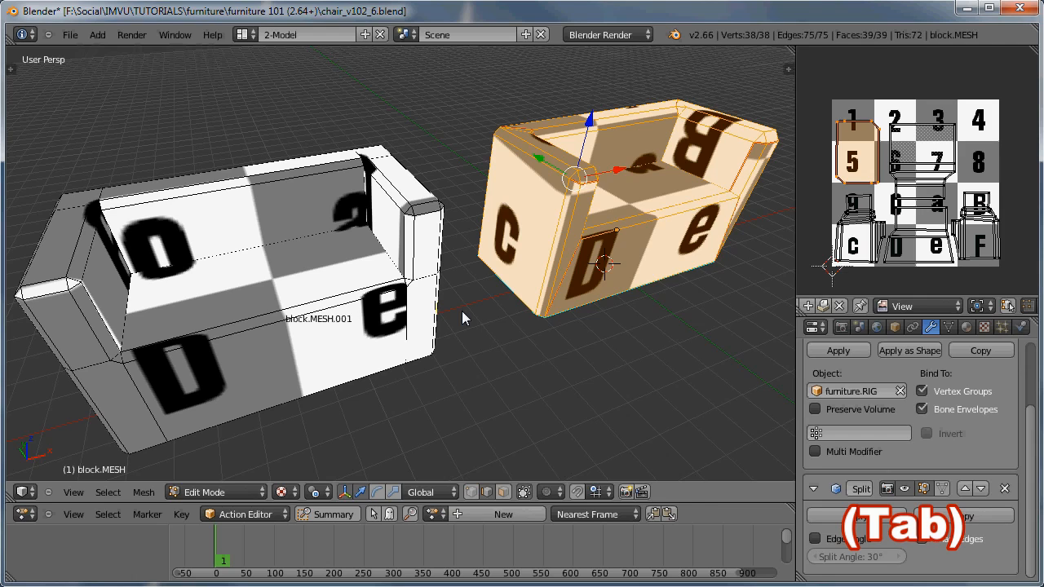
pyautogui.press('Tab')
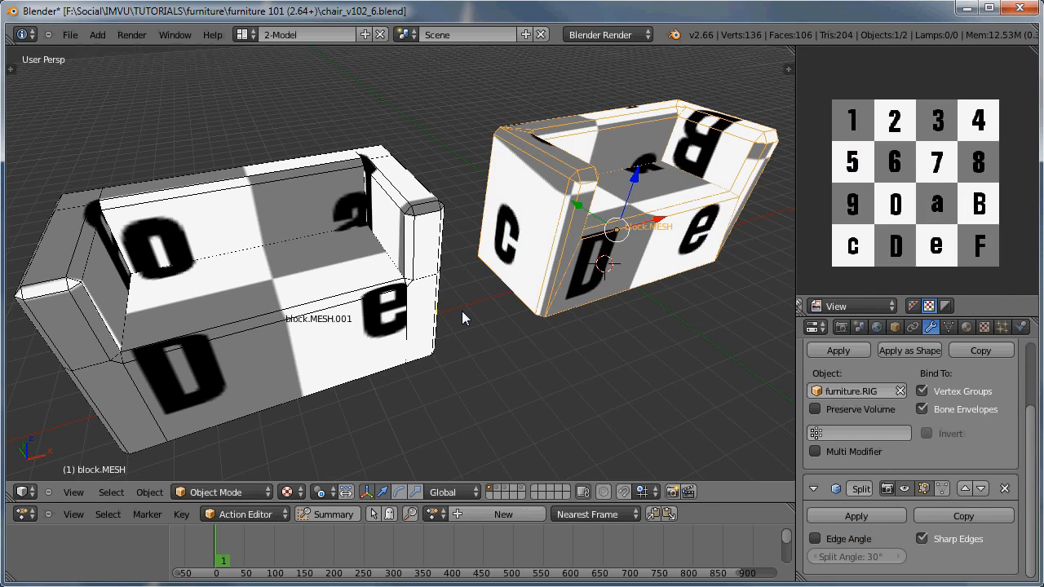
# Save the scene as a new file named chair_v102_7.blend.
pyautogui.click(70, 34)
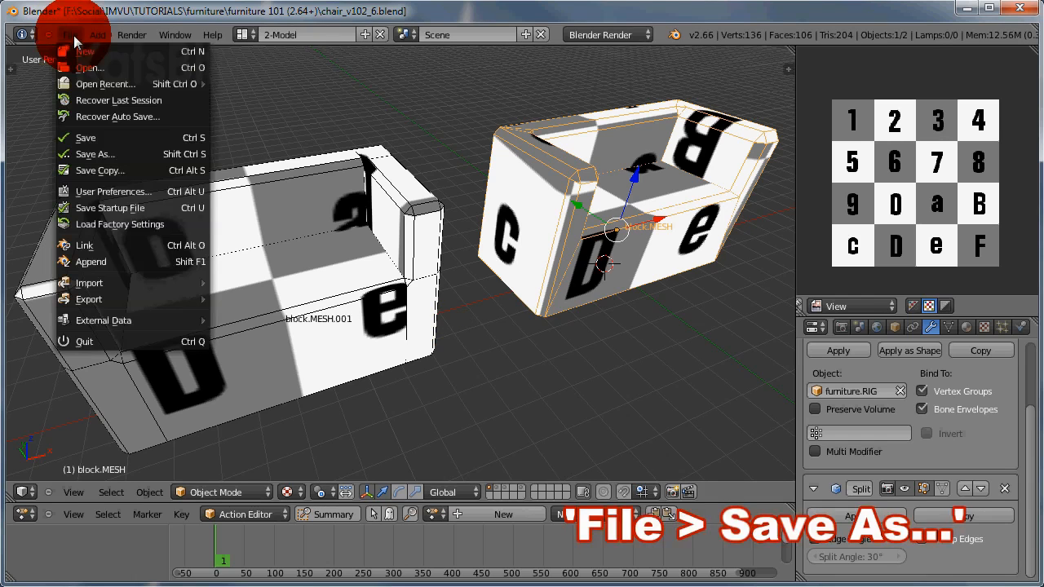
pyautogui.click(87, 154)
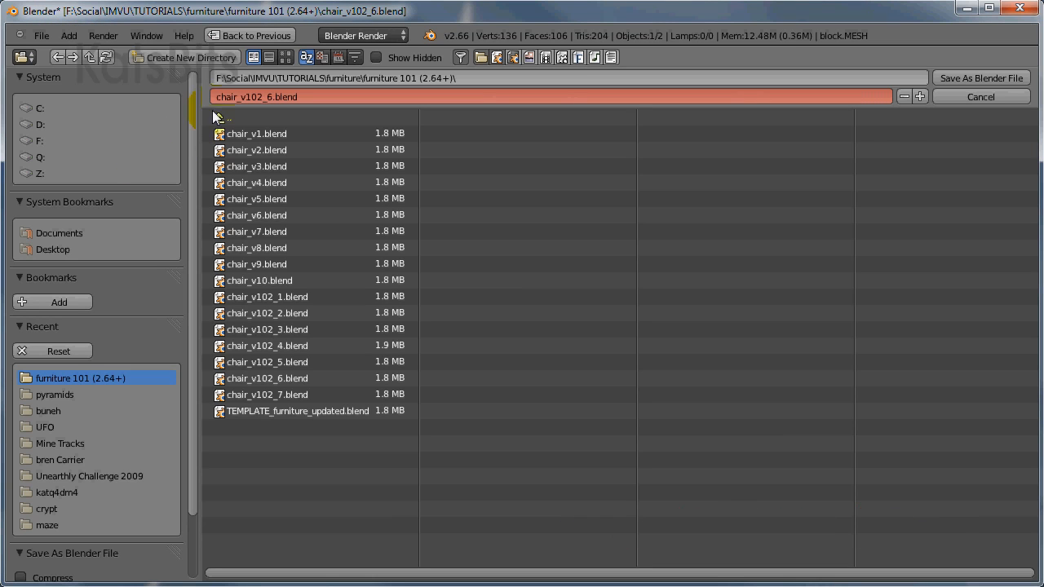
pyautogui.moveTo(269, 96); pyautogui.dragTo(417, 93)
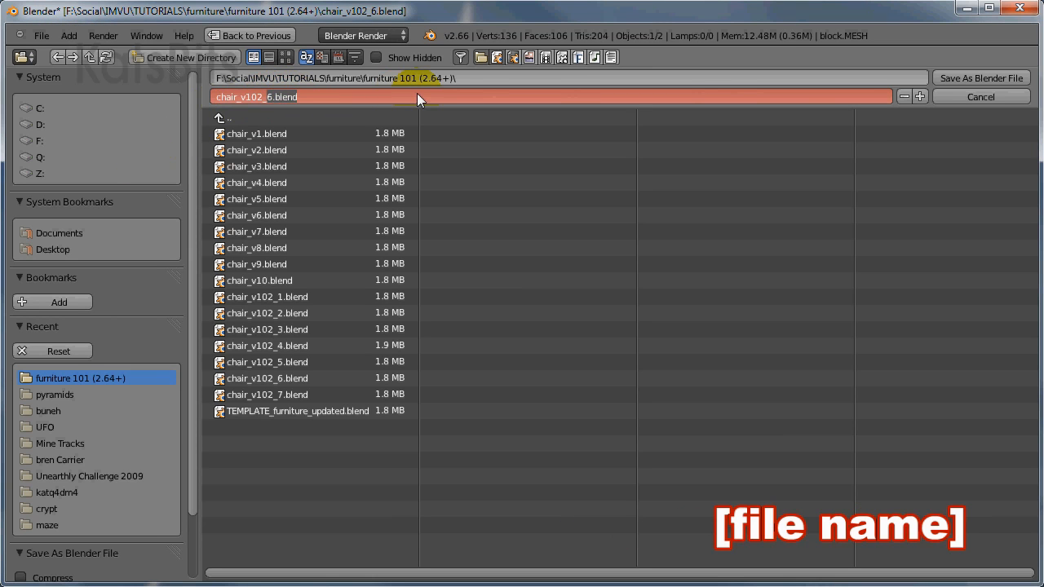
pyautogui.write('7')
pyautogui.press('Return')
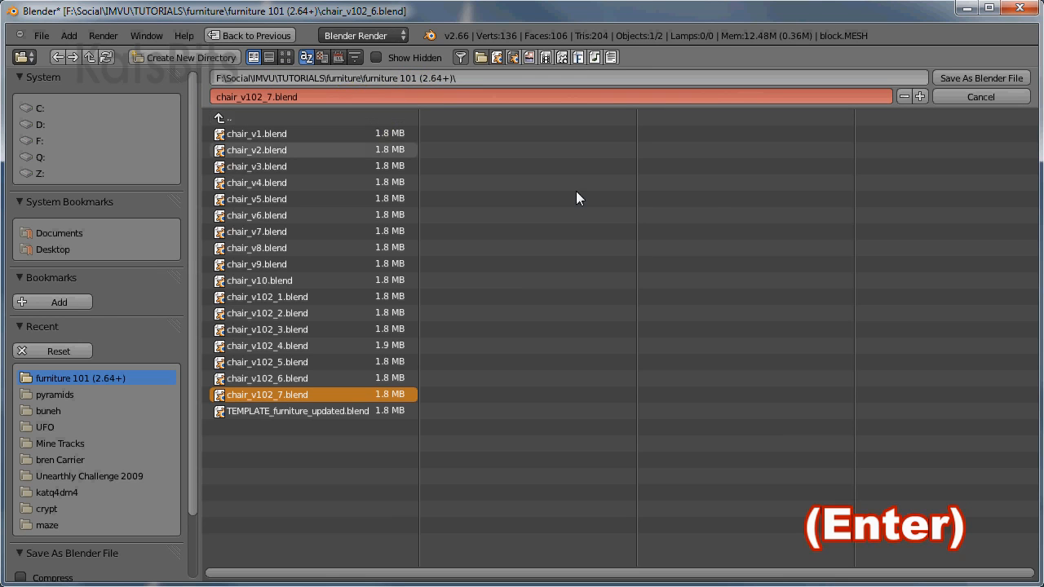
pyautogui.click(975, 78)
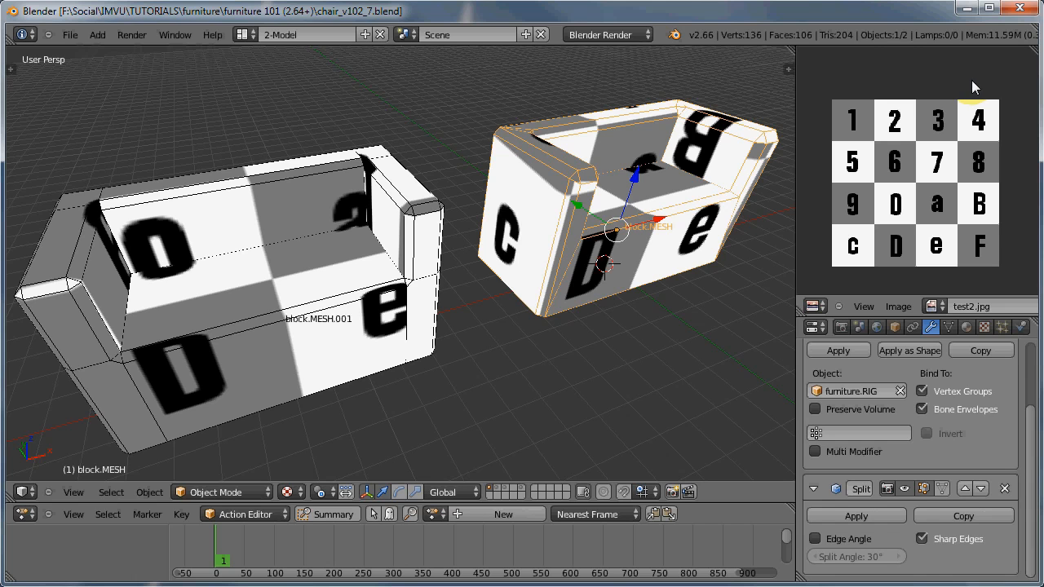
# Examine the vertices of block.MESH where the front rail meets the armrest.
pyautogui.moveTo(700, 228); pyautogui.dragTo(541, 315, button='middle')
pyautogui.scroll(3, 541, 314)
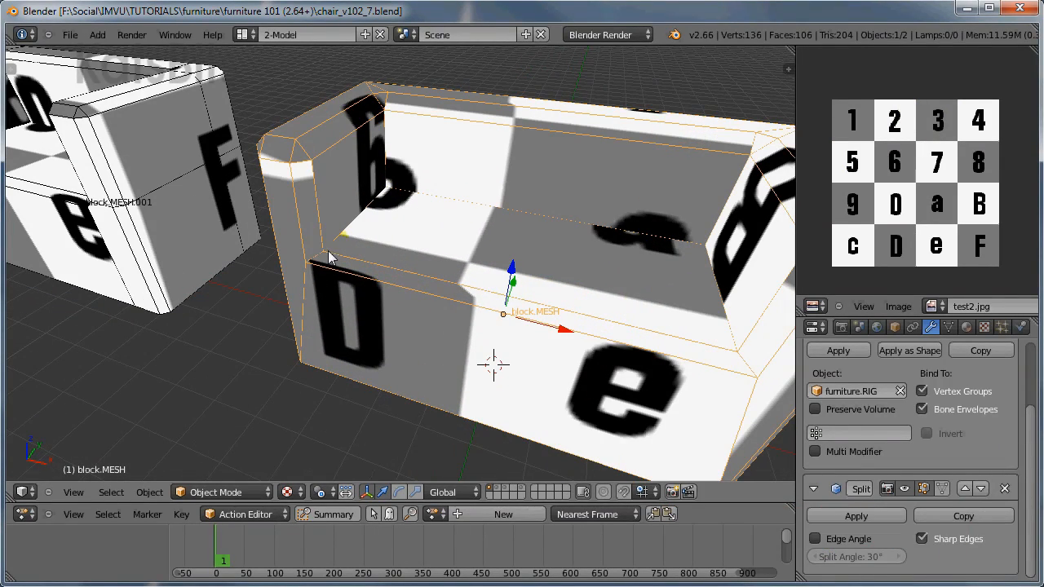
pyautogui.press('Tab')
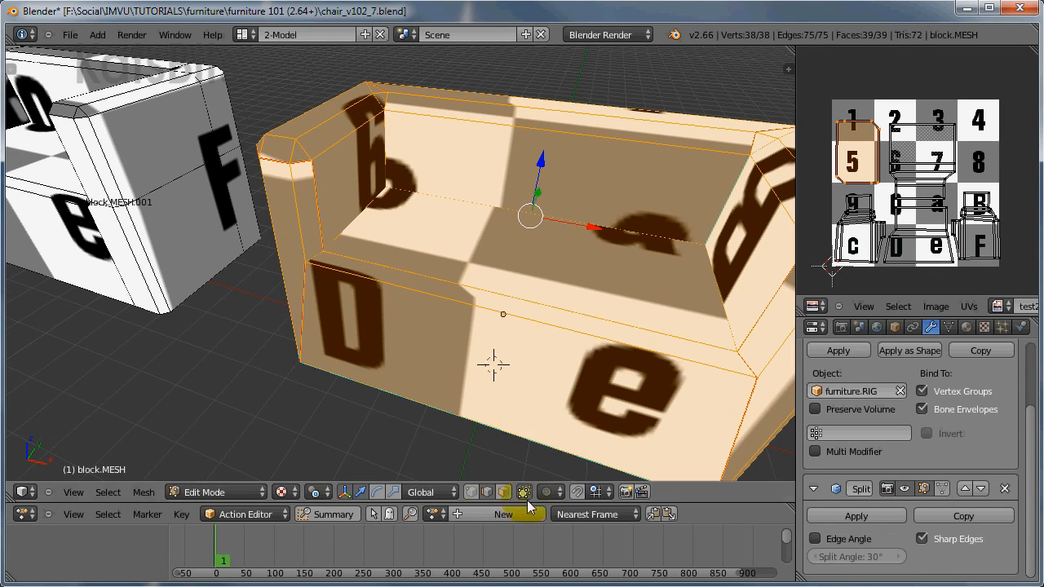
pyautogui.rightClick(307, 264)
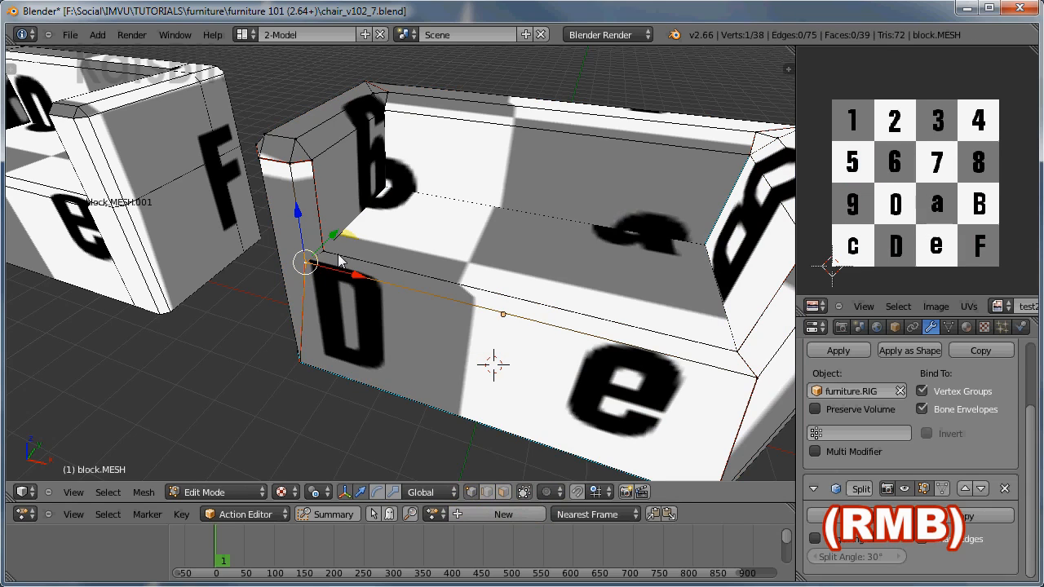
pyautogui.rightClick(326, 255)
pyautogui.rightClick(306, 266)
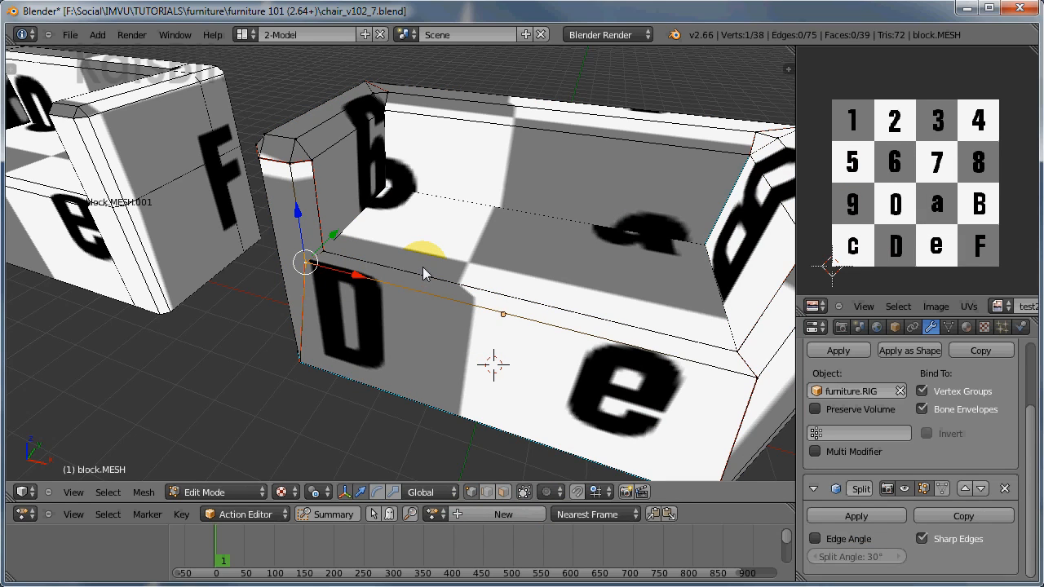
pyautogui.press('Tab')
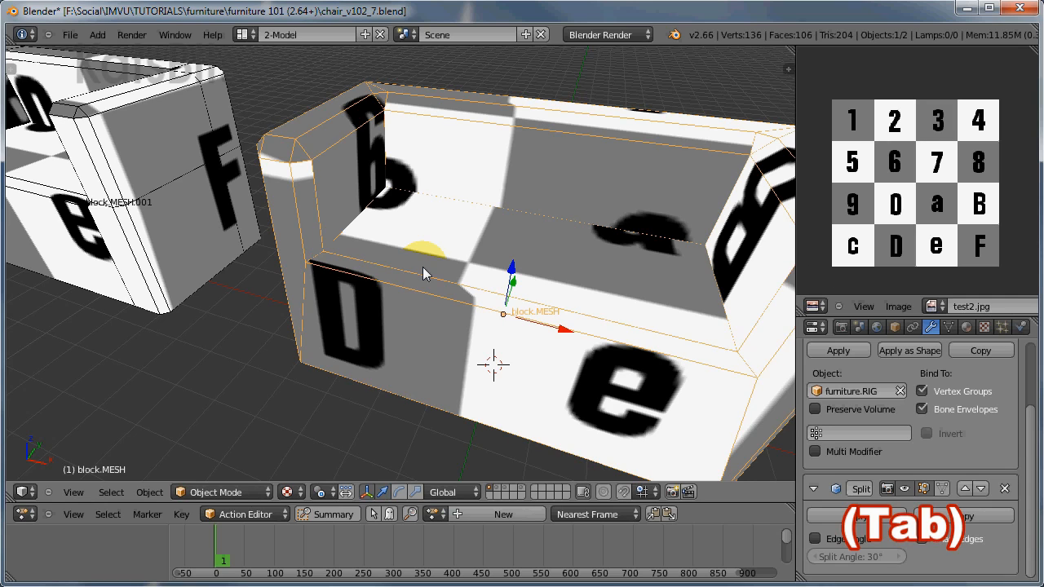
# Switch block.MESH to Vertex Paint mode, show the brush settings and set the brush colour to blue.
pyautogui.click(234, 494)
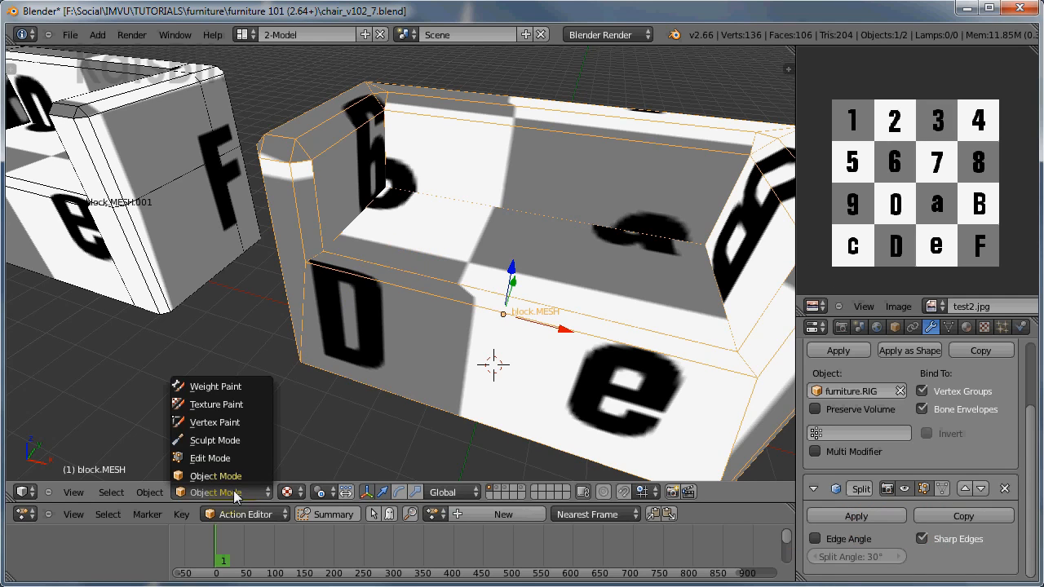
pyautogui.click(238, 423)
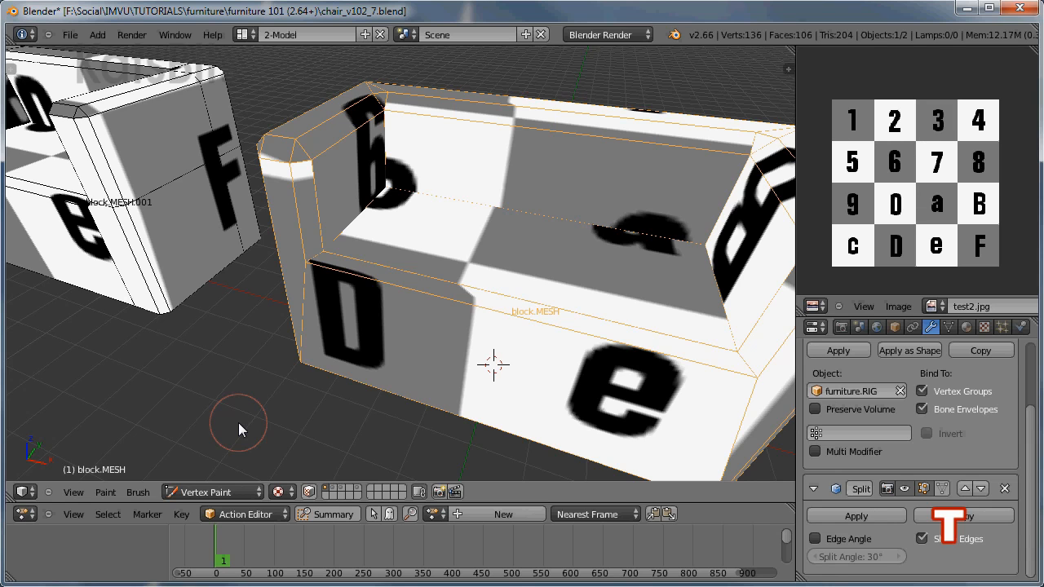
pyautogui.press('t')
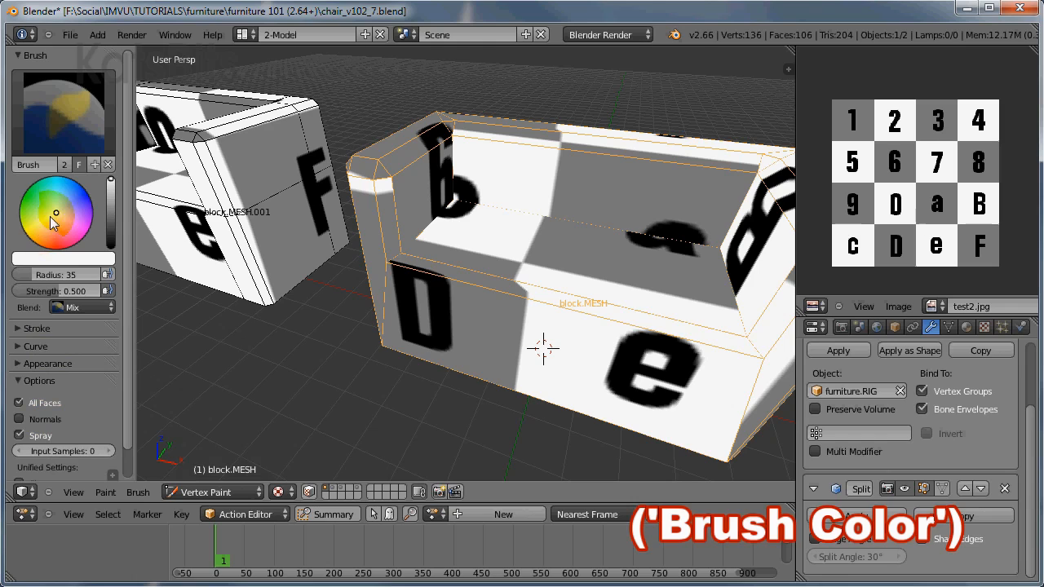
pyautogui.moveTo(55, 214)
pyautogui.mouseDown()
pyautogui.moveTo(61, 237)
pyautogui.moveTo(41, 189)
pyautogui.moveTo(81, 208)
pyautogui.moveTo(85, 195)
pyautogui.moveTo(111, 206)
pyautogui.moveTo(114, 250)
pyautogui.moveTo(109, 178)
pyautogui.mouseUp()
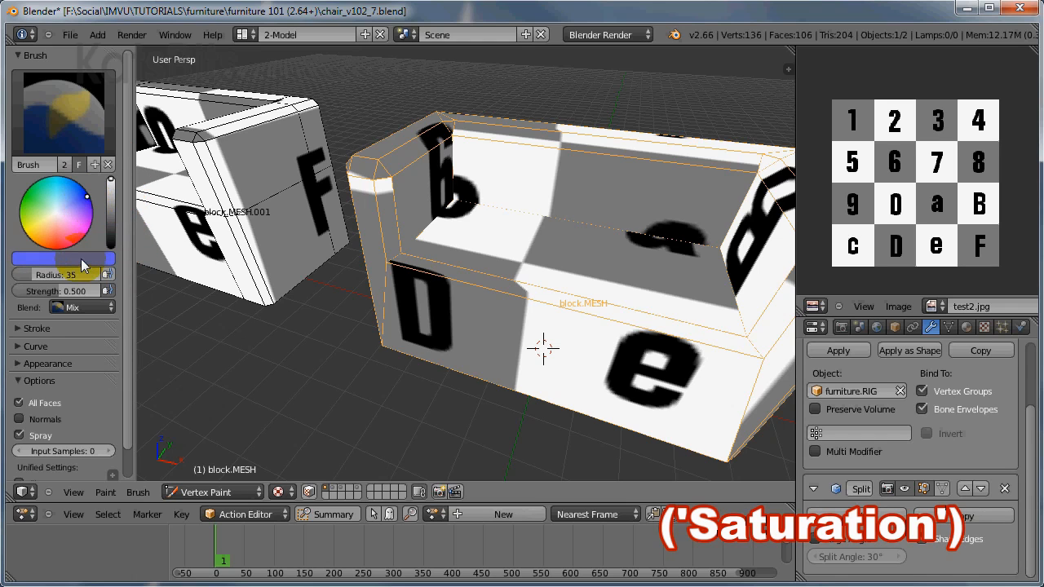
# Check the brush brightness, keep the blue colour, and paint the seat's four inner corner vertices blue.
pyautogui.moveTo(112, 177); pyautogui.dragTo(118, 249)
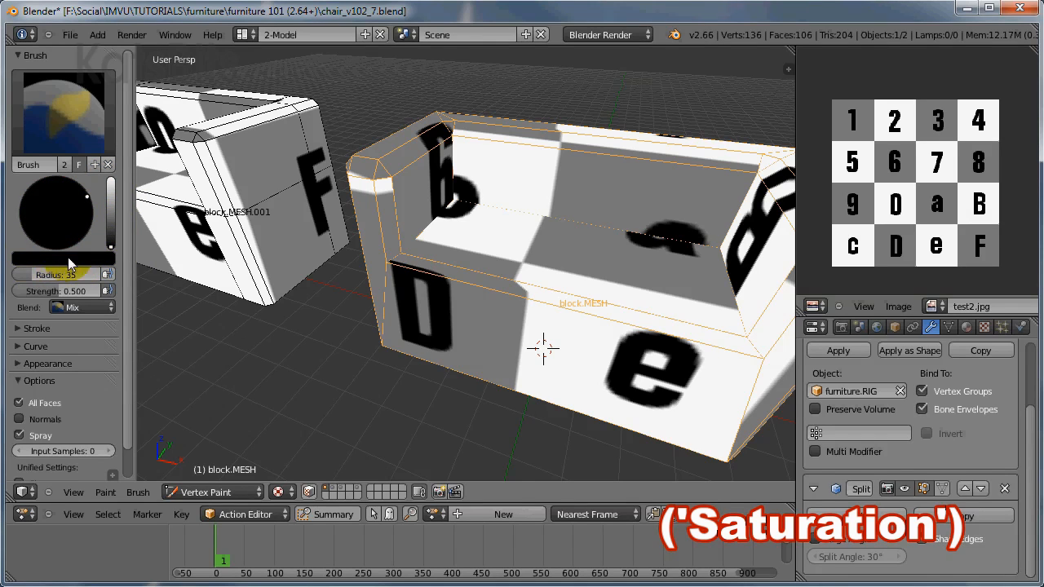
pyautogui.moveTo(110, 248); pyautogui.dragTo(117, 174)
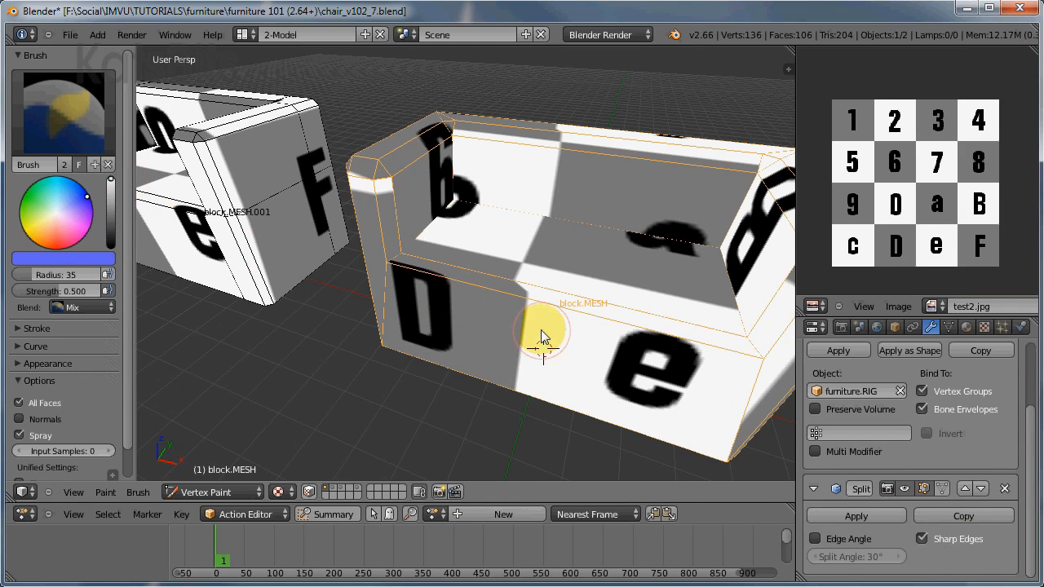
pyautogui.keyDown('shift'); pyautogui.moveTo(541, 336); pyautogui.dragTo(471, 323, button='middle'); pyautogui.keyUp('shift')
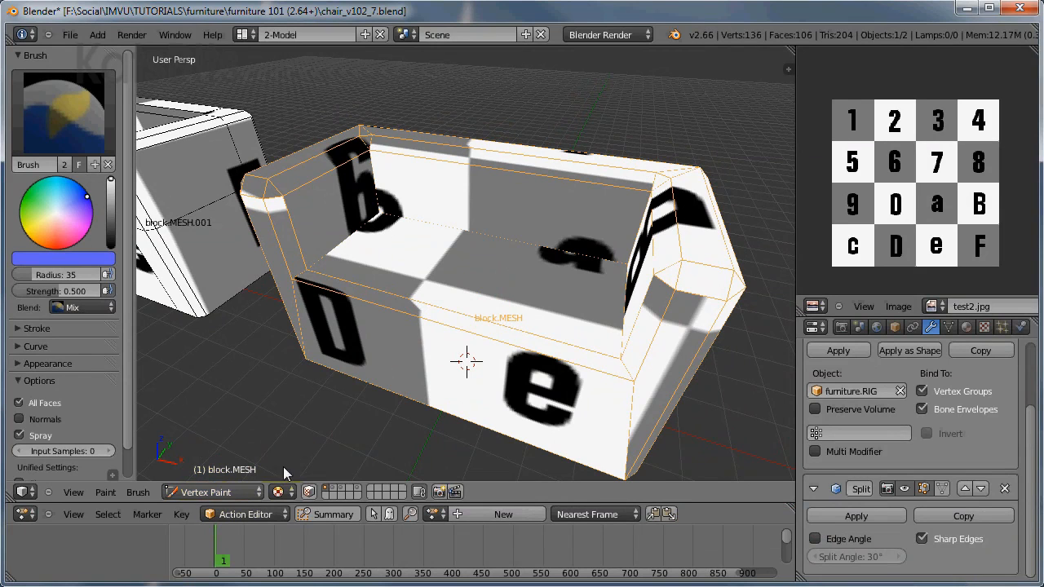
pyautogui.moveTo(379, 204)
pyautogui.mouseDown()
pyautogui.moveTo(390, 204)
pyautogui.moveTo(377, 209)
pyautogui.mouseUp()
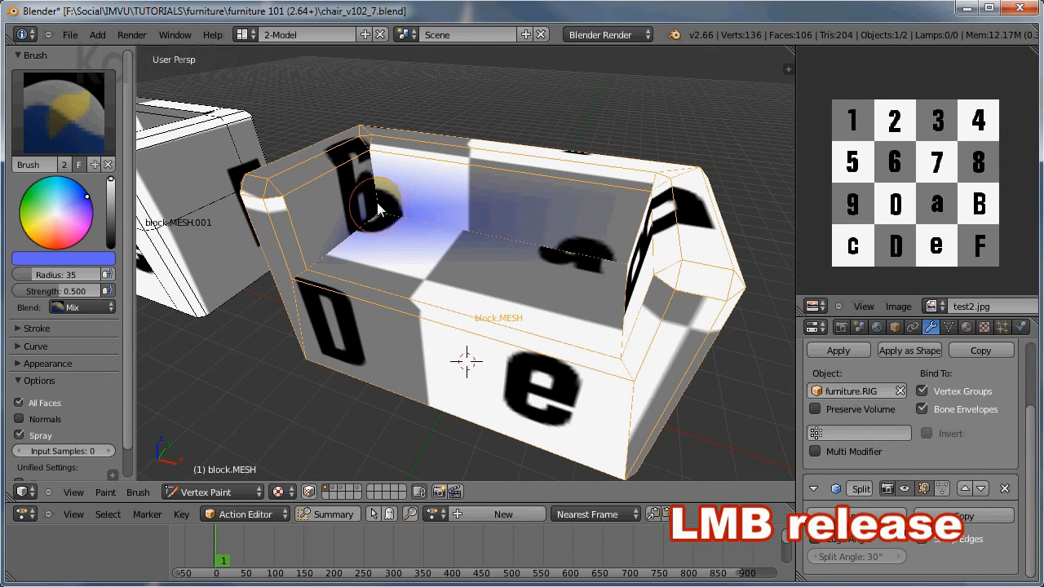
pyautogui.moveTo(498, 330); pyautogui.dragTo(539, 347, button='middle')
pyautogui.moveTo(670, 229); pyautogui.dragTo(674, 235)
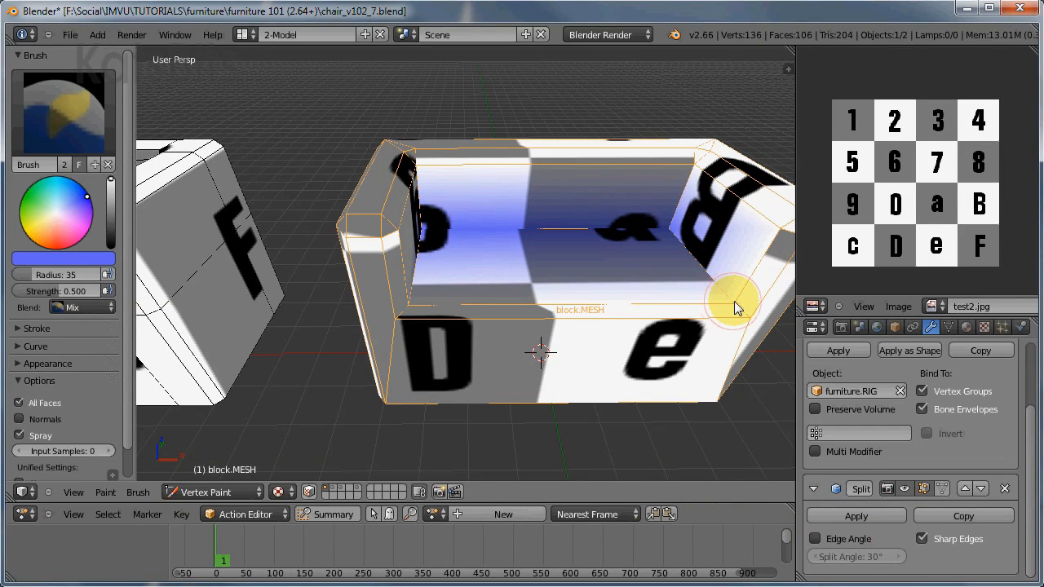
pyautogui.moveTo(734, 306); pyautogui.dragTo(729, 299)
pyautogui.moveTo(410, 311); pyautogui.dragTo(410, 311)
# Paint the upper inner corners of the backrest blue on both sides.
pyautogui.moveTo(412, 310); pyautogui.dragTo(359, 175, button='middle')
pyautogui.scroll(3, 349, 155)
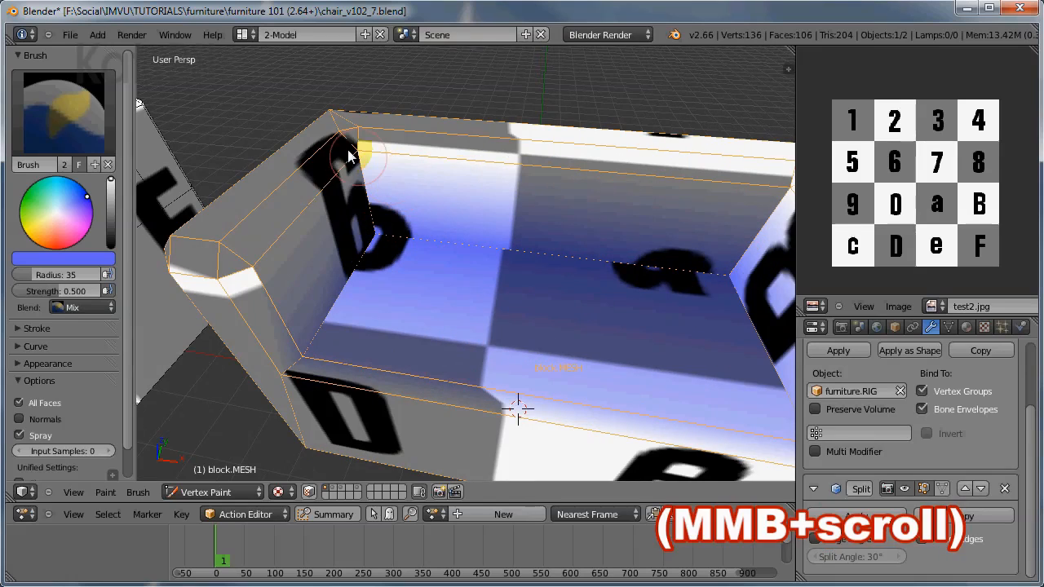
pyautogui.moveTo(361, 151); pyautogui.dragTo(356, 168)
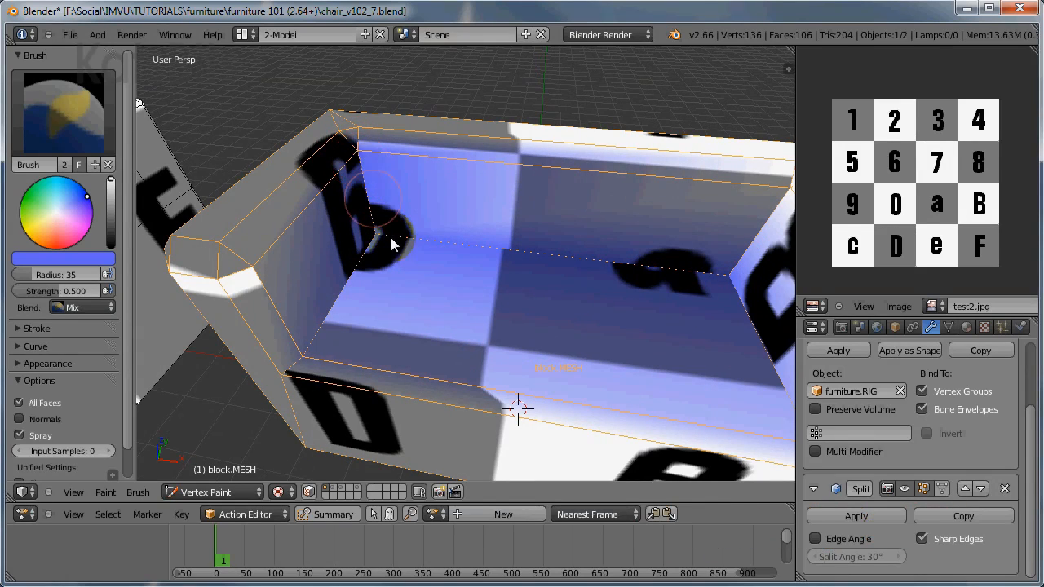
pyautogui.moveTo(391, 245); pyautogui.dragTo(539, 269, button='middle')
pyautogui.moveTo(595, 144)
pyautogui.mouseDown()
pyautogui.moveTo(579, 158)
pyautogui.moveTo(592, 155)
pyautogui.mouseUp()
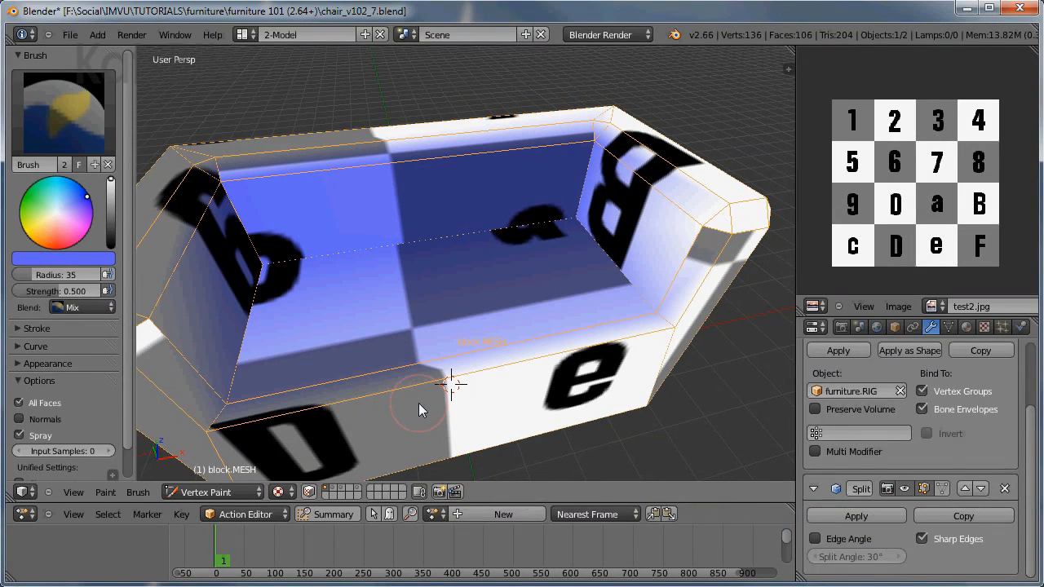
pyautogui.moveTo(450, 385)
pyautogui.mouseDown(button='middle')
pyautogui.moveTo(438, 390)
pyautogui.moveTo(403, 361)
pyautogui.moveTo(358, 364)
pyautogui.moveTo(370, 270)
pyautogui.moveTo(493, 310)
pyautogui.moveTo(500, 357)
pyautogui.moveTo(430, 393)
pyautogui.moveTo(457, 377)
pyautogui.mouseUp(button='middle')
pyautogui.scroll(-2, 456, 378)
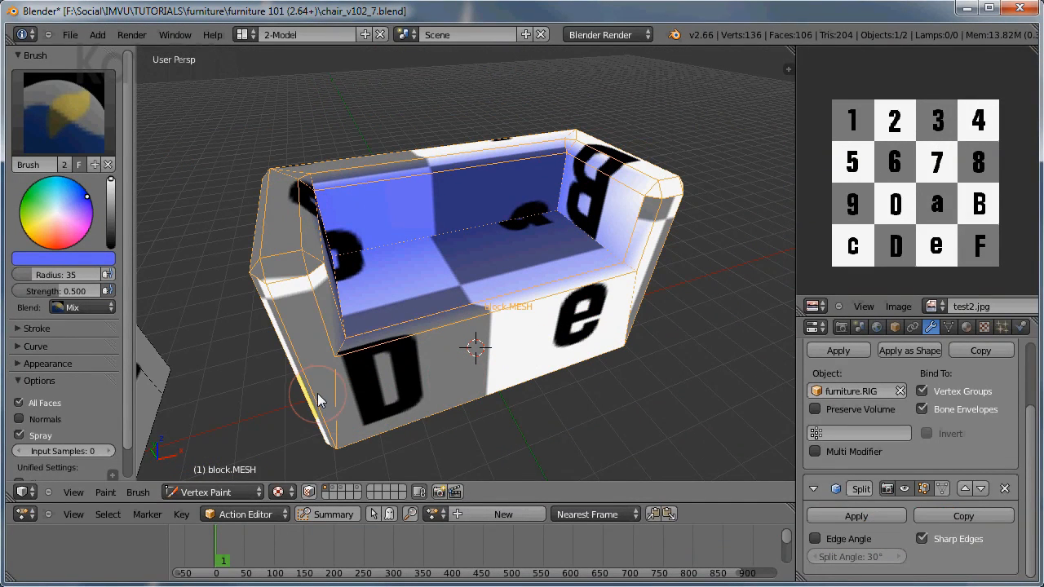
# Paint the outer bottom corners of block.MESH blue all around the sofa.
pyautogui.moveTo(315, 380)
pyautogui.mouseDown(button='middle')
pyautogui.moveTo(384, 350)
pyautogui.moveTo(431, 350)
pyautogui.moveTo(363, 366)
pyautogui.moveTo(499, 366)
pyautogui.moveTo(506, 328)
pyautogui.moveTo(448, 366)
pyautogui.moveTo(507, 365)
pyautogui.mouseUp(button='middle')
pyautogui.scroll(2, 507, 365)
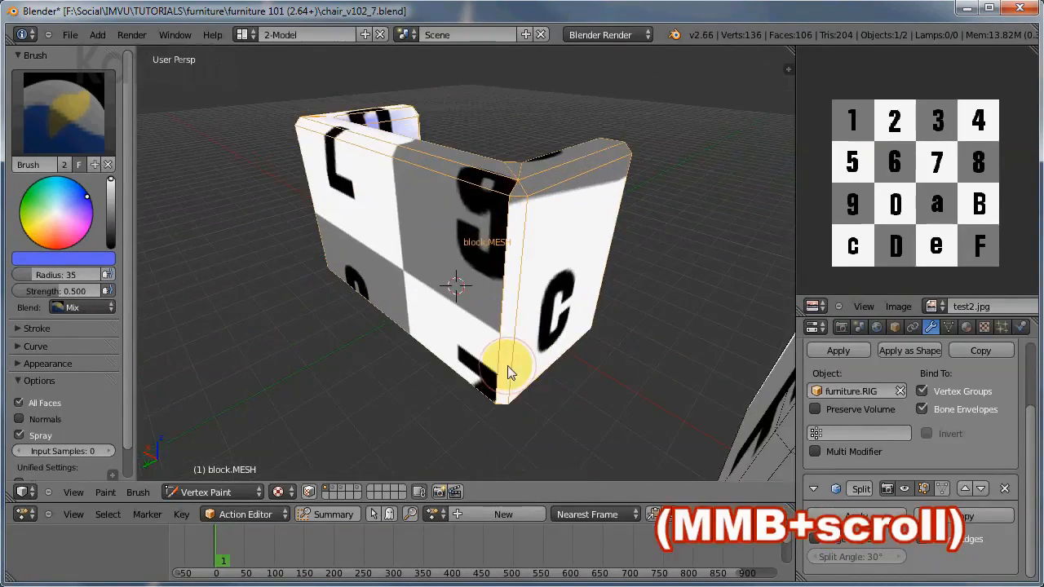
pyautogui.moveTo(515, 410)
pyautogui.mouseDown()
pyautogui.moveTo(479, 406)
pyautogui.moveTo(523, 406)
pyautogui.mouseUp()
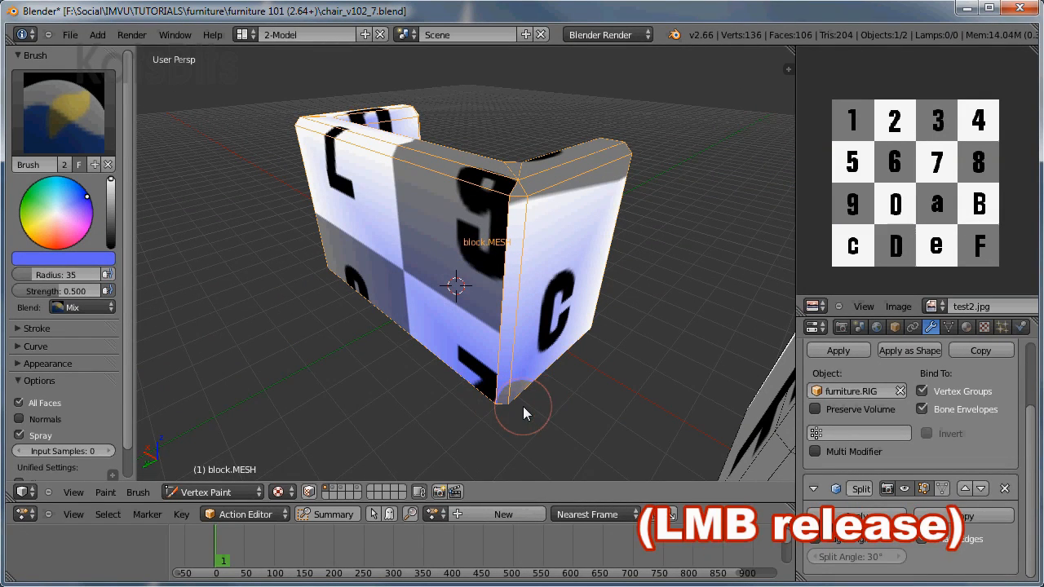
pyautogui.scroll(2, 546, 376)
pyautogui.moveTo(541, 367); pyautogui.dragTo(376, 410, button='middle')
pyautogui.moveTo(376, 409)
pyautogui.mouseDown()
pyautogui.moveTo(366, 394)
pyautogui.moveTo(416, 391)
pyautogui.mouseUp()
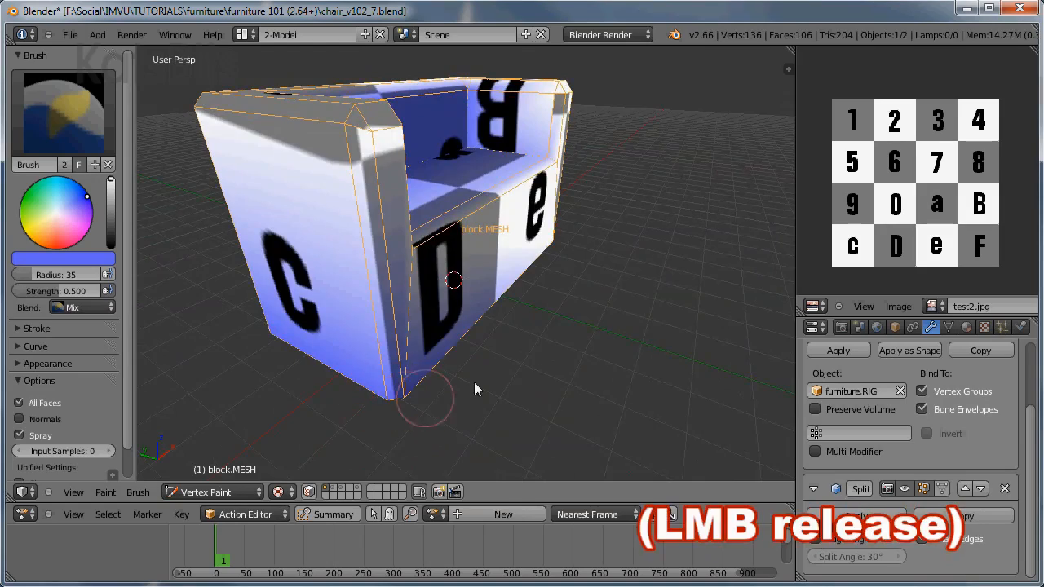
pyautogui.moveTo(416, 392)
pyautogui.mouseDown(button='middle')
pyautogui.moveTo(405, 294)
pyautogui.moveTo(318, 257)
pyautogui.moveTo(330, 239)
pyautogui.mouseUp(button='middle')
pyautogui.moveTo(330, 239)
pyautogui.mouseDown()
pyautogui.moveTo(525, 228)
pyautogui.moveTo(603, 294)
pyautogui.mouseUp()
pyautogui.moveTo(603, 293)
pyautogui.mouseDown(button='middle')
pyautogui.moveTo(467, 294)
pyautogui.moveTo(429, 229)
pyautogui.mouseUp(button='middle')
pyautogui.moveTo(429, 228)
pyautogui.mouseDown()
pyautogui.moveTo(402, 202)
pyautogui.moveTo(466, 233)
pyautogui.mouseUp()
pyautogui.moveTo(466, 233)
pyautogui.mouseDown(button='middle')
pyautogui.moveTo(430, 284)
pyautogui.moveTo(509, 233)
pyautogui.mouseUp(button='middle')
pyautogui.moveTo(508, 233)
pyautogui.mouseDown()
pyautogui.moveTo(432, 233)
pyautogui.moveTo(509, 234)
pyautogui.mouseUp()
pyautogui.moveTo(331, 321); pyautogui.dragTo(505, 338, button='middle')
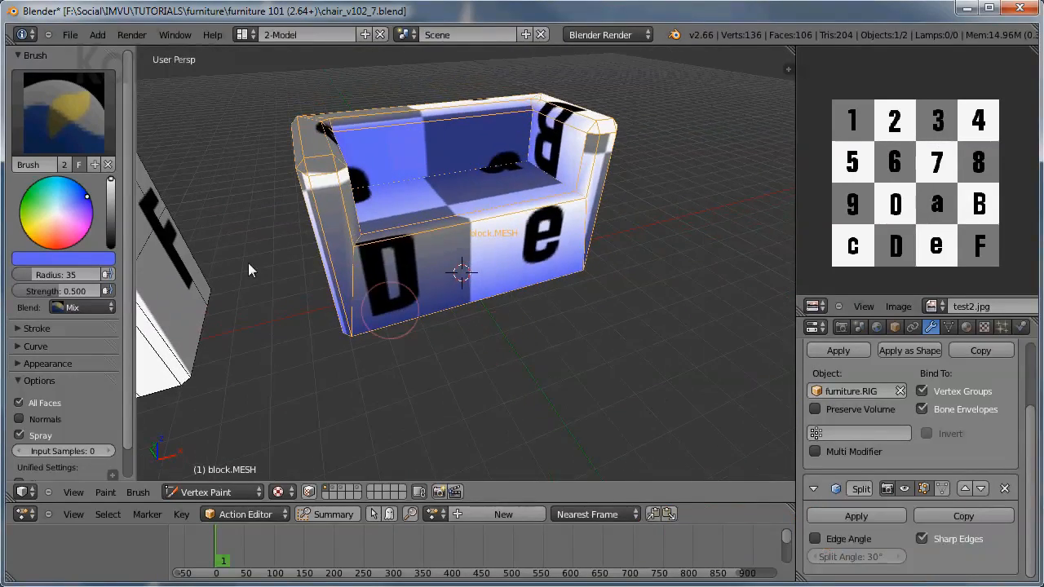
# Set the brush to an unsaturated light grey and paint over the bottom front corner of the armrest mapped with letter C.
pyautogui.moveTo(88, 199); pyautogui.dragTo(56, 212)
pyautogui.moveTo(110, 178); pyautogui.dragTo(110, 190)
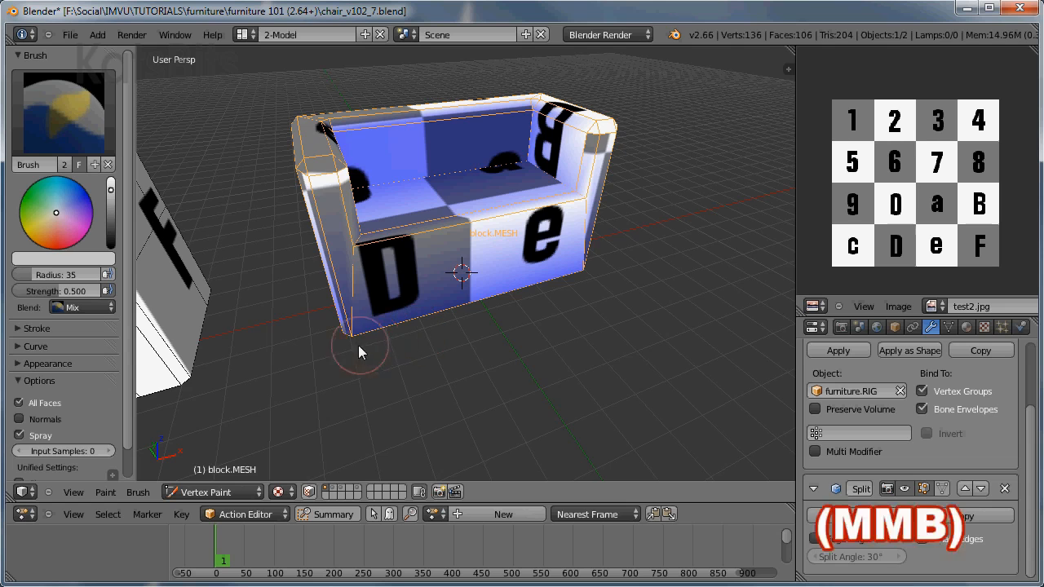
pyautogui.moveTo(358, 347); pyautogui.dragTo(413, 326, button='middle')
pyautogui.moveTo(413, 325)
pyautogui.mouseDown()
pyautogui.moveTo(337, 349)
pyautogui.moveTo(349, 350)
pyautogui.mouseUp()
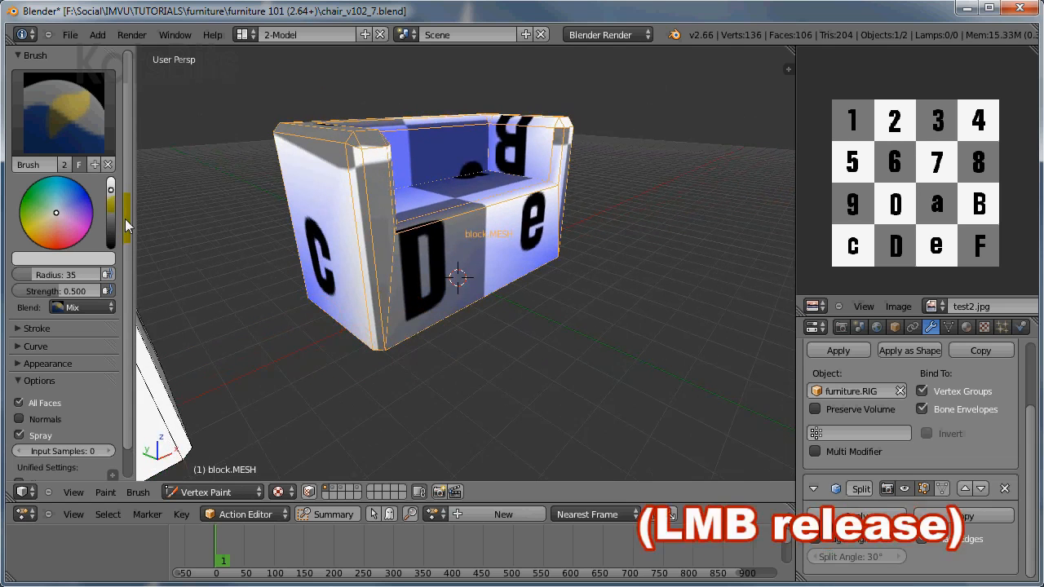
pyautogui.moveTo(111, 192); pyautogui.dragTo(111, 203)
pyautogui.moveTo(412, 344); pyautogui.dragTo(422, 346)
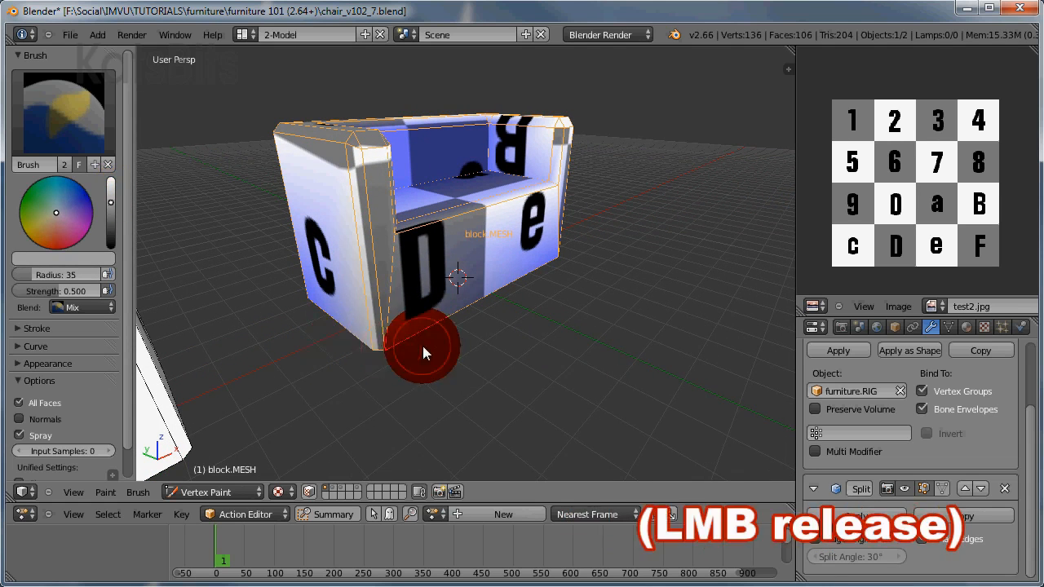
# Paint the remaining outer bottom corners of block.MESH light grey, working around the back and the opposite armrest.
pyautogui.moveTo(348, 341); pyautogui.dragTo(593, 337, button='middle')
pyautogui.moveTo(540, 374); pyautogui.dragTo(530, 380)
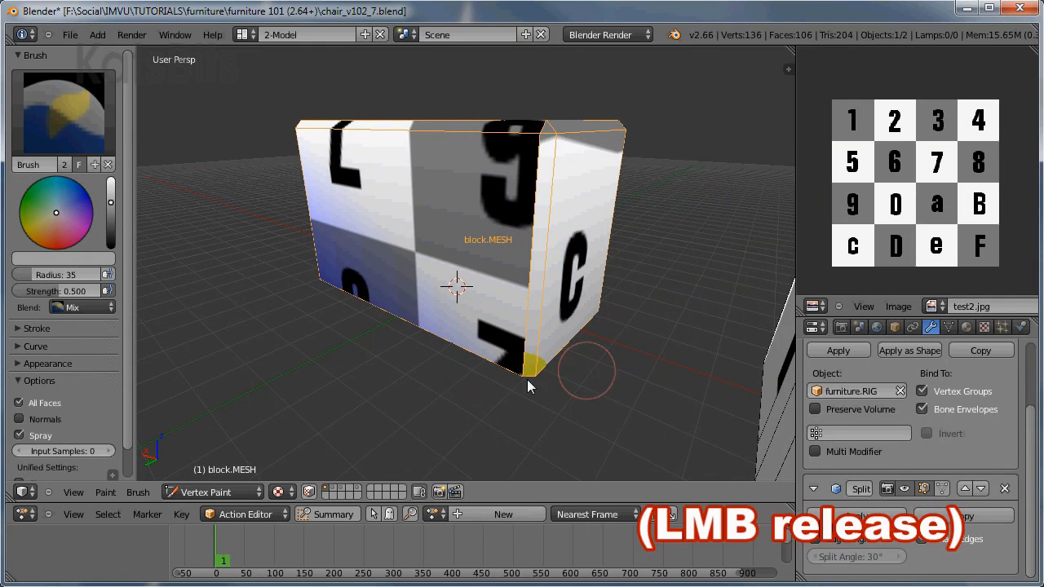
pyautogui.moveTo(369, 351); pyautogui.dragTo(588, 329, button='middle')
pyautogui.moveTo(479, 361); pyautogui.dragTo(471, 357)
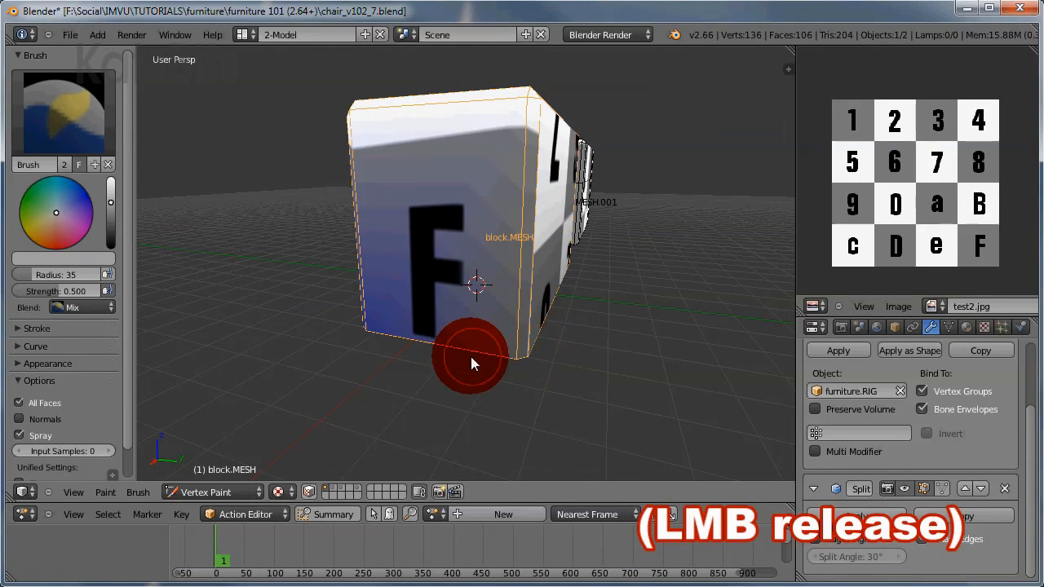
pyautogui.moveTo(471, 357)
pyautogui.mouseDown(button='middle')
pyautogui.moveTo(498, 329)
pyautogui.moveTo(581, 327)
pyautogui.mouseUp(button='middle')
pyautogui.moveTo(569, 328)
pyautogui.mouseDown()
pyautogui.moveTo(508, 319)
pyautogui.moveTo(527, 327)
pyautogui.mouseUp()
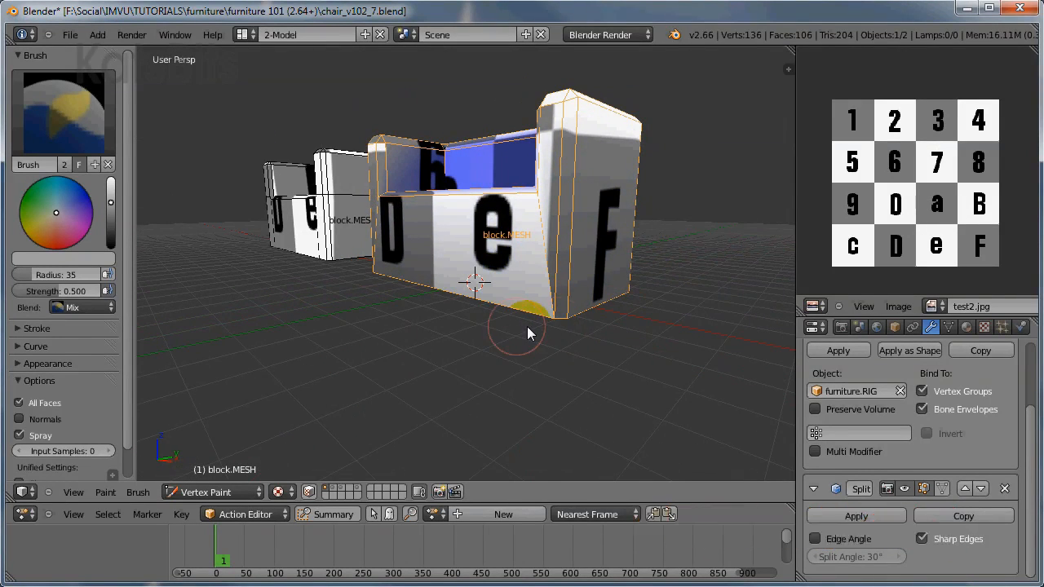
# Cover the blue on the sofa's underside by painting its corners light grey.
pyautogui.moveTo(485, 341); pyautogui.dragTo(316, 284, button='middle')
pyautogui.scroll(2, 316, 284)
pyautogui.moveTo(520, 155); pyautogui.dragTo(545, 156)
pyautogui.moveTo(545, 156); pyautogui.dragTo(472, 171, button='middle')
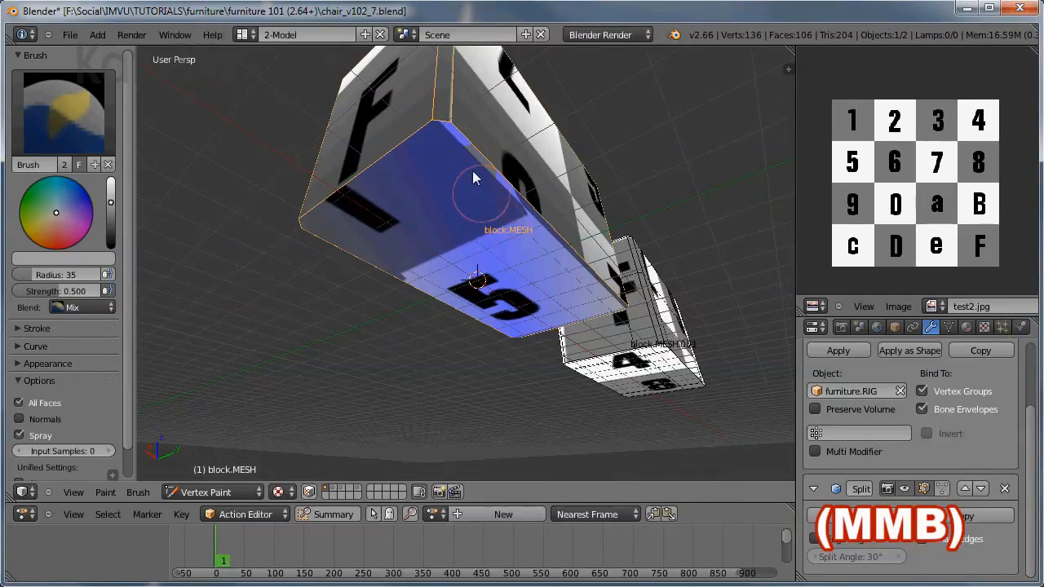
pyautogui.moveTo(469, 140); pyautogui.dragTo(482, 155)
pyautogui.moveTo(440, 234); pyautogui.dragTo(396, 226, button='middle')
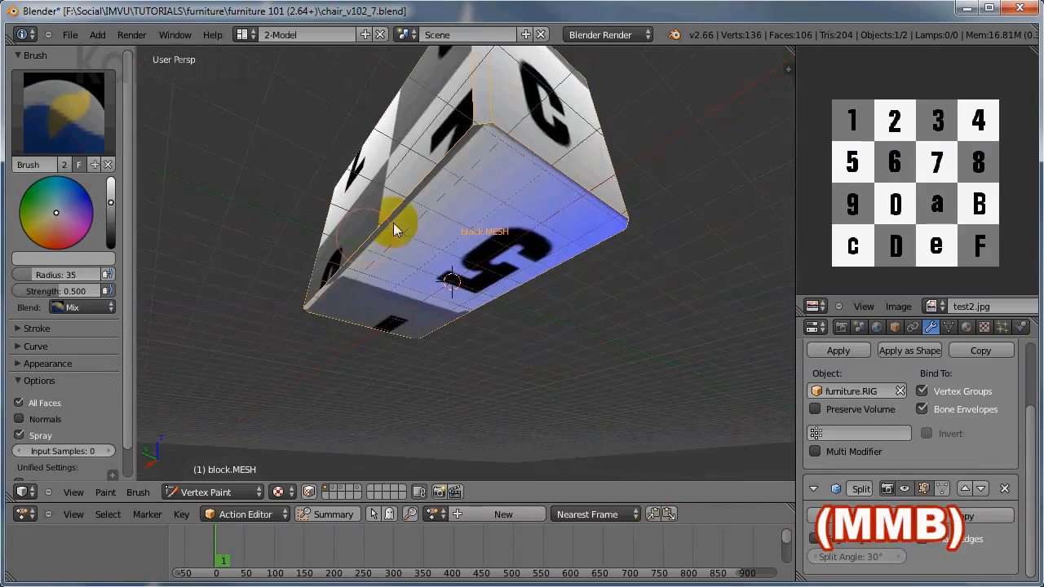
pyautogui.moveTo(454, 123); pyautogui.dragTo(466, 130)
pyautogui.moveTo(466, 131)
pyautogui.mouseDown(button='middle')
pyautogui.moveTo(457, 237)
pyautogui.moveTo(364, 198)
pyautogui.mouseUp(button='middle')
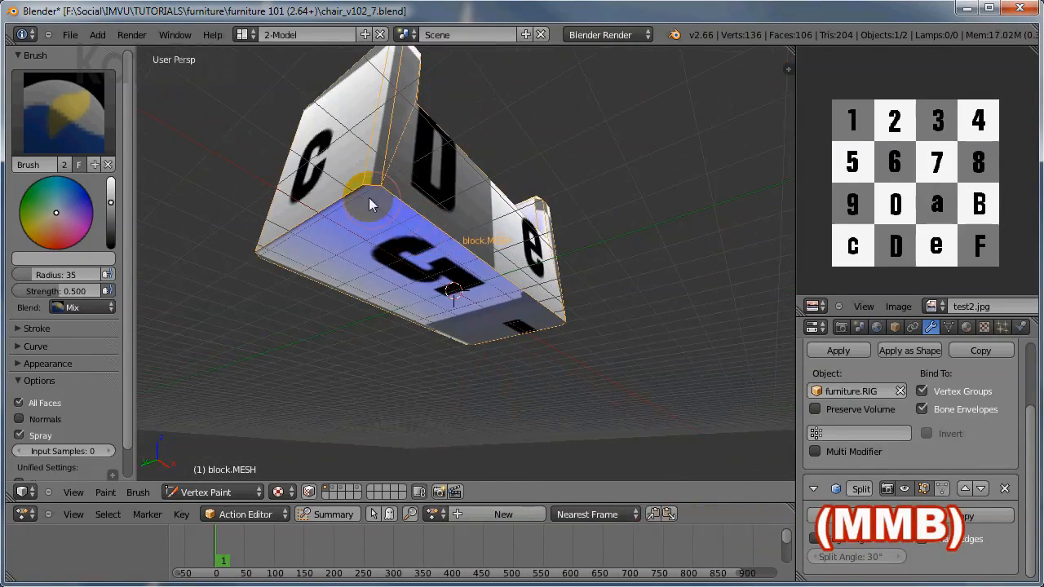
pyautogui.moveTo(357, 187); pyautogui.dragTo(470, 257)
pyautogui.moveTo(471, 258)
pyautogui.mouseDown(button='middle')
pyautogui.moveTo(344, 212)
pyautogui.moveTo(591, 239)
pyautogui.mouseUp(button='middle')
pyautogui.moveTo(684, 237); pyautogui.dragTo(422, 204)
# Paint the seat's four inner corners light grey over the blue.
pyautogui.moveTo(422, 203); pyautogui.dragTo(455, 319, button='middle')
pyautogui.scroll(3, 455, 319)
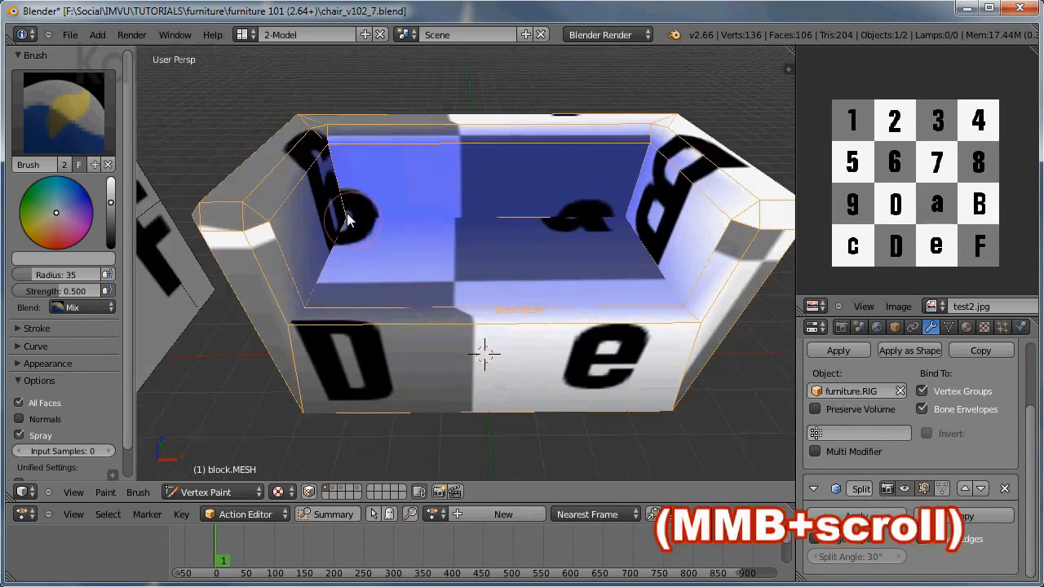
pyautogui.moveTo(347, 220); pyautogui.dragTo(347, 220)
pyautogui.moveTo(600, 212)
pyautogui.mouseDown()
pyautogui.moveTo(622, 227)
pyautogui.moveTo(625, 208)
pyautogui.mouseUp()
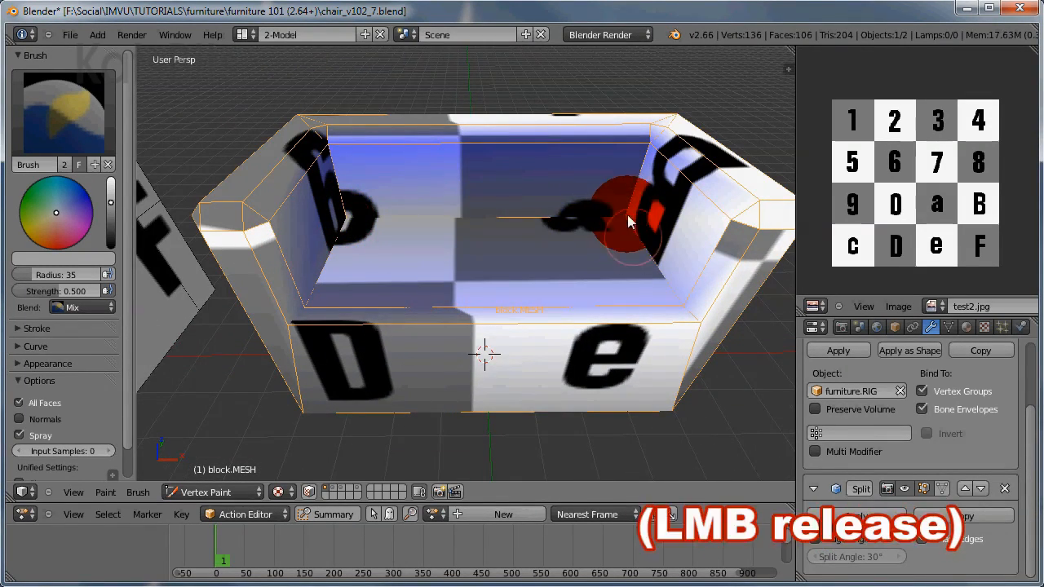
pyautogui.moveTo(679, 290); pyautogui.dragTo(683, 310)
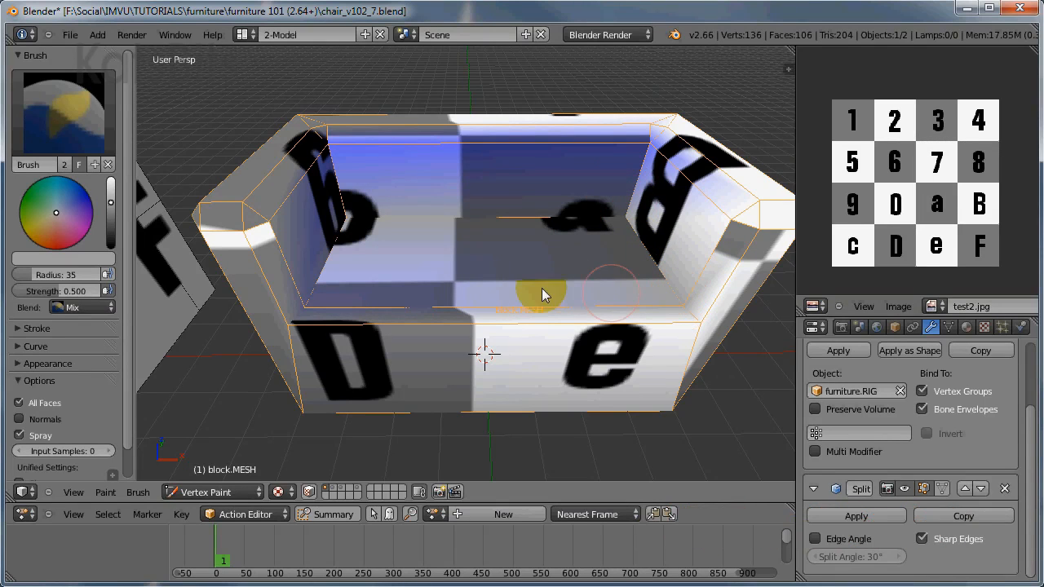
pyautogui.moveTo(319, 308); pyautogui.dragTo(310, 300)
# Paint the backrest's upper inner corners light grey over the remaining blue.
pyautogui.moveTo(338, 156); pyautogui.dragTo(345, 158)
pyautogui.moveTo(634, 159); pyautogui.dragTo(634, 159)
pyautogui.middleClick(443, 307)
pyautogui.moveTo(442, 307)
pyautogui.mouseDown(button='middle')
pyautogui.moveTo(655, 342)
pyautogui.moveTo(377, 354)
pyautogui.moveTo(268, 235)
pyautogui.mouseUp(button='middle')
pyautogui.moveTo(268, 235); pyautogui.dragTo(273, 227)
# Darken the brush to a medium grey and shade the seat's inner corners with it.
pyautogui.moveTo(109, 205); pyautogui.dragTo(109, 213)
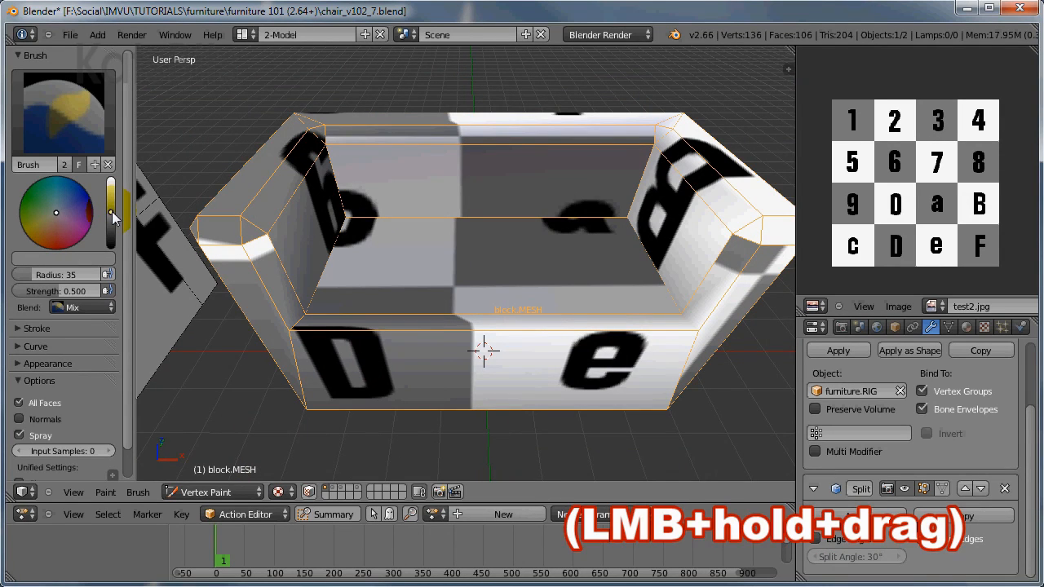
pyautogui.moveTo(351, 220); pyautogui.dragTo(351, 220)
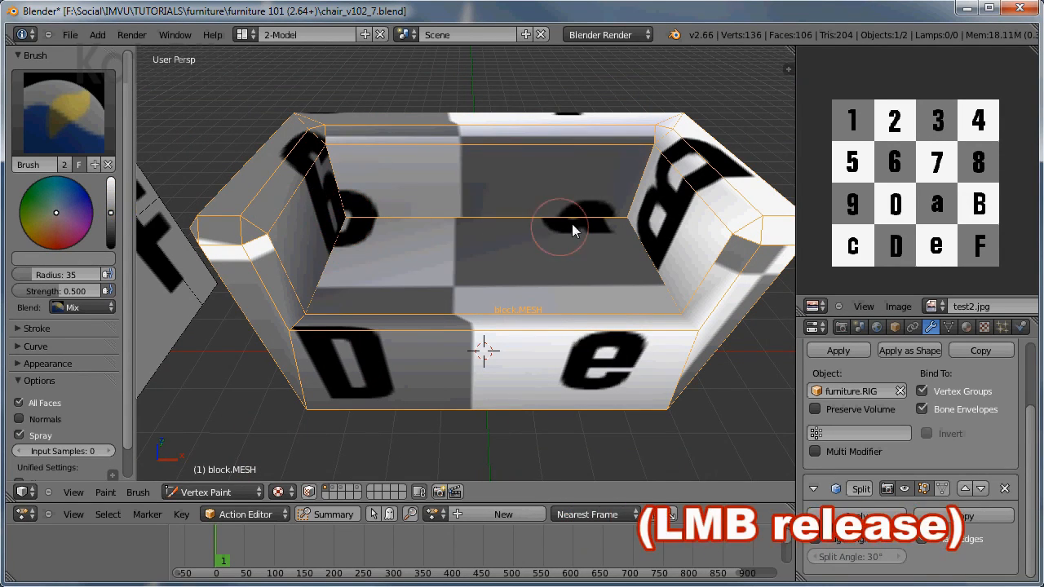
pyautogui.moveTo(625, 219)
pyautogui.mouseDown()
pyautogui.moveTo(636, 230)
pyautogui.moveTo(630, 220)
pyautogui.mouseUp()
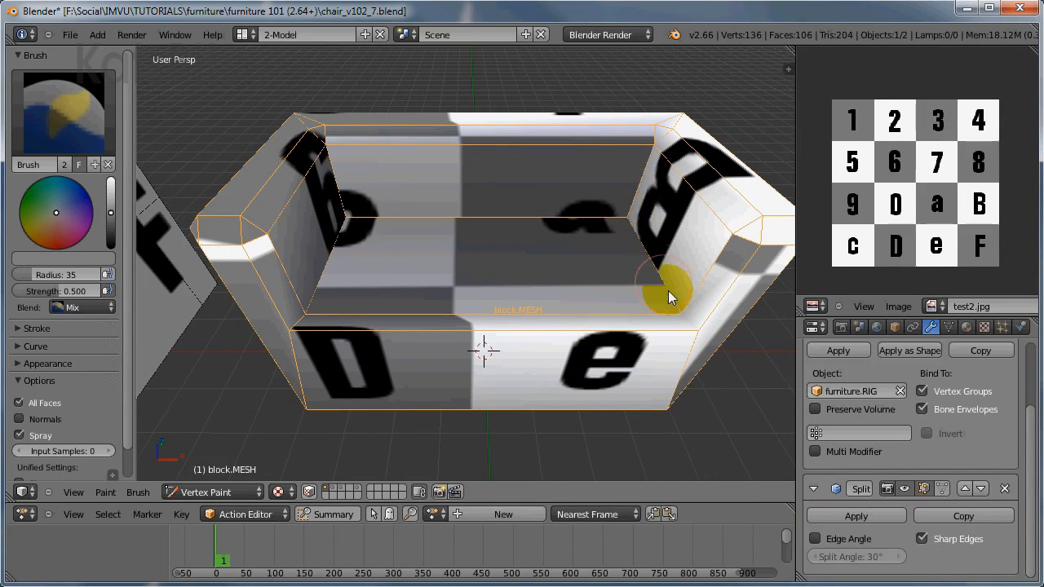
pyautogui.moveTo(674, 299); pyautogui.dragTo(676, 312)
pyautogui.moveTo(313, 305); pyautogui.dragTo(308, 318)
pyautogui.moveTo(350, 227); pyautogui.dragTo(355, 206)
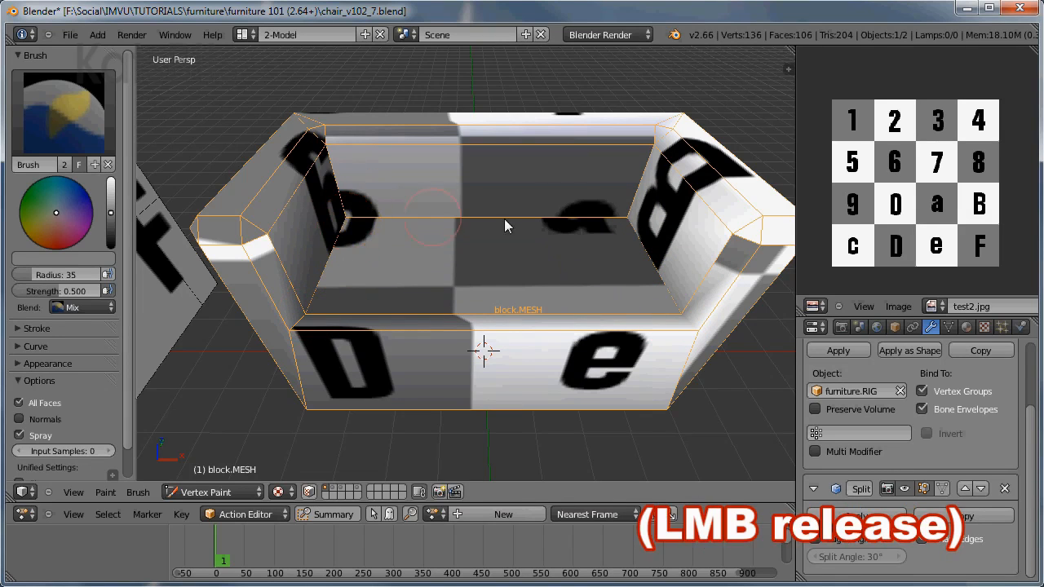
# Lighten the brush grey and touch up the backrest's upper inner corners.
pyautogui.moveTo(111, 212)
pyautogui.mouseDown()
pyautogui.moveTo(111, 186)
pyautogui.moveTo(112, 207)
pyautogui.moveTo(112, 196)
pyautogui.mouseUp()
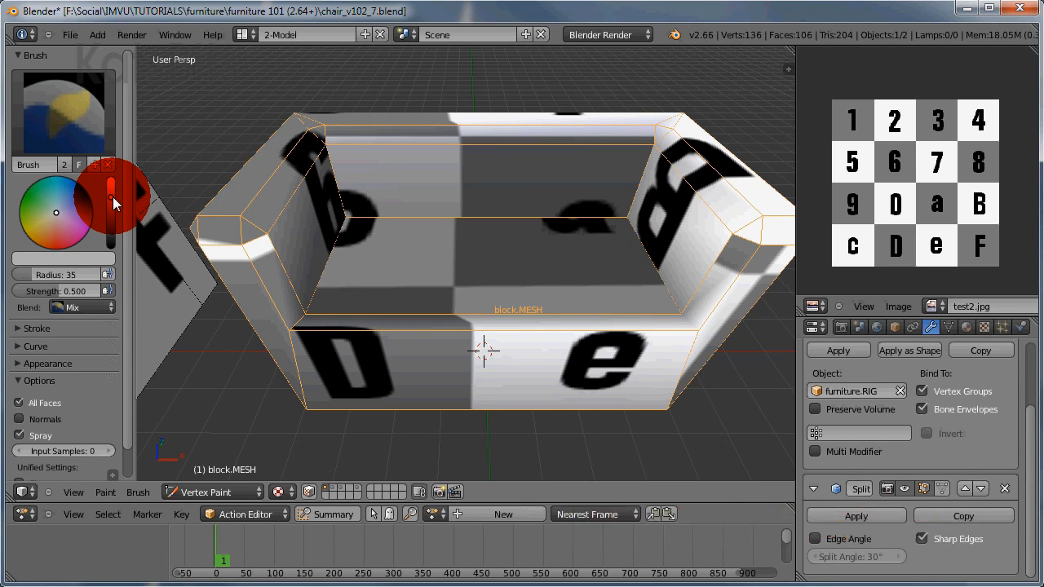
pyautogui.click(327, 155)
pyautogui.click(658, 156)
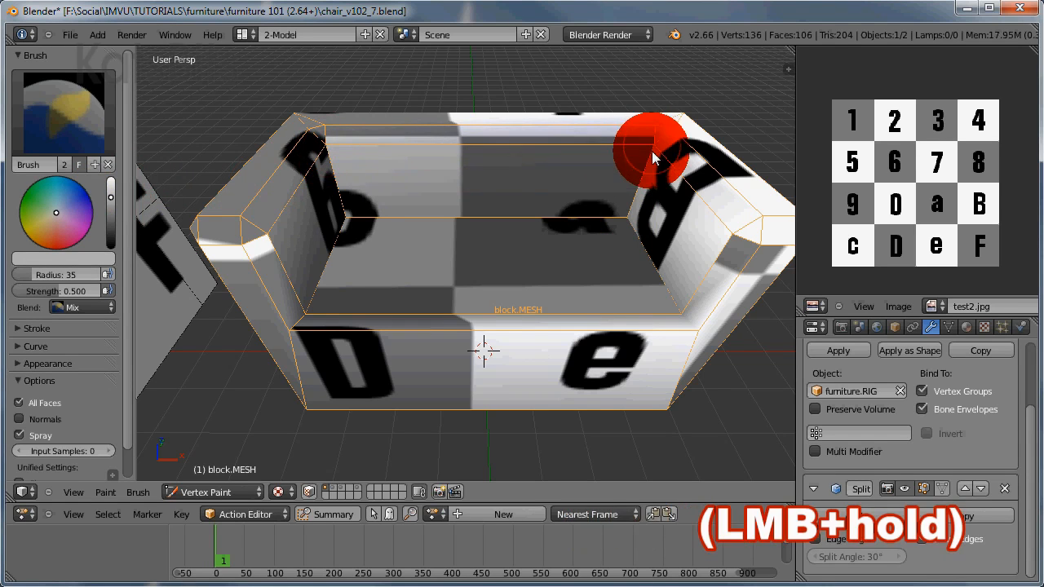
# Darken the brush grey slightly and shade both ends of the front rail where it meets the armrests.
pyautogui.moveTo(124, 187); pyautogui.dragTo(111, 201)
pyautogui.click(292, 331)
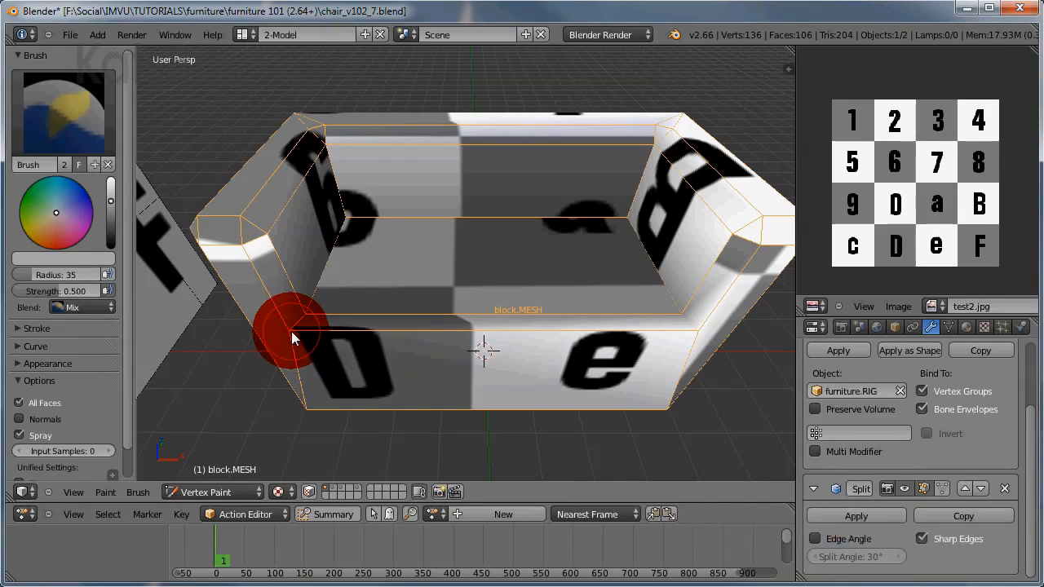
pyautogui.moveTo(689, 330); pyautogui.dragTo(703, 338)
pyautogui.moveTo(312, 343); pyautogui.dragTo(294, 338)
# Shade the upper corners where the backrest meets the armrests with the same grey.
pyautogui.moveTo(429, 391)
pyautogui.mouseDown(button='middle')
pyautogui.moveTo(456, 301)
pyautogui.moveTo(409, 325)
pyautogui.moveTo(390, 392)
pyautogui.moveTo(681, 196)
pyautogui.mouseUp(button='middle')
pyautogui.moveTo(708, 176); pyautogui.dragTo(690, 179)
pyautogui.moveTo(363, 116)
pyautogui.mouseDown()
pyautogui.moveTo(350, 112)
pyautogui.moveTo(373, 132)
pyautogui.mouseUp()
pyautogui.moveTo(373, 132); pyautogui.dragTo(517, 233, button='middle')
pyautogui.moveTo(682, 137)
pyautogui.mouseDown()
pyautogui.moveTo(664, 139)
pyautogui.moveTo(647, 168)
pyautogui.mouseUp()
# Check the shading on the sofa from several sides and return block.MESH to Object Mode.
pyautogui.moveTo(392, 269)
pyautogui.mouseDown(button='middle')
pyautogui.moveTo(384, 275)
pyautogui.moveTo(329, 121)
pyautogui.mouseUp(button='middle')
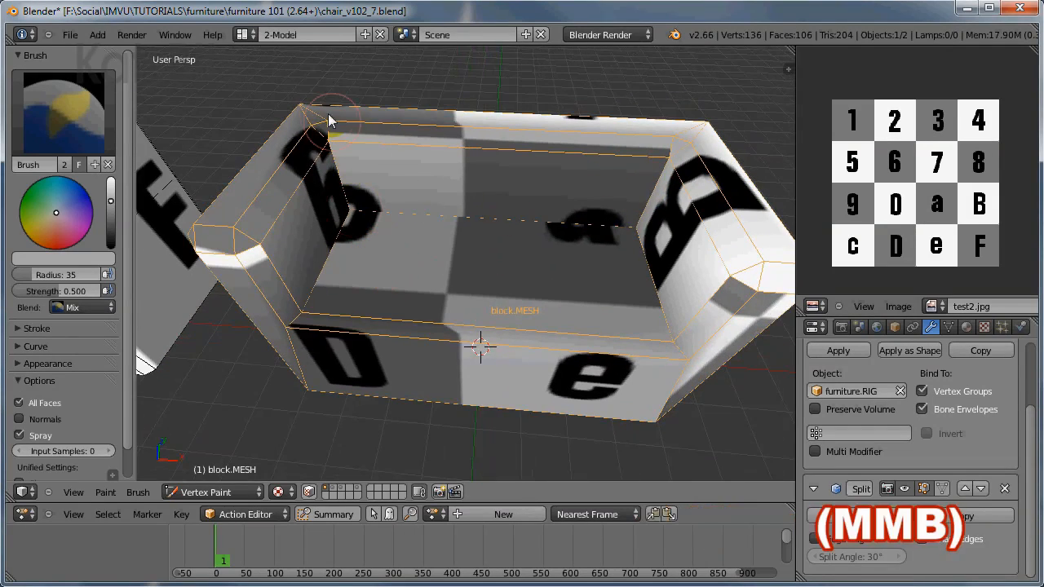
pyautogui.moveTo(359, 170); pyautogui.dragTo(479, 310, button='middle')
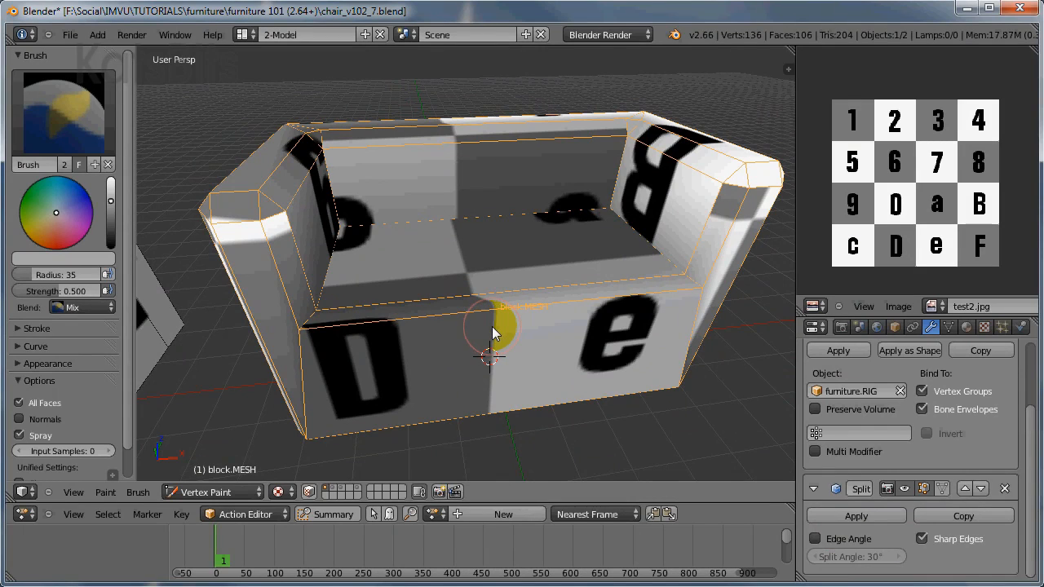
pyautogui.click(223, 494)
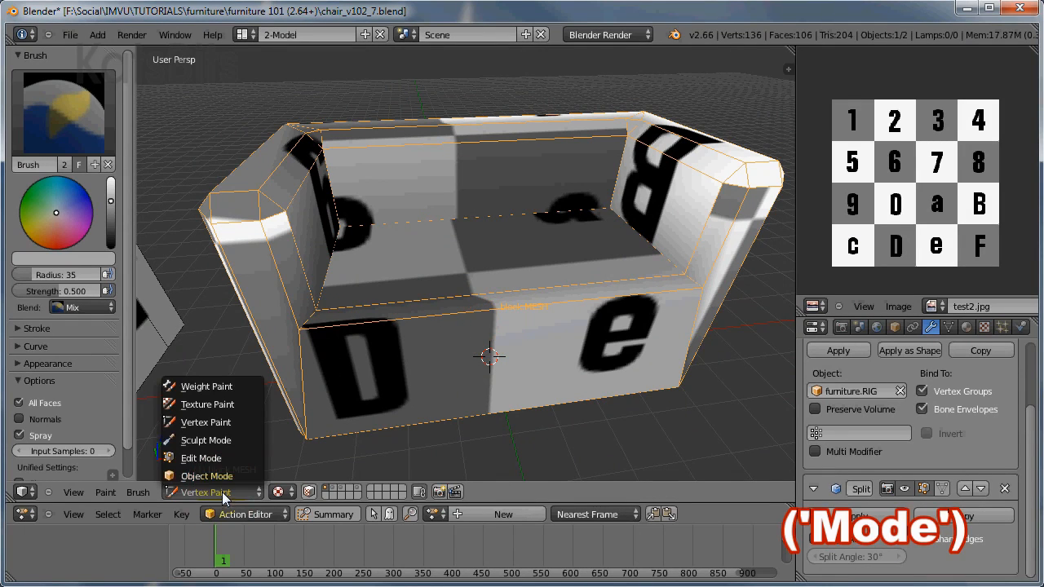
pyautogui.click(231, 476)
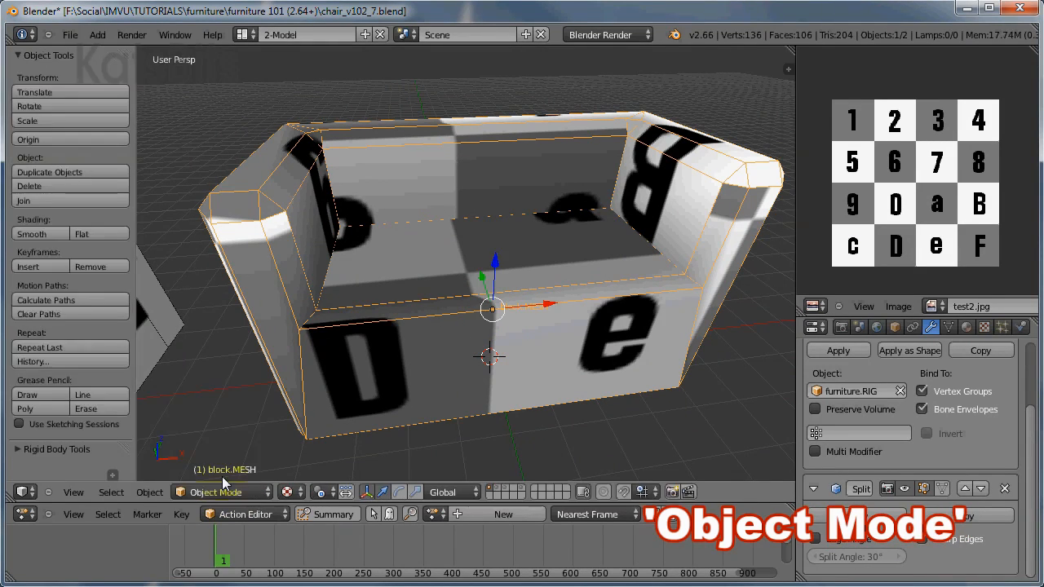
# Save the scene as a new file named chair_v102_8.blend in the same folder.
pyautogui.click(71, 34)
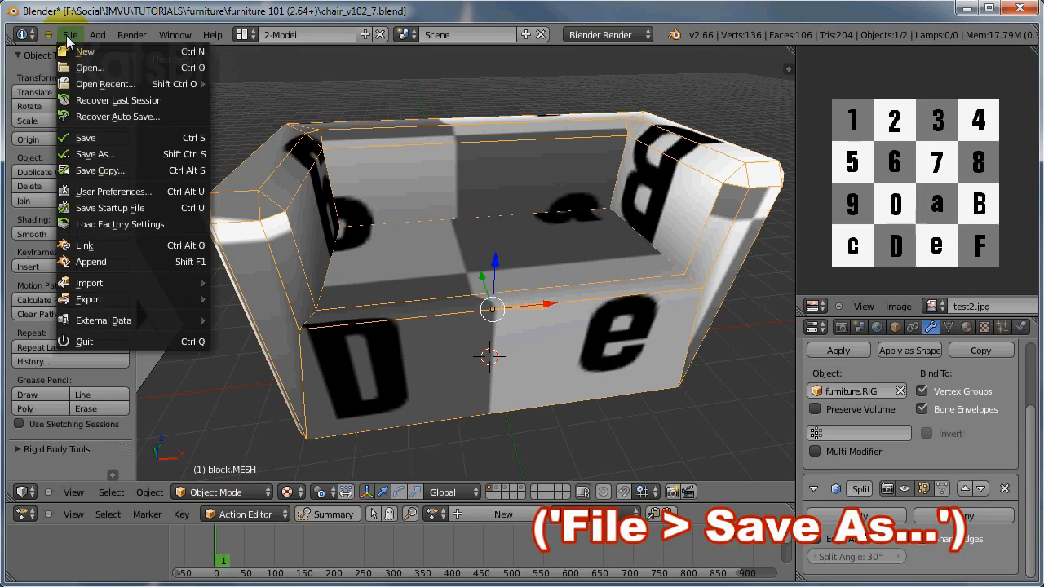
pyautogui.click(88, 154)
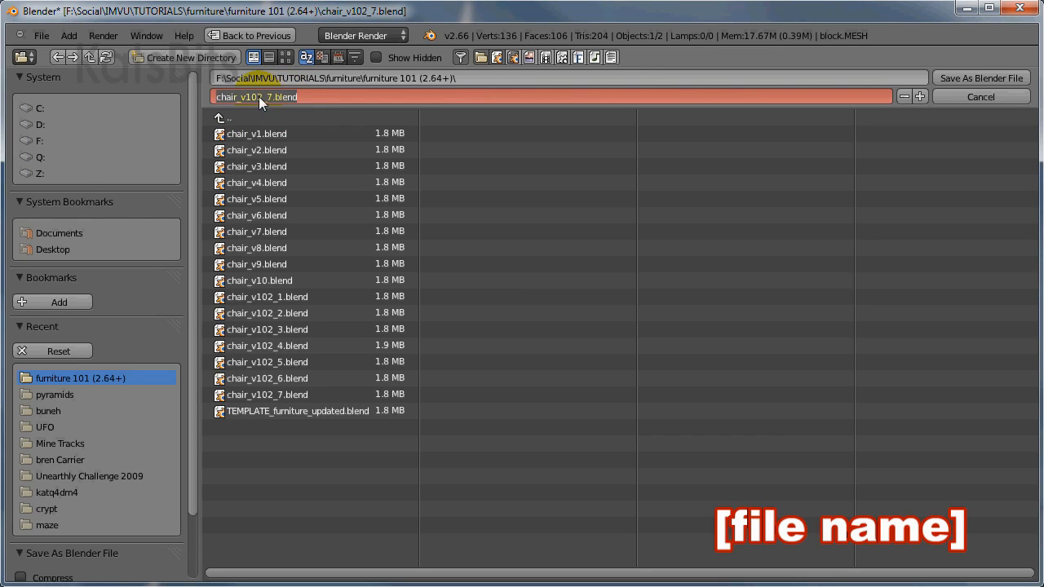
pyautogui.moveTo(268, 97); pyautogui.dragTo(448, 102)
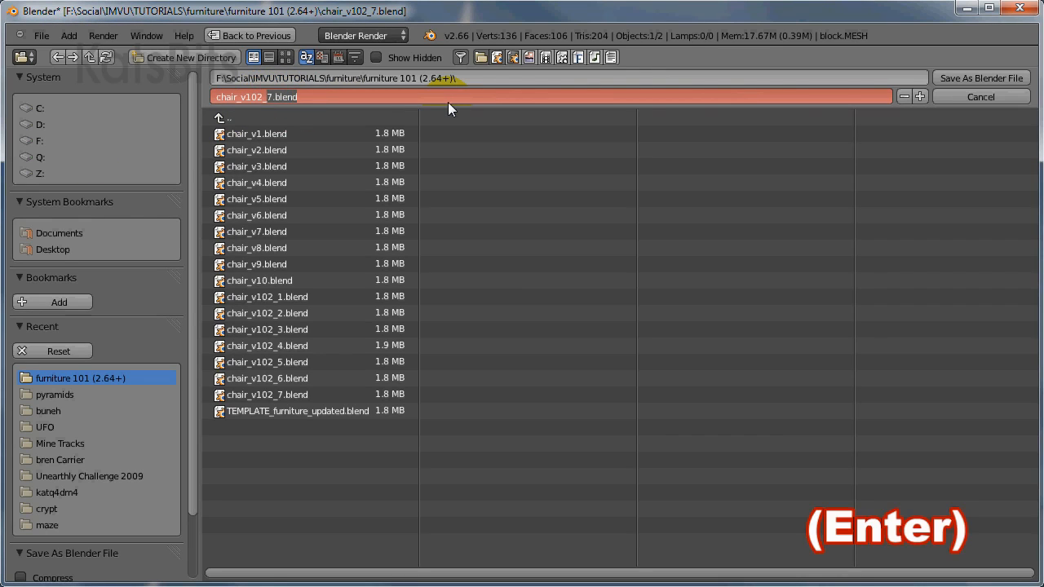
pyautogui.write('8')
pyautogui.press('Return')
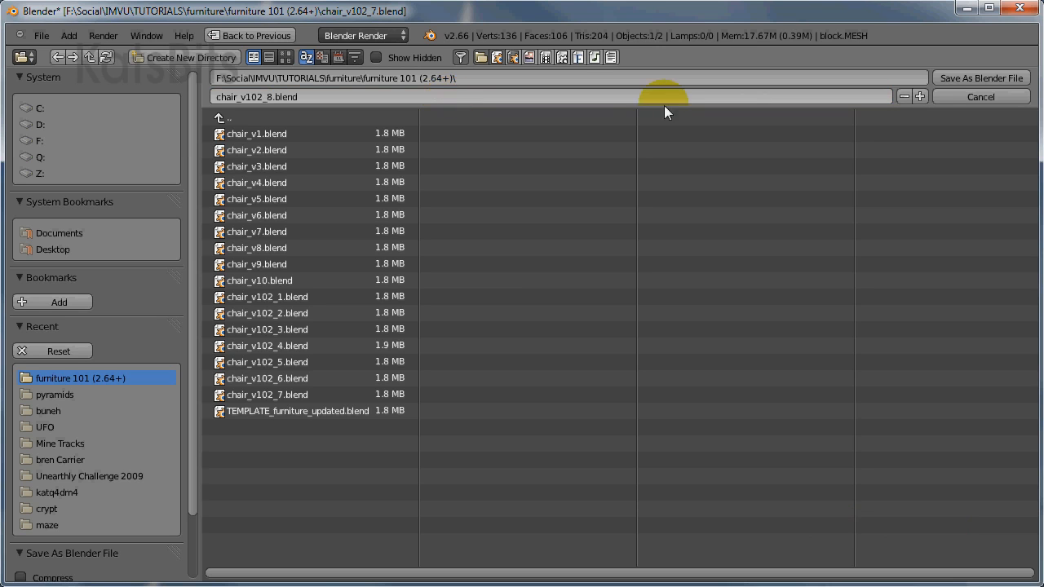
pyautogui.click(964, 77)
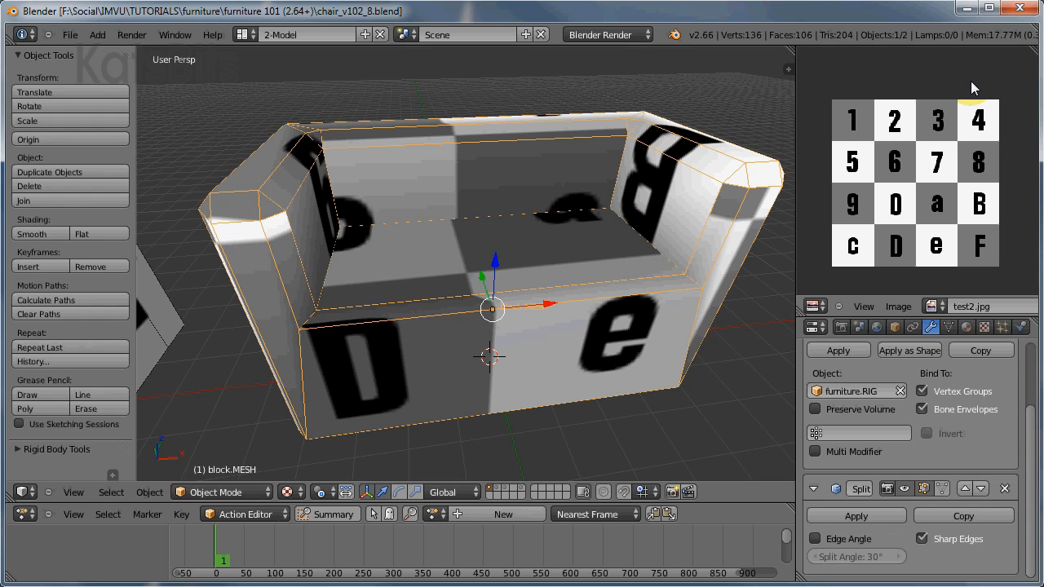
# Hide the tool shelf and put block.MESH into Edit Mode with edge selection.
pyautogui.scroll(-3, 470, 250)
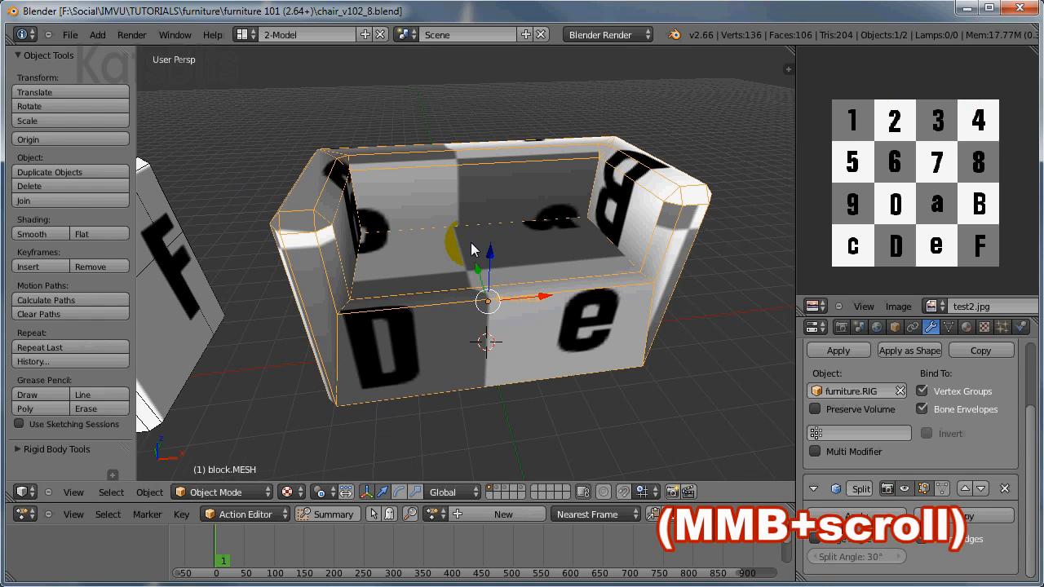
pyautogui.keyDown('shift'); pyautogui.moveTo(370, 337); pyautogui.dragTo(530, 355, button='middle'); pyautogui.keyUp('shift')
pyautogui.press('t')
pyautogui.scroll(-2, 473, 346)
pyautogui.scroll(2, 445, 346)
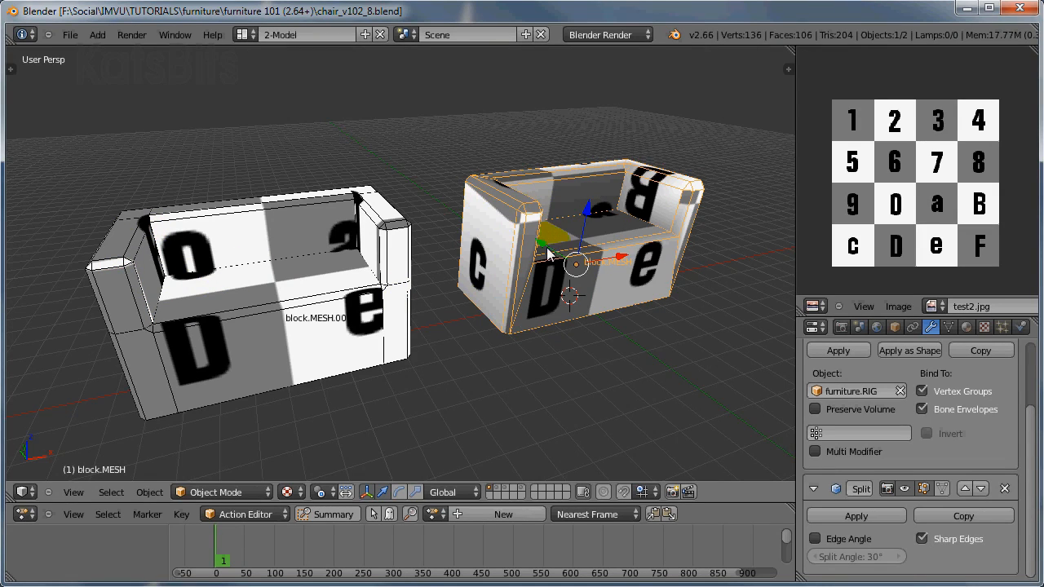
pyautogui.moveTo(559, 268); pyautogui.dragTo(520, 292, button='middle')
pyautogui.press('Tab')
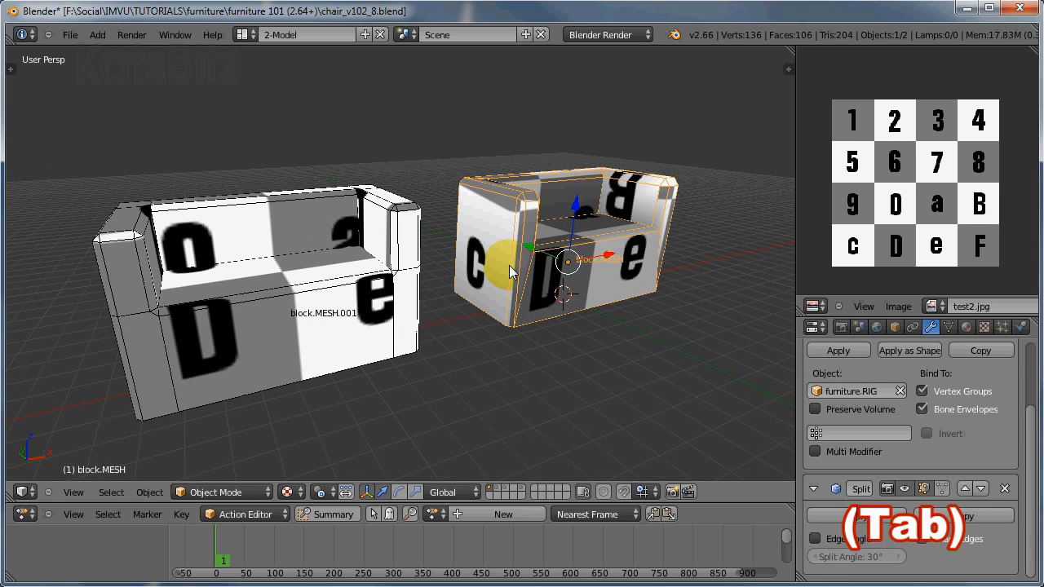
pyautogui.moveTo(493, 247); pyautogui.dragTo(470, 306, button='middle')
pyautogui.scroll(3, 480, 295)
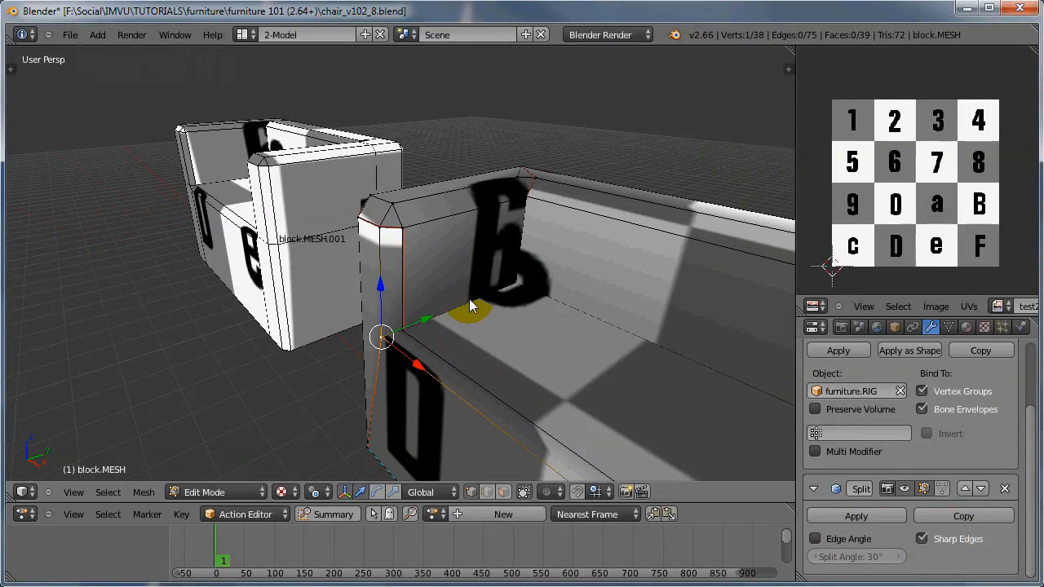
pyautogui.click(487, 492)
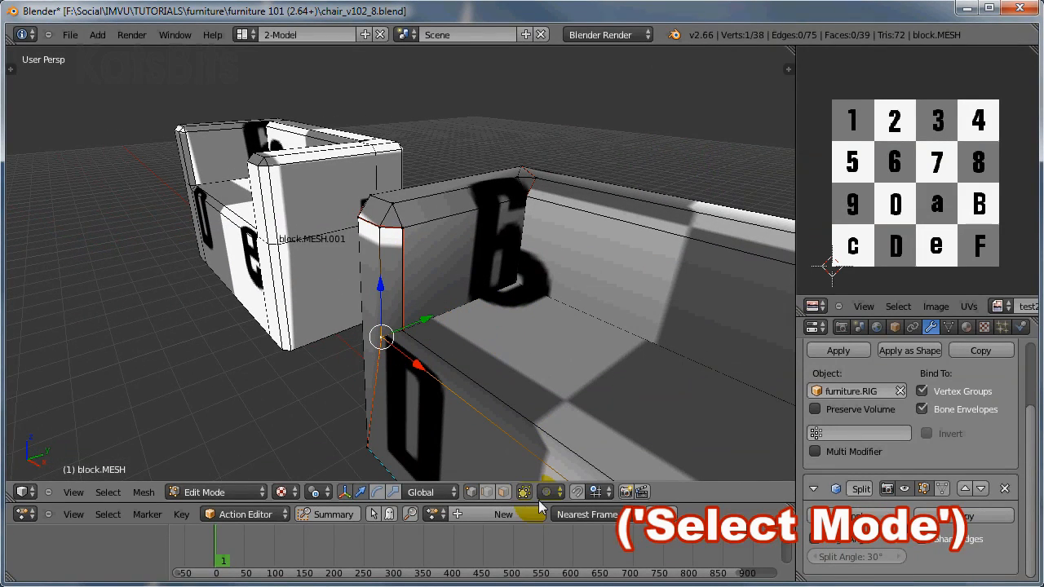
# Examine the edges of the shaded sofa's armrest and inner back corner by selecting them individually, and return to Object Mode.
pyautogui.rightClick(437, 319)
pyautogui.rightClick(403, 282)
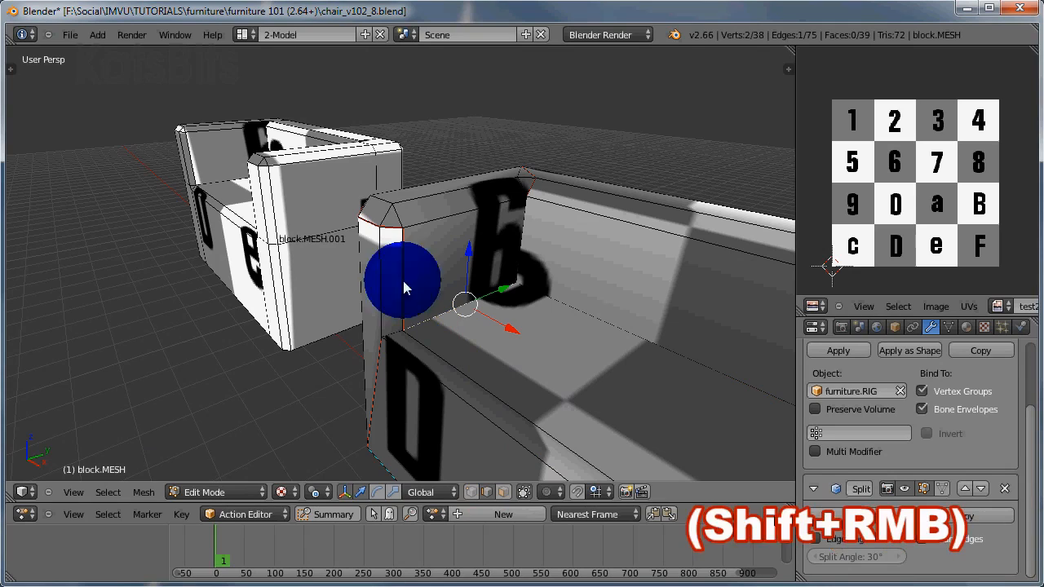
pyautogui.rightClick(526, 230)
pyautogui.rightClick(534, 189)
pyautogui.moveTo(534, 186); pyautogui.dragTo(497, 233, button='middle')
pyautogui.rightClick(496, 234)
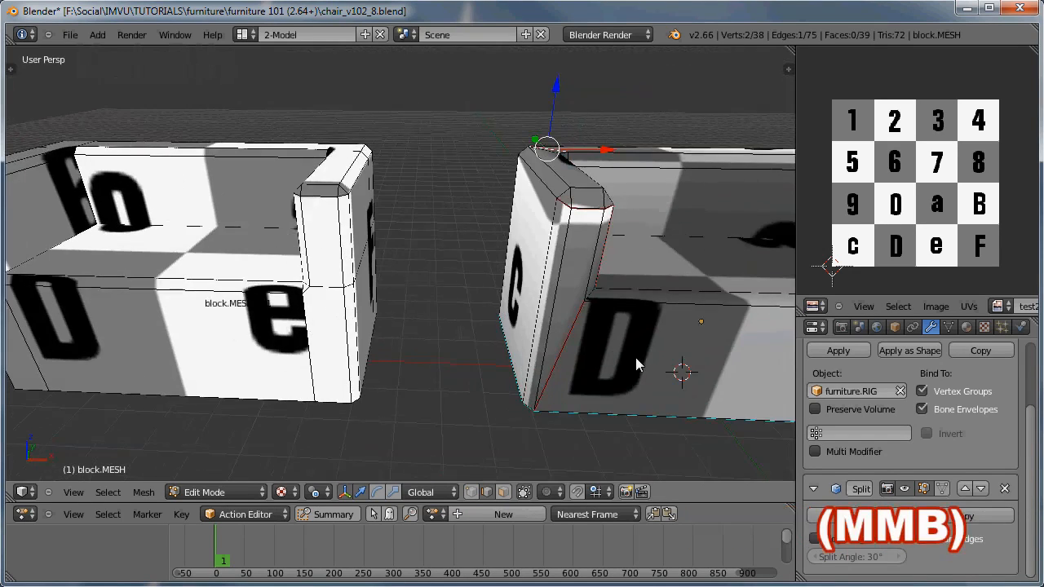
pyautogui.moveTo(639, 364); pyautogui.dragTo(441, 354, button='middle')
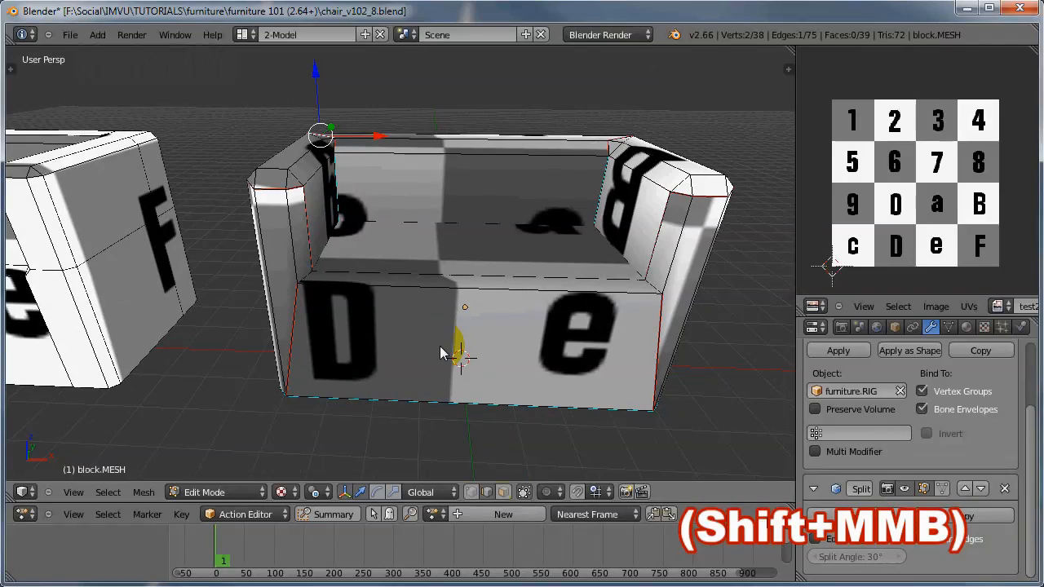
pyautogui.click(204, 492)
pyautogui.click(225, 478)
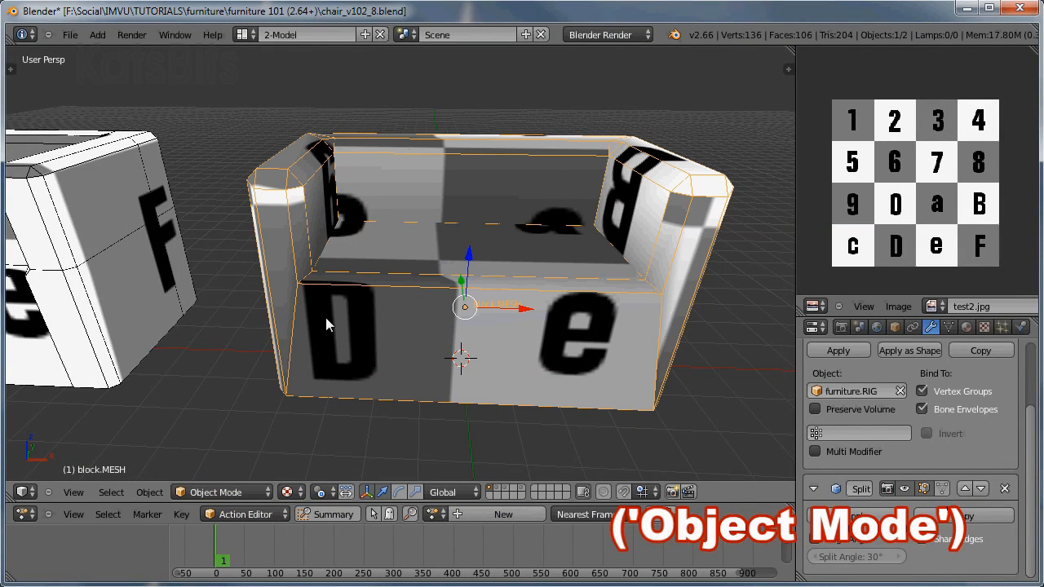
# Show the rig's layer alongside the mesh layer and select block.MESH together with furniture.RIG.
pyautogui.moveTo(326, 273); pyautogui.dragTo(408, 329, button='middle')
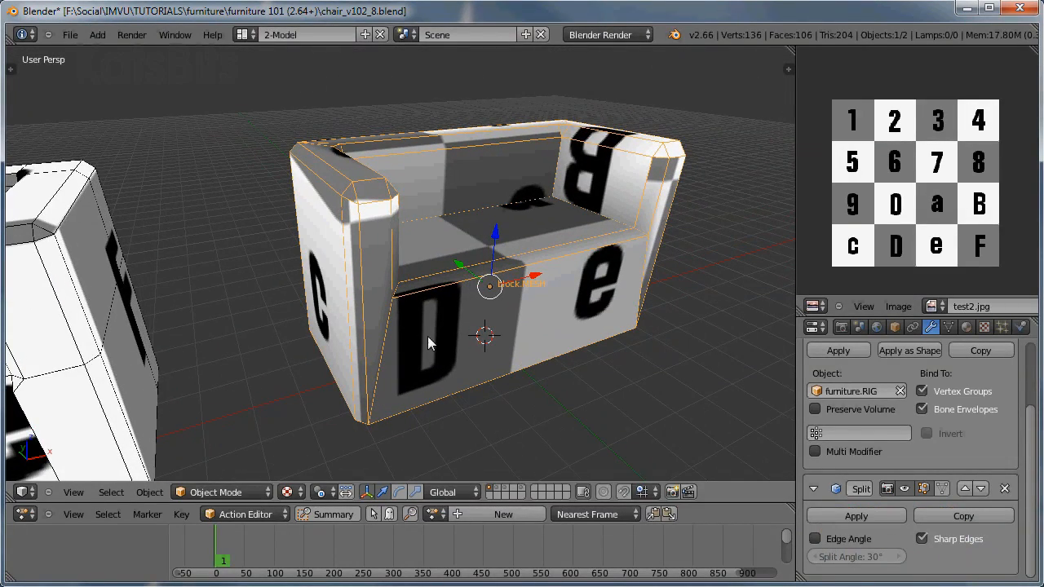
pyautogui.scroll(-2, 489, 342)
pyautogui.keyDown('shift'); pyautogui.moveTo(502, 343); pyautogui.dragTo(543, 335, button='middle'); pyautogui.keyUp('shift')
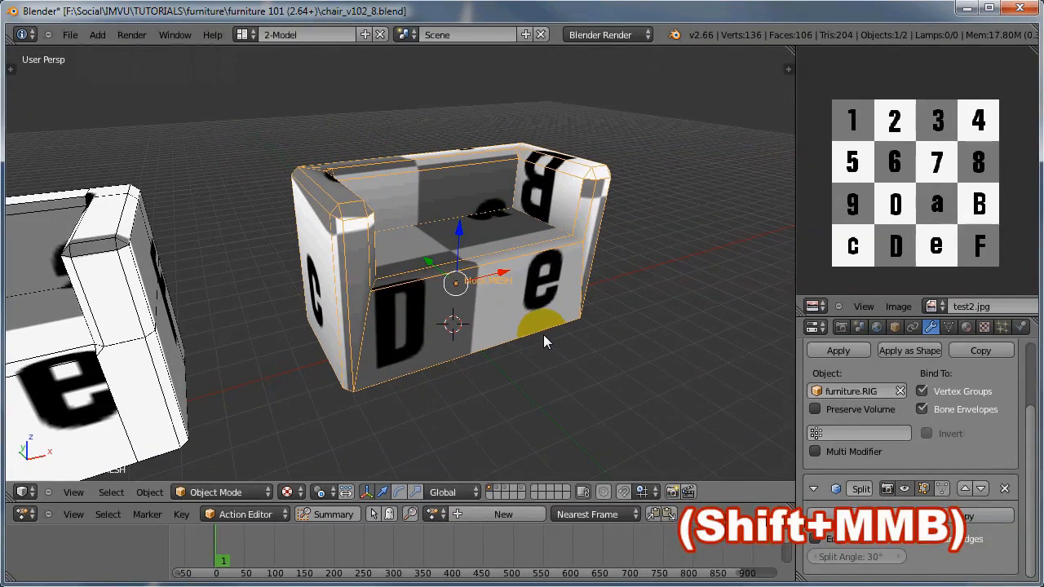
pyautogui.keyDown('shift'); pyautogui.click(503, 494); pyautogui.keyUp('shift')
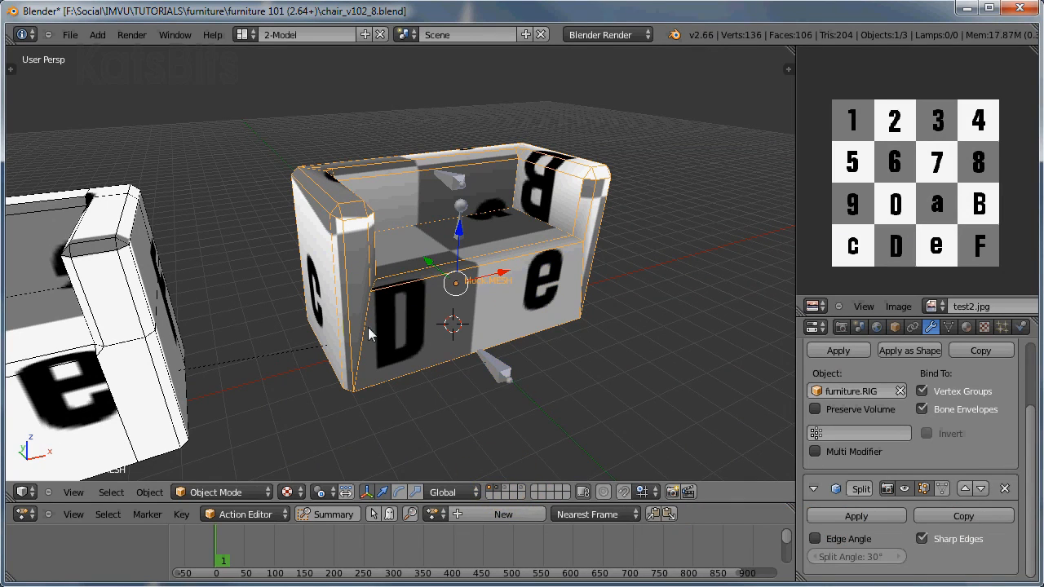
pyautogui.rightClick(342, 274)
pyautogui.keyDown('shift'); pyautogui.rightClick(496, 371); pyautogui.keyUp('shift')
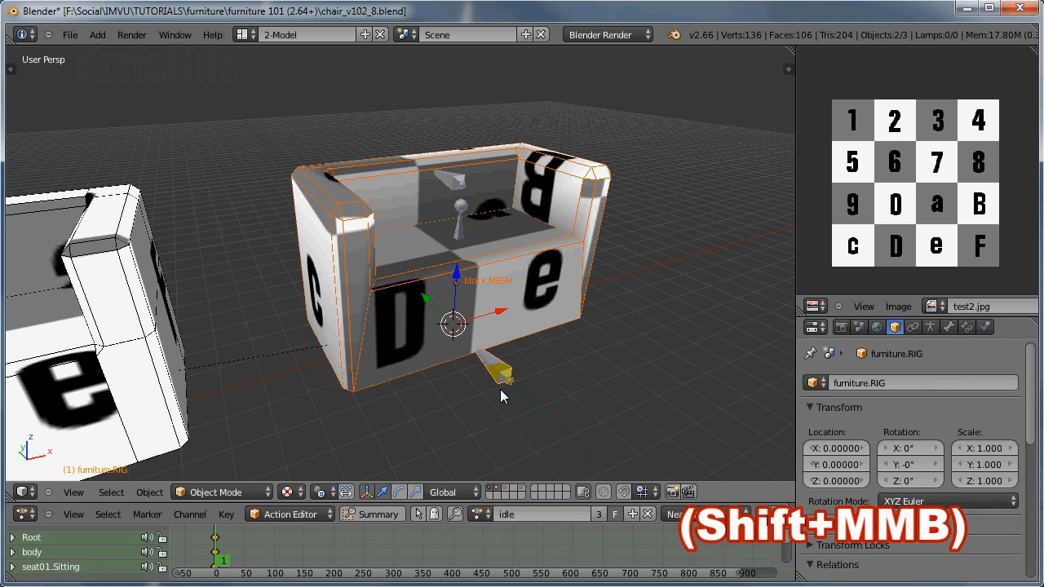
# Install the IMVU Cal3D export add-on from imvu_cal3d_1.3.zip, enable it and close the user preferences.
pyautogui.click(70, 34)
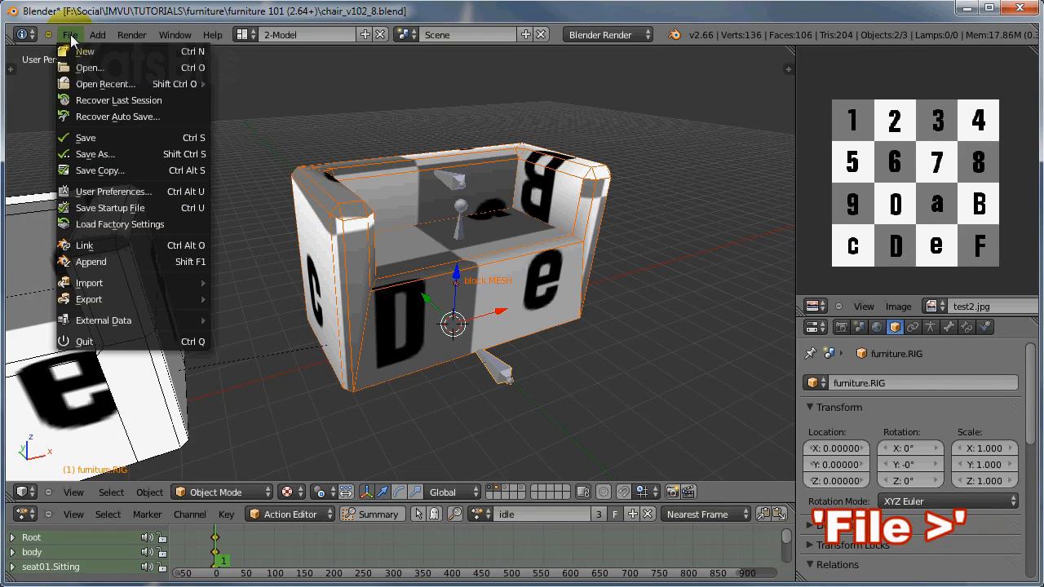
pyautogui.moveTo(99, 297)
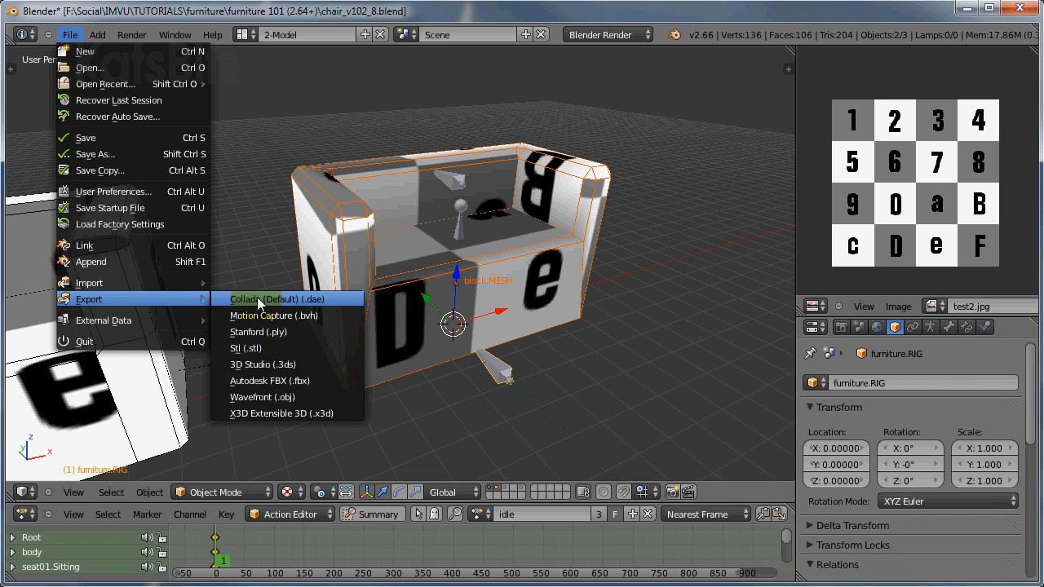
pyautogui.click(99, 193)
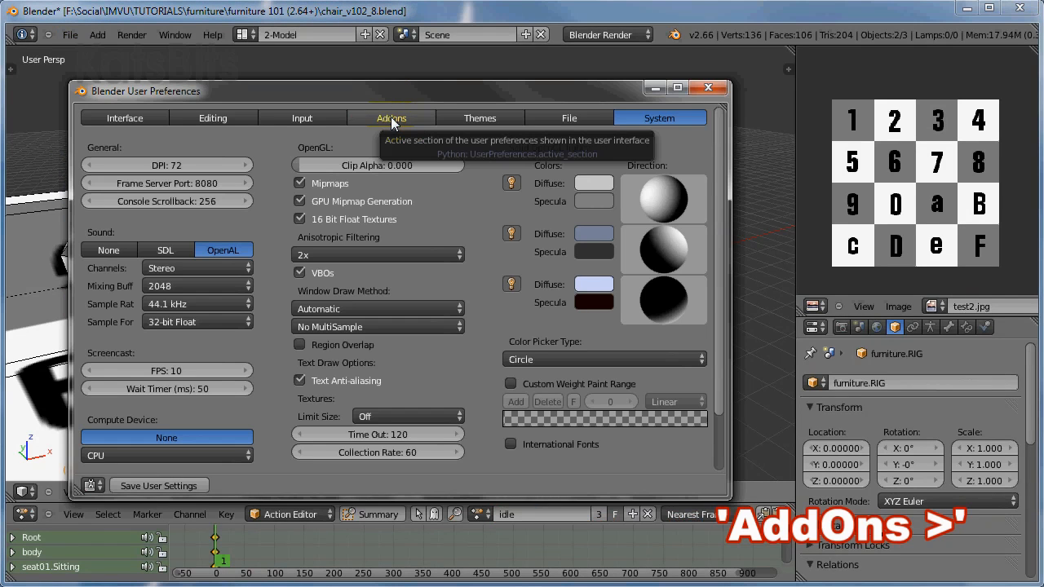
pyautogui.click(392, 118)
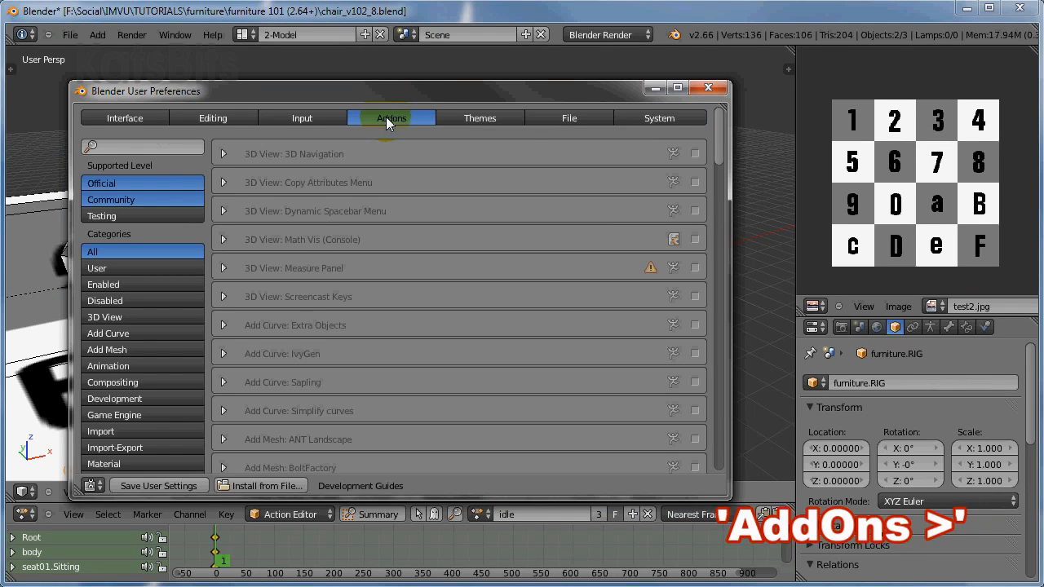
pyautogui.click(257, 484)
pyautogui.click(332, 214)
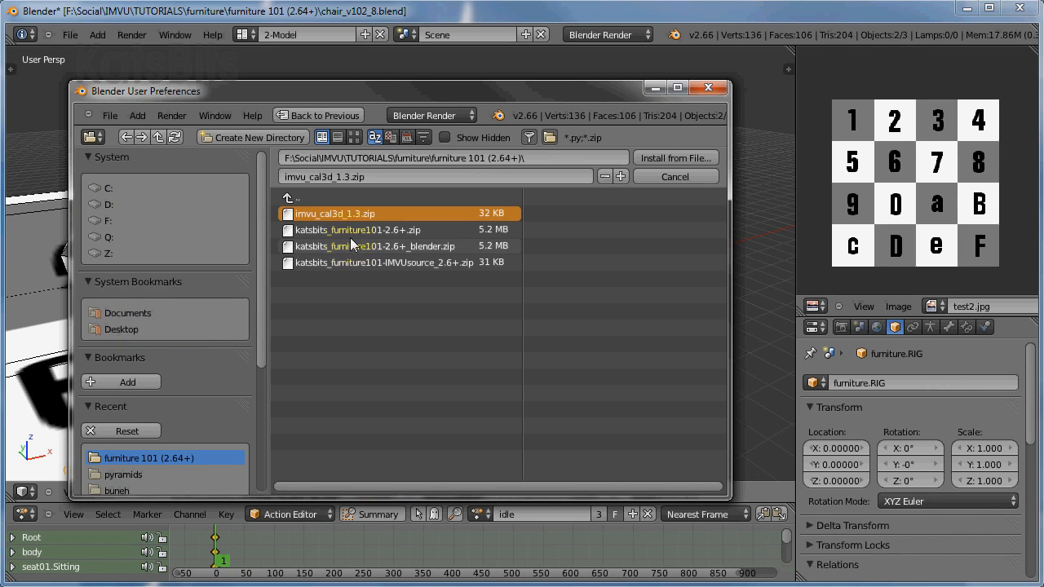
pyautogui.click(667, 161)
pyautogui.click(694, 155)
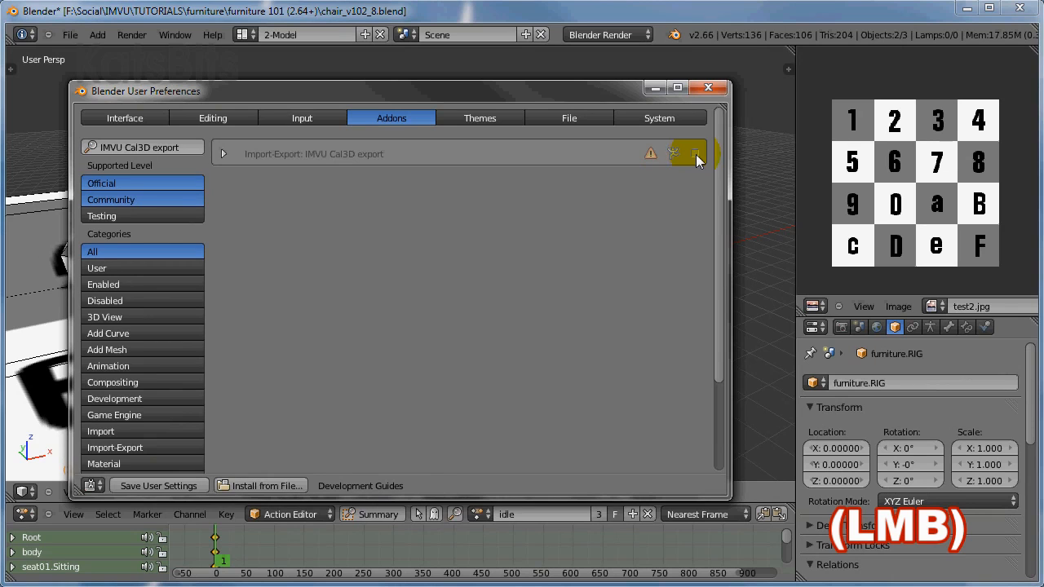
pyautogui.click(708, 89)
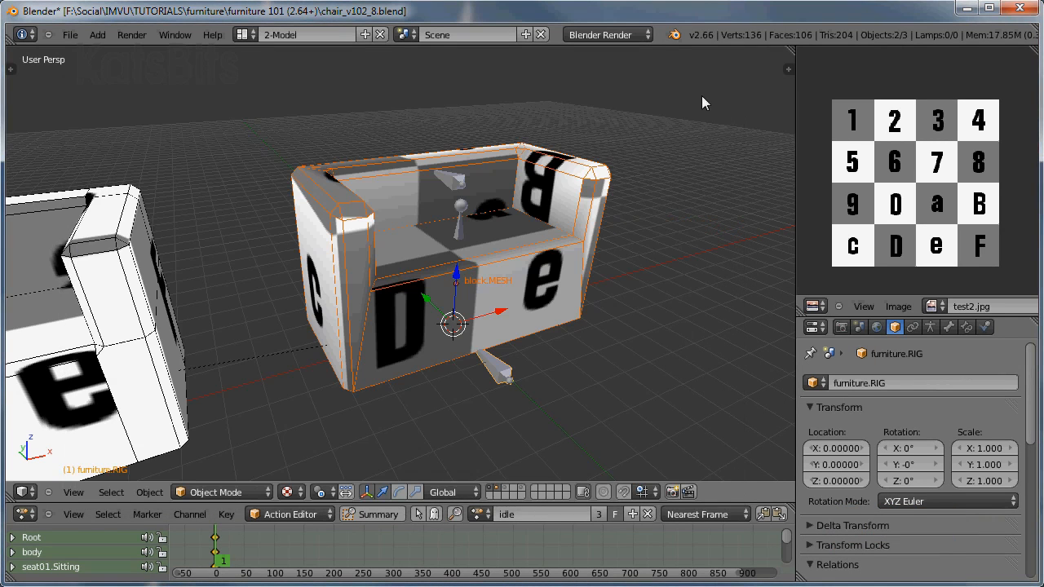
# Export the selection as chair_v102_8.cfg with the IMVU Cal3D exporter, keeping only mesh (.XMF) export enabled and scene ambient color writing off.
pyautogui.click(68, 34)
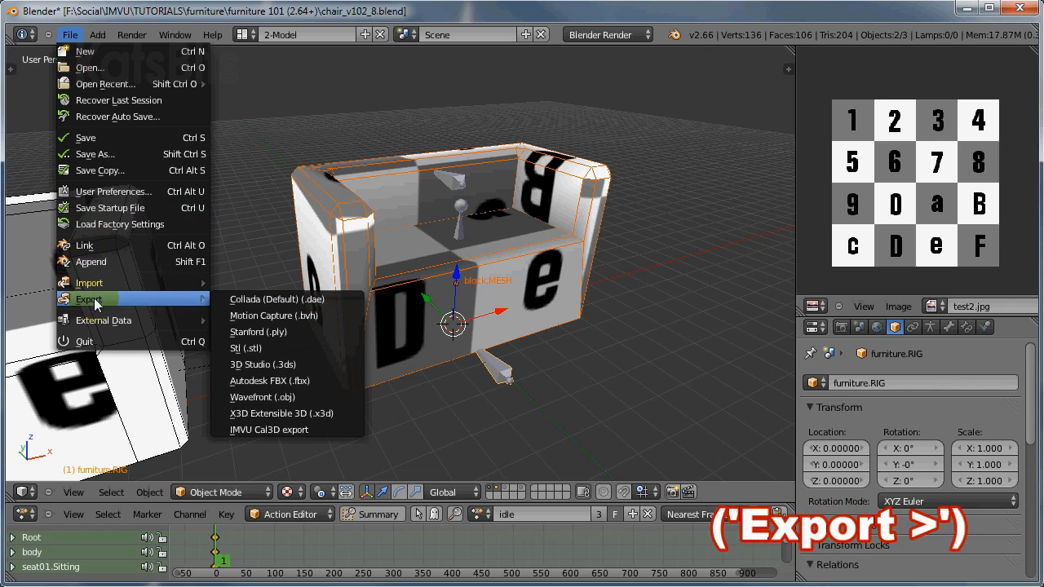
pyautogui.click(282, 427)
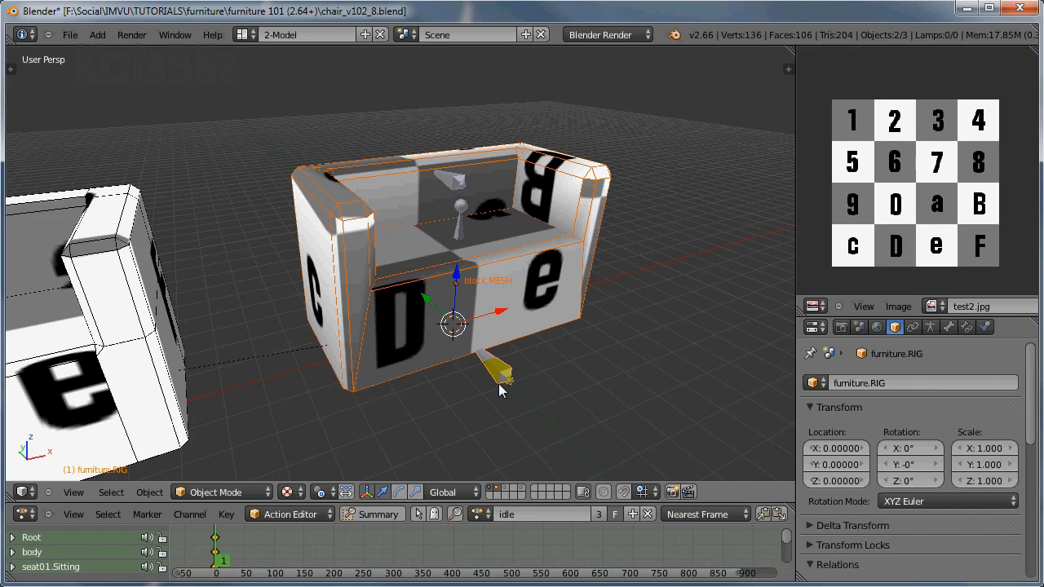
pyautogui.click(70, 34)
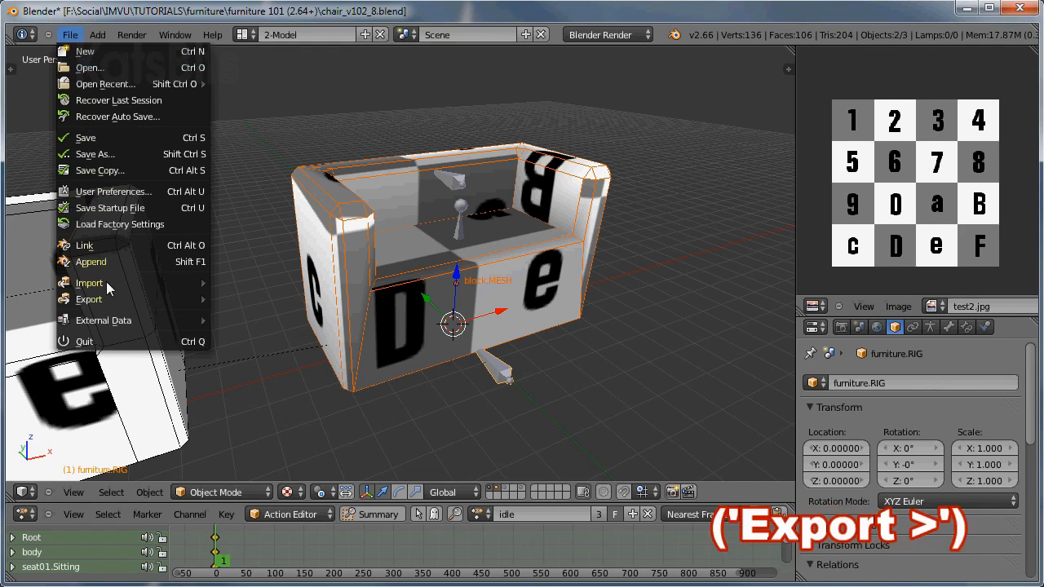
pyautogui.moveTo(105, 299)
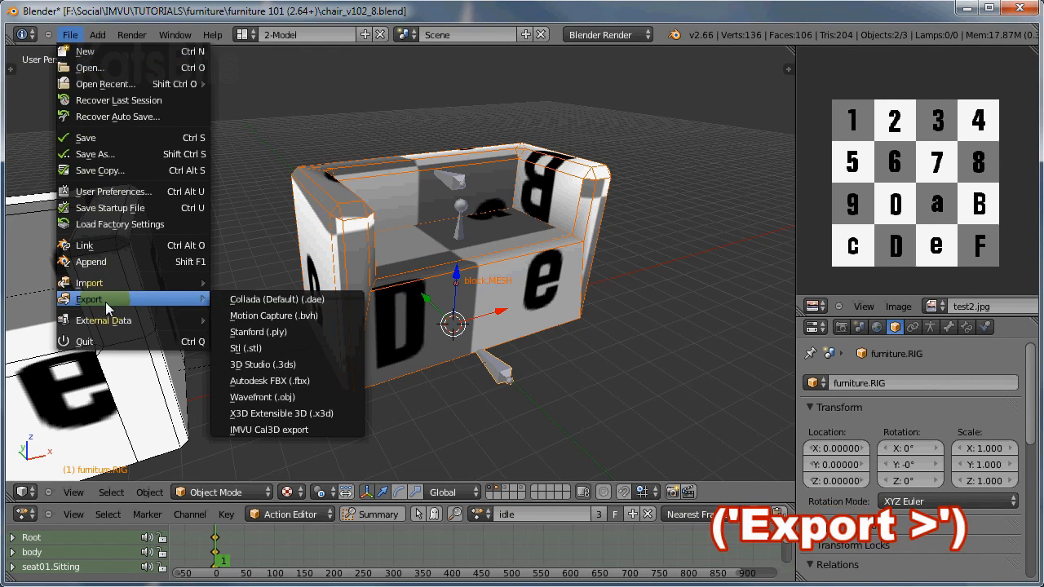
pyautogui.click(254, 430)
pyautogui.scroll(-6, 191, 429)
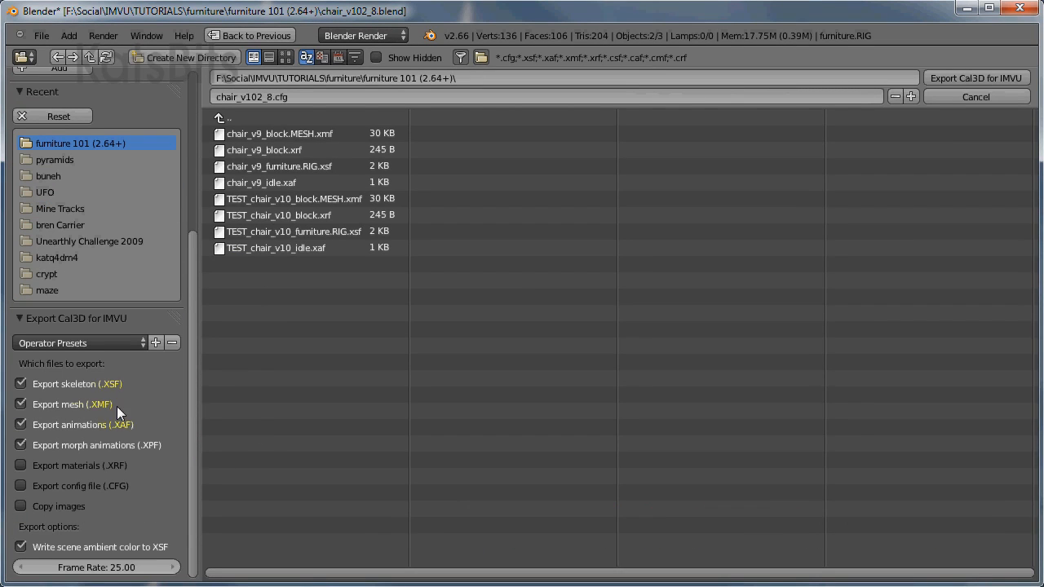
pyautogui.click(20, 384)
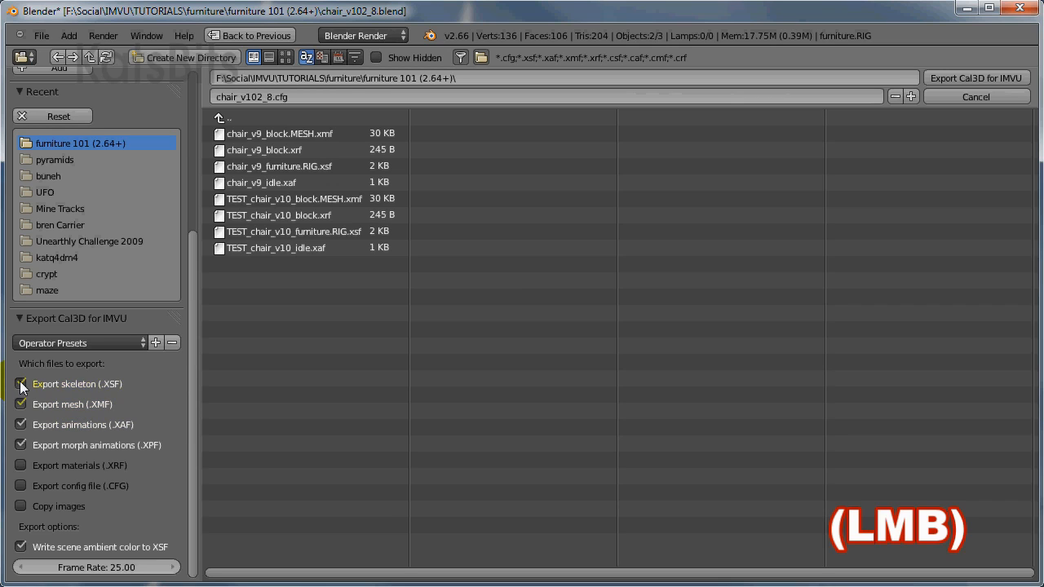
pyautogui.click(20, 424)
pyautogui.click(20, 445)
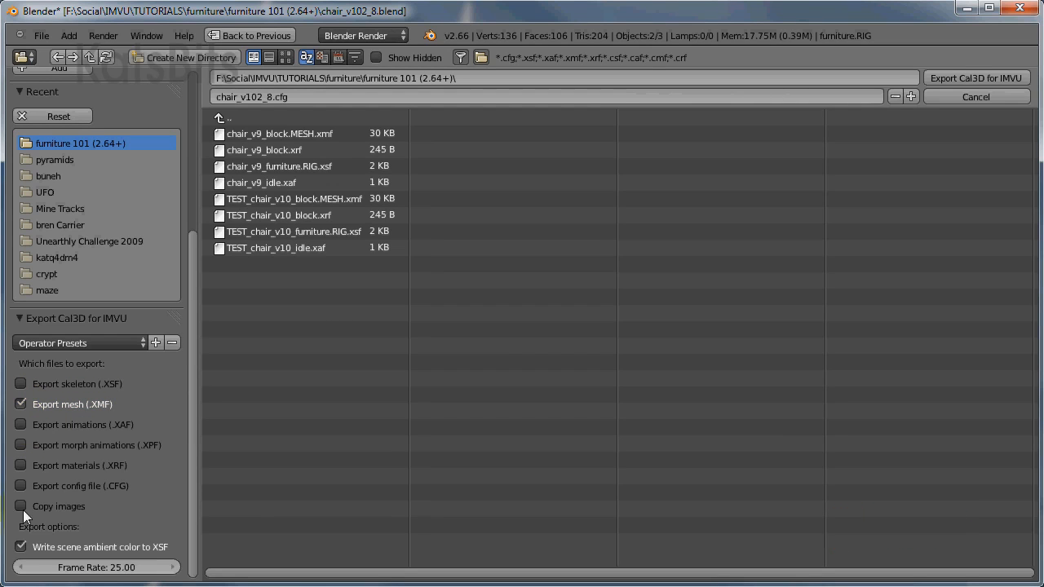
pyautogui.click(21, 546)
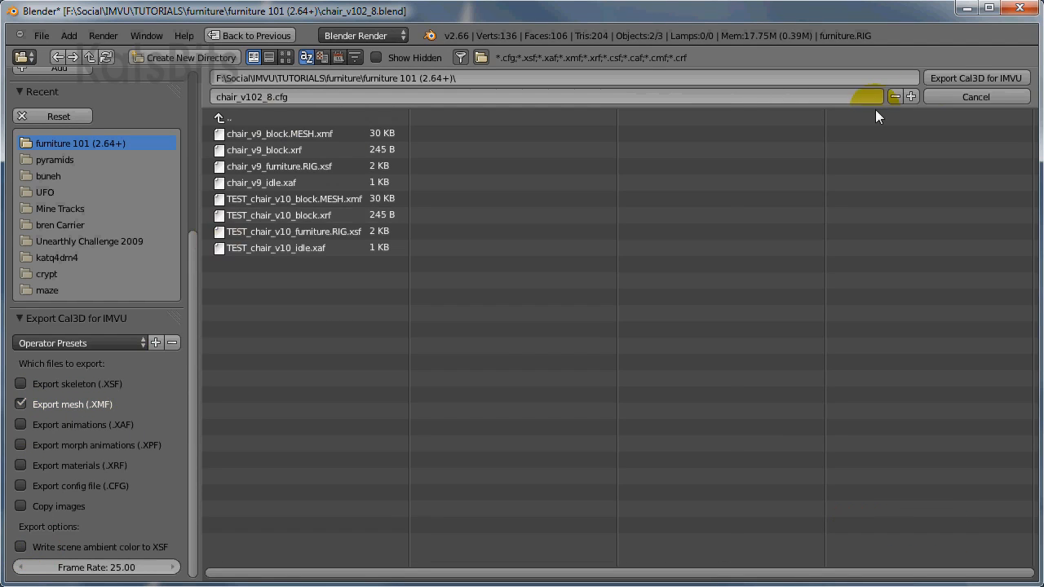
pyautogui.click(965, 79)
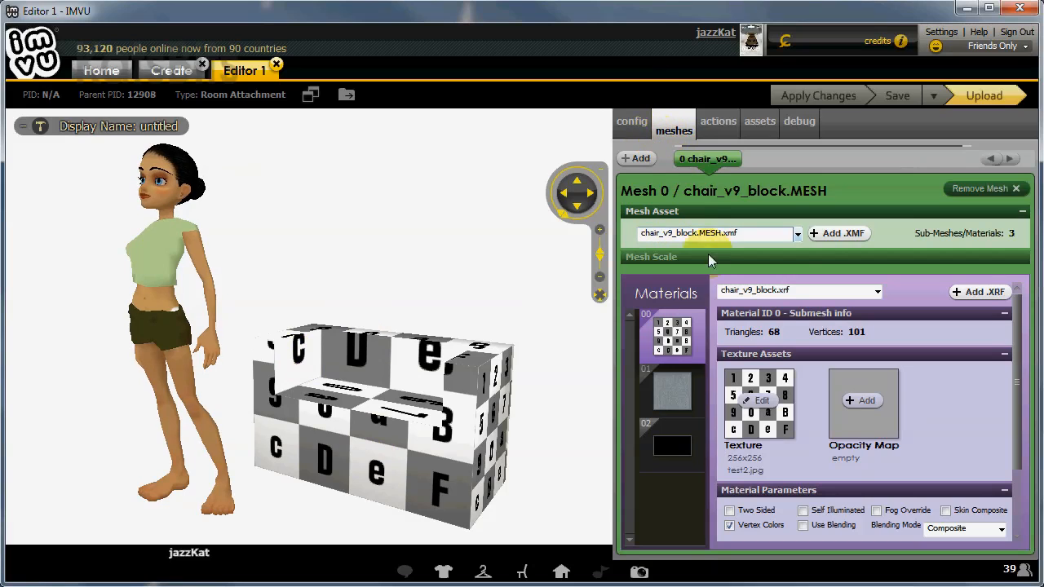
# In the IMVU editor, replace the mesh asset of Mesh 0 with chair_v102_8_block.MESH.xmf and apply the changes.
pyautogui.click(840, 236)
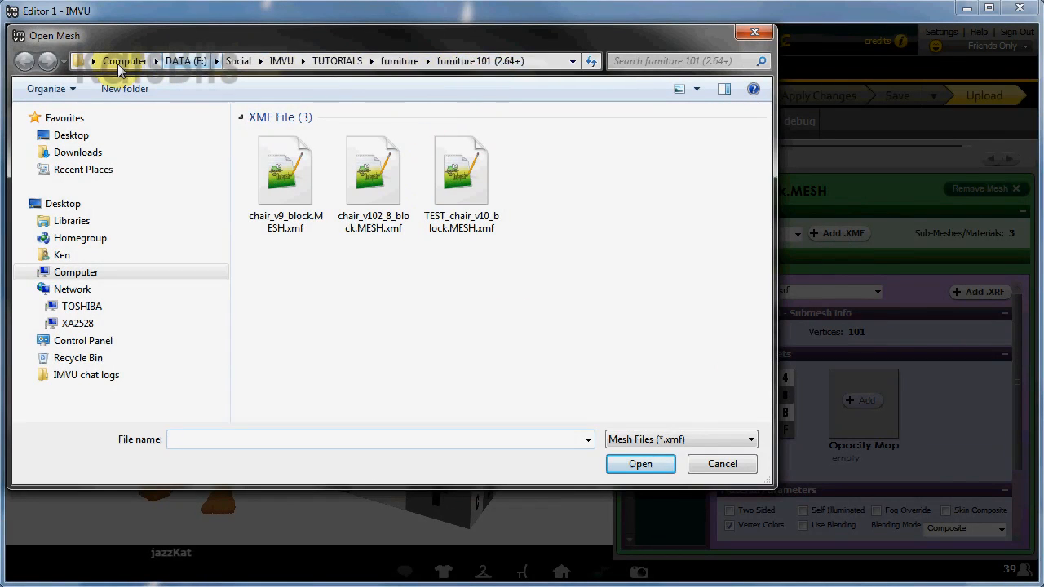
pyautogui.click(369, 187)
pyautogui.click(653, 465)
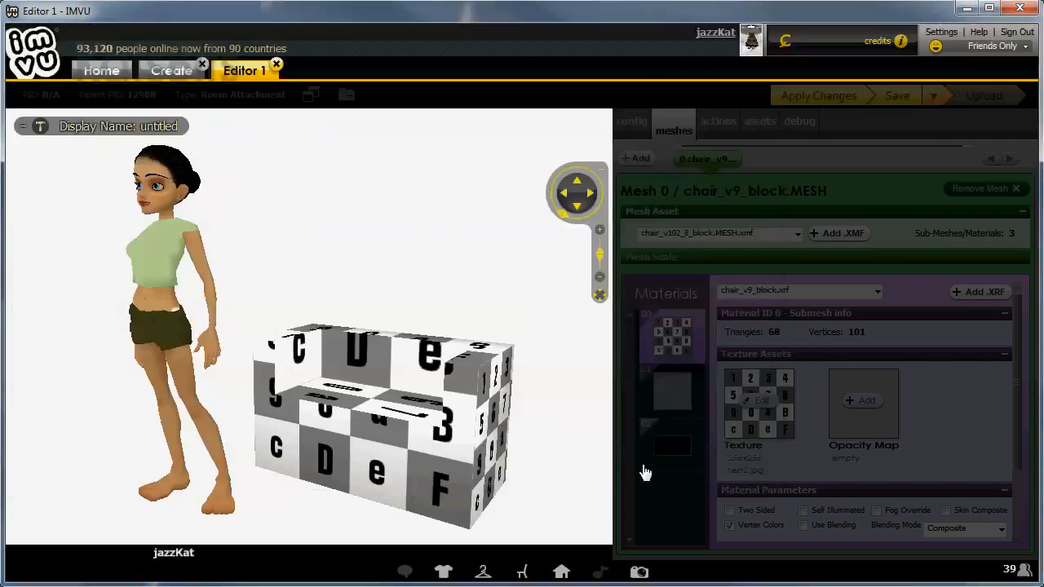
pyautogui.click(818, 96)
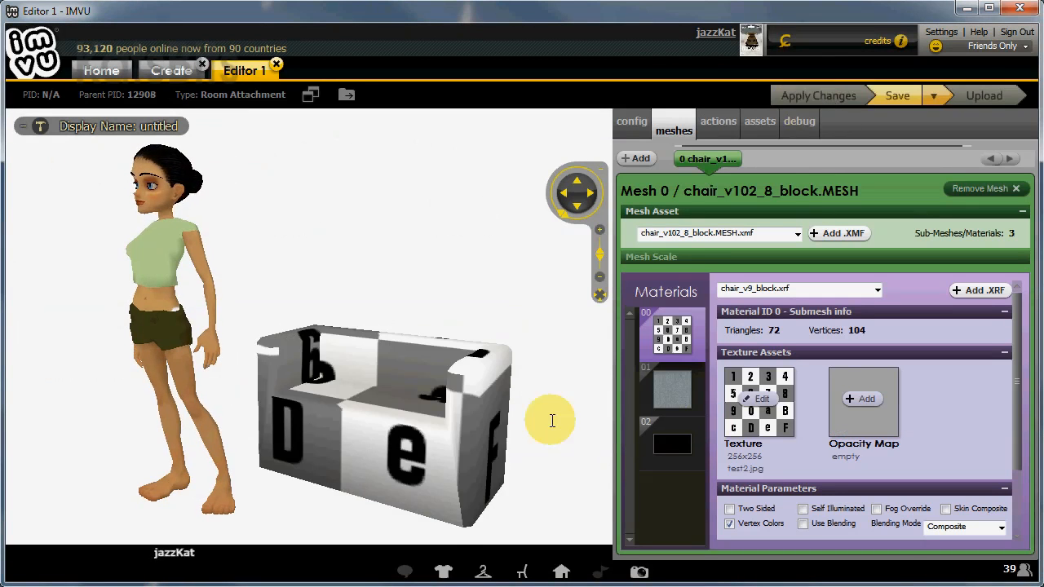
# Inspect the updated sofa up close in the preview and seat the avatar on it using the seat spot at its back.
pyautogui.scroll(5, 513, 482)
pyautogui.moveTo(555, 463); pyautogui.dragTo(514, 471)
pyautogui.scroll(-2, 621, 464)
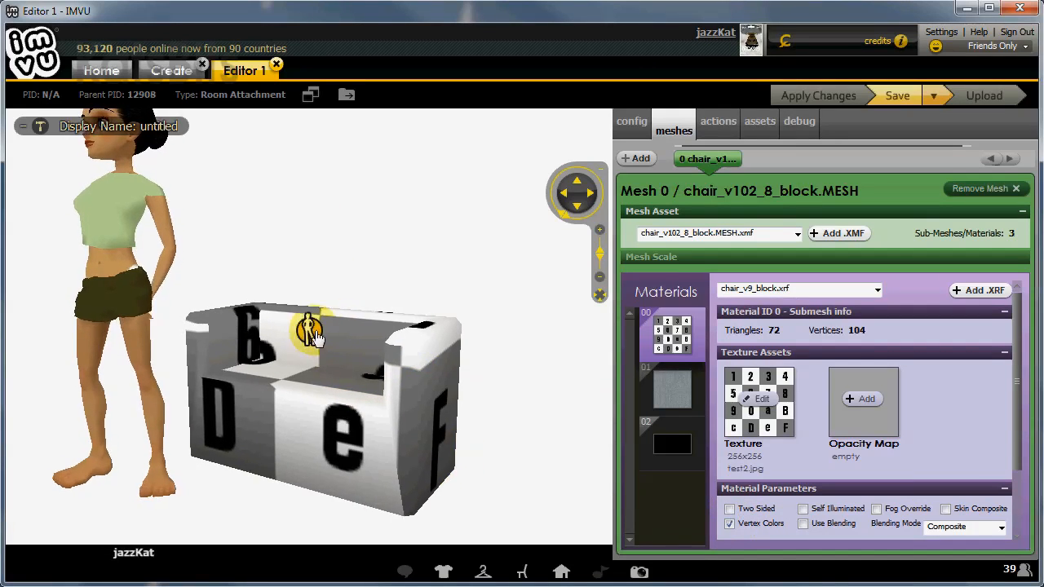
pyautogui.click(302, 319)
pyautogui.moveTo(460, 459); pyautogui.dragTo(545, 475)
pyautogui.scroll(2, 521, 444)
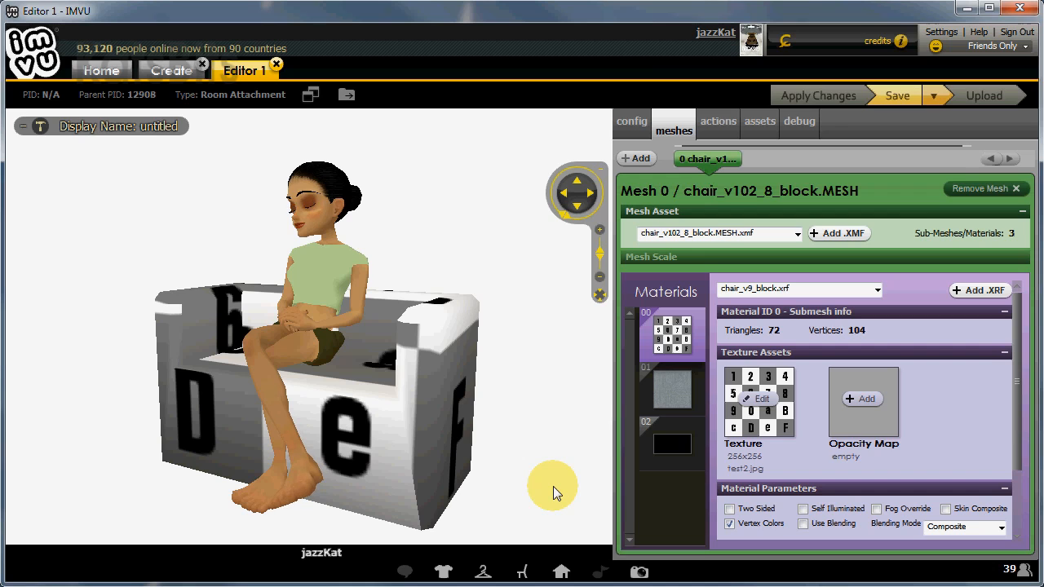